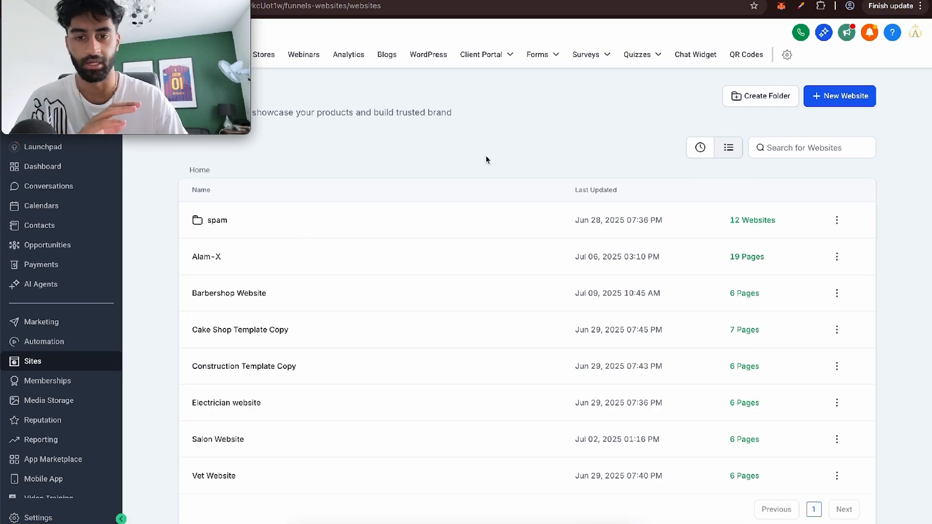
click(656, 63)
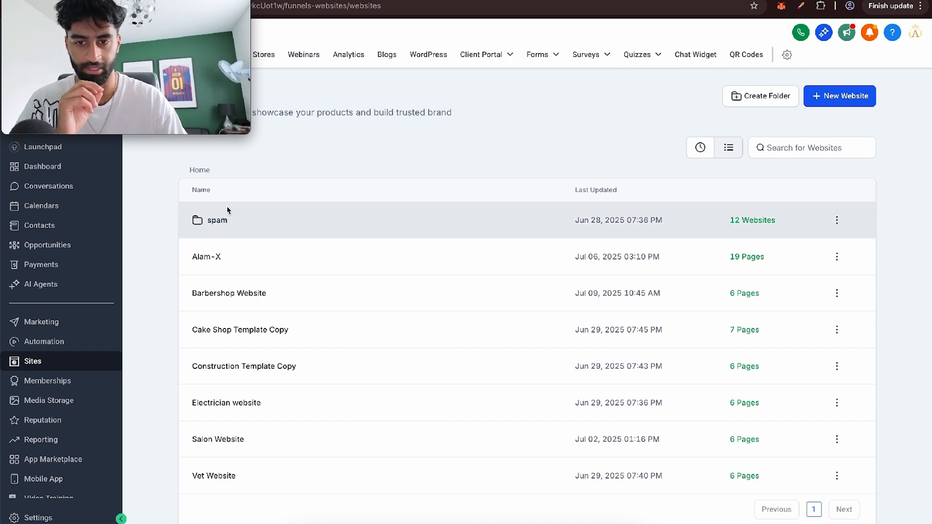
click(758, 99)
click(594, 212)
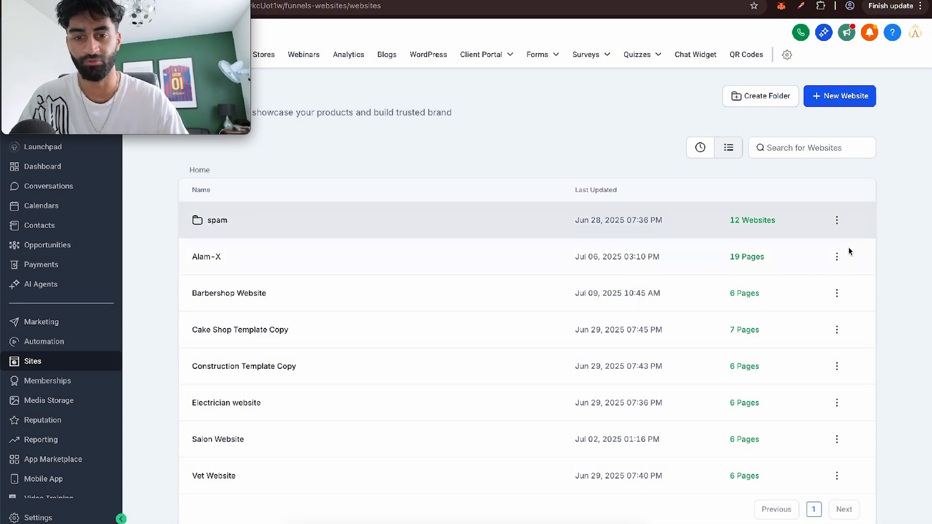
click(837, 257)
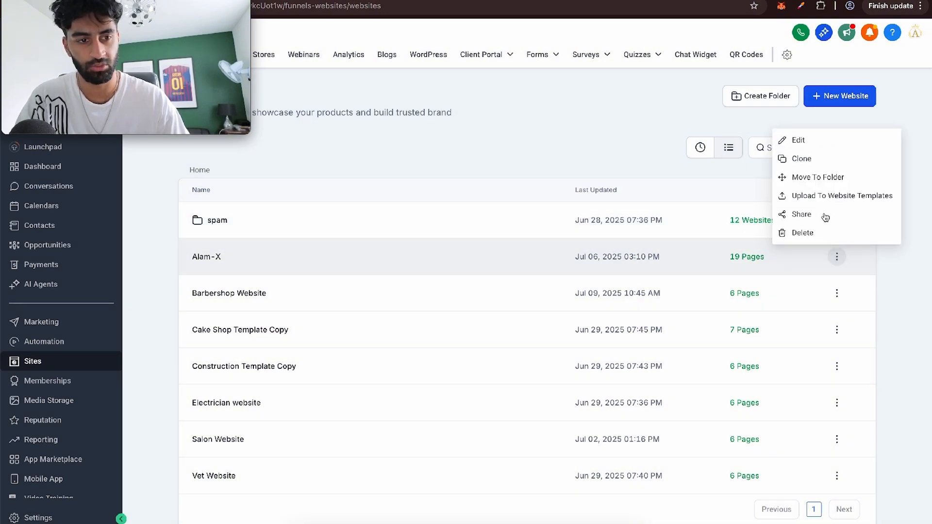
click(812, 178)
click(426, 321)
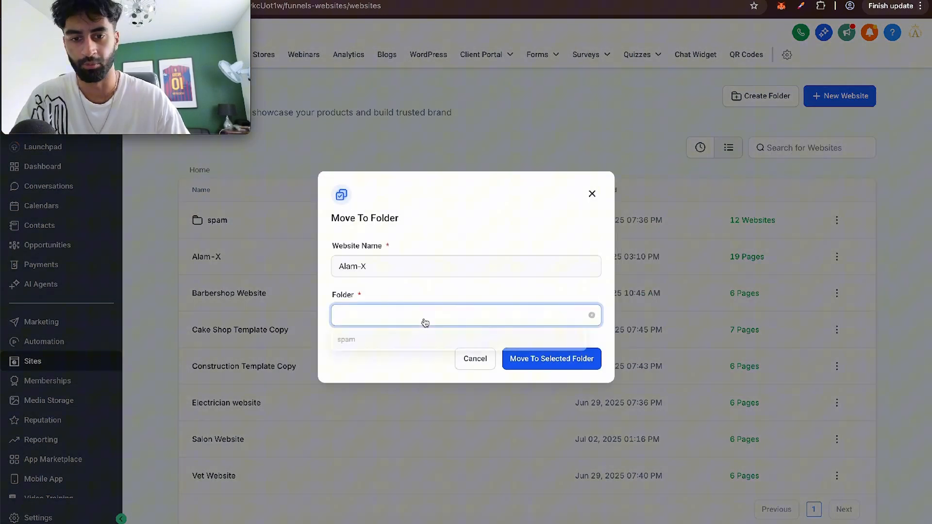
click(402, 342)
click(475, 360)
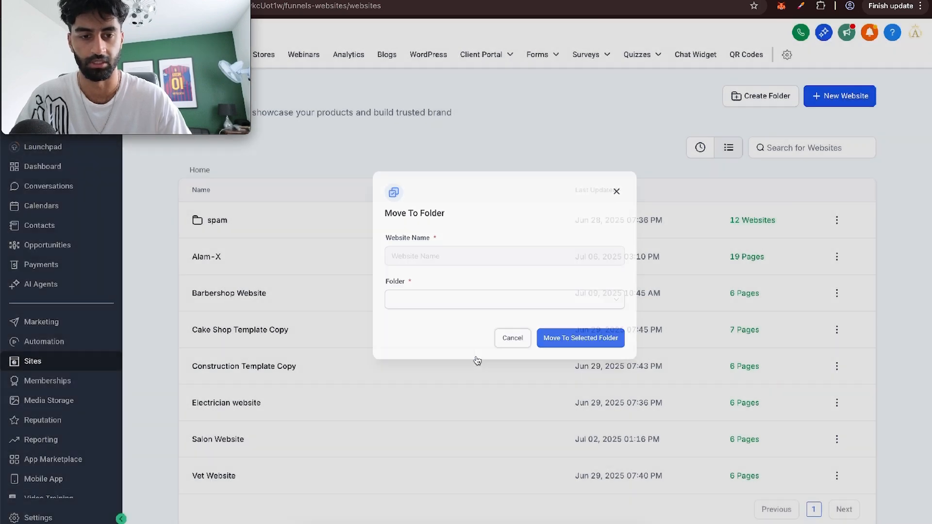
Step: Create a new website from the Car Repair Shop template in the Automotive category
click(846, 104)
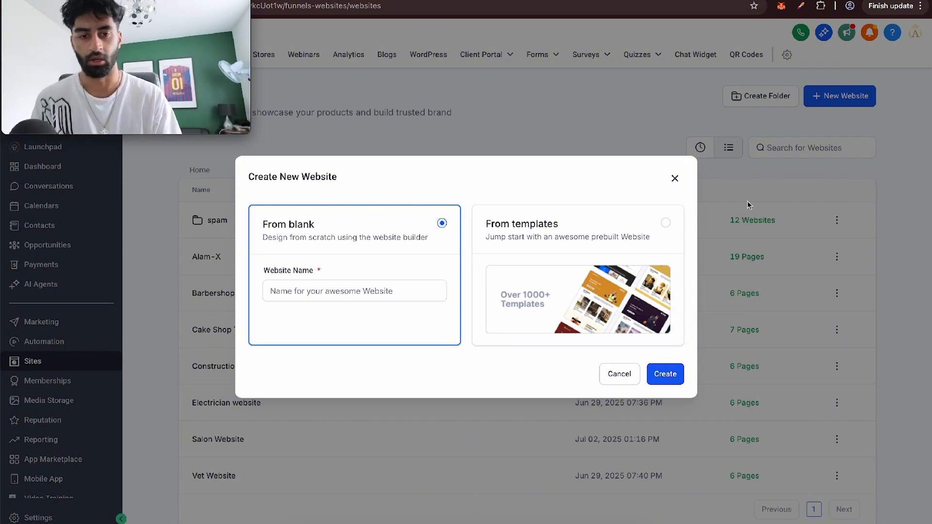
click(599, 247)
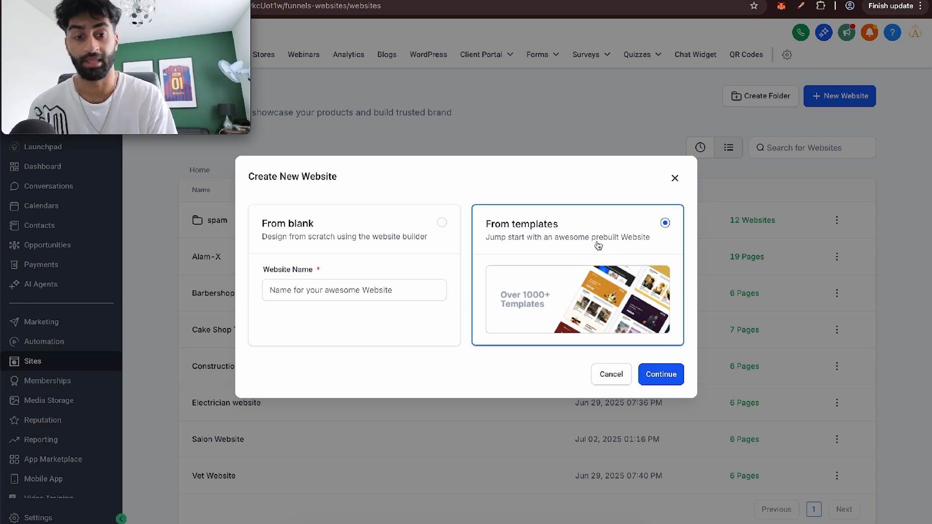
click(664, 376)
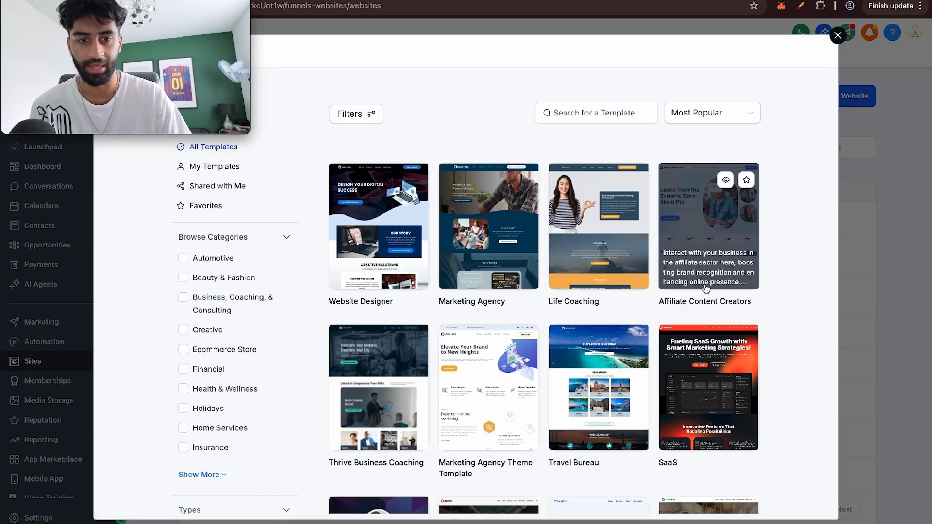
scroll(707, 292, down, 1)
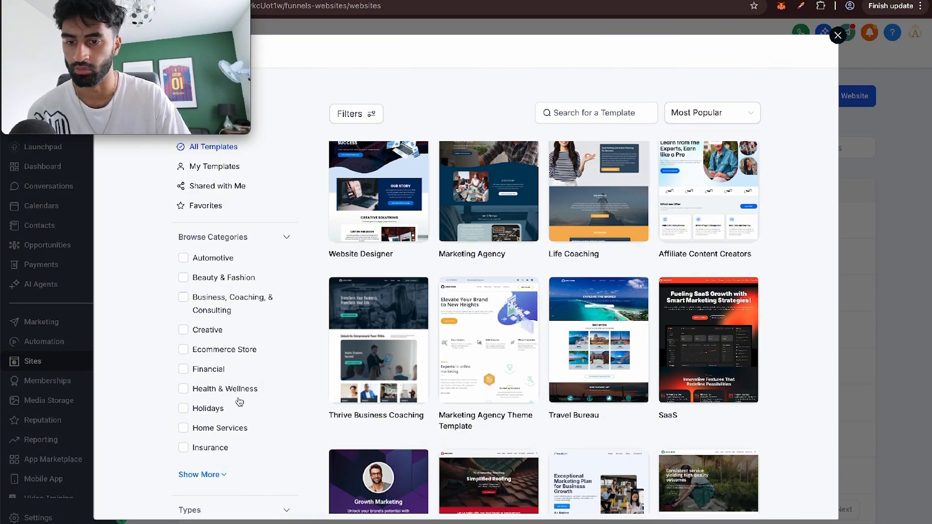
click(214, 260)
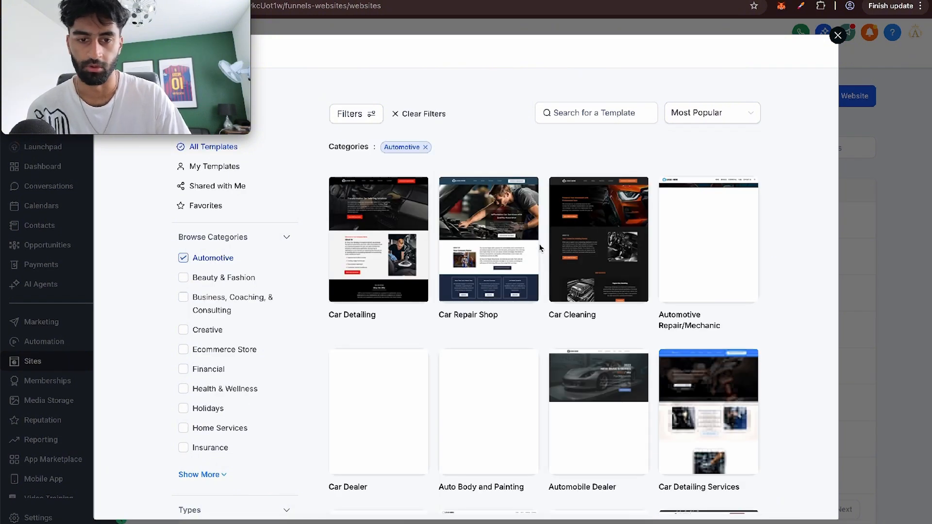
click(501, 241)
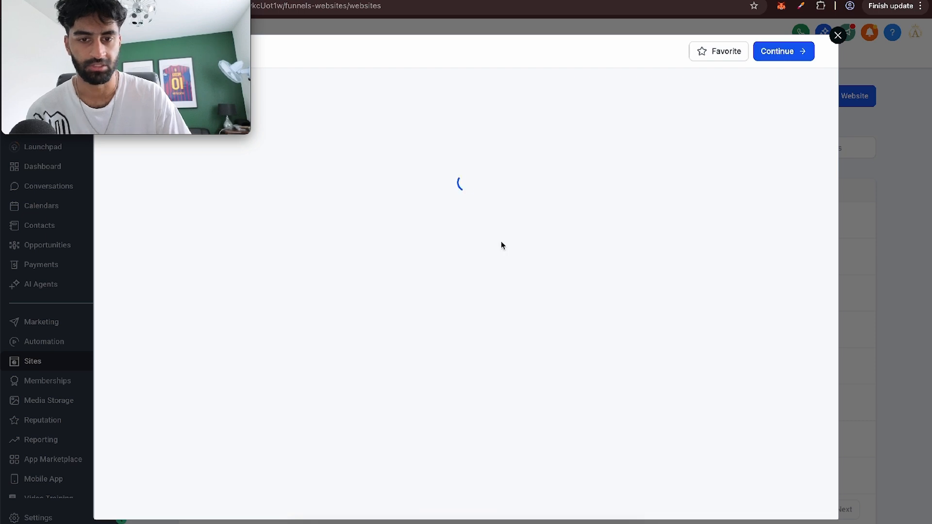
click(780, 57)
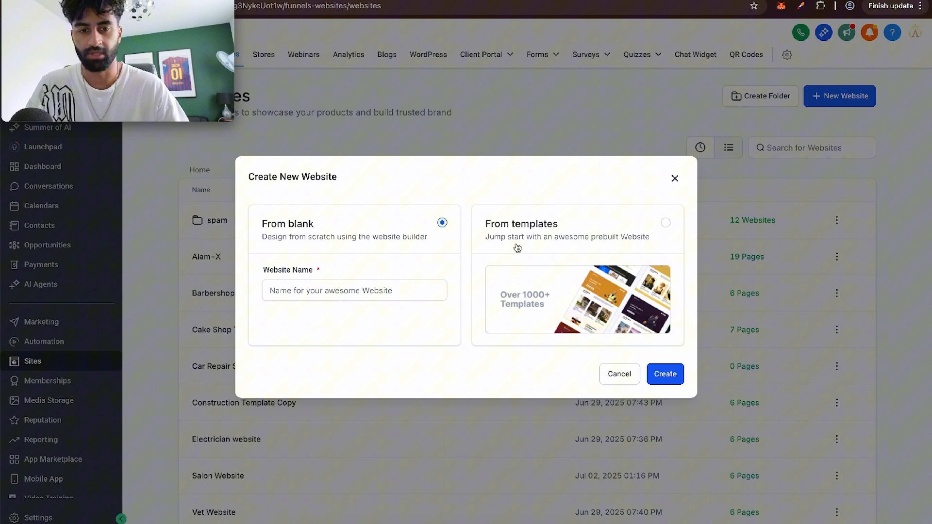
Step: Start another new website from the prebuilt templates
click(518, 248)
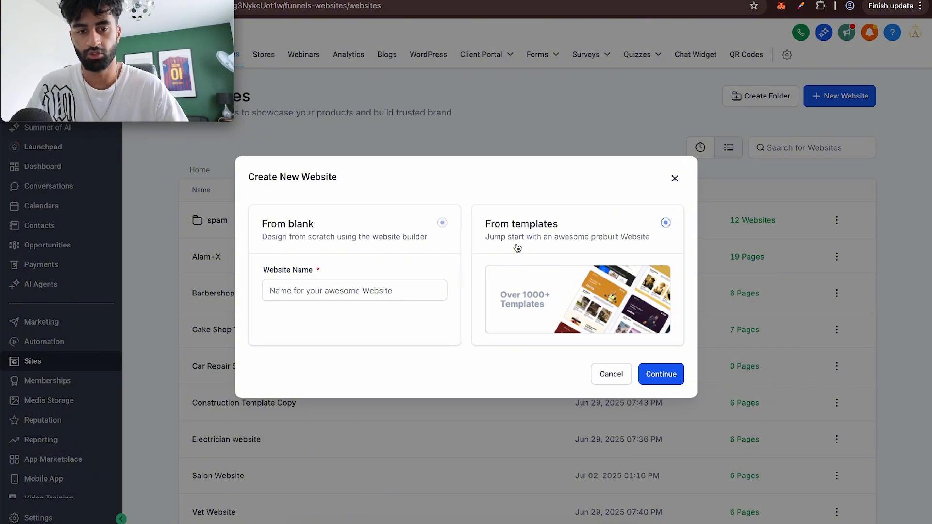
click(661, 374)
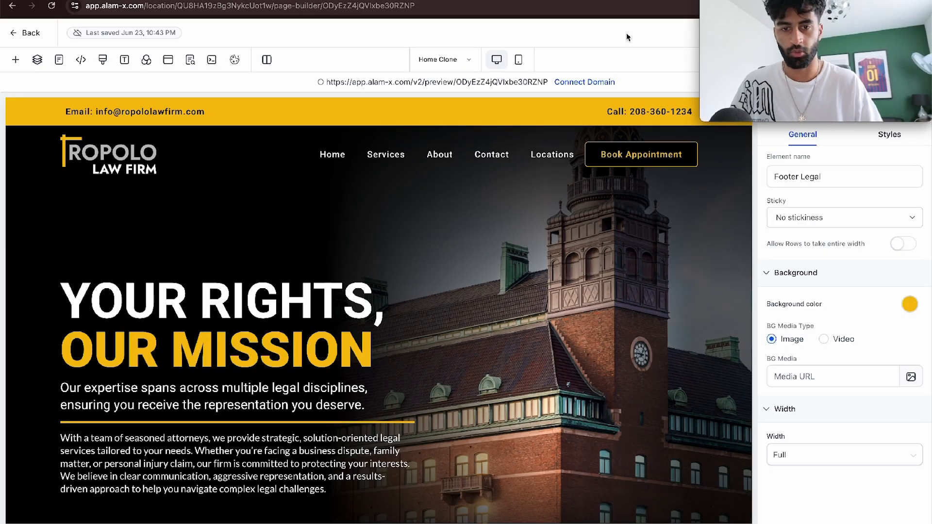
Step: Examine the law firm home page from the hero through the about, legal services and client success sections
scroll(530, 287, down, 4)
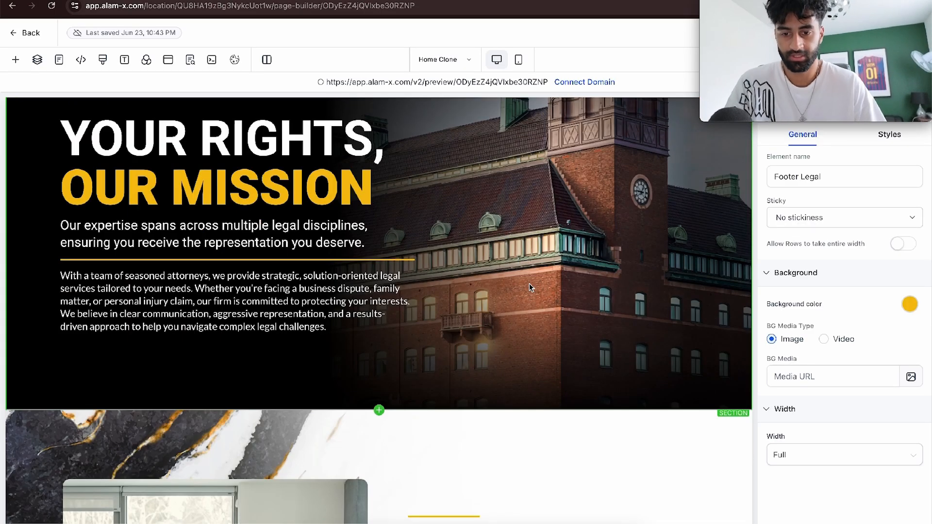
scroll(530, 287, down, 3)
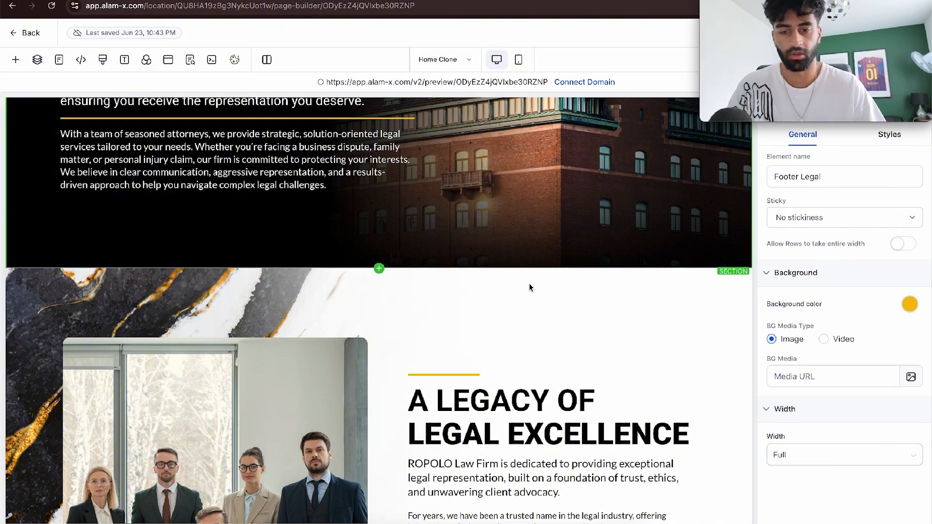
scroll(531, 288, down, 9)
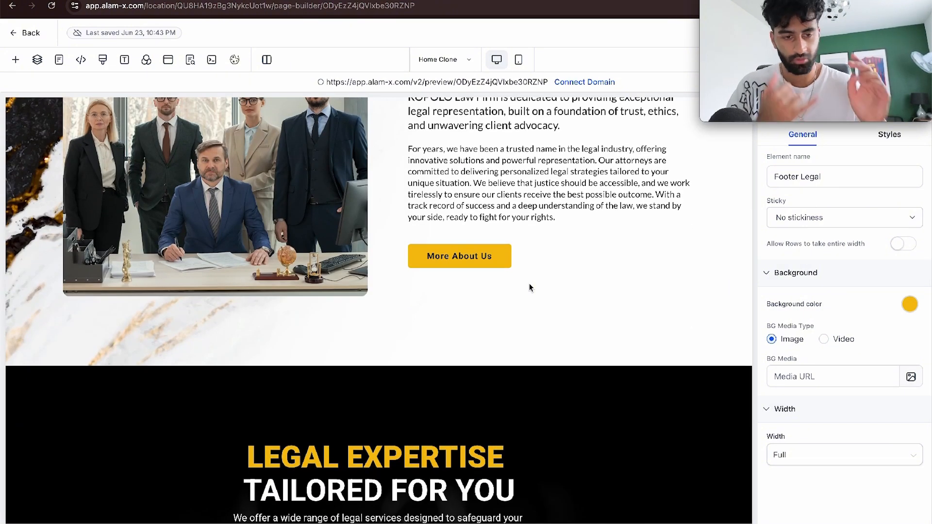
scroll(530, 287, down, 5)
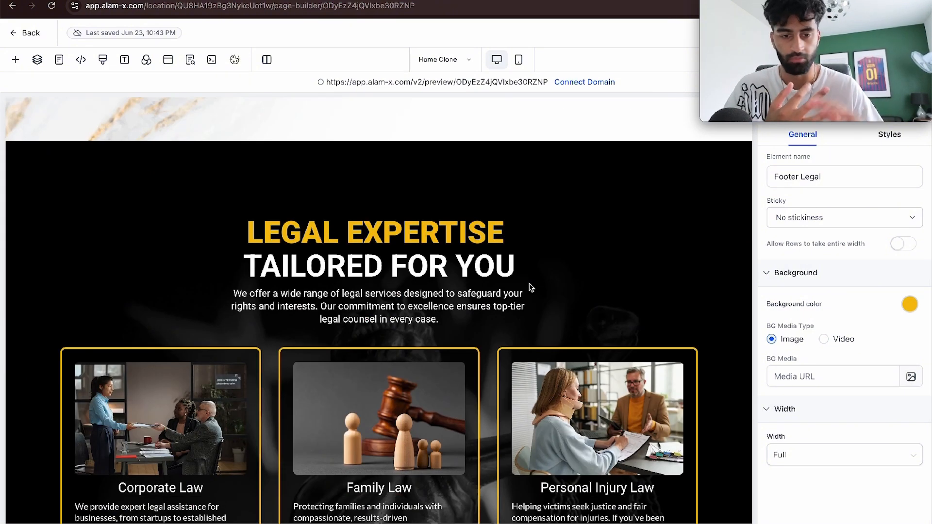
scroll(530, 287, down, 5)
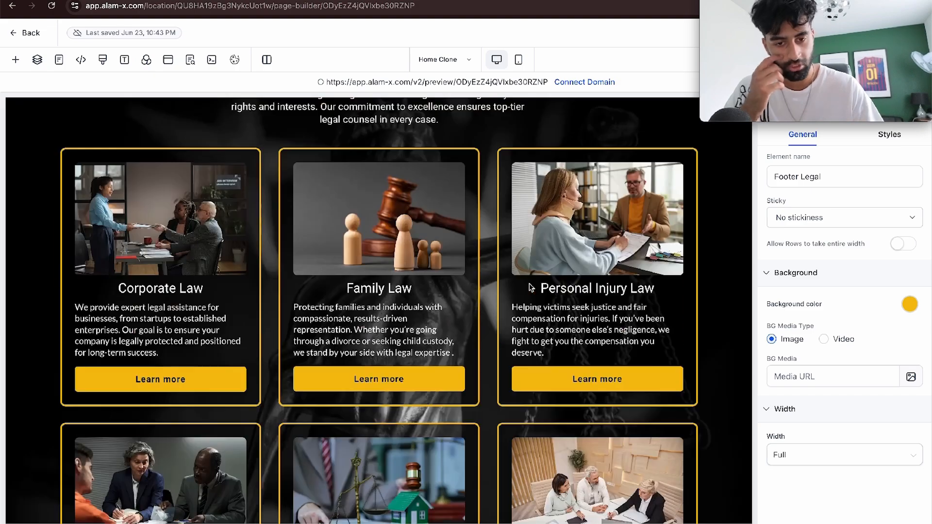
scroll(531, 287, down, 13)
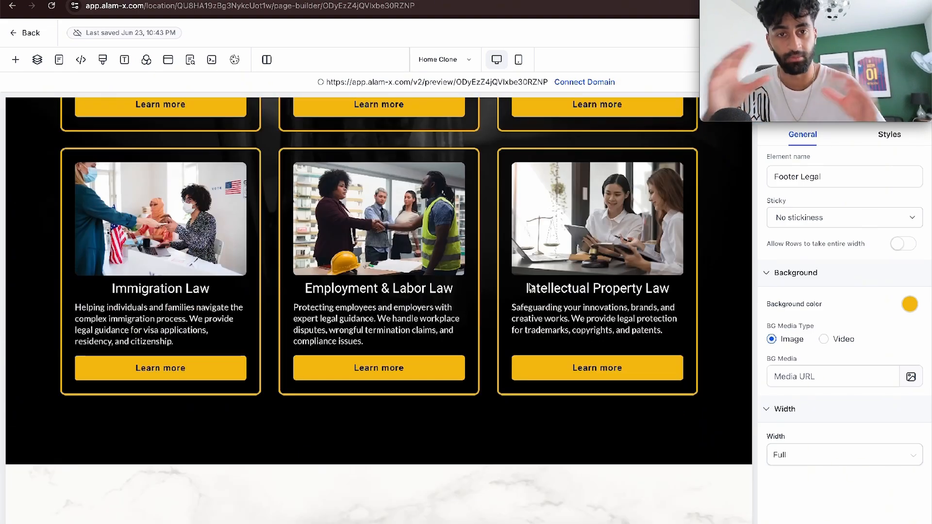
scroll(530, 288, down, 10)
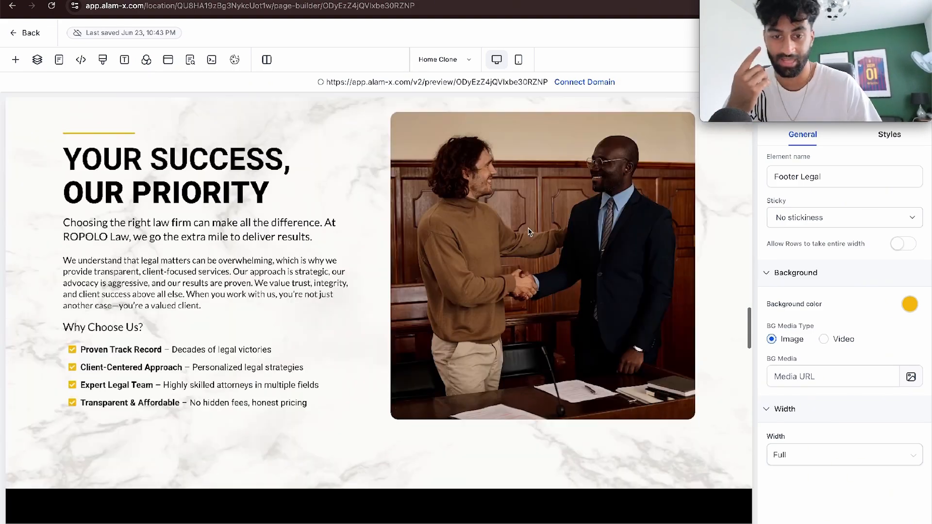
scroll(529, 231, down, 18)
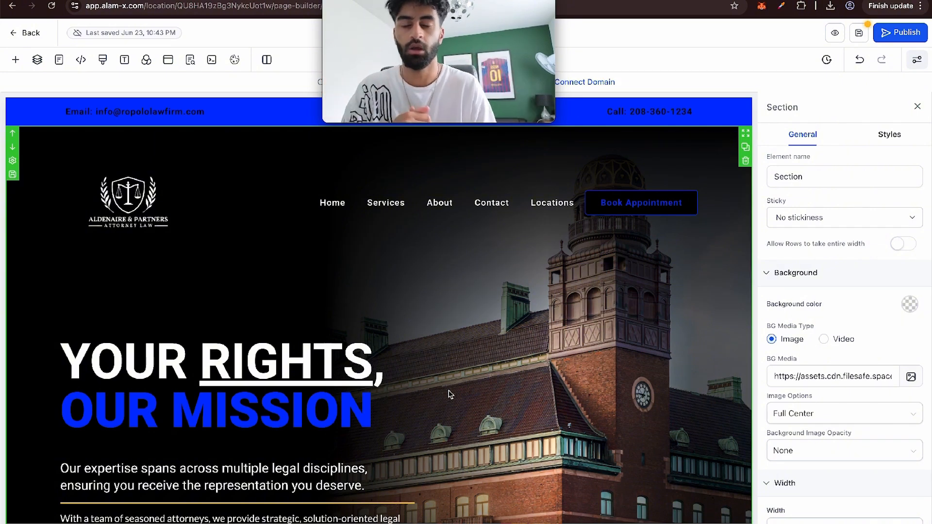
Step: Insert the test text "fes ,lknvdslkndfvsvfd" before the final S of RIGHTS in the hero headline
click(384, 428)
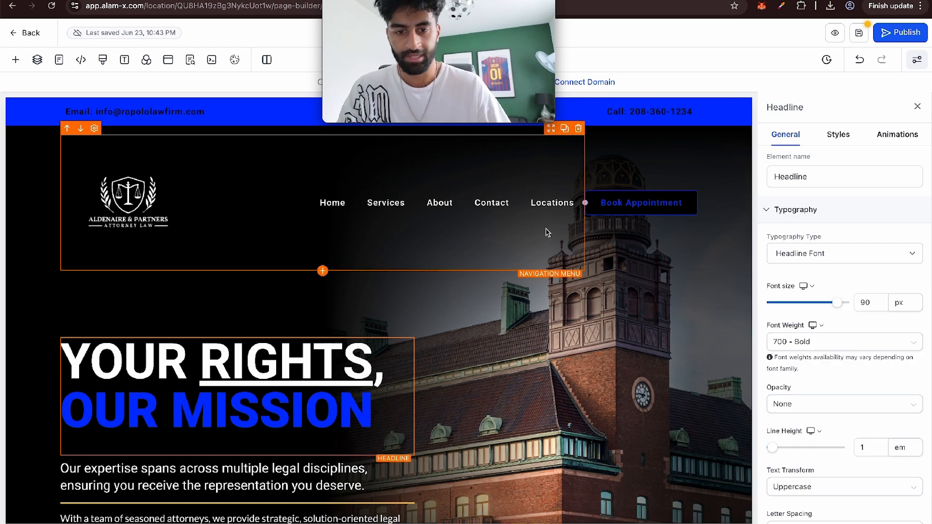
click(502, 252)
click(344, 362)
text(fes ,lknvdslkndfvsvfd)
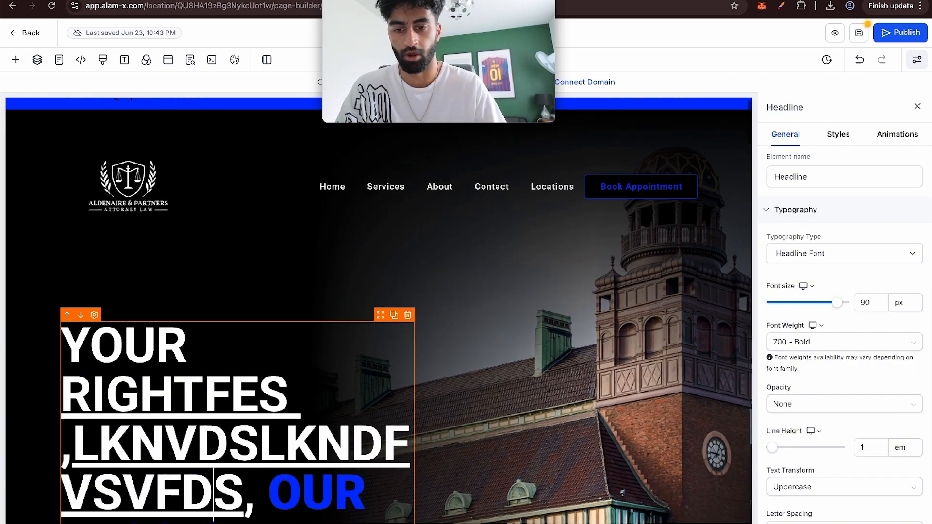
Step: Delete the inserted test text from the hero headline, restoring "Your Rights, Our Mission", and deselect the headline
key(BackSpace)
key(BackSpace)
key(BackSpace)
key(BackSpace)
key(BackSpace)
key(BackSpace)
key(BackSpace)
key(BackSpace)
key(BackSpace)
key(BackSpace)
key(BackSpace)
key(BackSpace)
key(BackSpace)
key(BackSpace)
key(BackSpace)
key(BackSpace)
key(BackSpace)
key(BackSpace)
key(BackSpace)
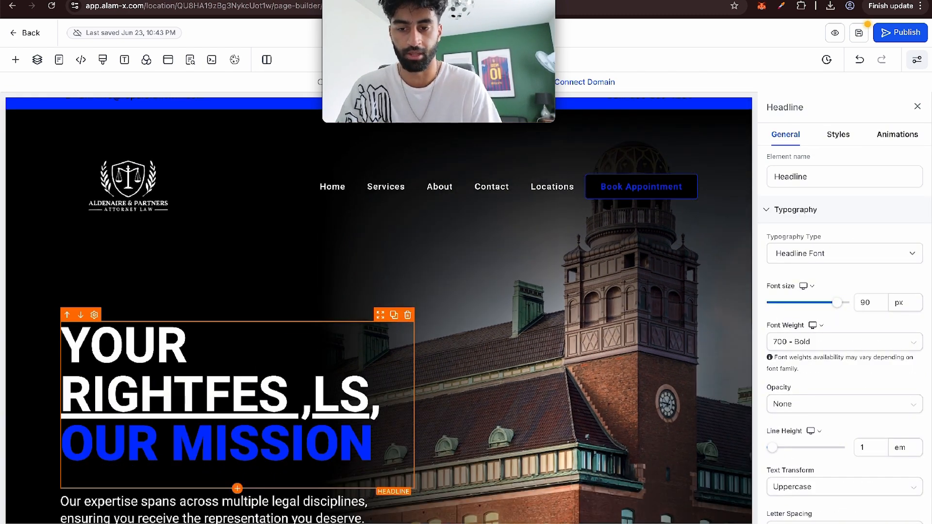
key(BackSpace)
key(BackSpace)
click(486, 272)
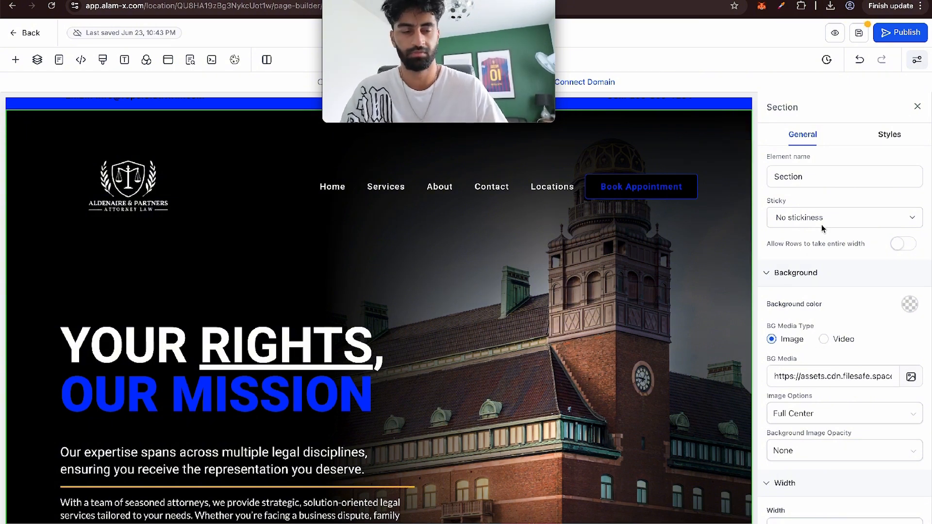
Step: Add a Social Share element directly below the header's navigation menu, and delete it again
click(16, 60)
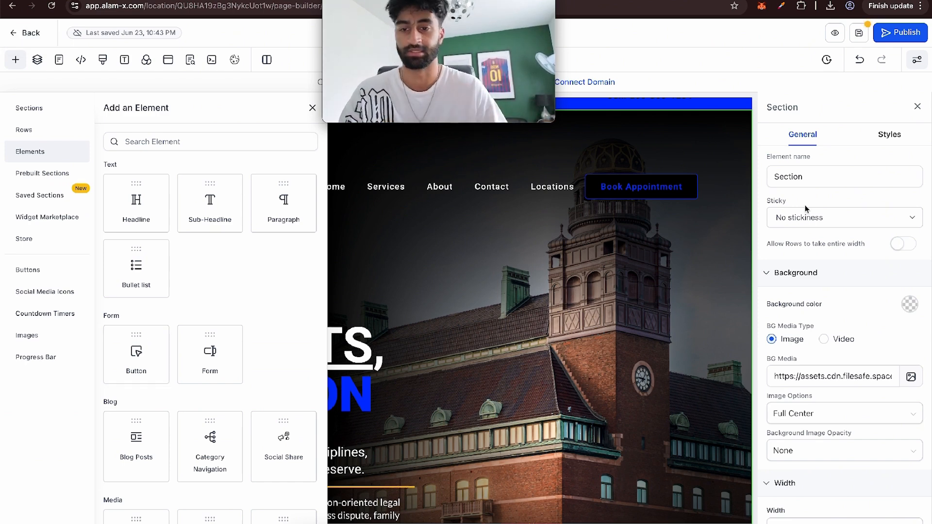
click(44, 112)
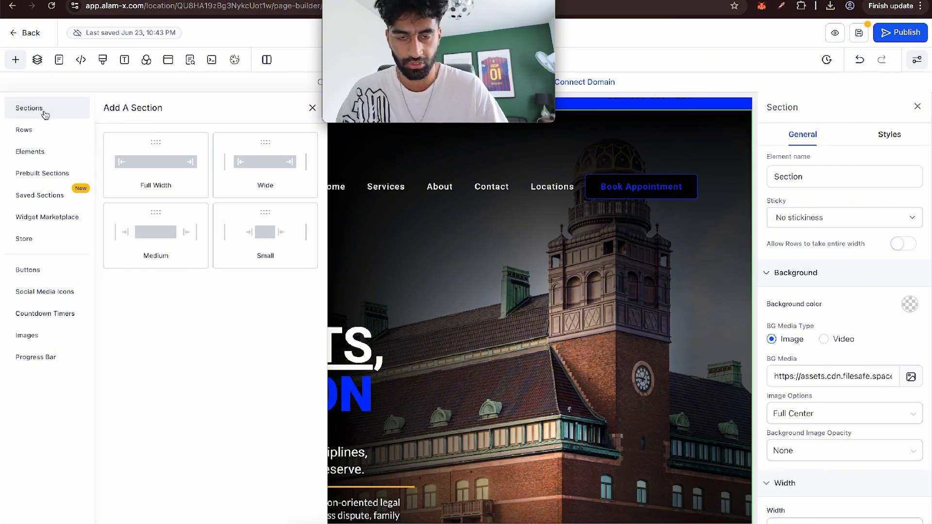
click(49, 127)
click(52, 151)
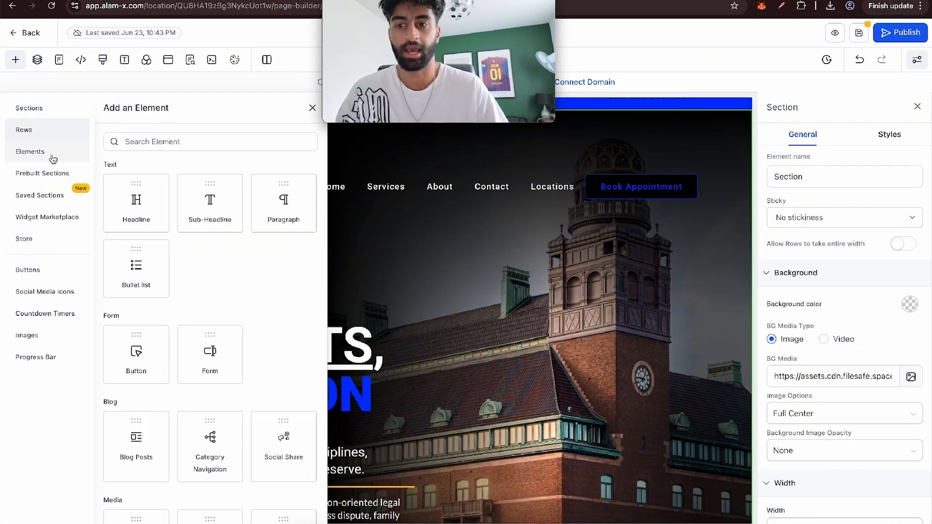
scroll(141, 243, down, 2)
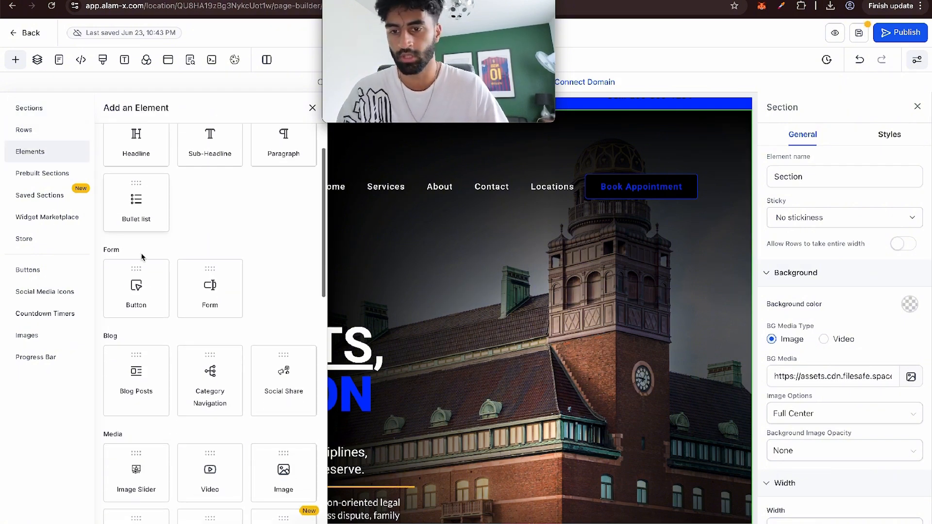
scroll(193, 270, down, 2)
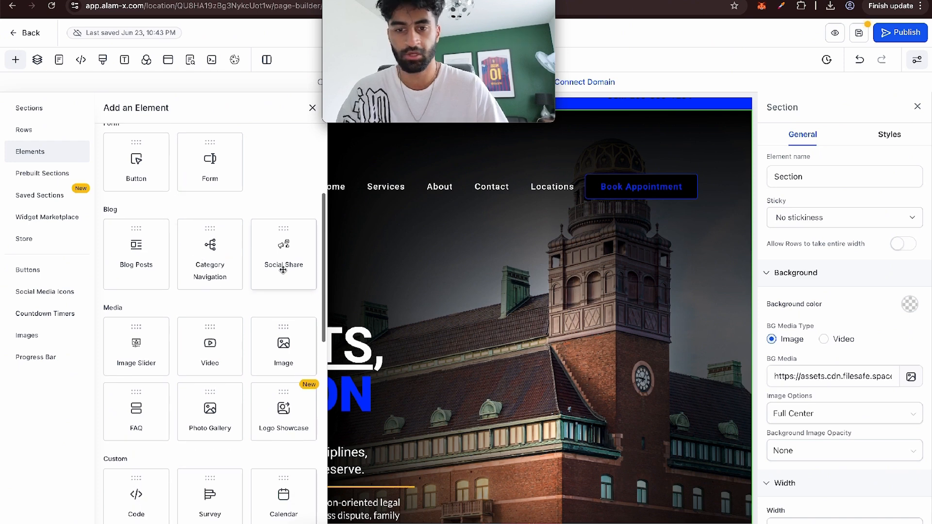
drag(287, 274, 213, 286)
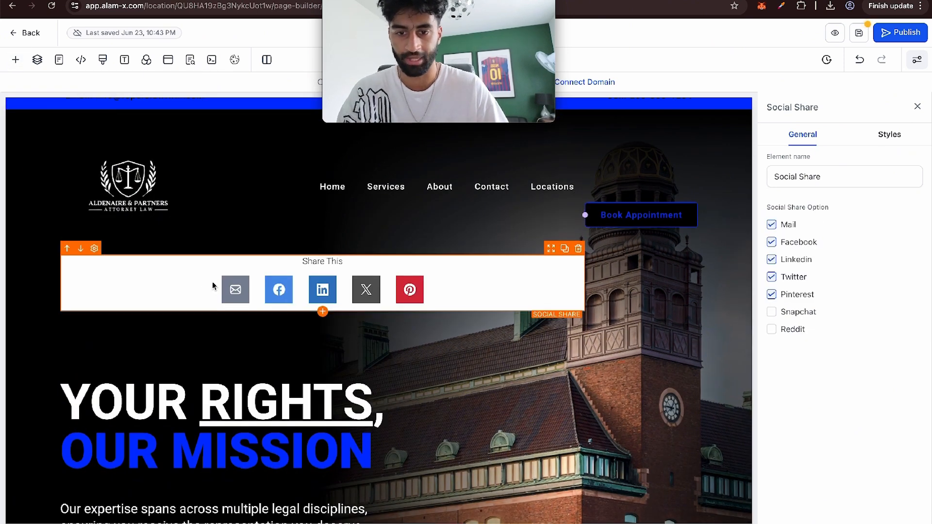
click(578, 250)
click(16, 59)
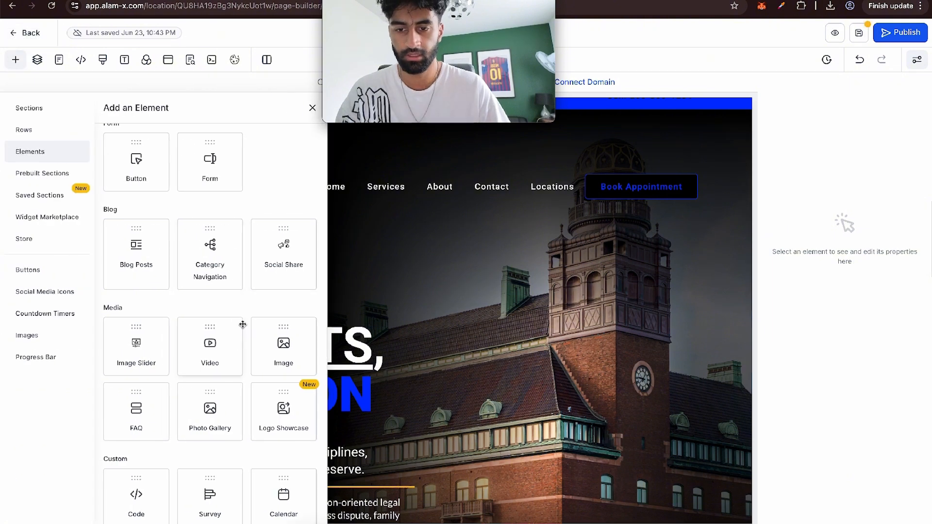
scroll(264, 301, down, 2)
scroll(282, 283, down, 10)
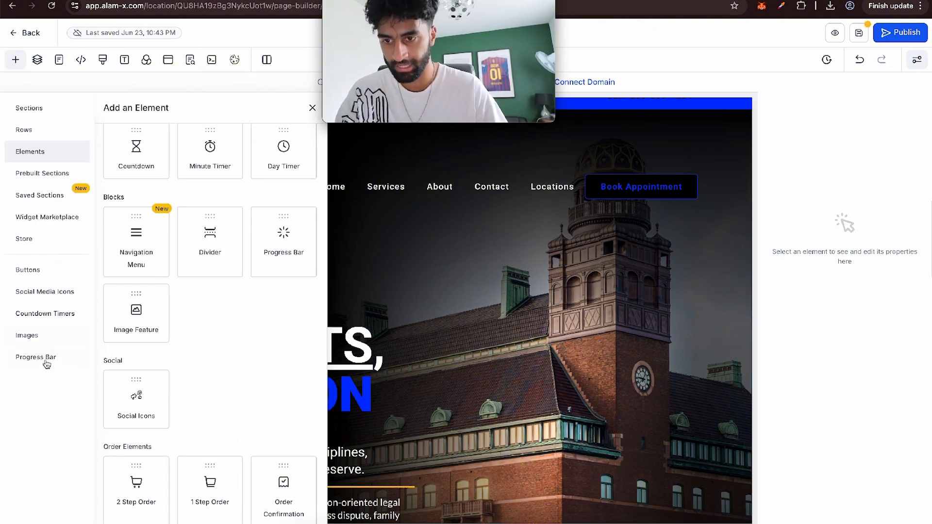
click(312, 108)
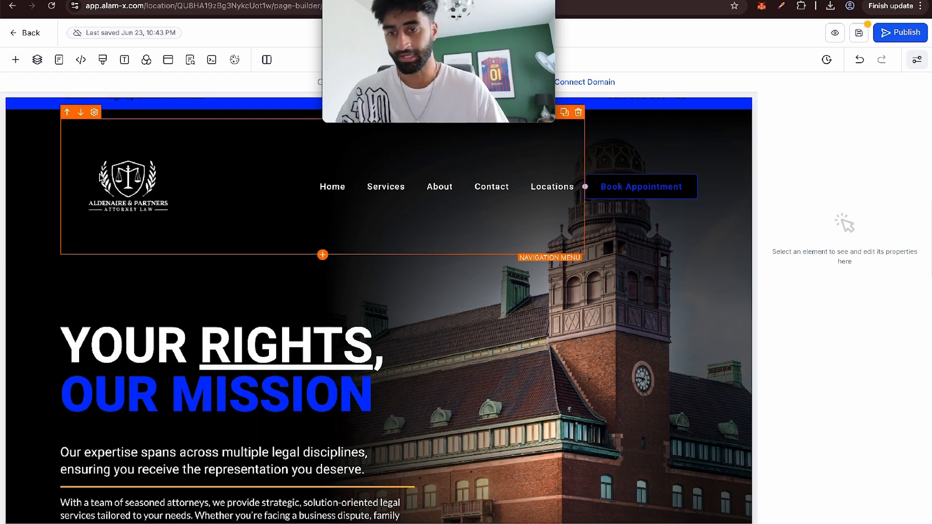
Step: Examine the typography and menu settings of the header's navigation menu, and the typography and color settings of the hero headline
click(203, 168)
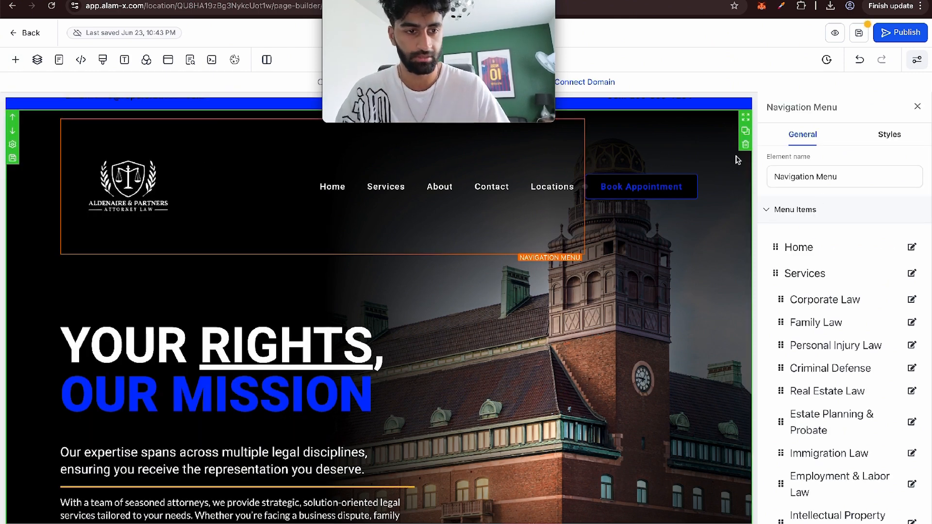
scroll(908, 340, down, 10)
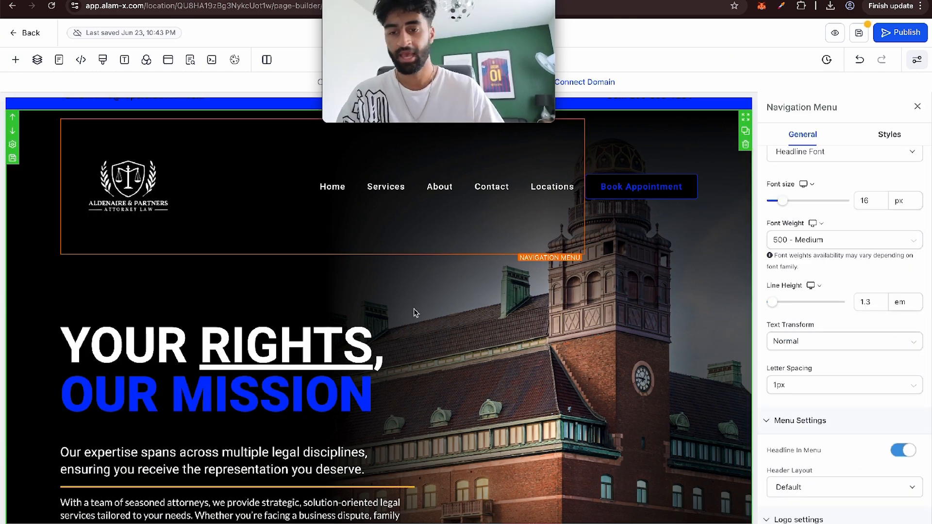
click(344, 340)
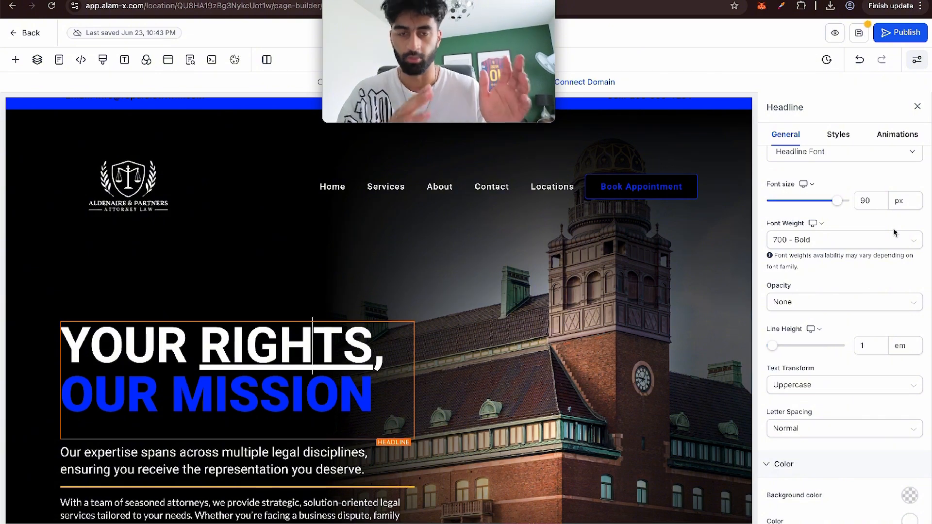
mouse_move(258, 380)
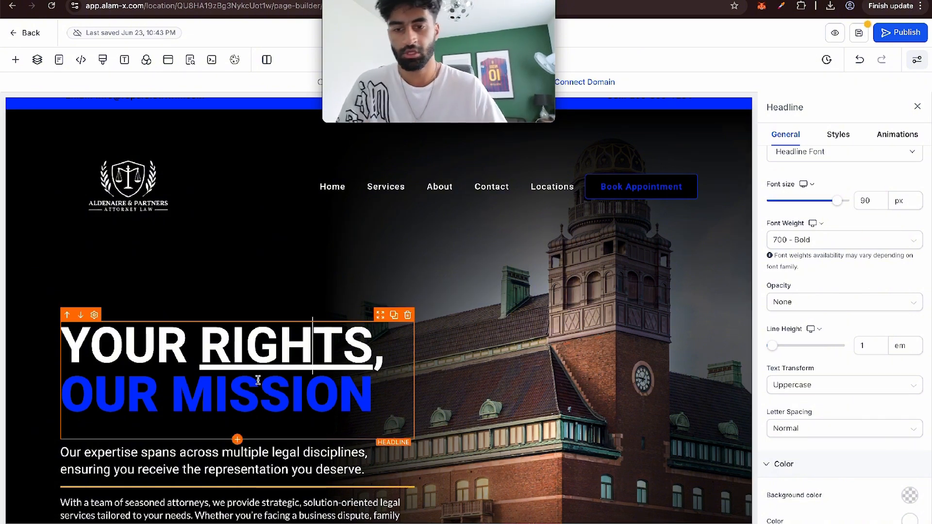
scroll(210, 353, down, 1)
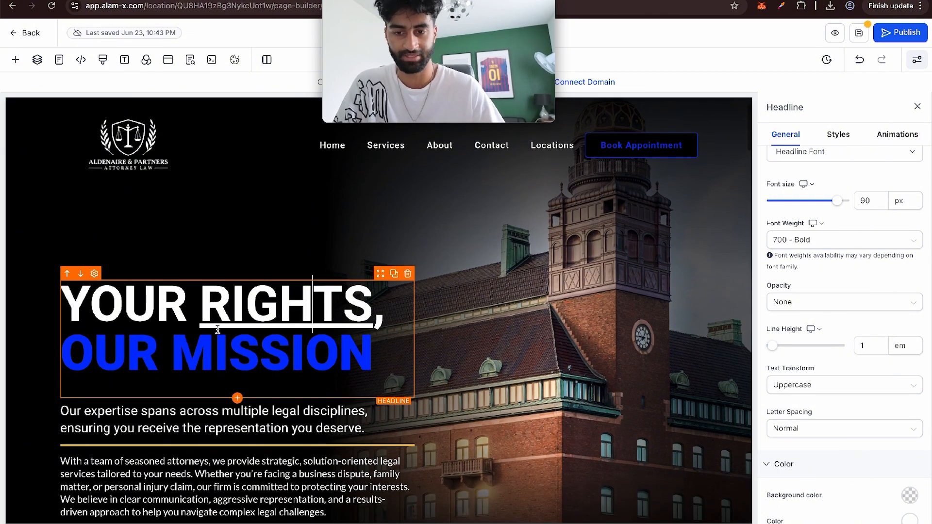
scroll(878, 331, down, 5)
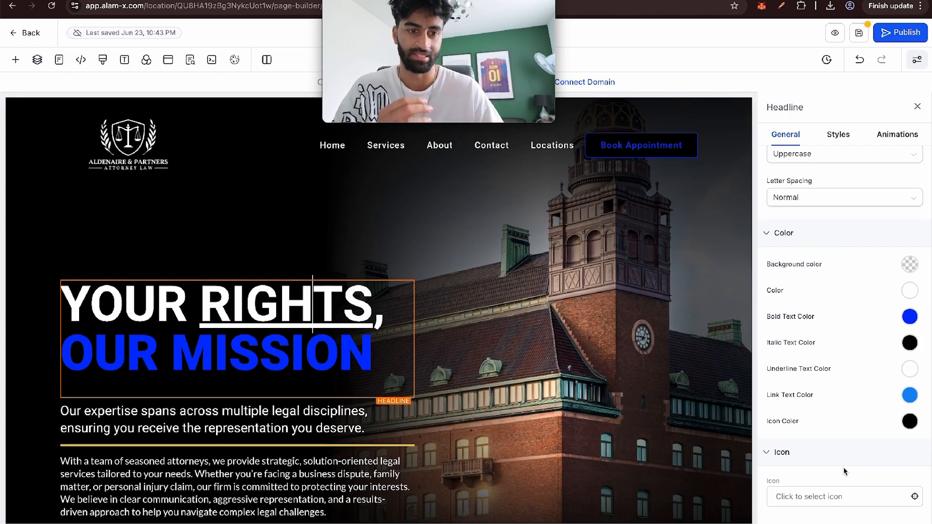
Step: Examine the action and color settings of the header's Book Appointment button, and select the hero headline again to view its typography
click(655, 148)
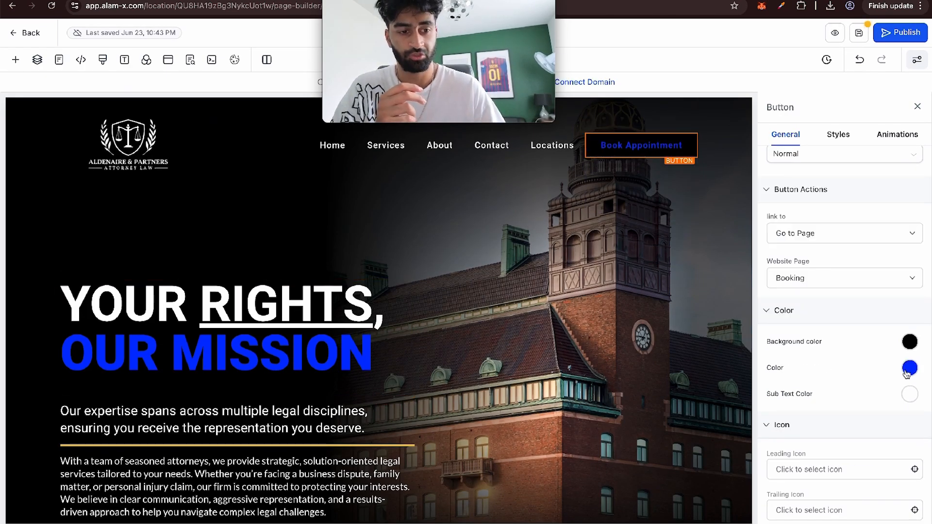
scroll(869, 301, up, 1)
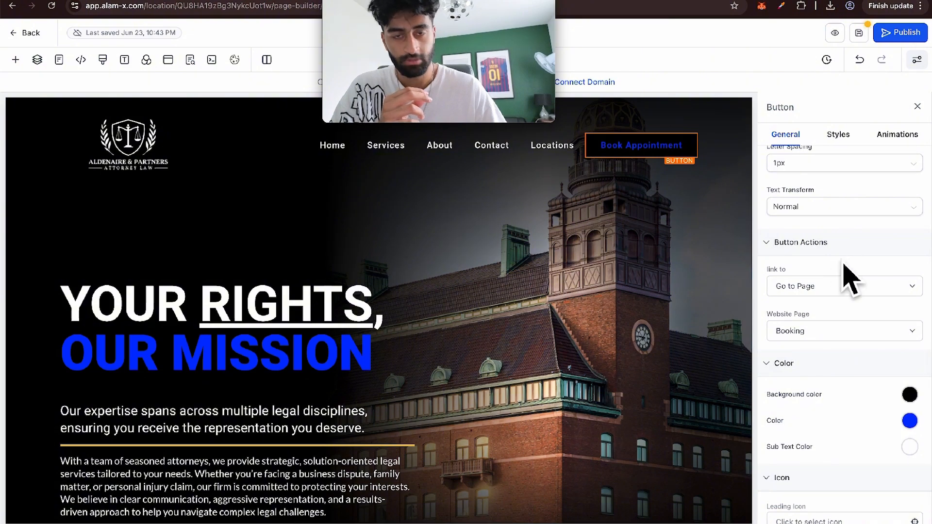
click(232, 304)
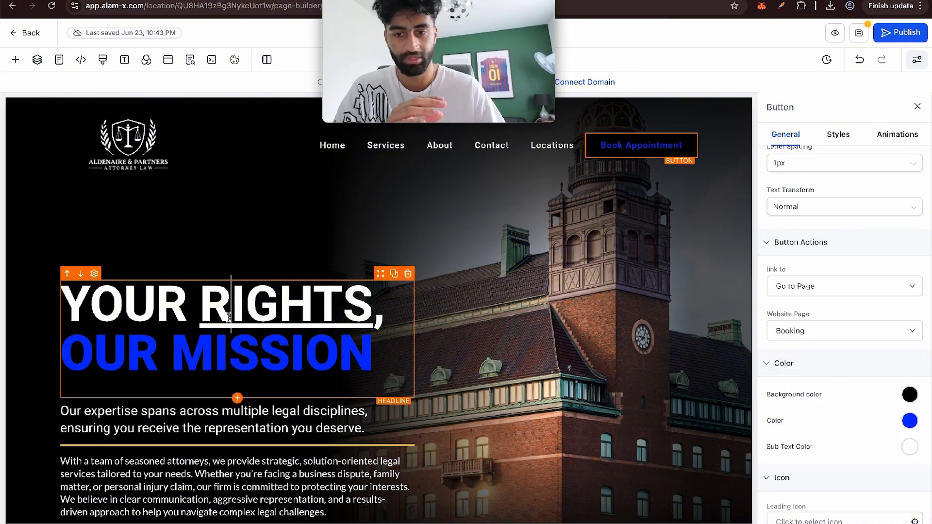
scroll(864, 371, down, 2)
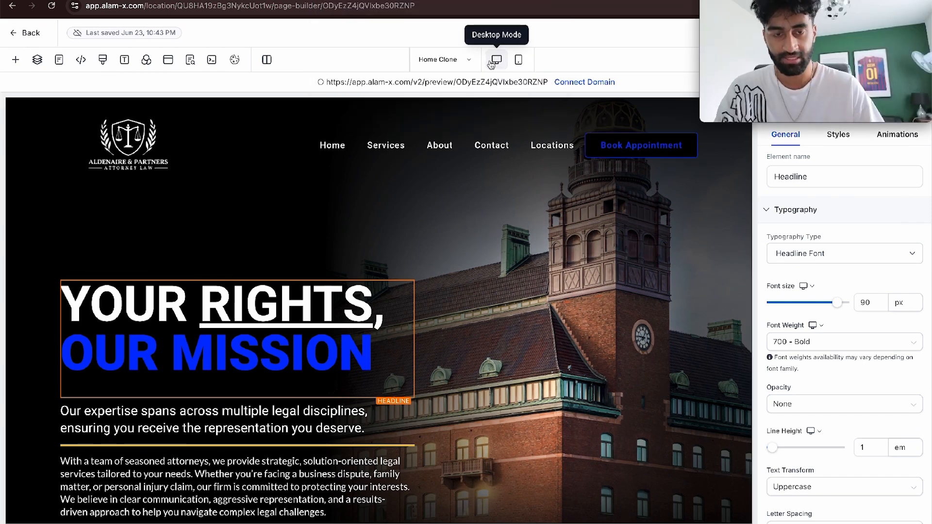
Step: Compare the home page's mobile and desktop layouts, ending in the mobile layout
click(520, 59)
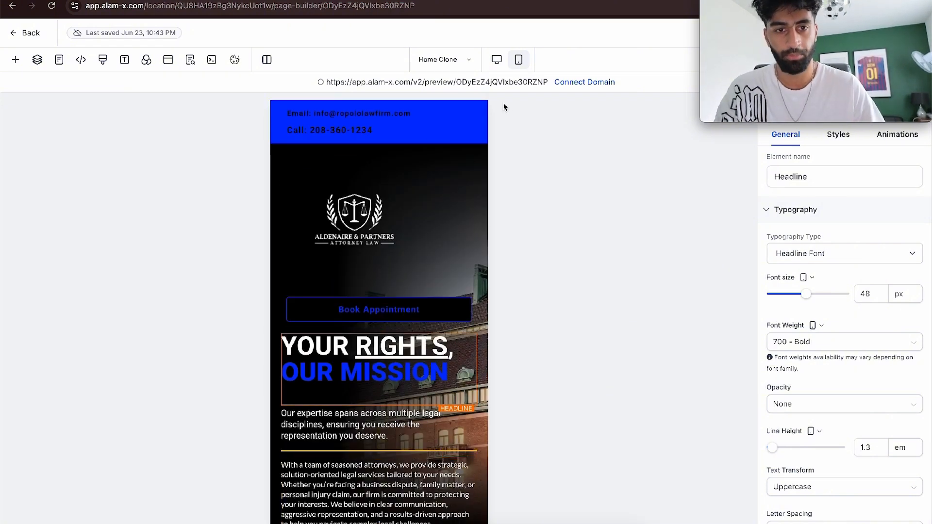
click(497, 59)
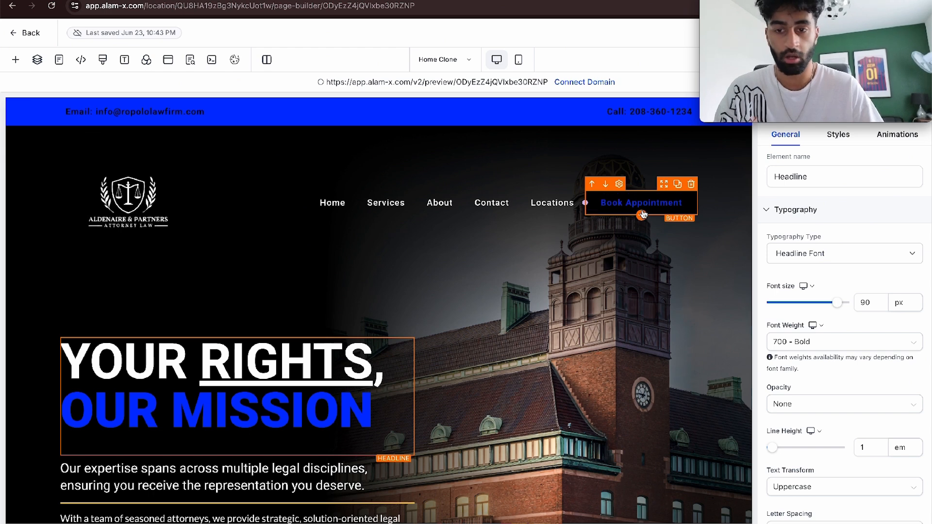
click(521, 62)
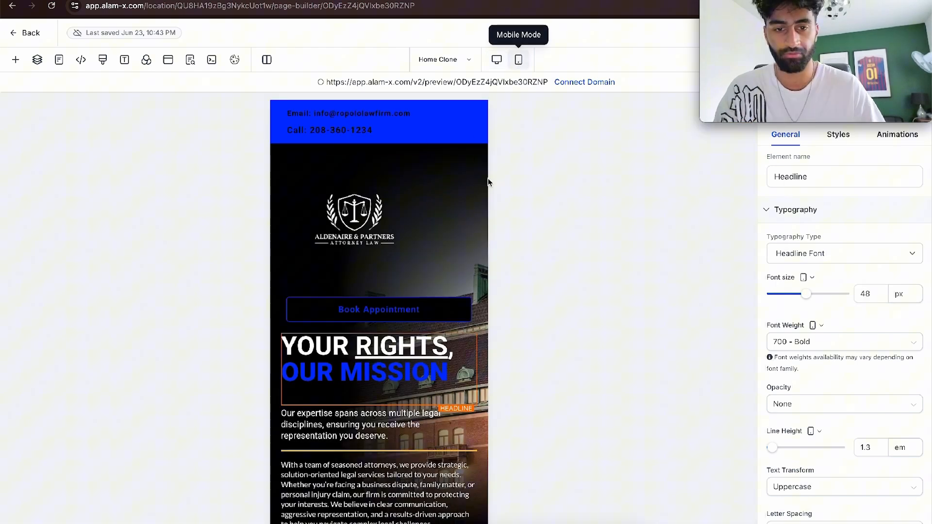
Step: Turn off mobile visibility for the header's Book Appointment button and return to the desktop layout
click(427, 308)
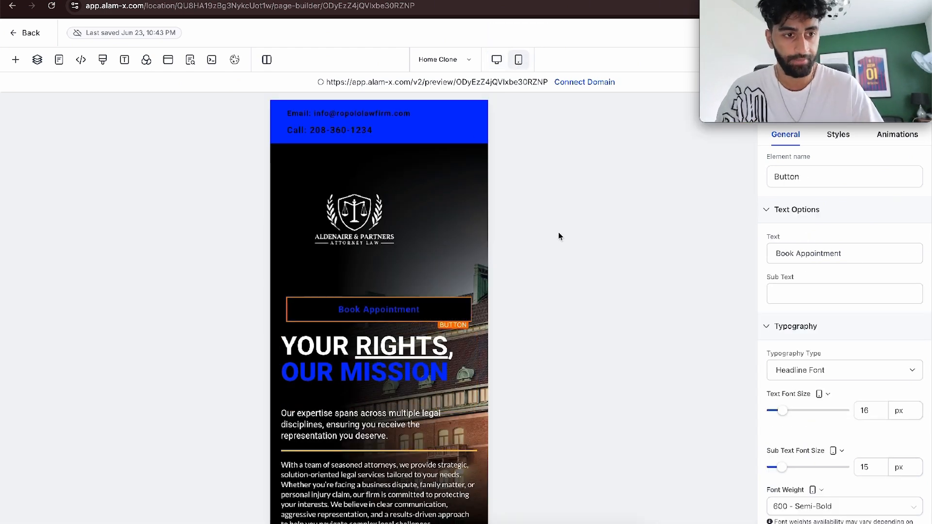
click(838, 136)
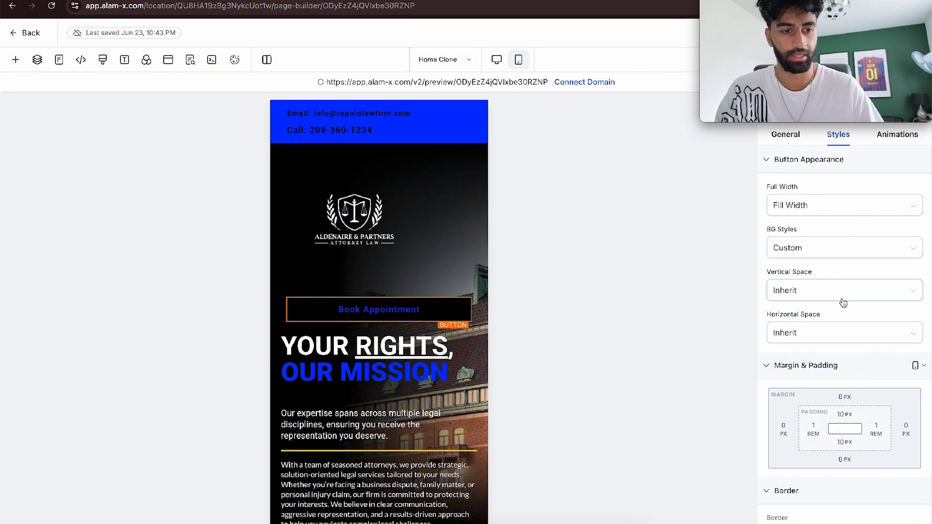
scroll(842, 304, down, 10)
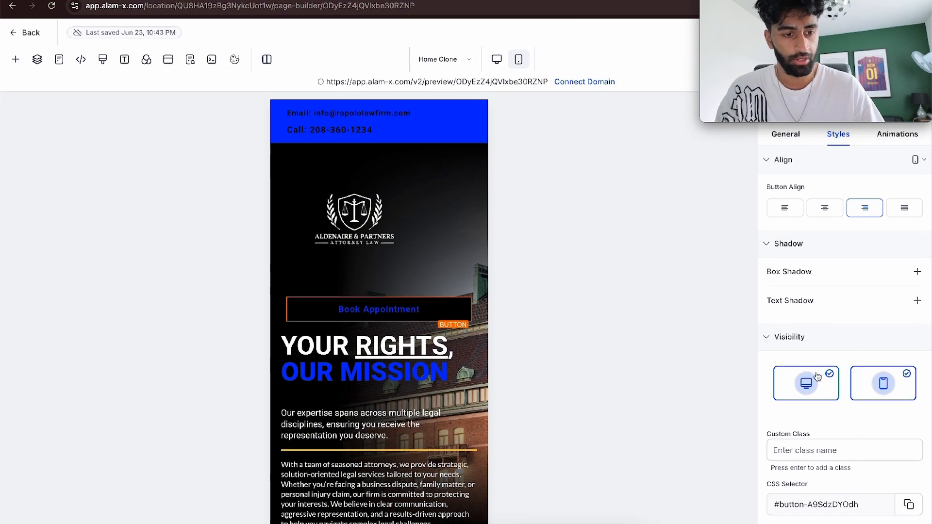
click(884, 386)
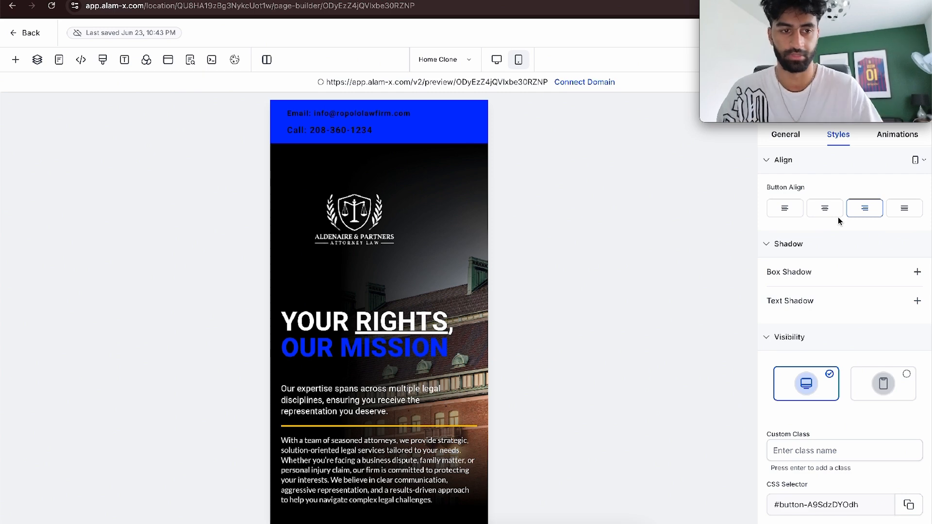
click(799, 138)
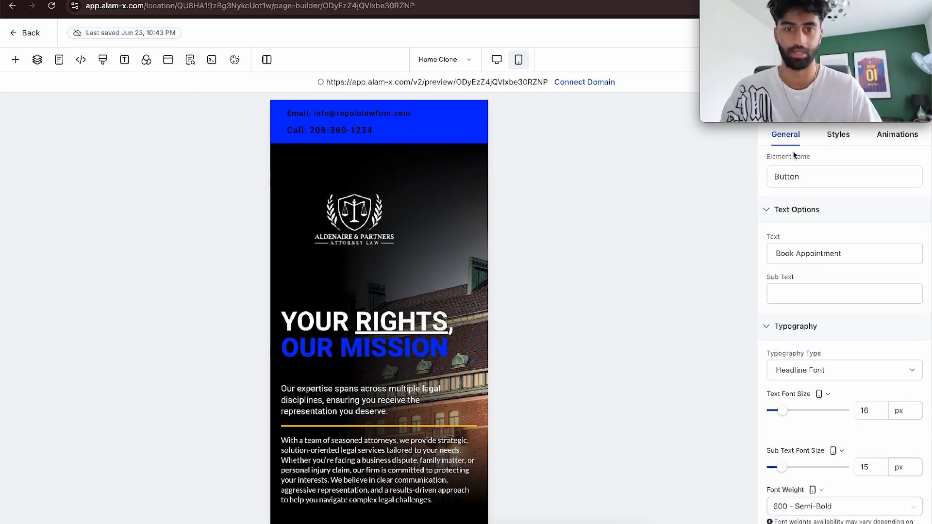
click(496, 59)
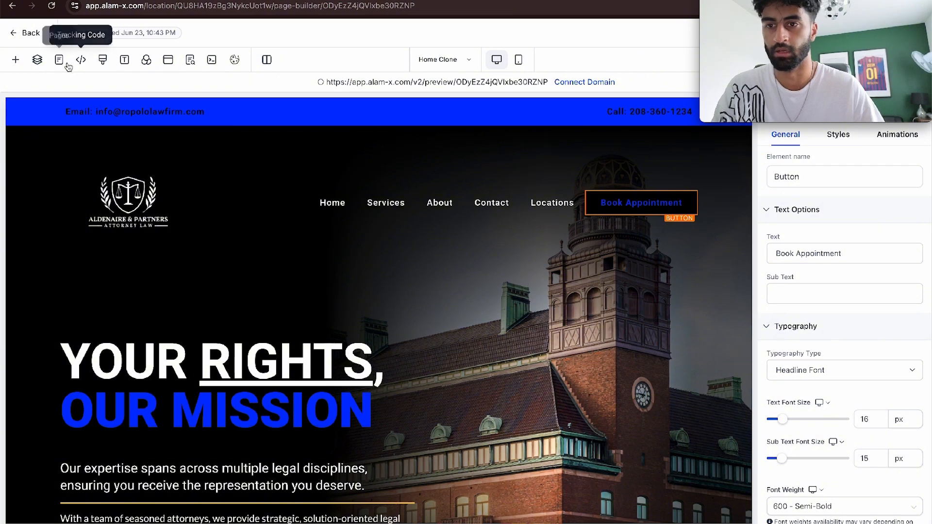
Step: Inspect the page's layer tree down to the Top Navbar's first column, close it, and select the header's 1 Column Row
click(38, 61)
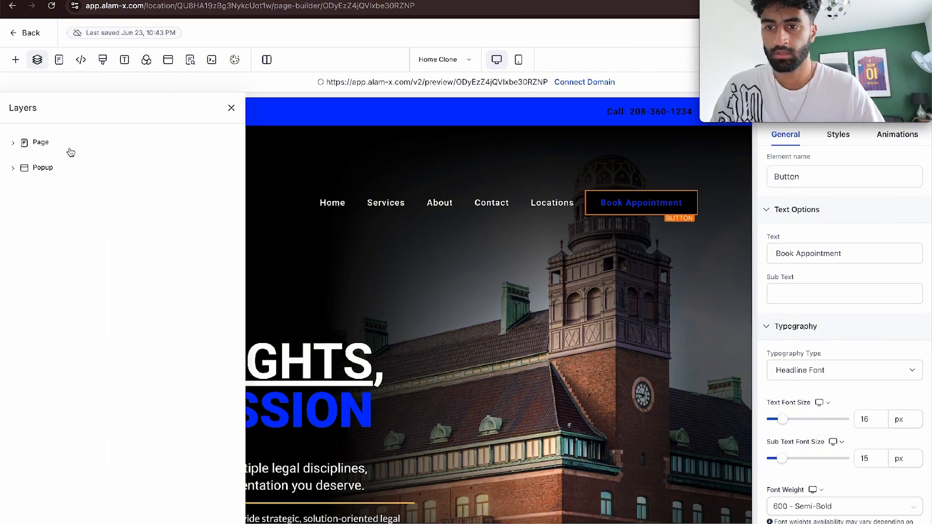
click(15, 144)
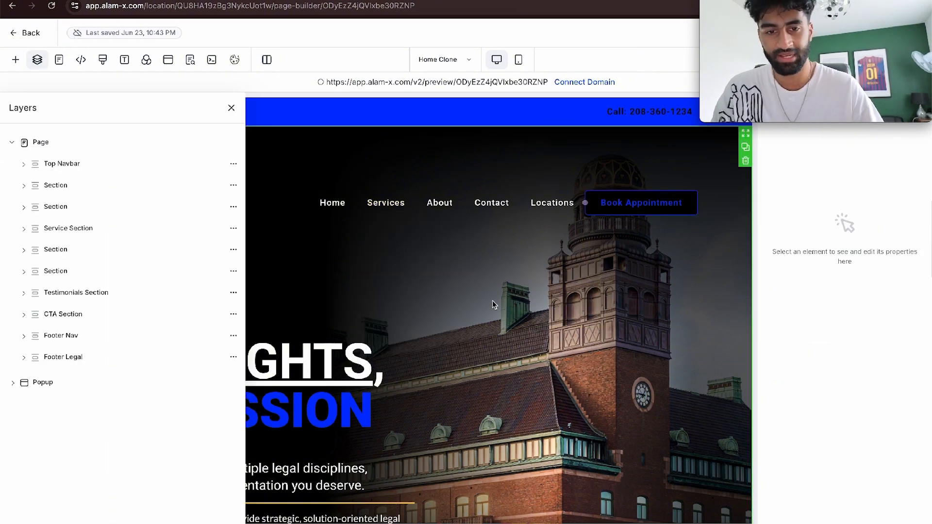
click(80, 164)
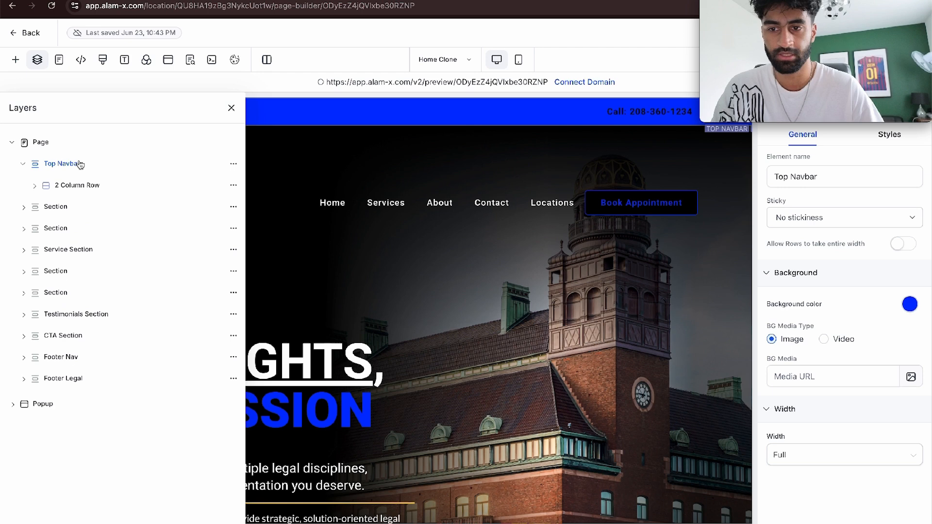
click(71, 186)
click(76, 209)
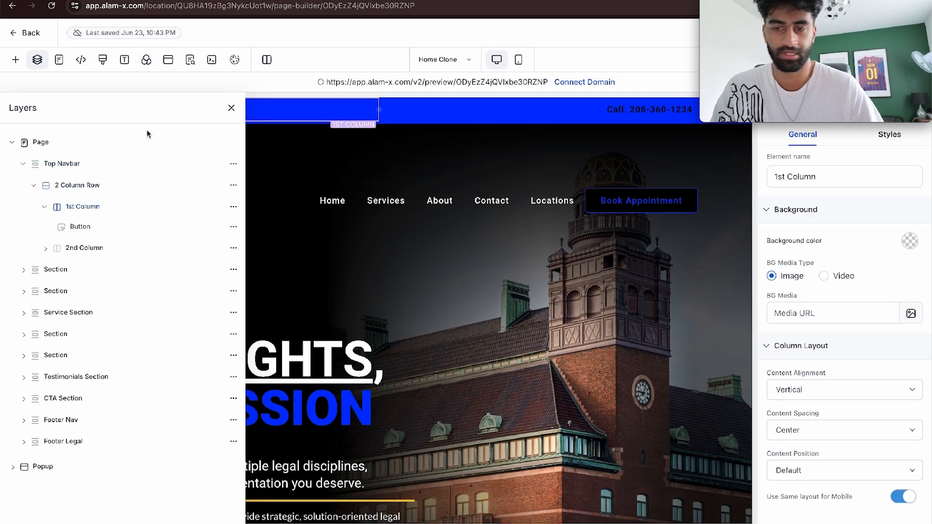
click(232, 109)
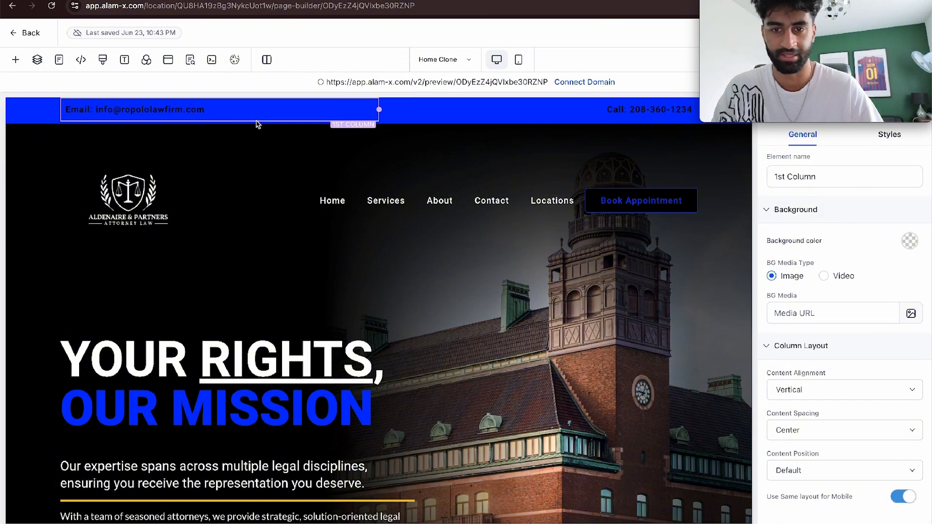
click(448, 127)
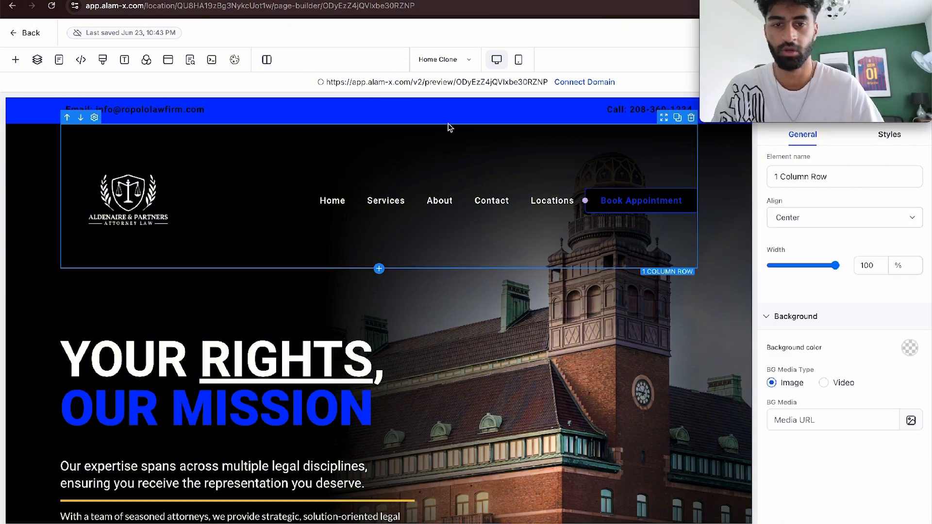
Step: Review the website's page list, the header tracking code editor and the custom CSS editor
click(58, 59)
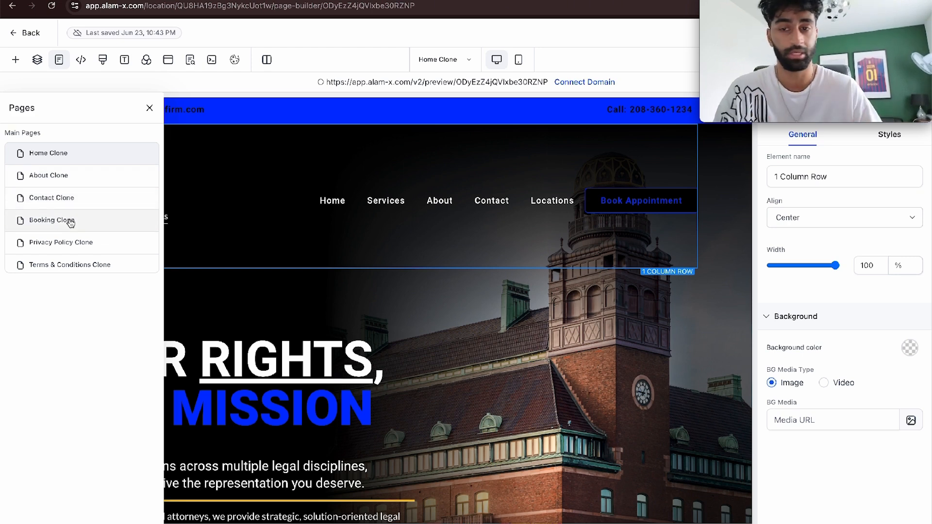
click(149, 108)
click(81, 60)
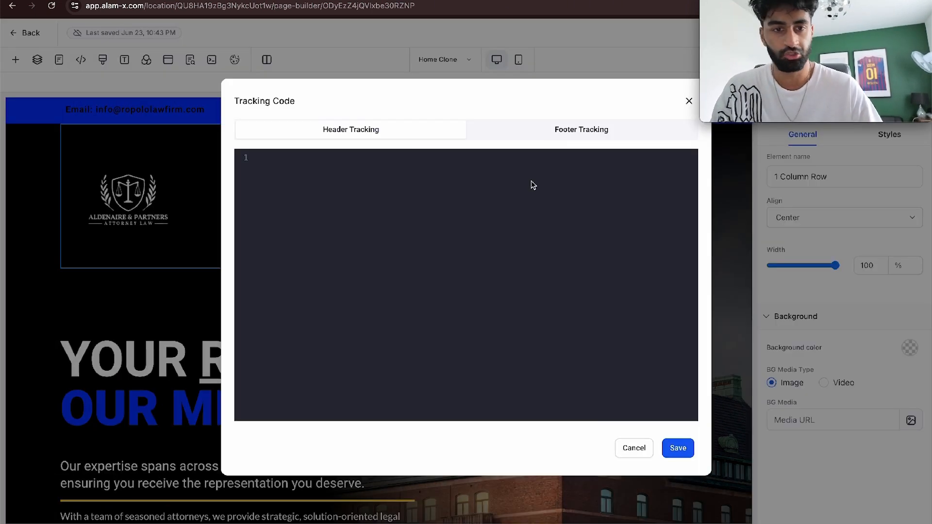
click(689, 102)
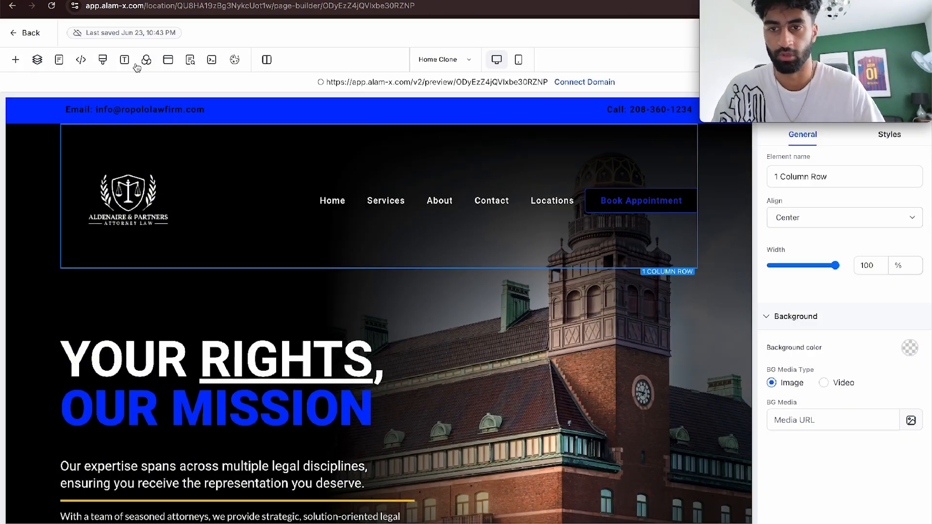
click(102, 60)
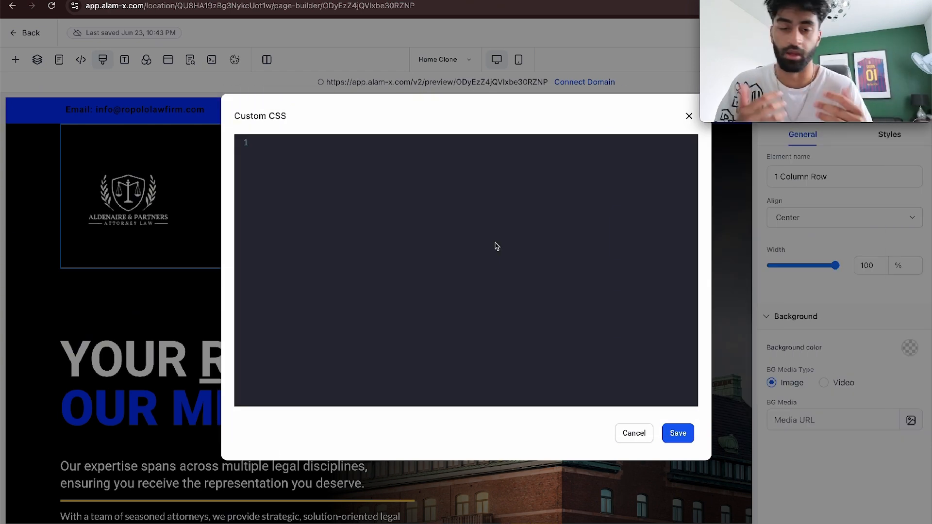
Step: Review the site's typography settings and the fonts offered for the headline, and close them without choosing a font
click(124, 67)
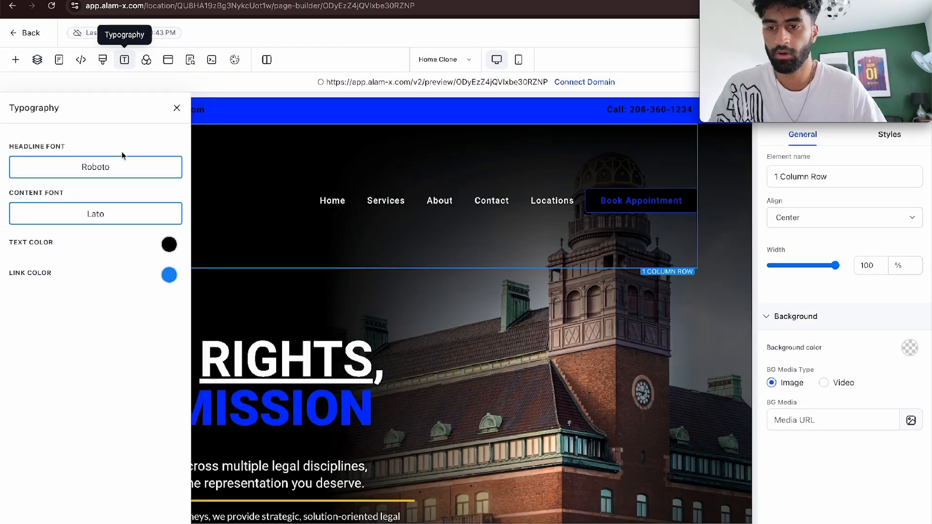
click(118, 167)
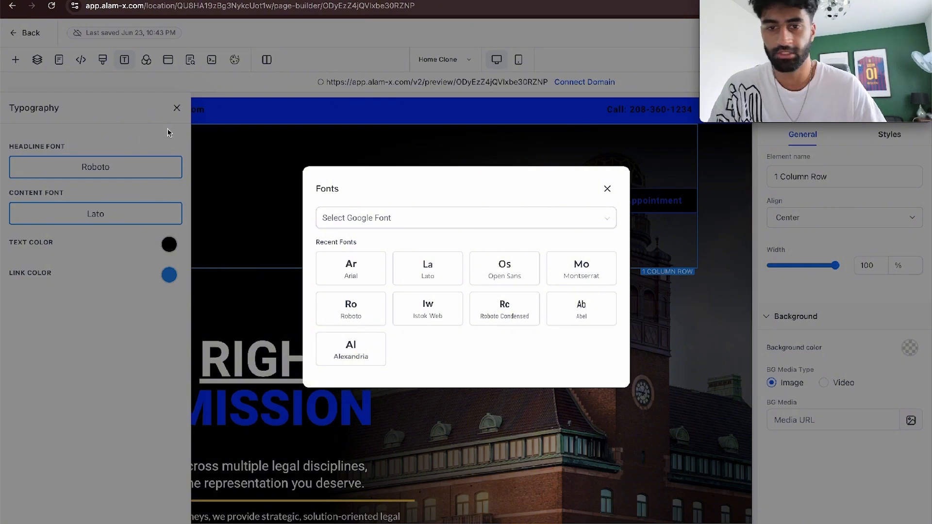
click(609, 188)
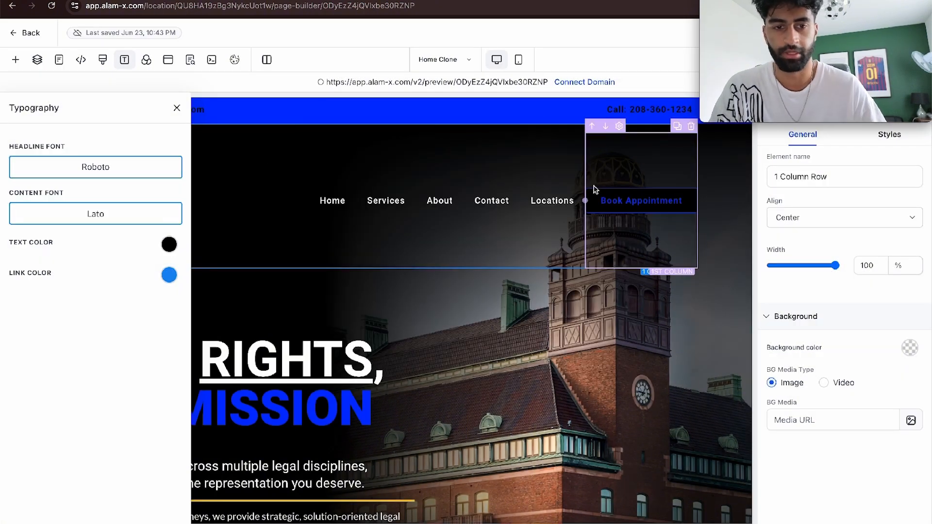
click(176, 109)
Step: Set the page's background color to orange and look through the page
click(147, 60)
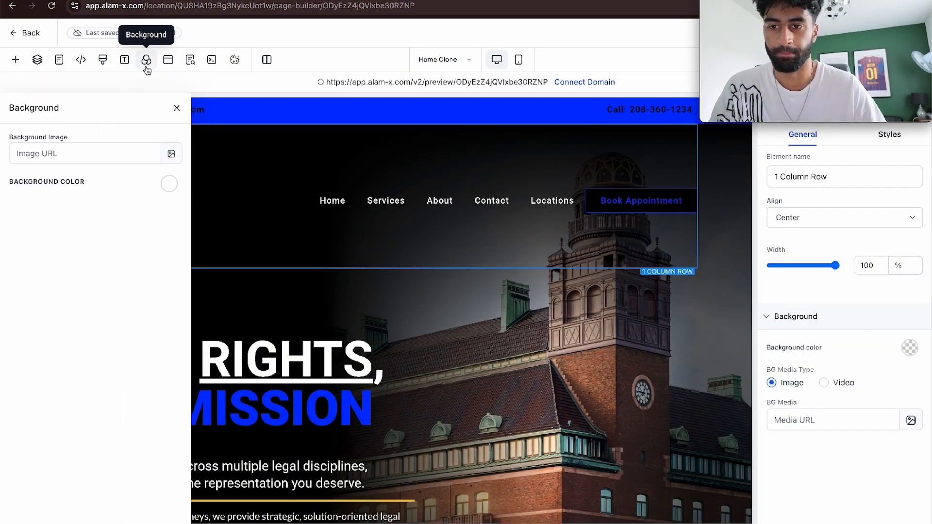
click(169, 183)
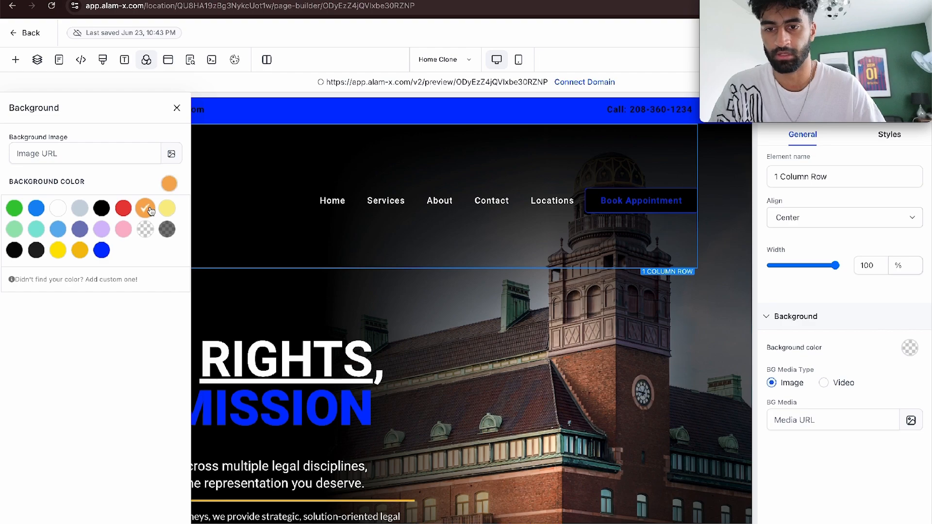
click(145, 209)
scroll(345, 334, down, 10)
scroll(345, 333, up, 10)
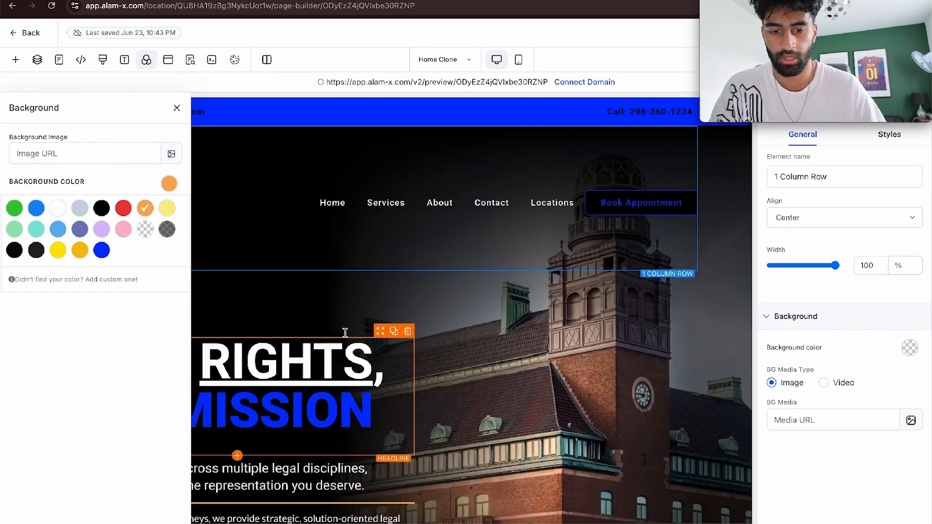
Step: Try transparent, light purple and blue as the page's background color, and settle on golden yellow
scroll(345, 333, down, 20)
scroll(345, 333, up, 10)
scroll(345, 333, up, 10)
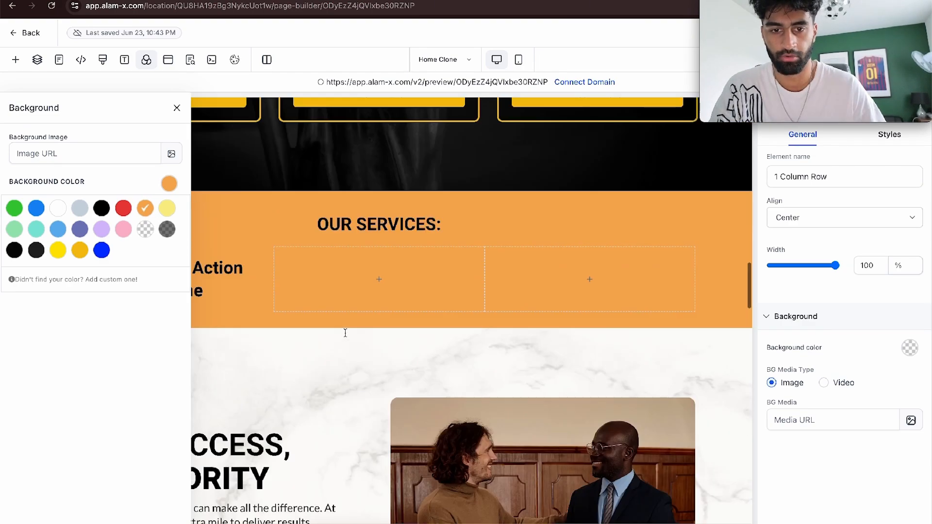
click(145, 229)
click(100, 231)
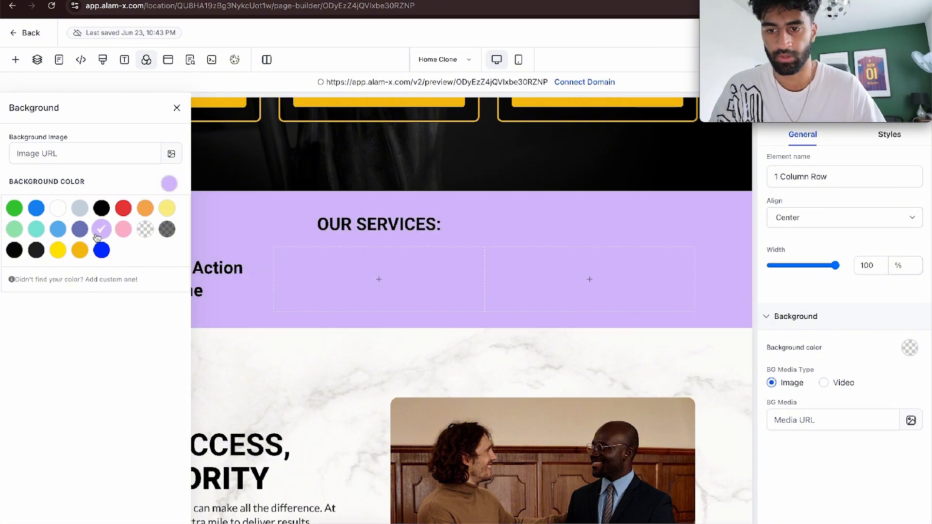
click(100, 251)
click(80, 253)
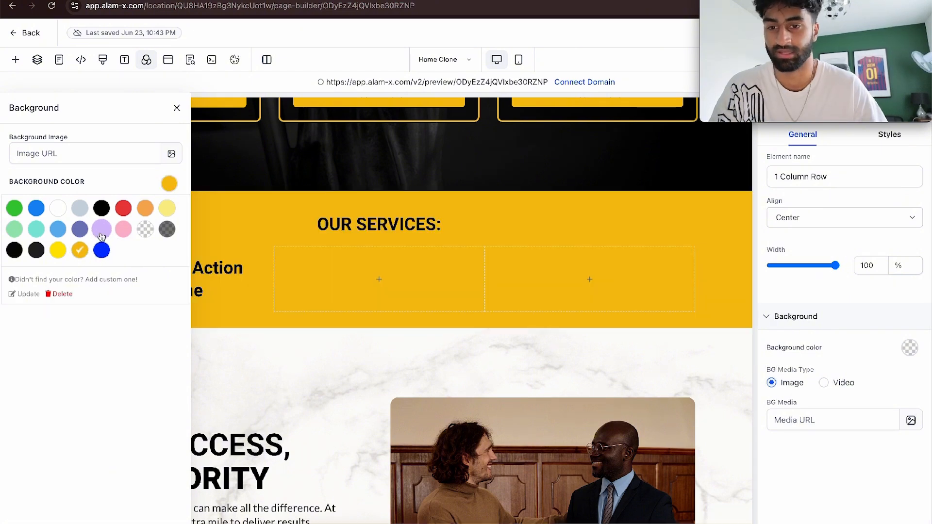
Step: Review the popup editor and the page's SEO meta data settings, closing both without changes
click(168, 59)
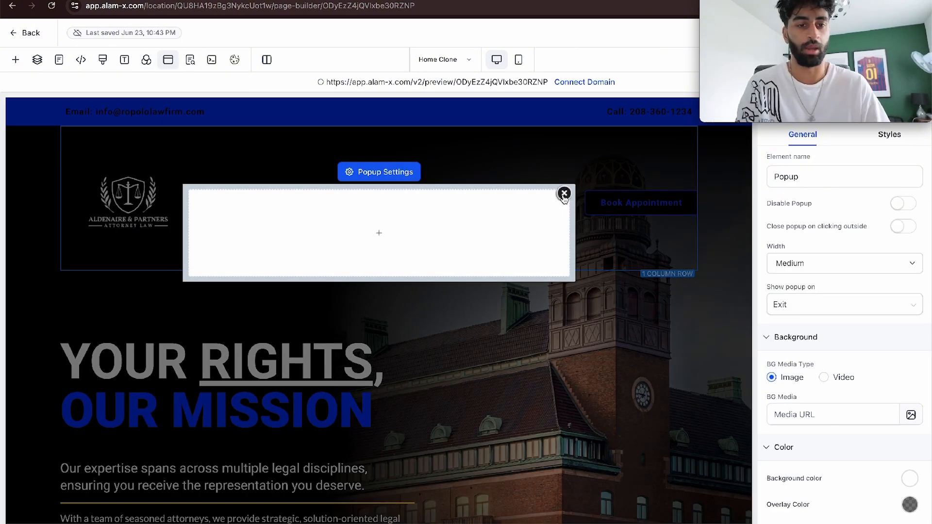
click(565, 194)
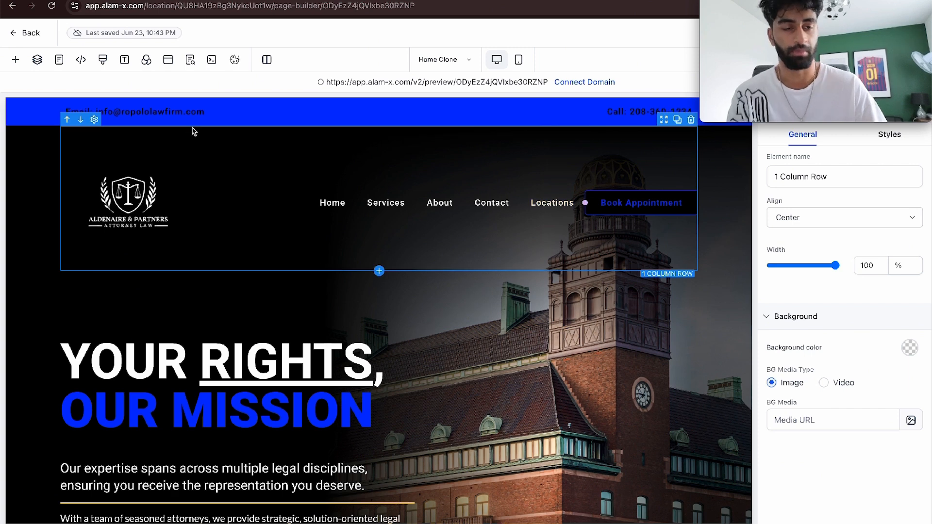
click(191, 62)
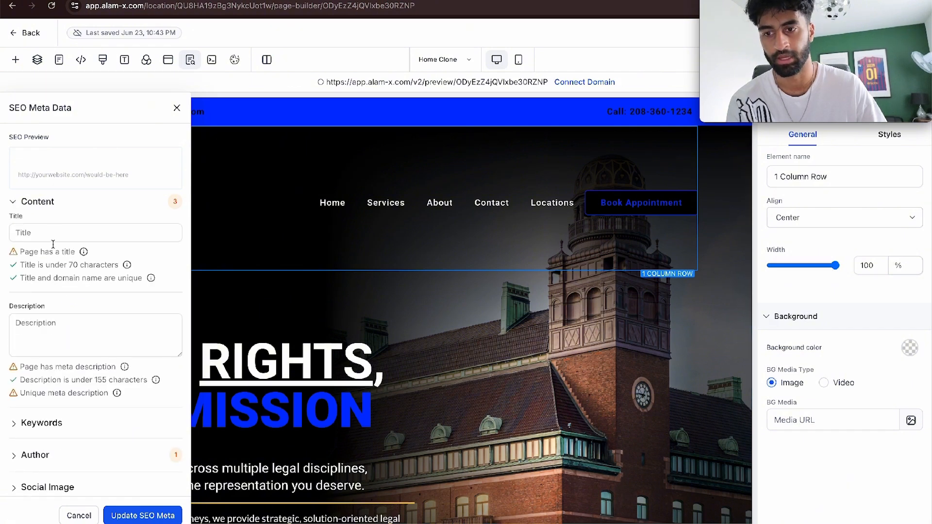
scroll(173, 127, down, 2)
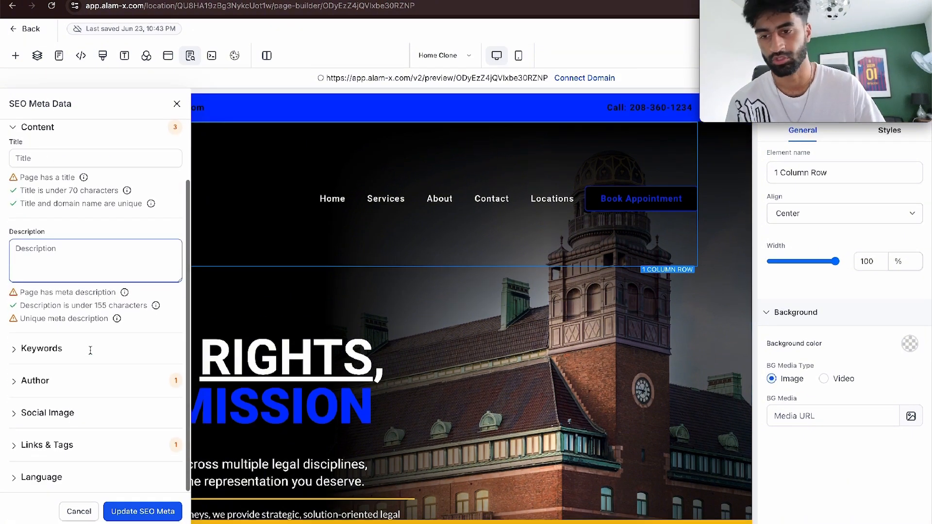
click(177, 109)
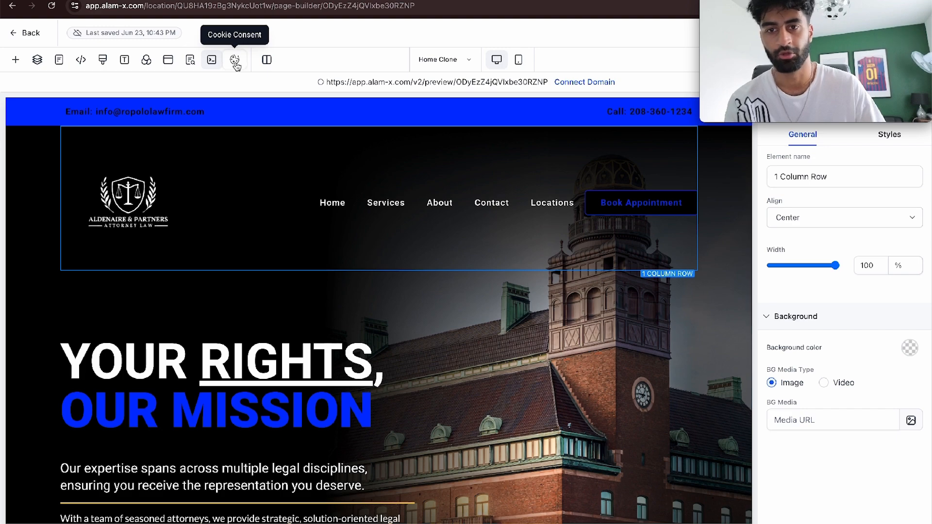
Step: Review the cookie consent banner's settings and its enabling terms, and cancel without agreeing
click(235, 60)
click(906, 165)
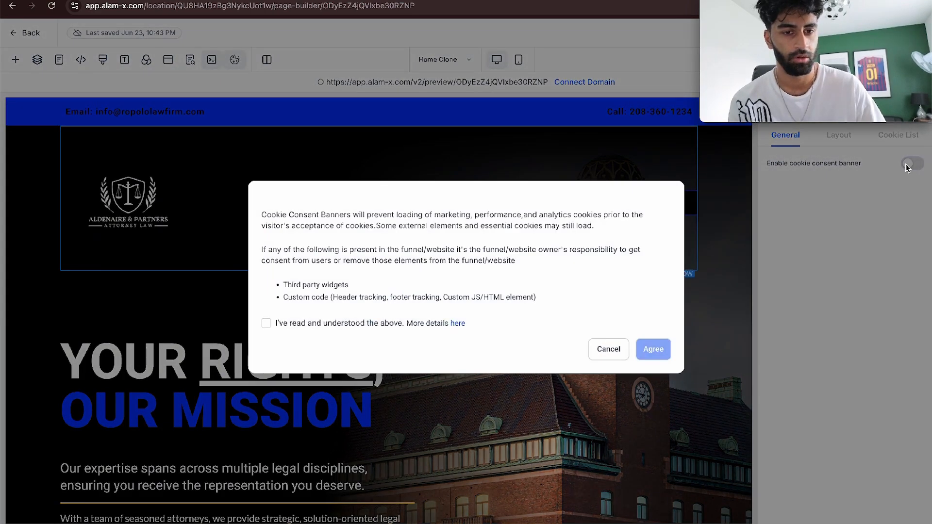
click(608, 349)
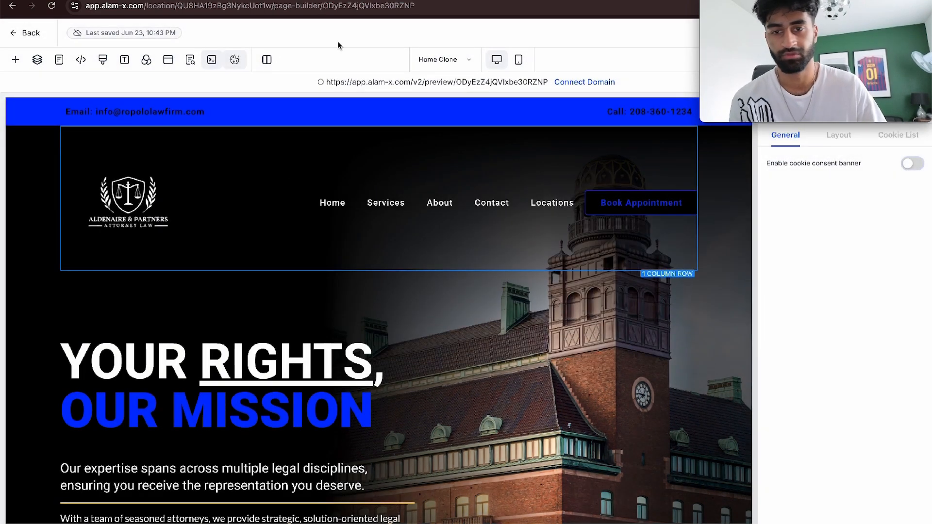
Step: Switch the builder's layout to Auto, check the header, and return to 2 Column Mode
click(270, 60)
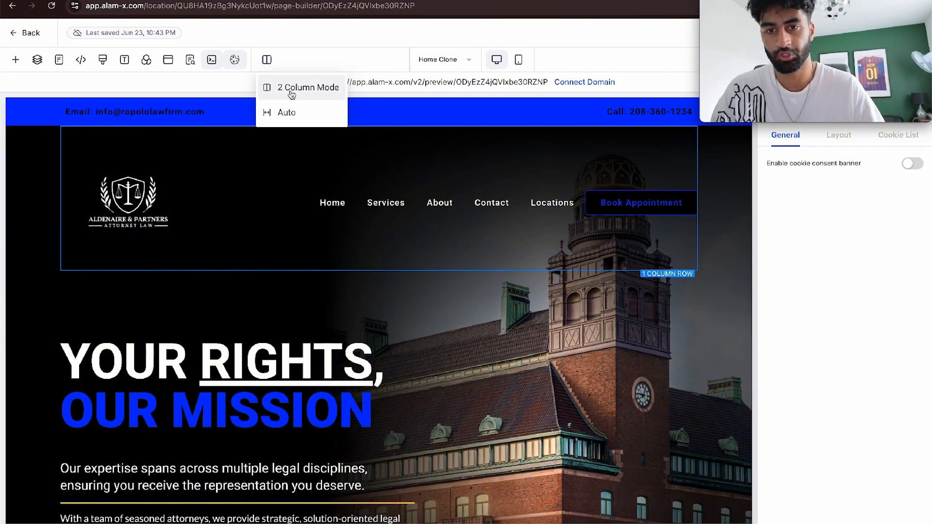
click(291, 117)
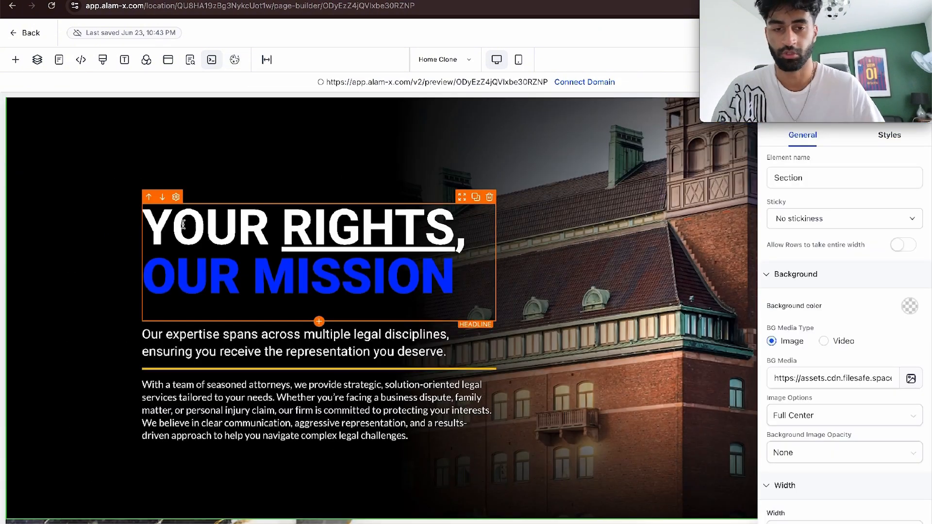
scroll(183, 224, up, 3)
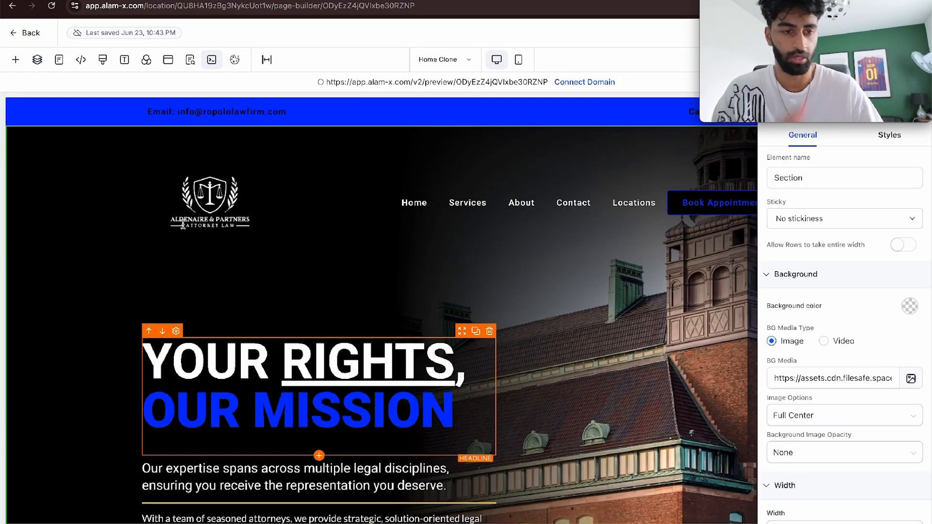
click(323, 229)
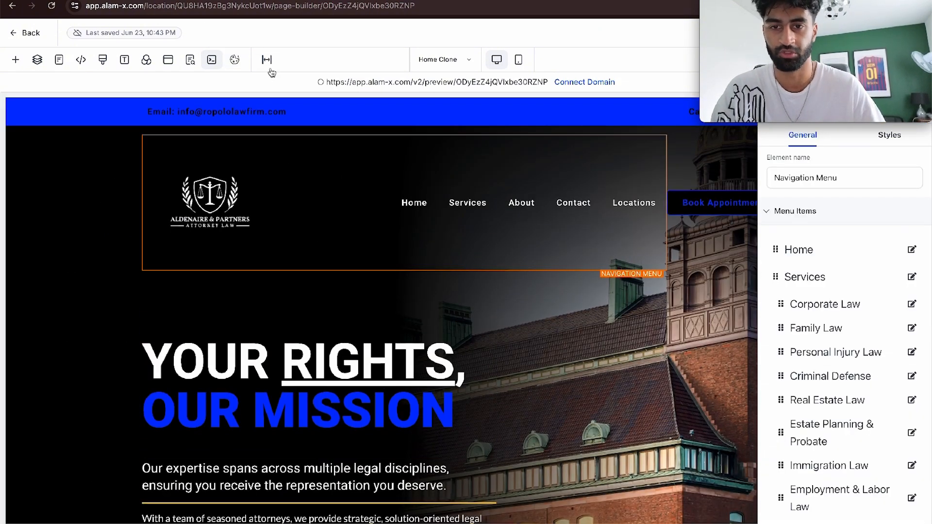
click(268, 61)
click(287, 87)
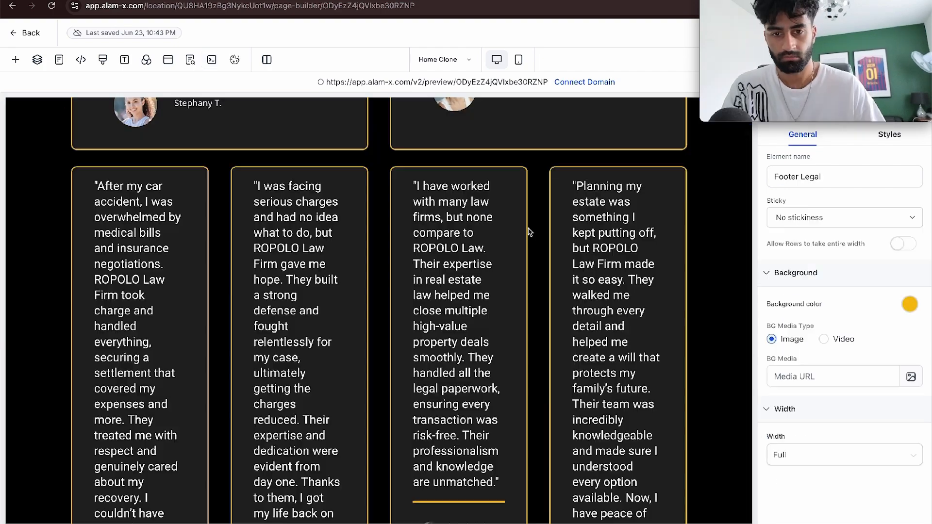
Step: Select the header's logo on the page, switch to Canva and create a new logo design
scroll(529, 232, up, 20)
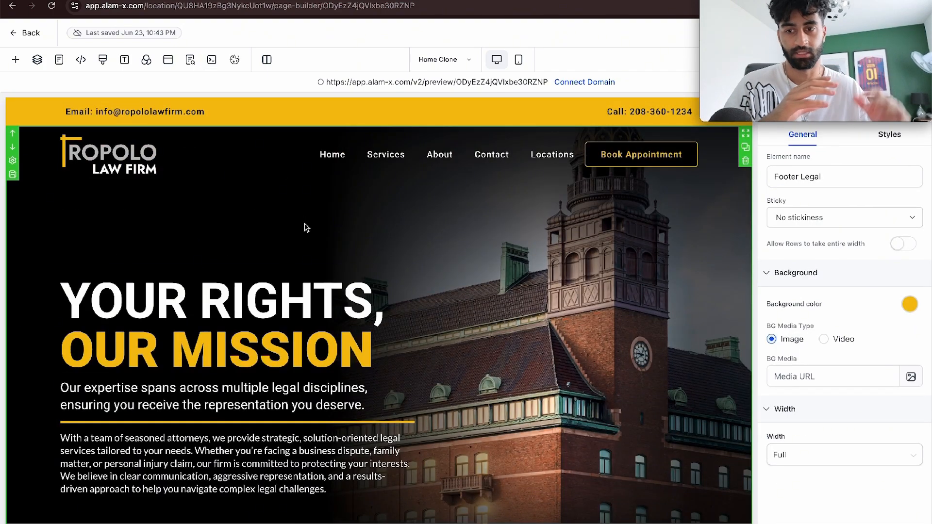
click(138, 155)
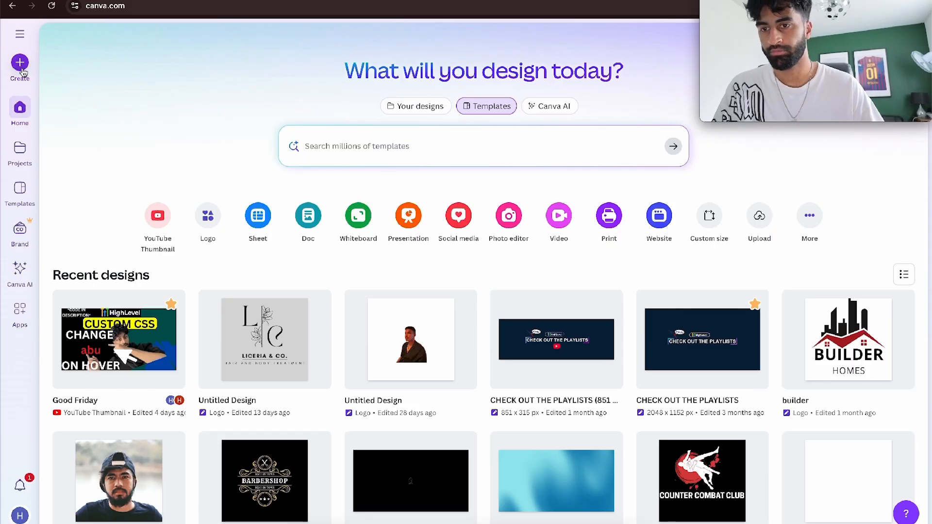
click(22, 71)
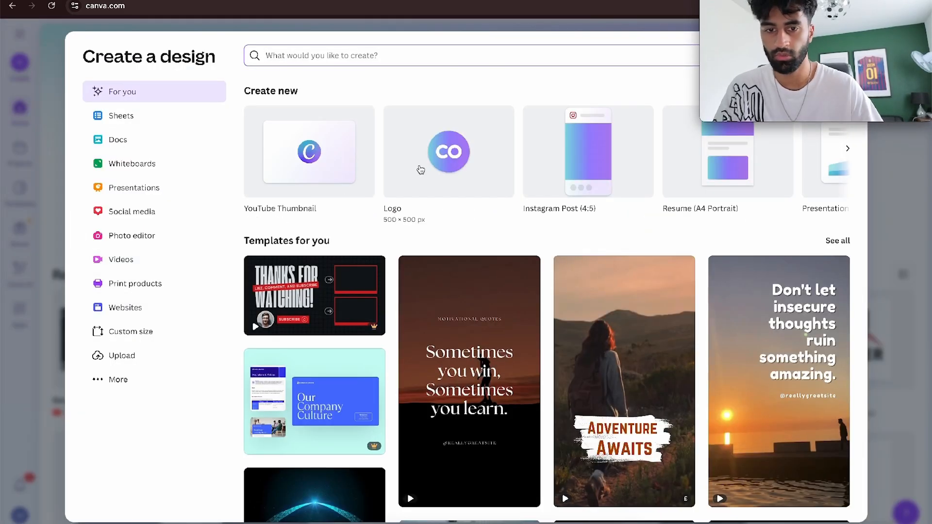
click(421, 170)
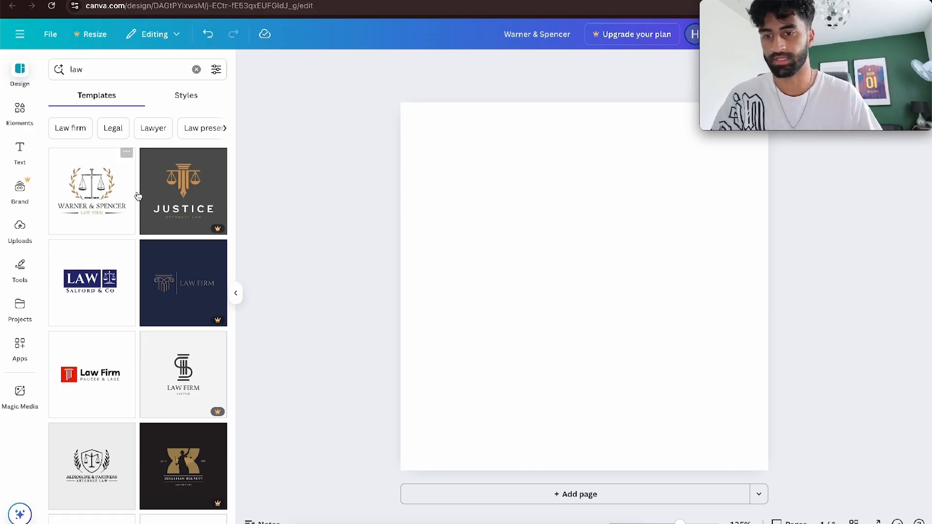
Step: Browse the law logo templates and apply the Black Minimalist Modern Attorney & Law Logo to the blank design
scroll(134, 204, down, 3)
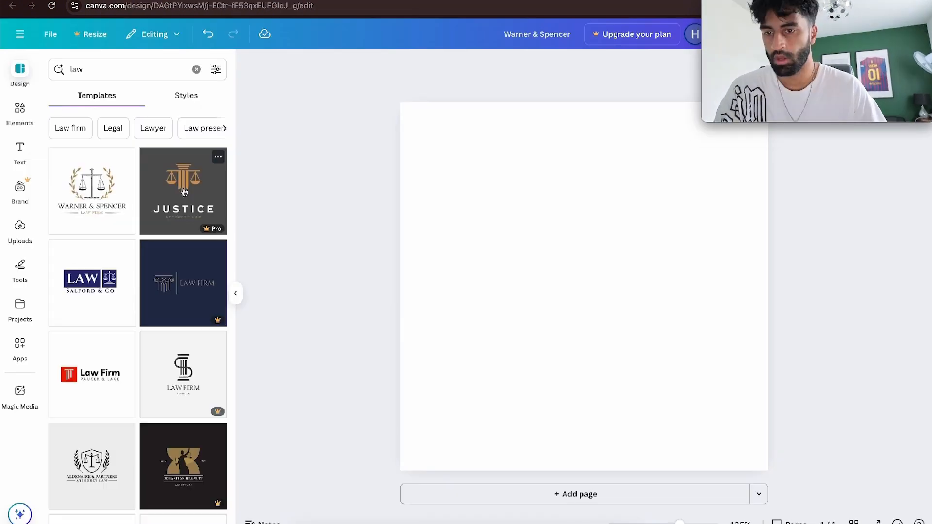
scroll(184, 191, down, 5)
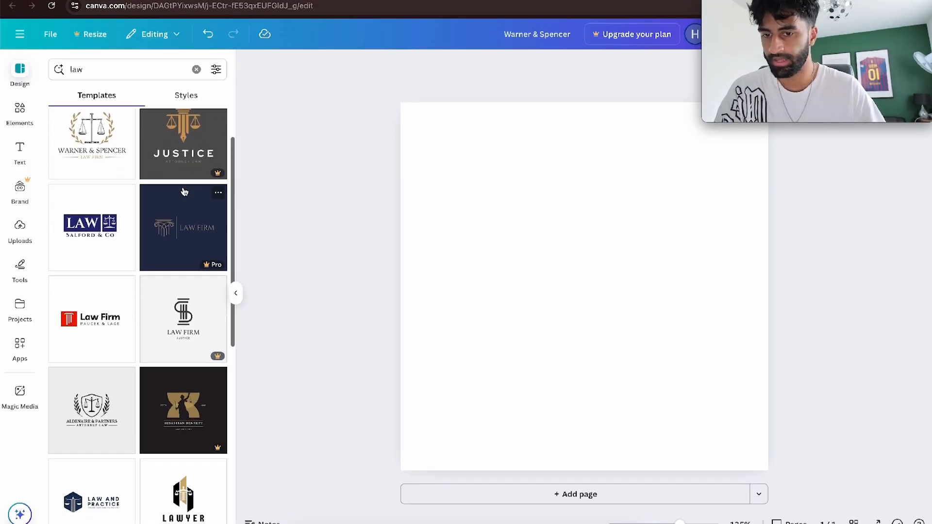
scroll(182, 214, down, 3)
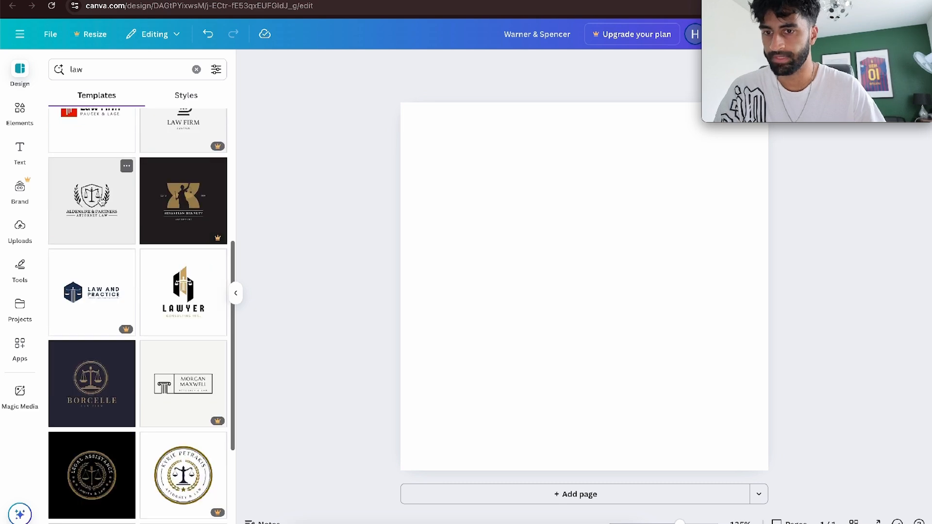
click(92, 204)
Step: Recolor the logo's parts, including the scales, shield and laurel branches, from black to white
drag(482, 195, 727, 379)
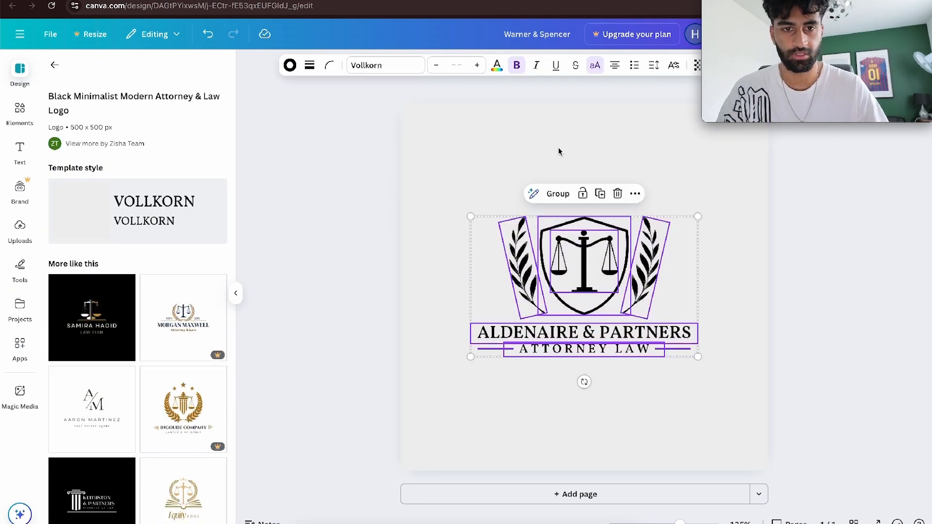
click(575, 245)
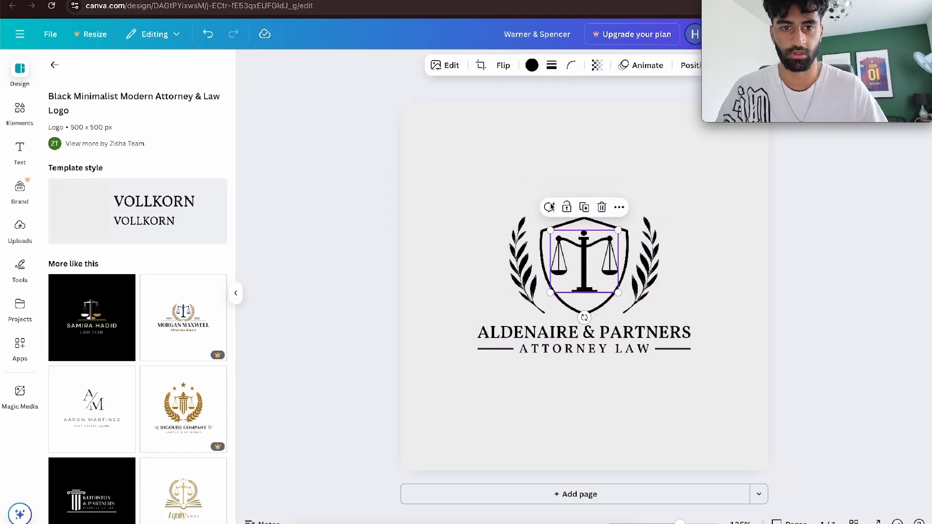
click(533, 66)
click(216, 264)
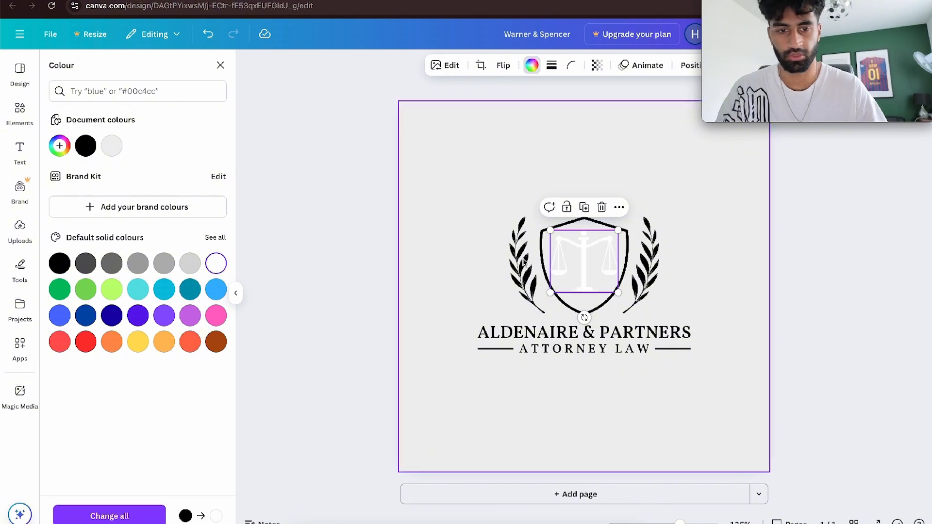
click(544, 237)
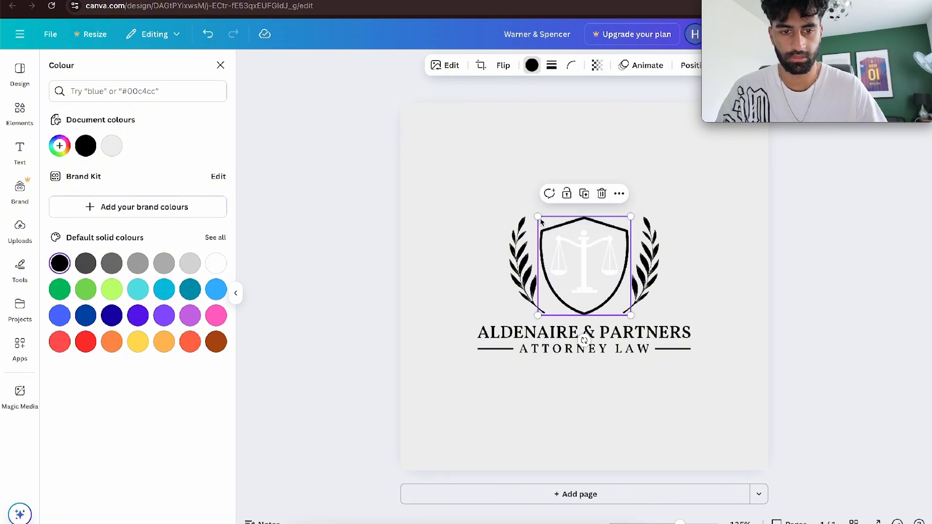
click(222, 268)
click(522, 262)
click(216, 264)
Step: Try to enable a transparent background for the logo's PNG download, and dismiss the upgrade offer
click(905, 35)
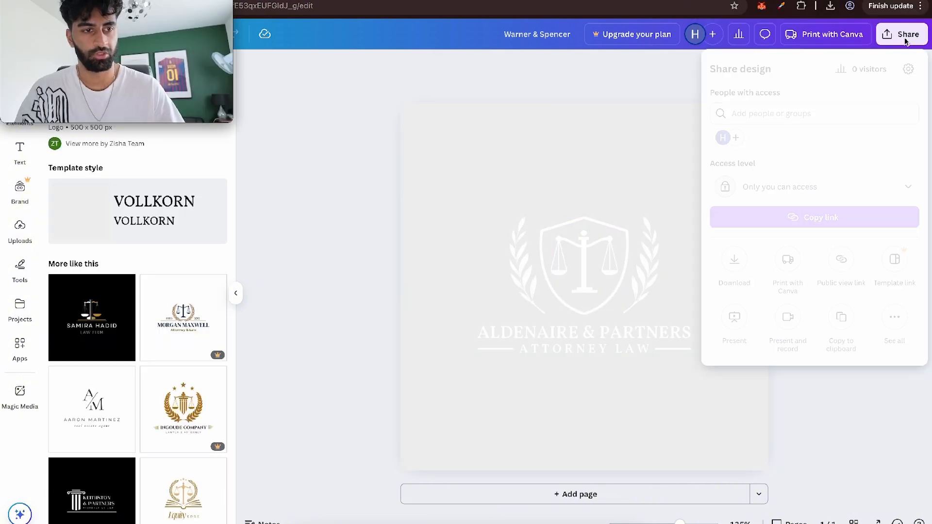
click(735, 263)
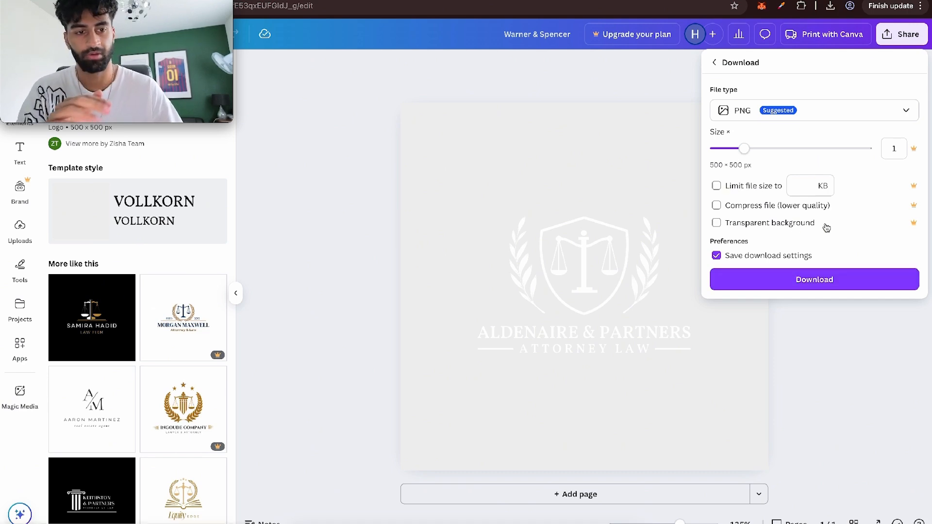
click(784, 222)
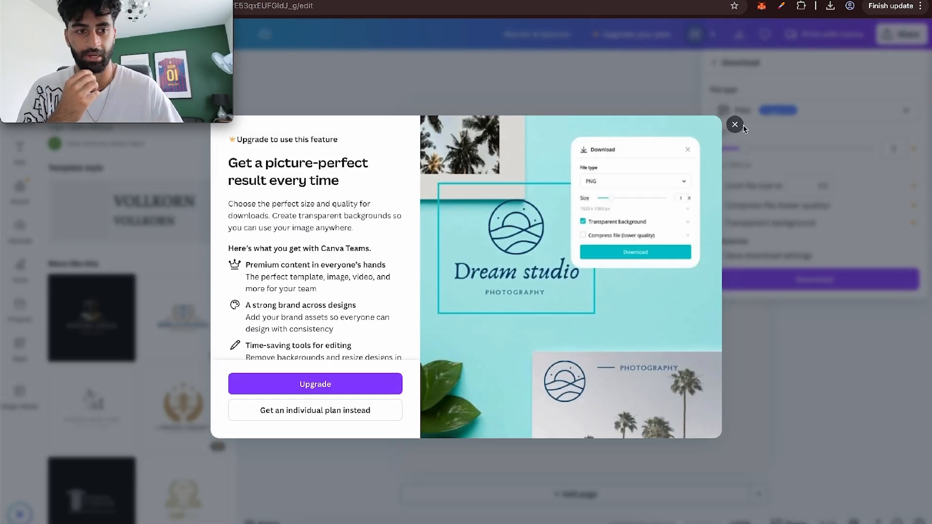
click(735, 125)
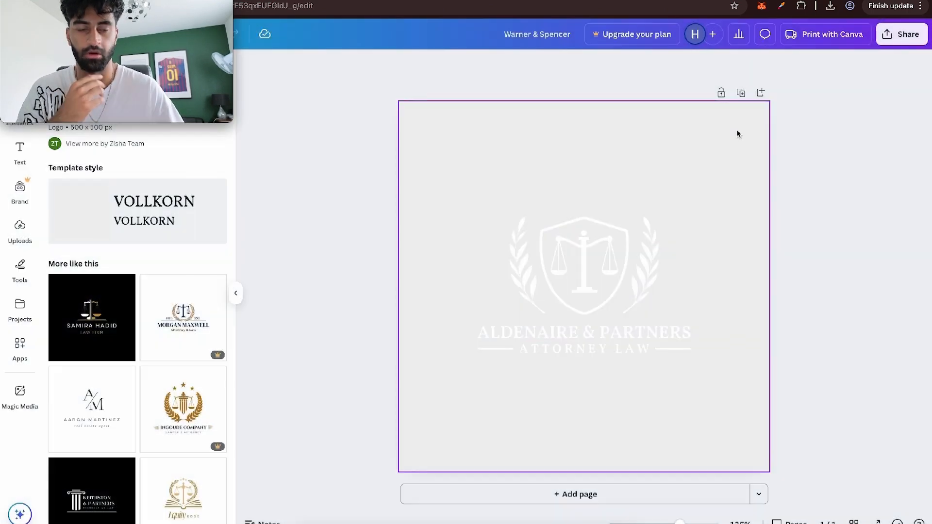
Step: Download the white logo as a PNG at size 1, leaving the transparent background option off
click(888, 40)
click(733, 256)
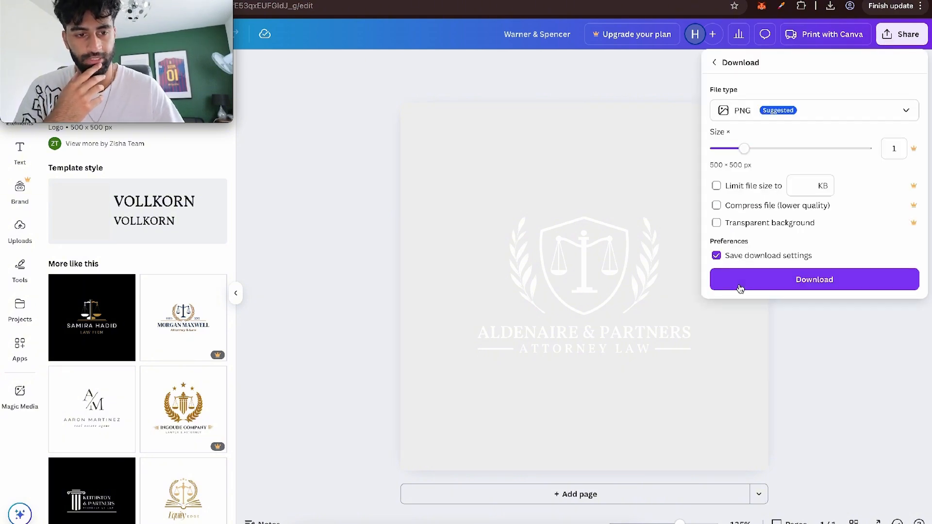
click(740, 288)
Step: Open remove.bg in a new browser tab and download the logo's background-free image as the free 500 x 500 preview
key(super+t)
text(b)
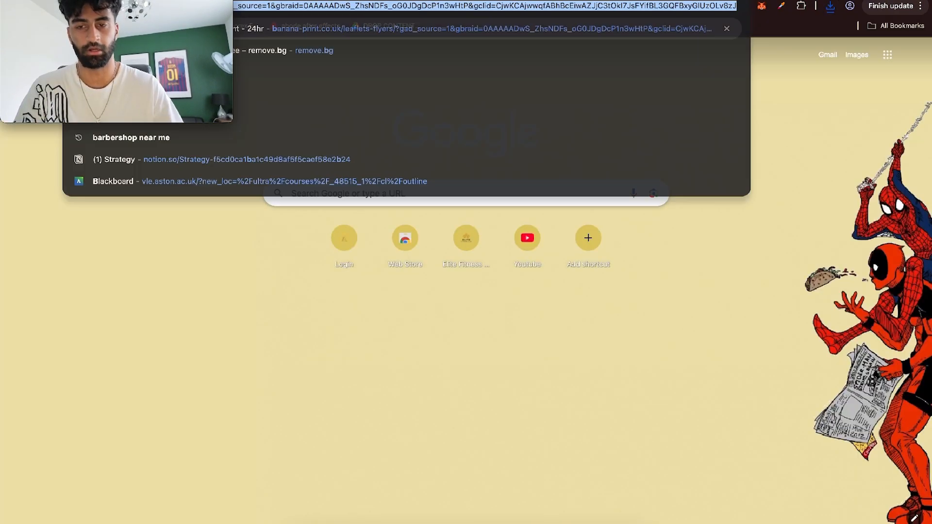
text(a)
key(Return)
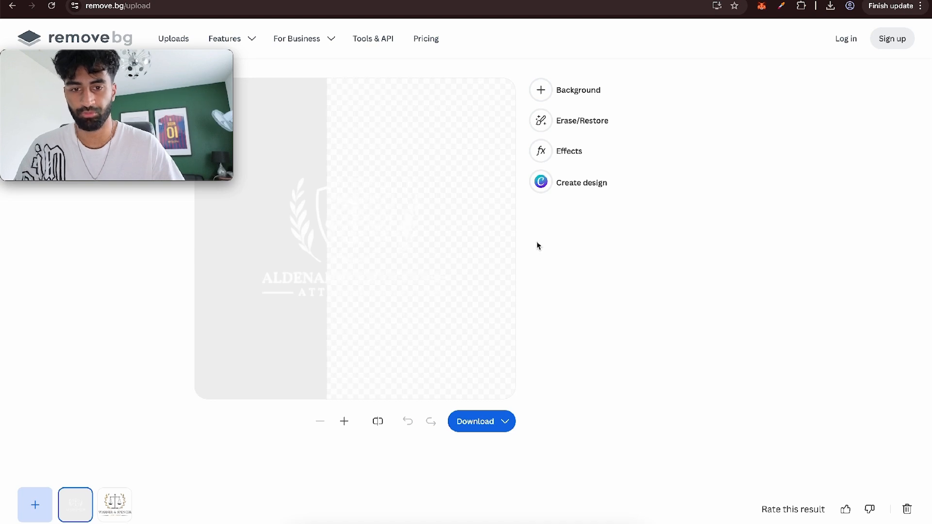
click(478, 422)
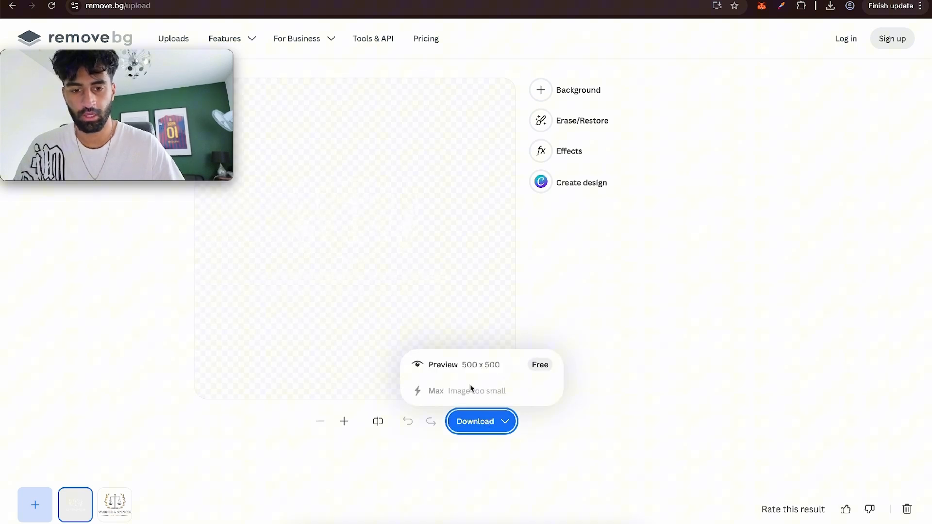
click(455, 365)
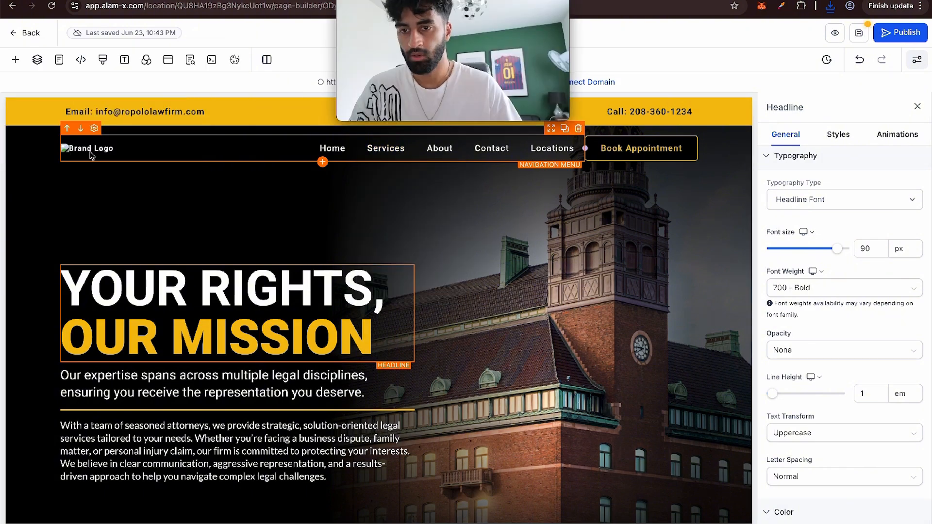
Step: Upload the background-free logo image to the media storage and set it as the navigation menu's brand logo
click(91, 155)
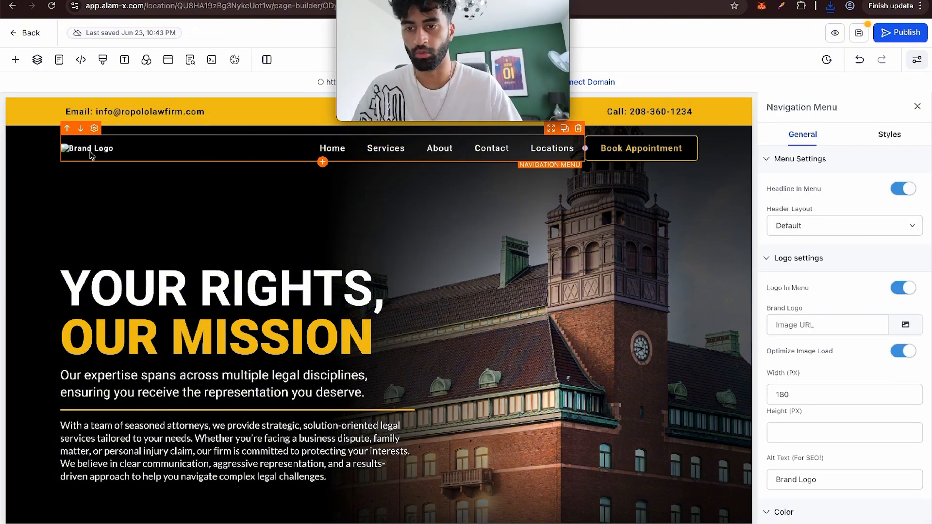
scroll(926, 474, down, 10)
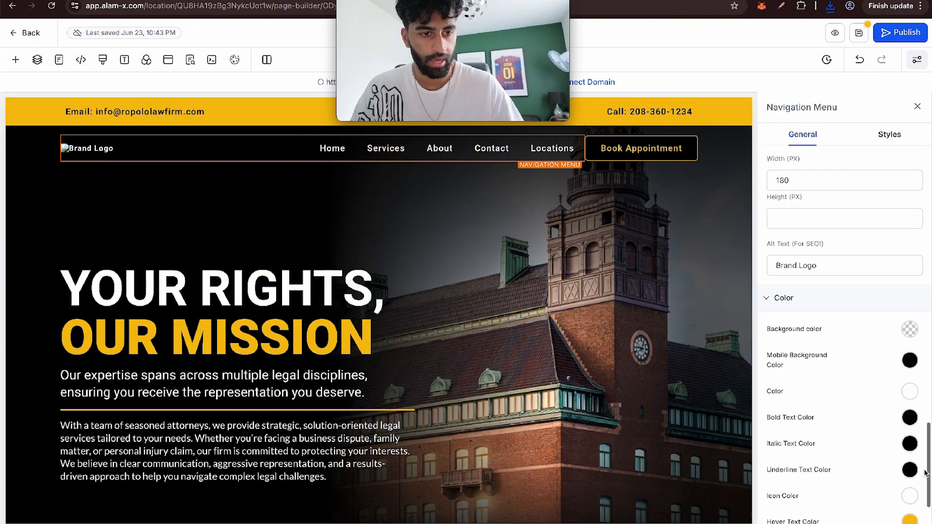
scroll(881, 345, up, 8)
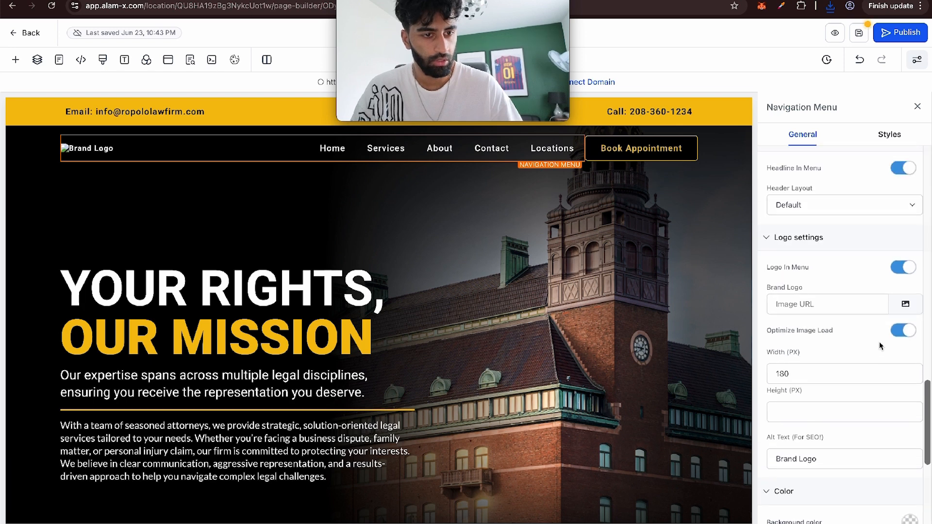
scroll(881, 346, up, 2)
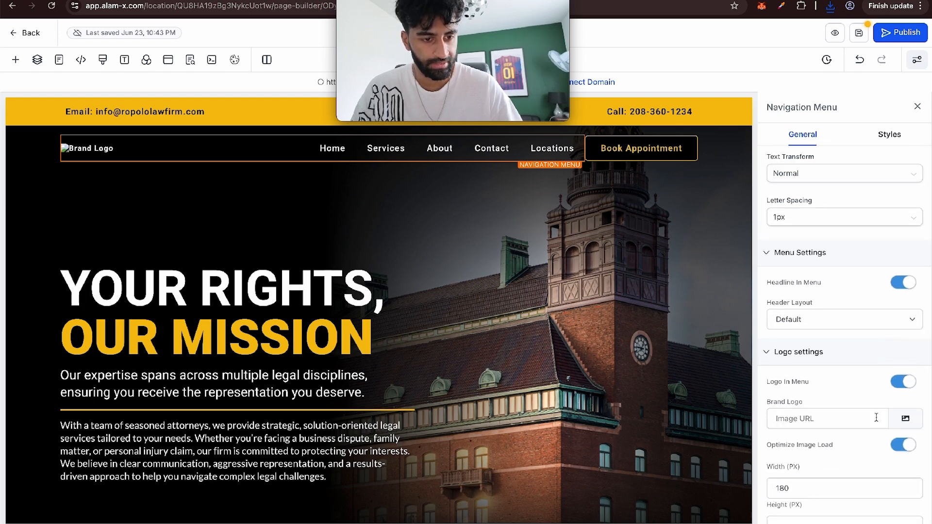
scroll(786, 399, down, 2)
double_click(780, 320)
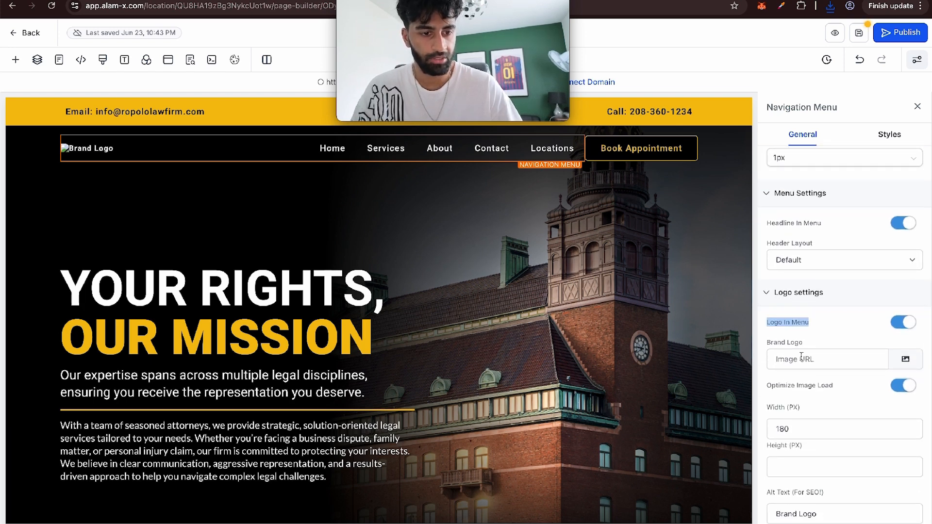
click(907, 360)
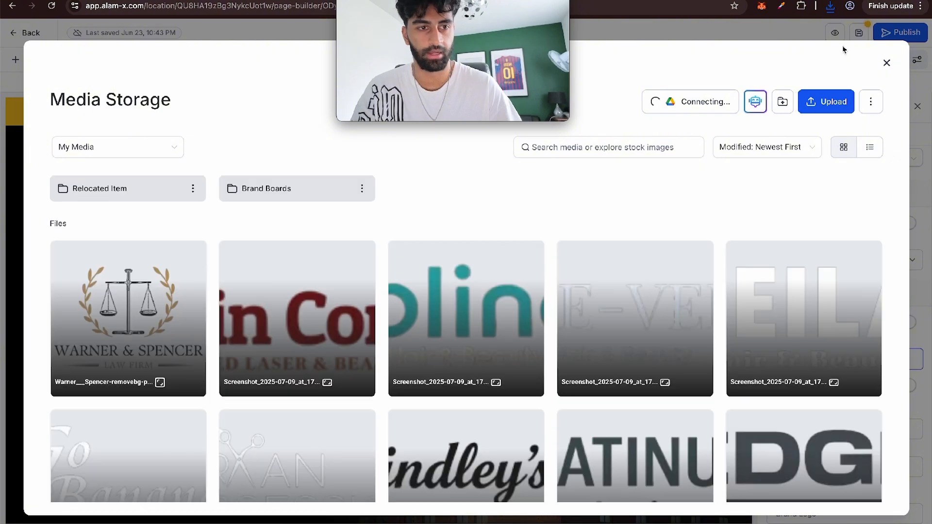
drag(757, 59, 417, 278)
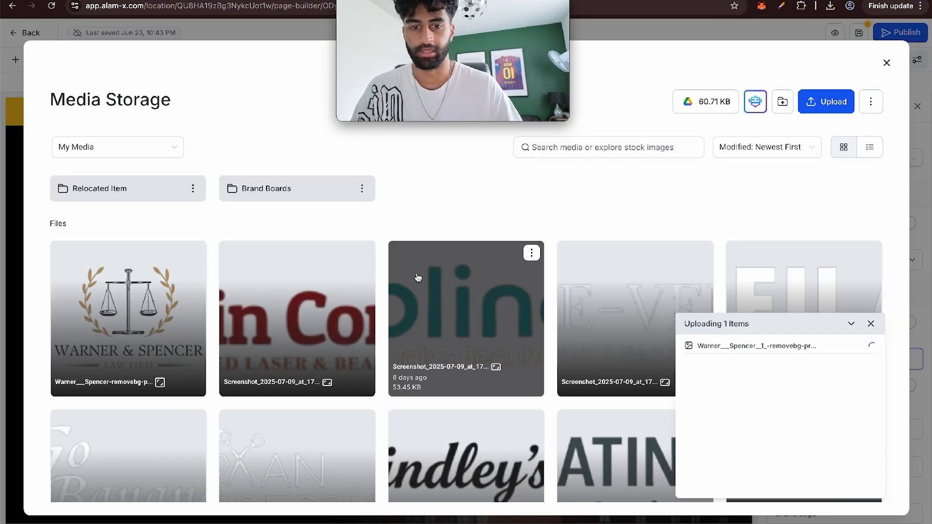
click(173, 304)
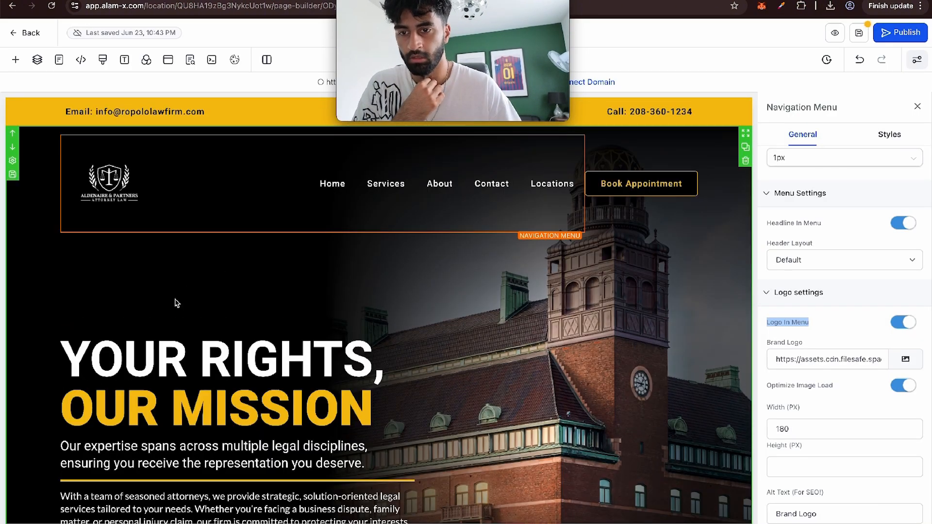
Step: Set the brand logo's width to 250 px in the navigation menu's logo settings
scroll(763, 420, down, 2)
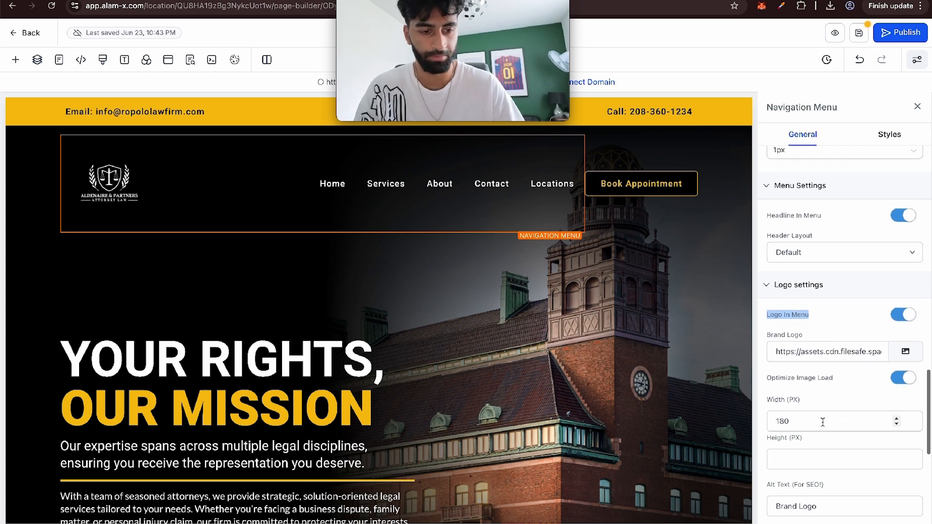
click(762, 399)
key(BackSpace)
key(BackSpace)
key(BackSpace)
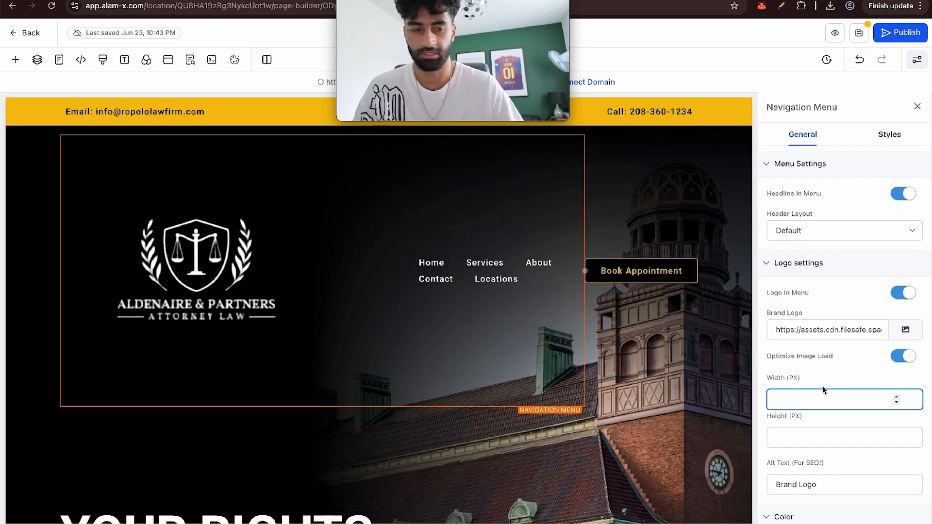
text(100)
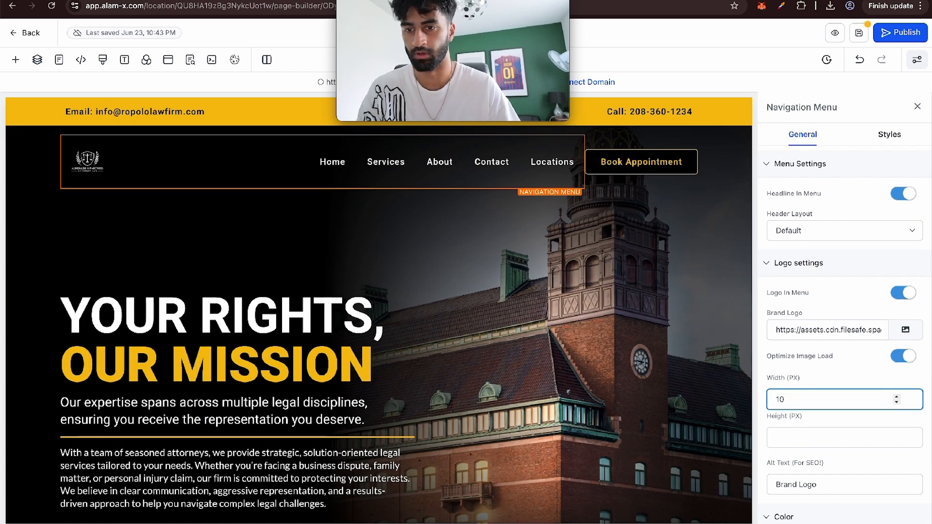
key(BackSpace)
key(BackSpace)
click(645, 320)
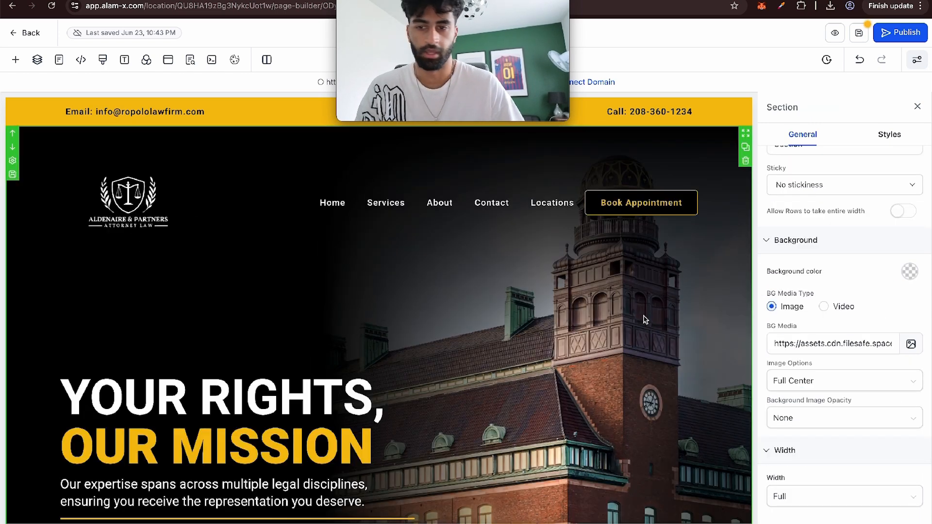
Step: Set the navigation menu logo's height to 250 px after trying other height values
click(197, 173)
scroll(803, 410, down, 1)
click(801, 411)
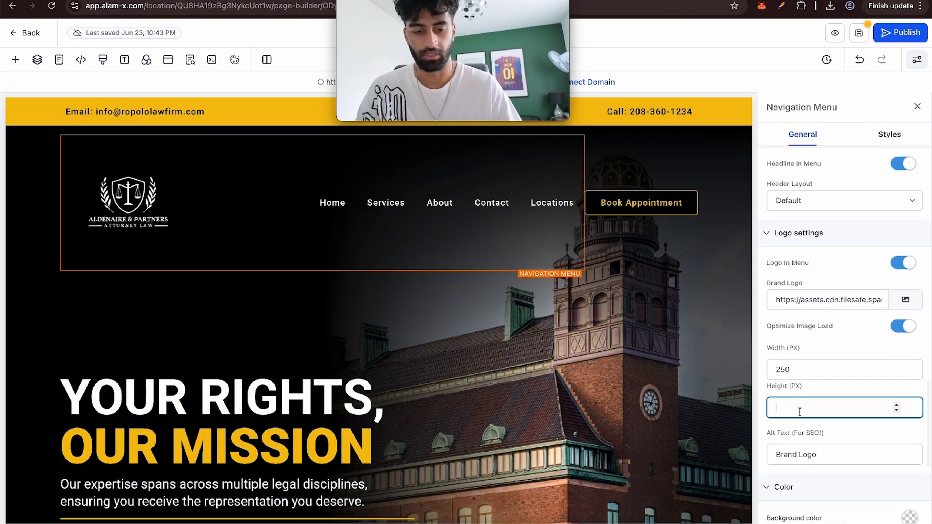
text(400)
key(BackSpace)
key(BackSpace)
key(BackSpace)
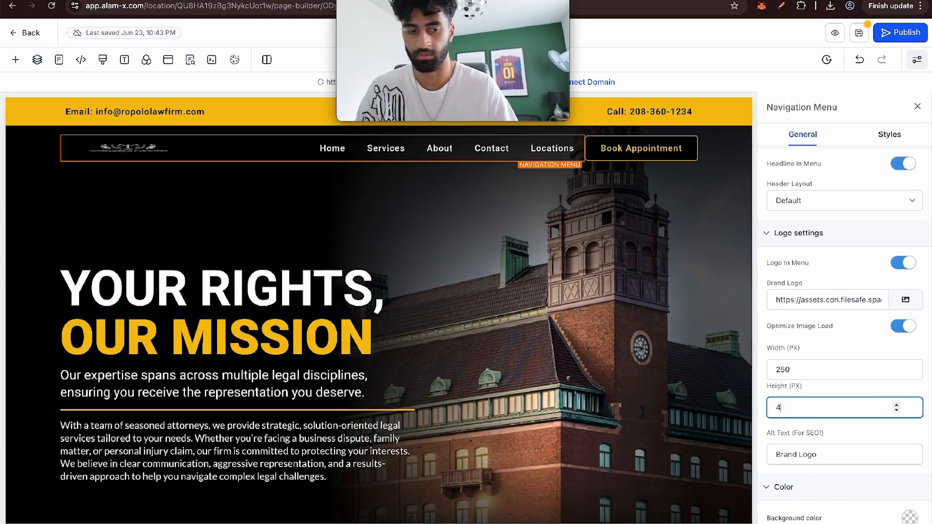
text(200)
key(BackSpace)
key(BackSpace)
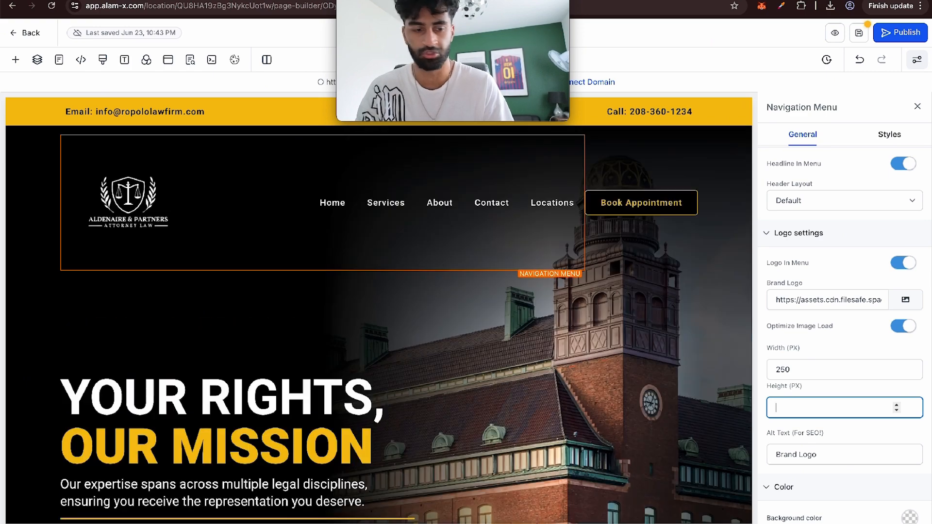
text(250)
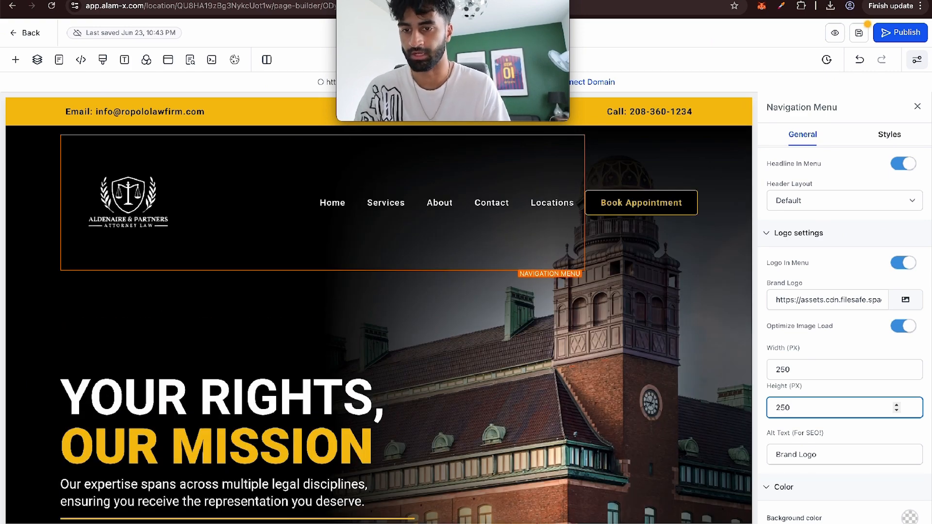
click(528, 383)
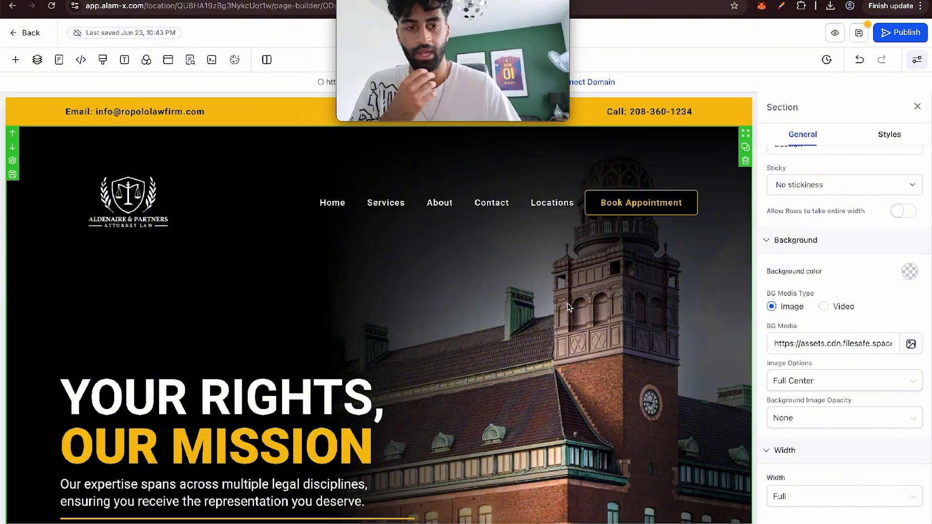
Step: Look over the practice area cards below the hero section and return to the header
scroll(565, 364, down, 3)
scroll(564, 364, down, 20)
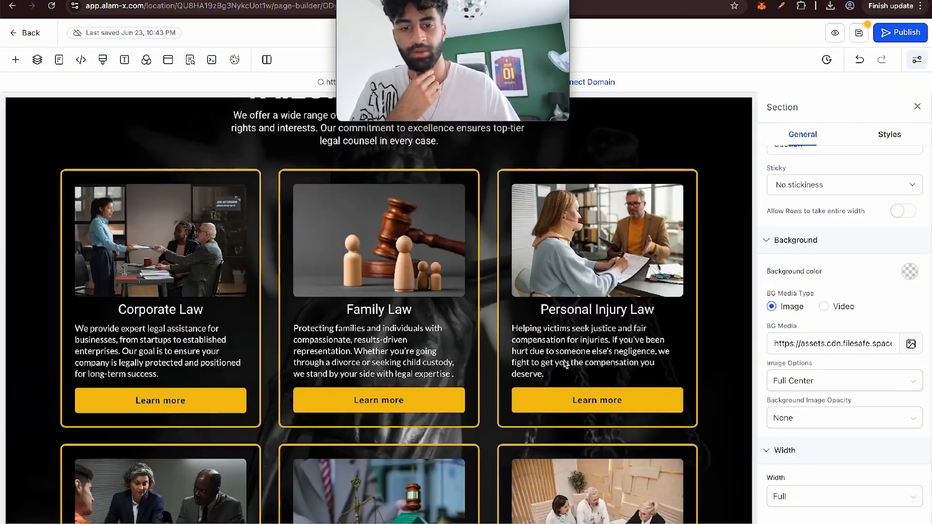
scroll(565, 364, up, 10)
scroll(565, 364, down, 15)
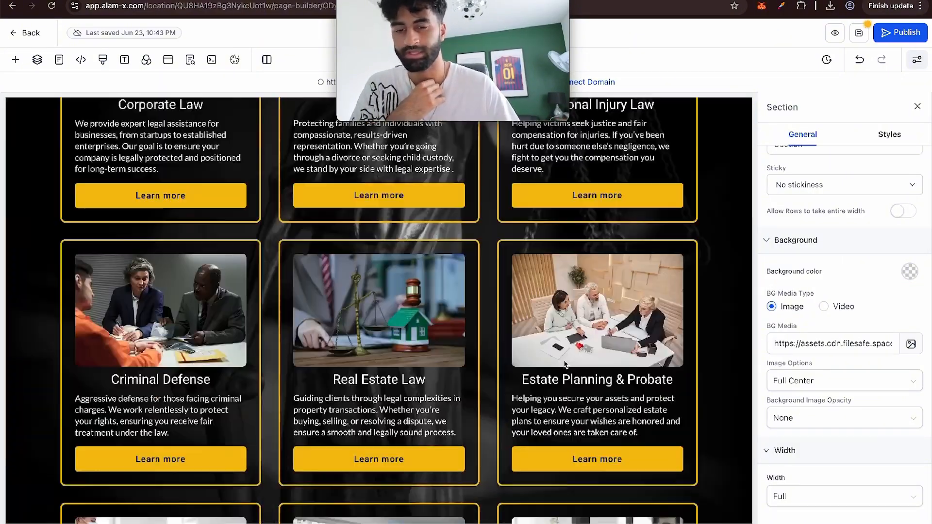
scroll(565, 365, down, 5)
scroll(564, 364, up, 20)
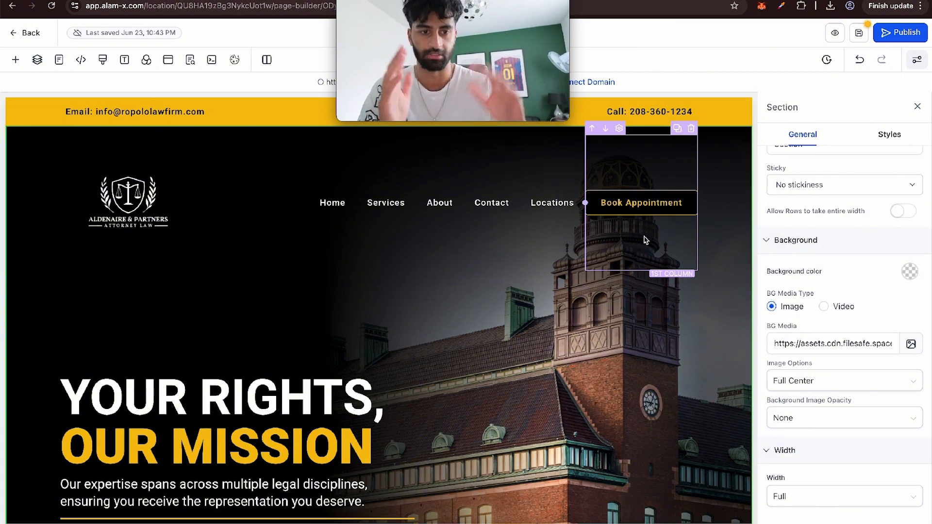
Step: Create the custom blue #002FFF and apply it as the Top Navbar's background color
click(718, 117)
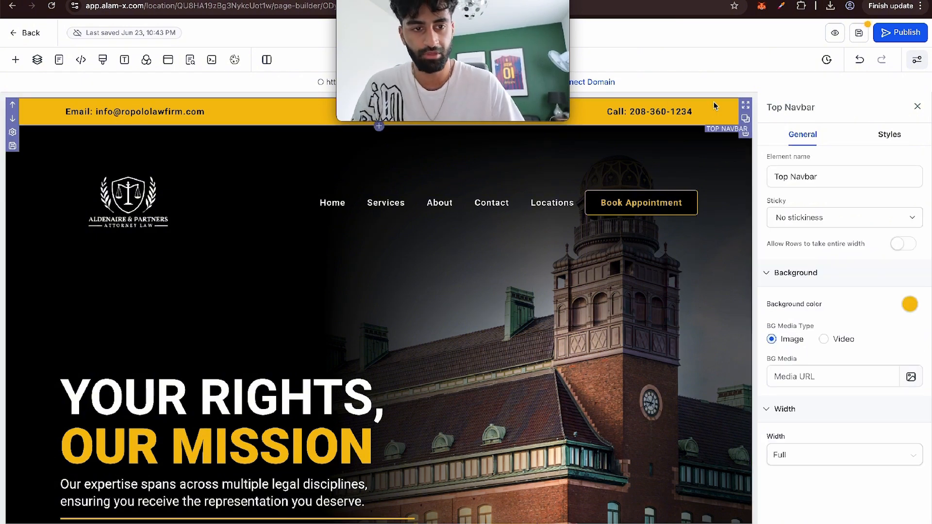
click(910, 304)
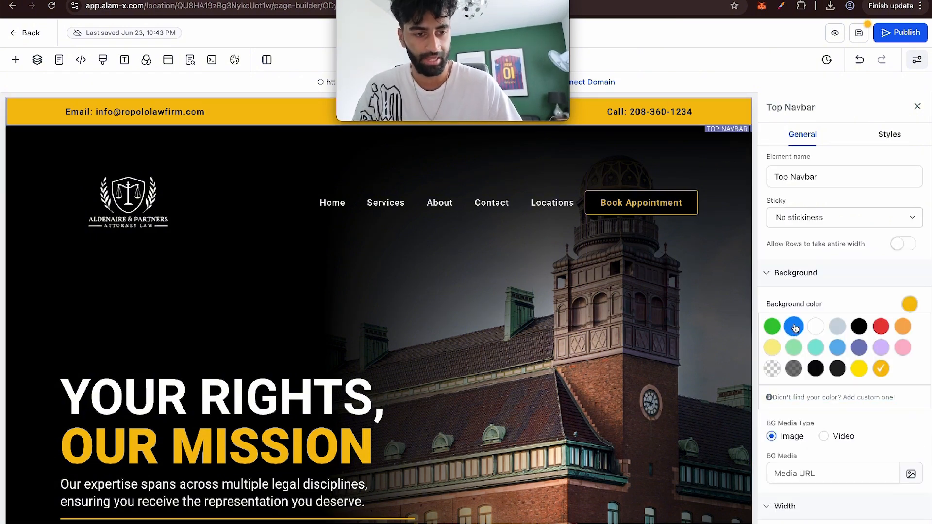
click(831, 397)
scroll(806, 422, down, 1)
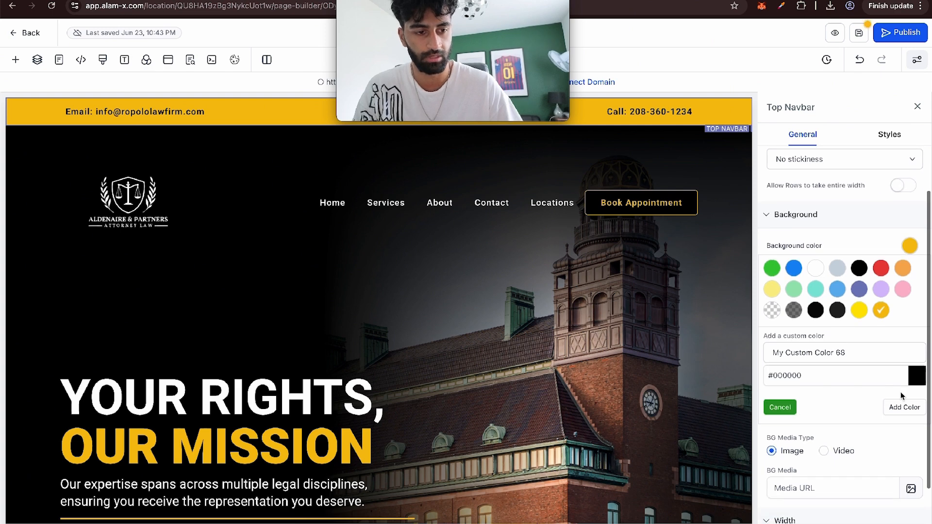
click(914, 384)
drag(884, 445, 884, 431)
scroll(881, 423, down, 5)
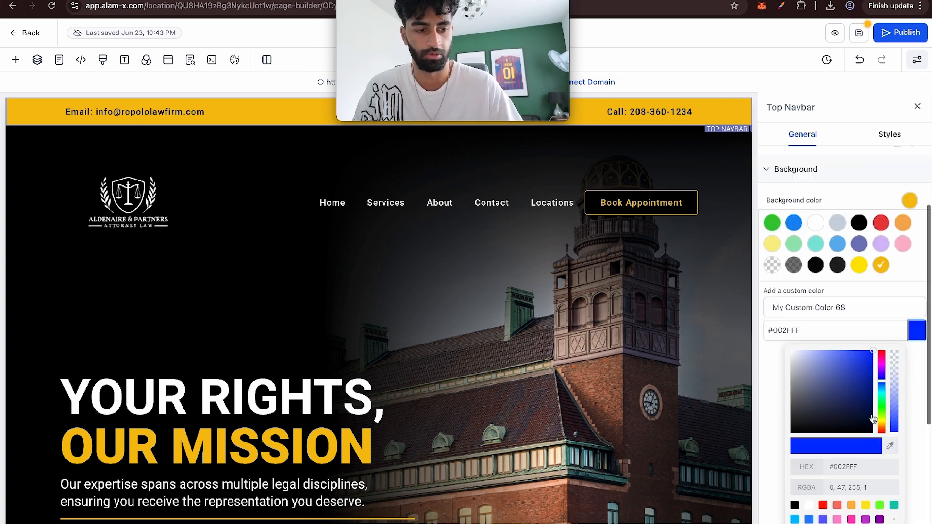
click(902, 473)
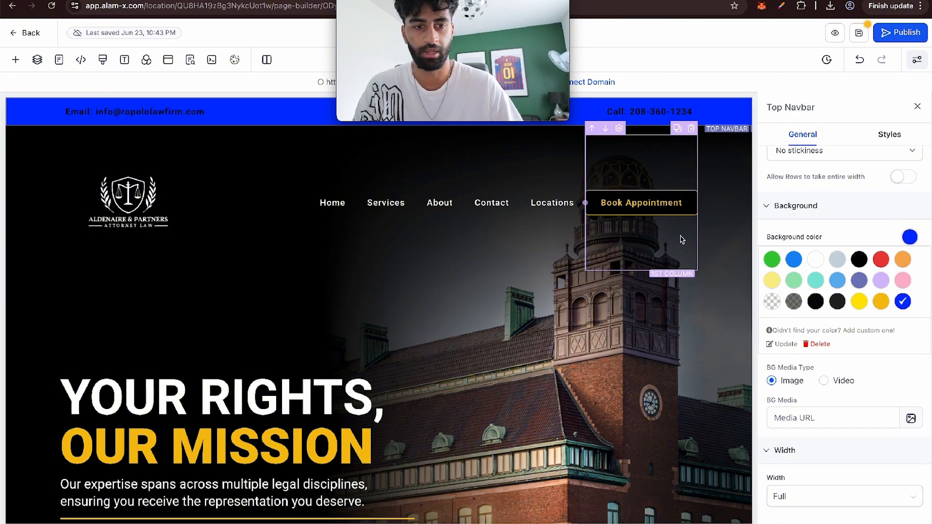
Step: Change the Book Appointment button's text color to the custom blue
click(646, 204)
scroll(842, 281, down, 8)
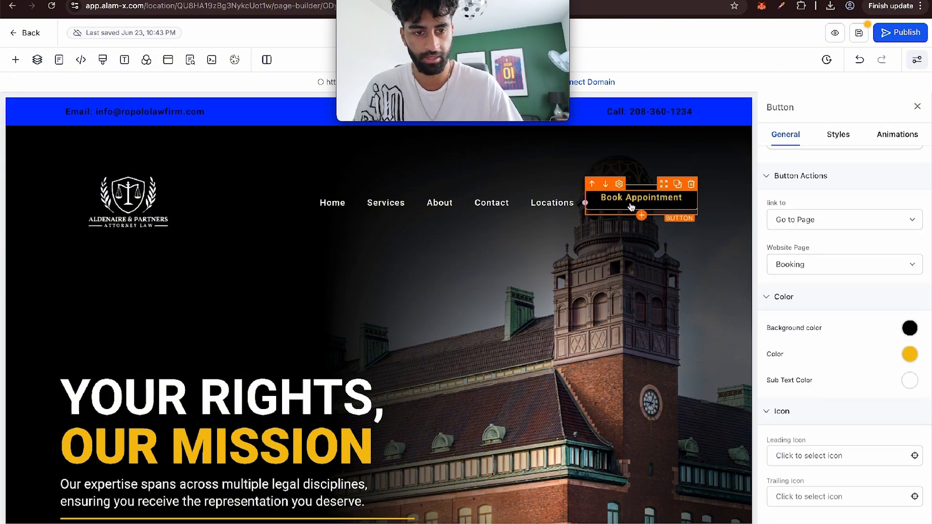
click(911, 355)
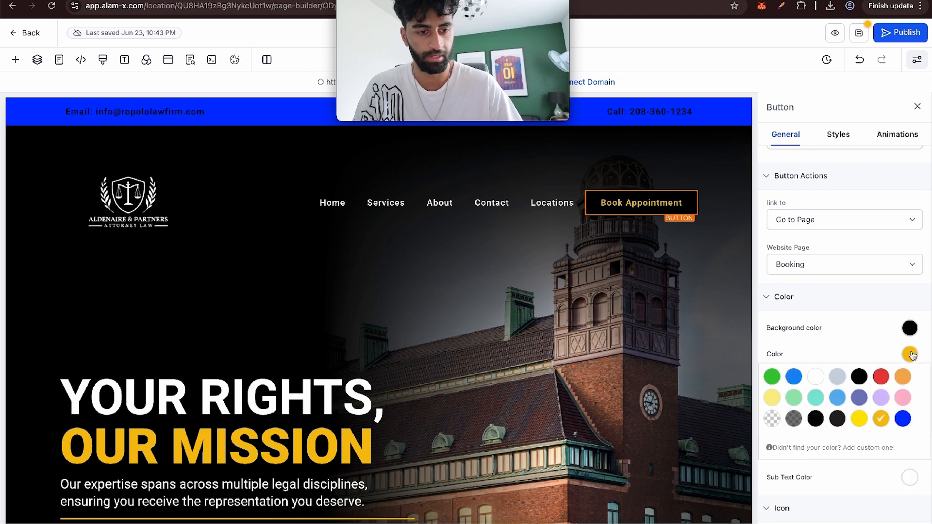
click(902, 420)
click(673, 323)
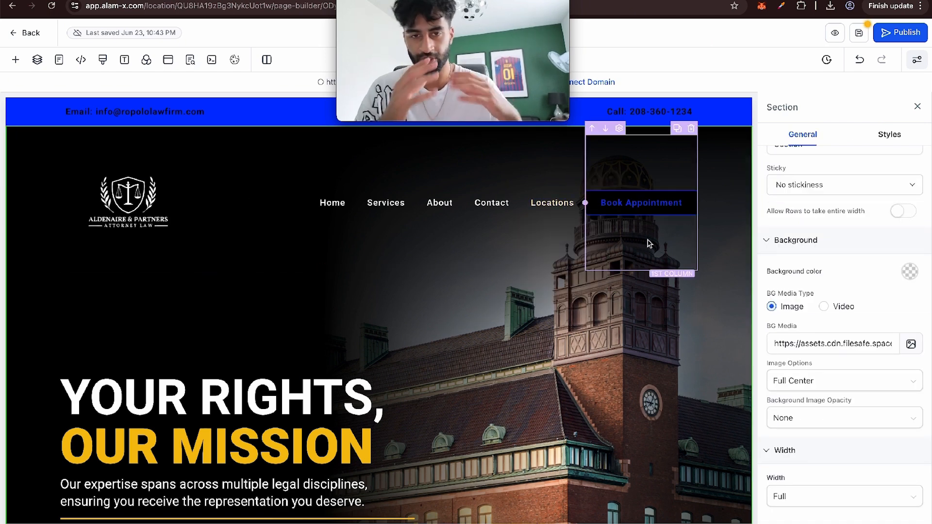
Step: Select the hero headline to view its color settings and highlight its OUR MISSION line
scroll(650, 242, down, 4)
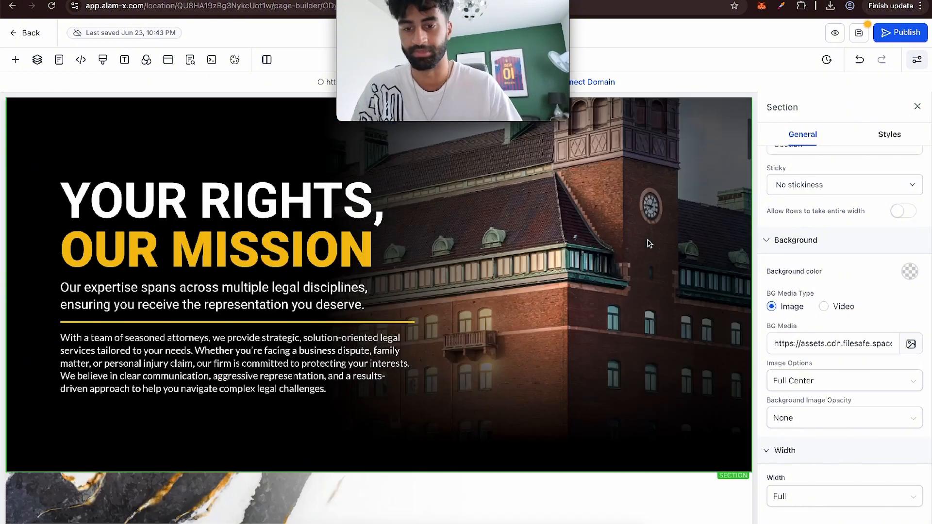
click(306, 248)
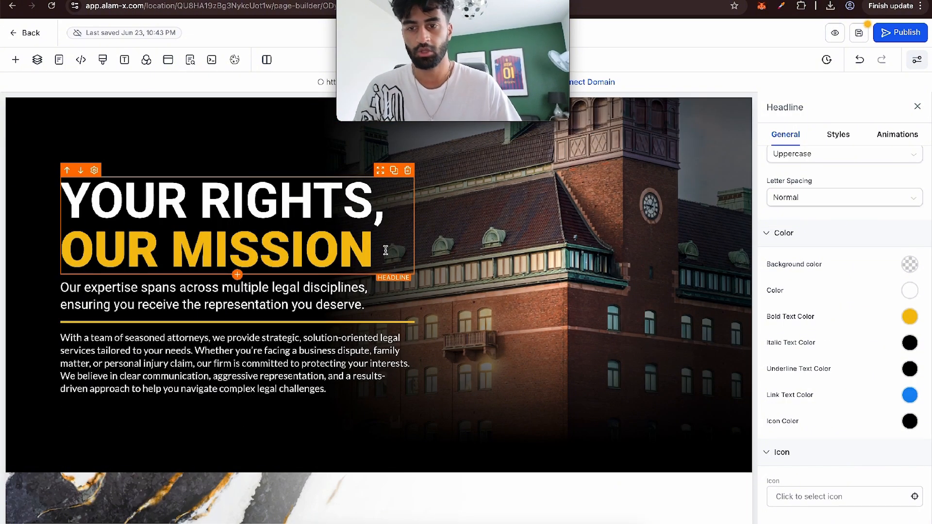
scroll(385, 250, up, 2)
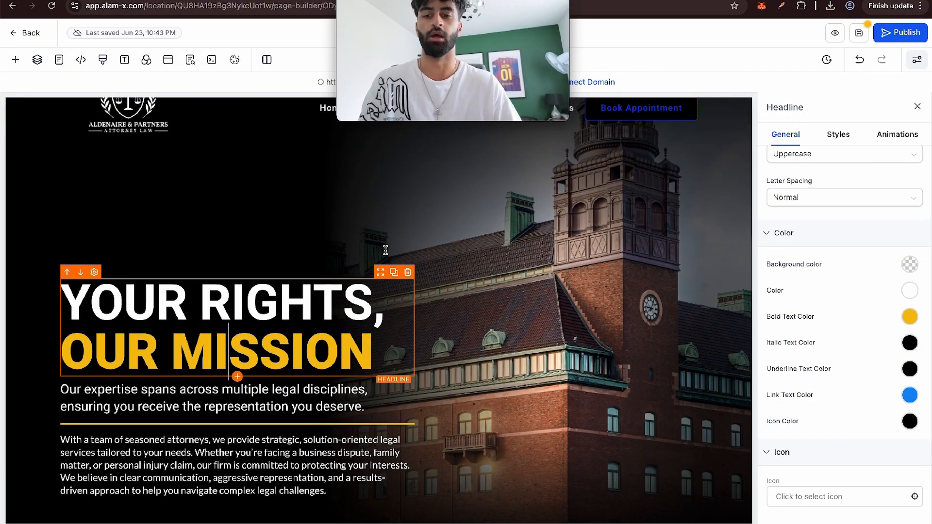
scroll(386, 292, down, 1)
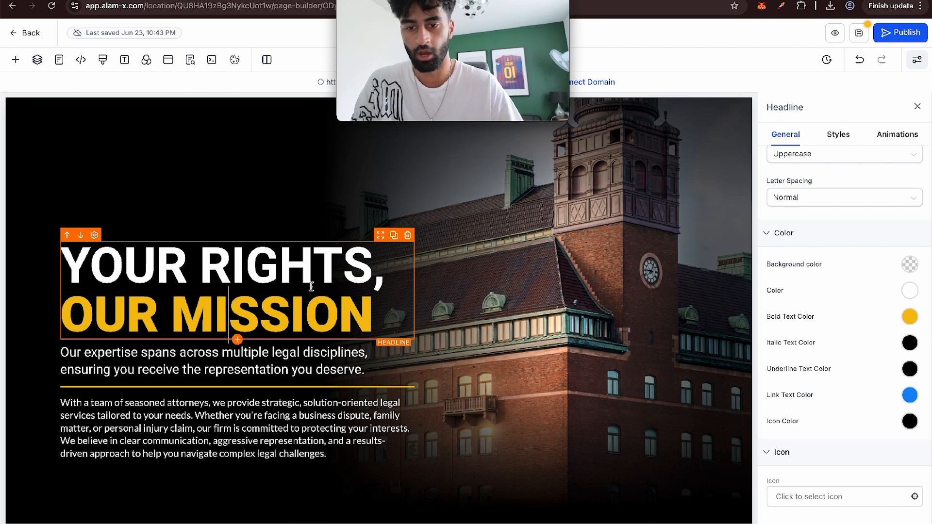
drag(161, 261, 55, 319)
click(376, 316)
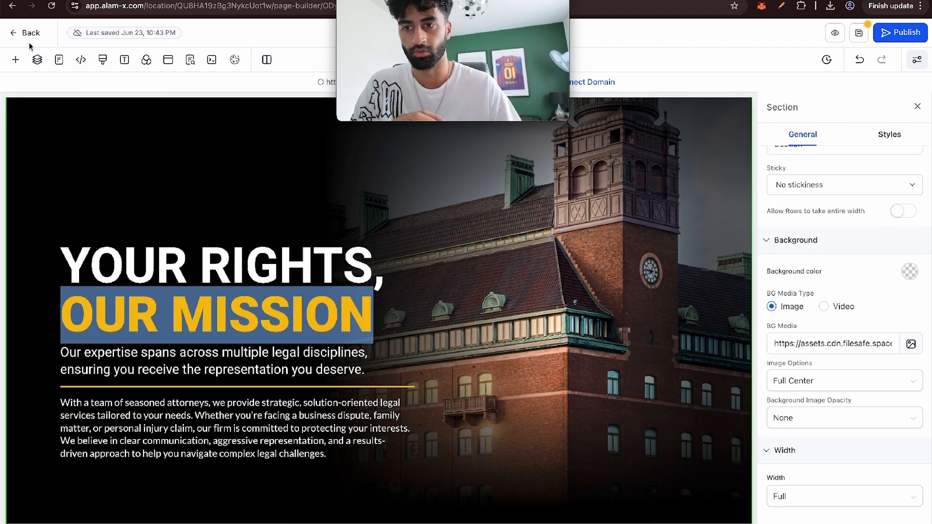
Step: View the elements available to add, close the list, and reselect the hero headline
click(14, 59)
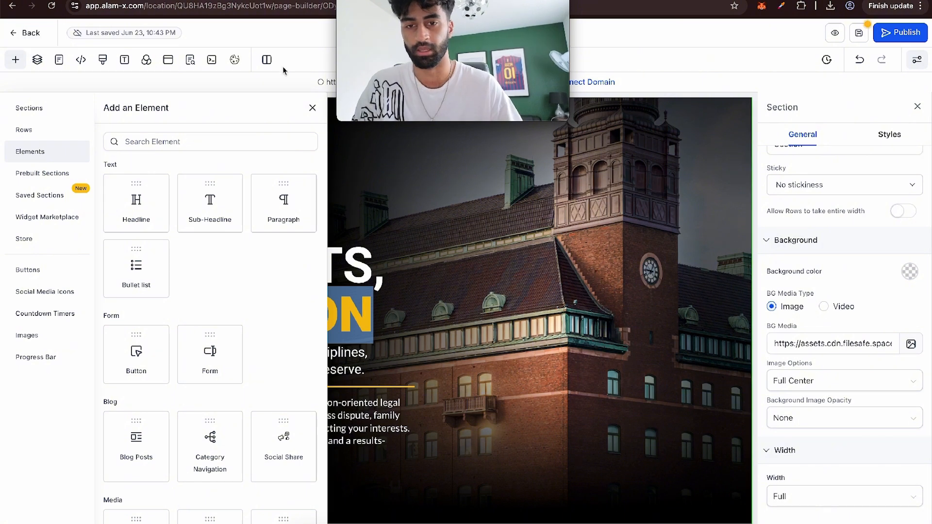
click(312, 108)
click(349, 323)
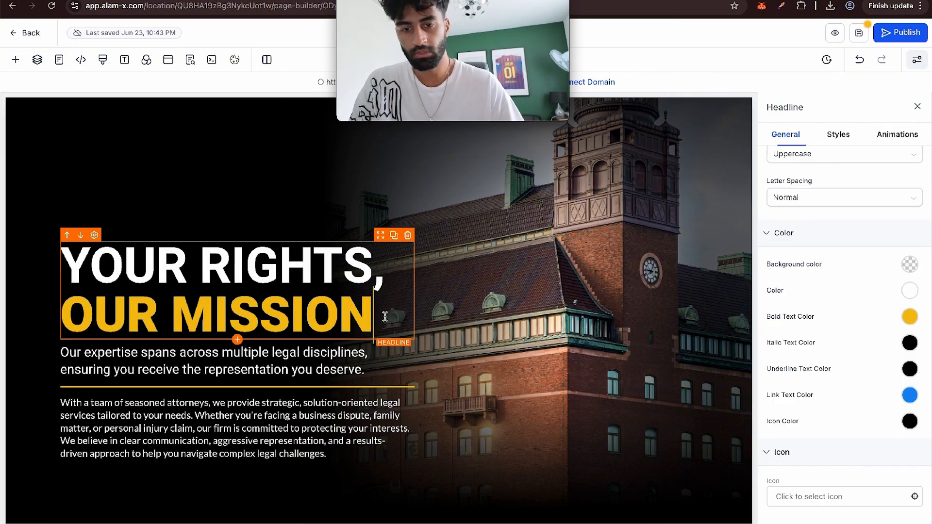
Step: Remove bold formatting from the hero headline's OUR MISSION line and reapply it
drag(373, 318, 89, 311)
click(81, 311)
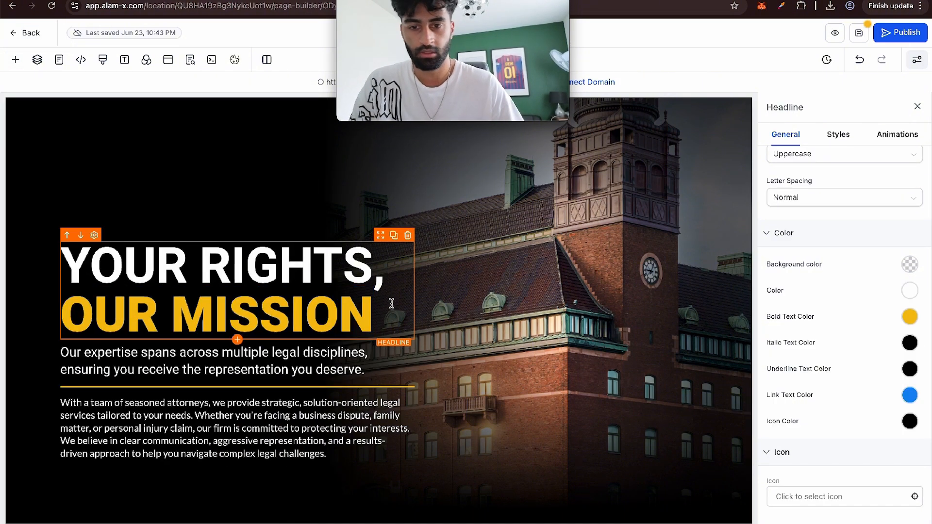
drag(373, 318, 66, 296)
key(super+b)
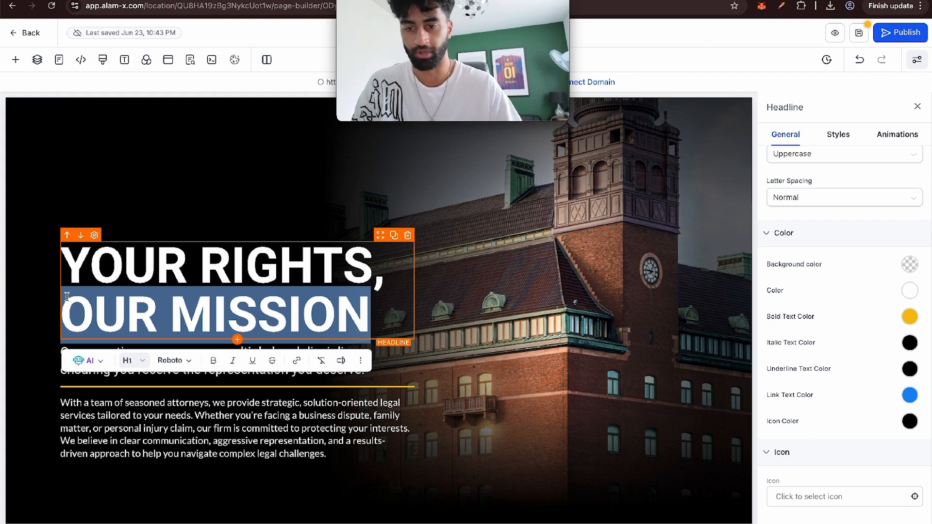
click(103, 287)
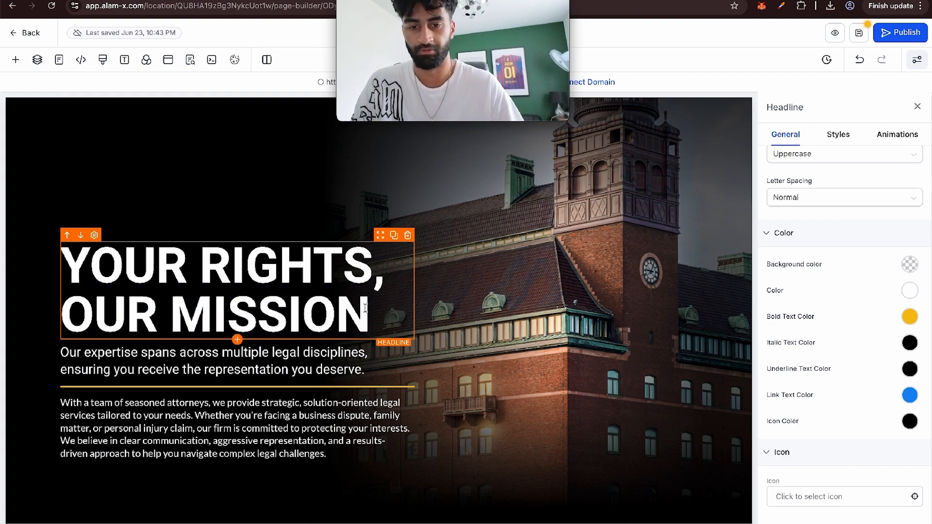
drag(365, 308, 50, 310)
key(super+b)
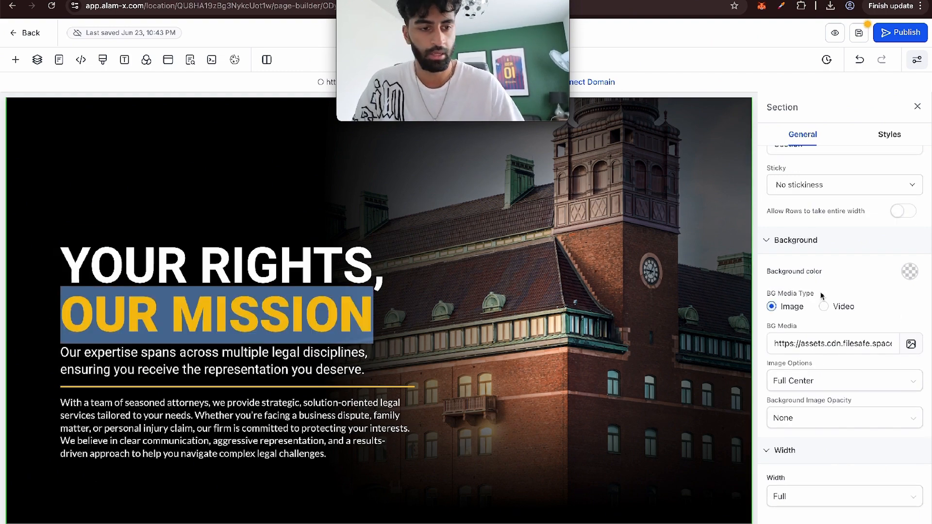
Step: Underline the word RIGHTS in the hero headline and set the underline text color to white
click(357, 272)
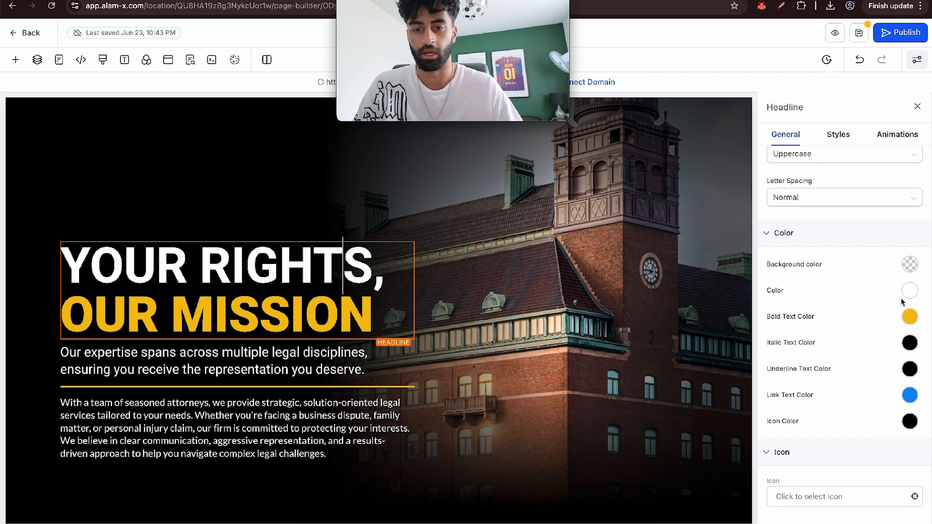
drag(364, 272, 208, 270)
click(322, 312)
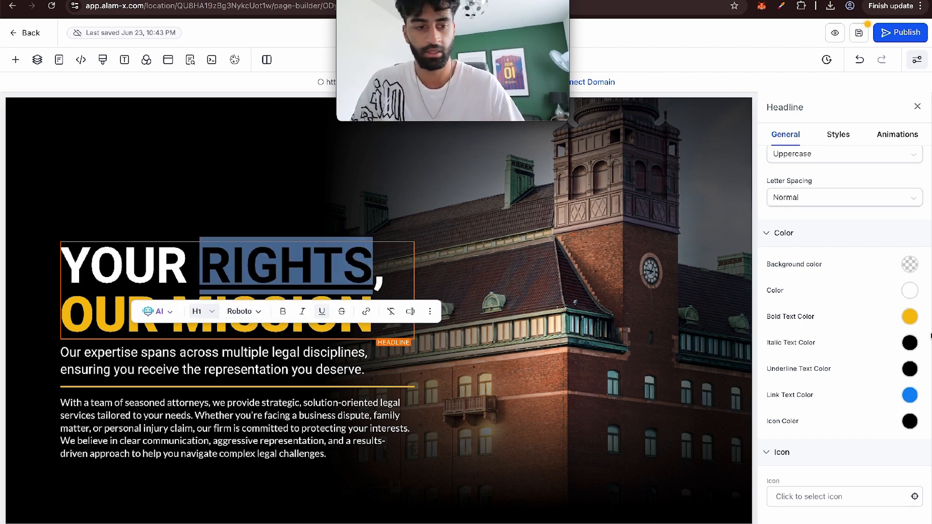
click(909, 370)
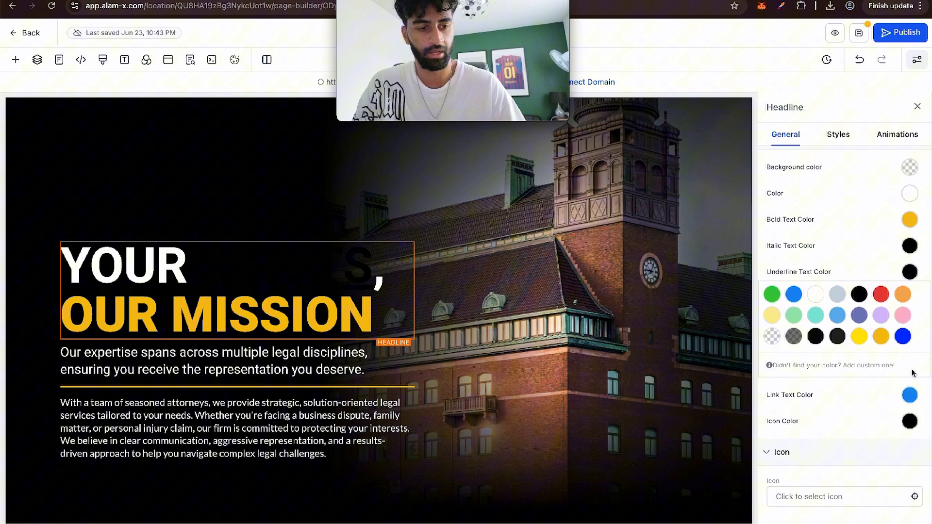
click(881, 295)
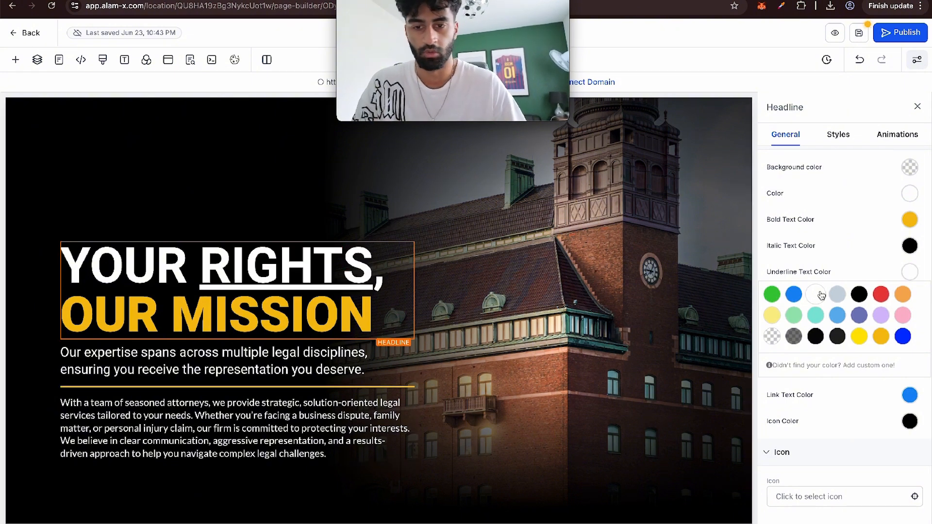
key(ctrl+z)
Step: Change the hero headline's bold text color to the custom blue
drag(376, 309, 84, 306)
click(81, 305)
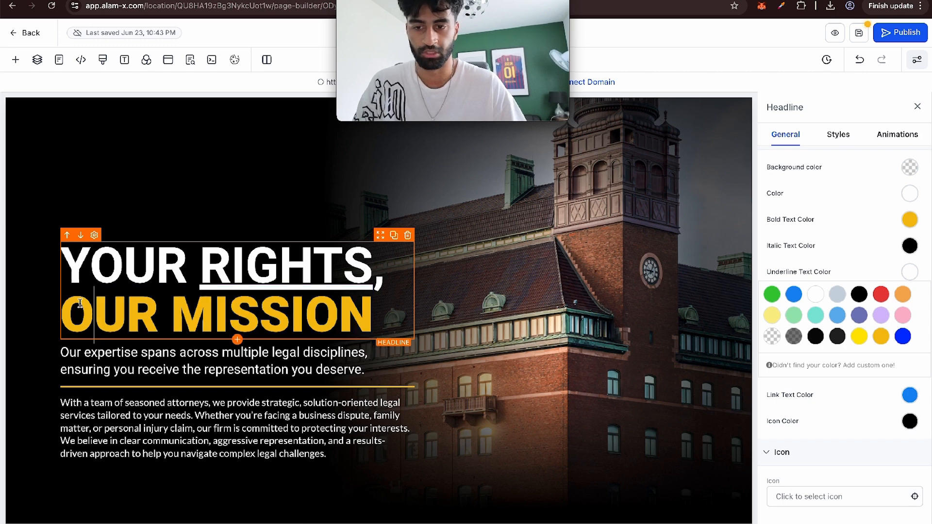
click(910, 221)
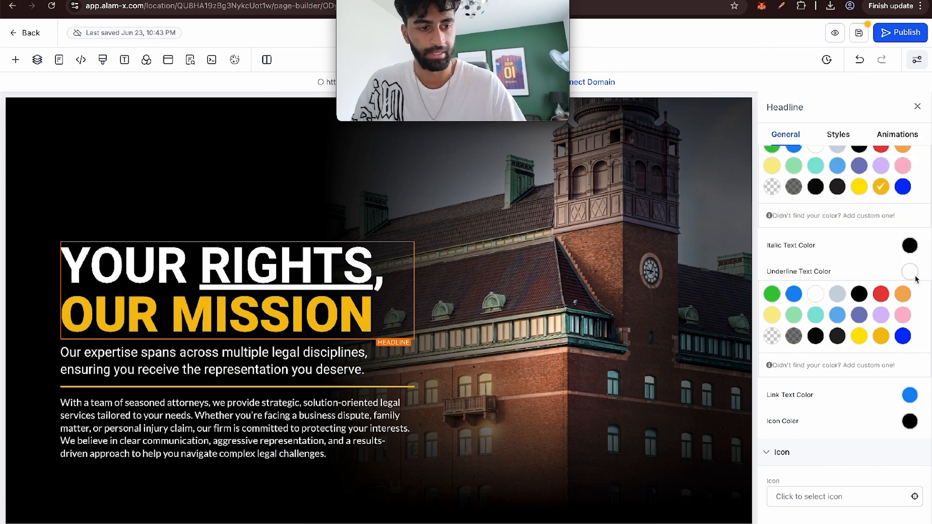
click(903, 186)
click(485, 418)
Step: View the color choices of the divider below the hero sub-headline and look over the header and hero
scroll(357, 435, up, 1)
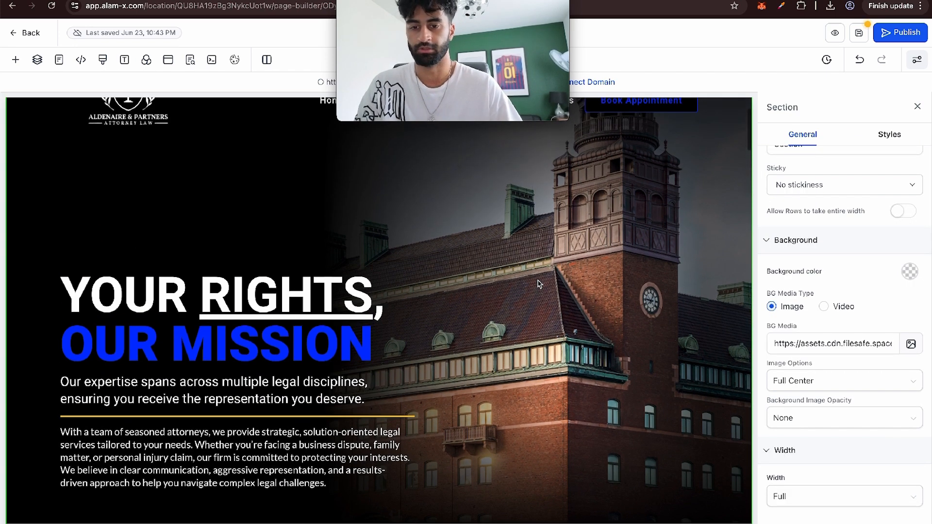
click(235, 417)
click(904, 243)
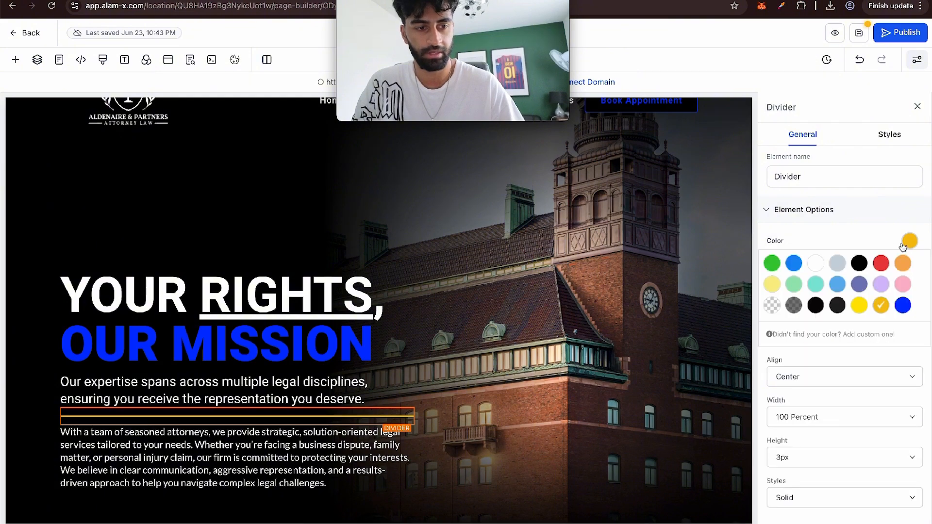
click(484, 372)
scroll(483, 373, up, 2)
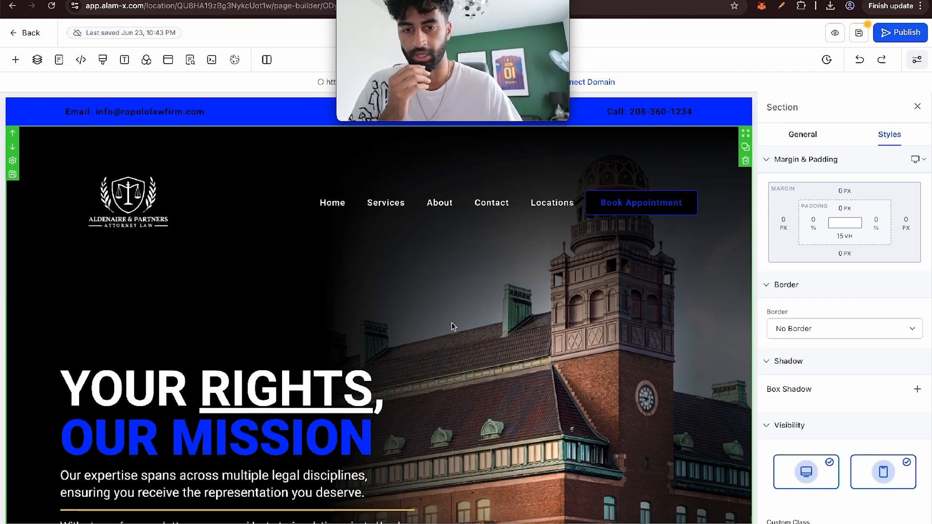
scroll(461, 345, down, 5)
scroll(460, 342, up, 2)
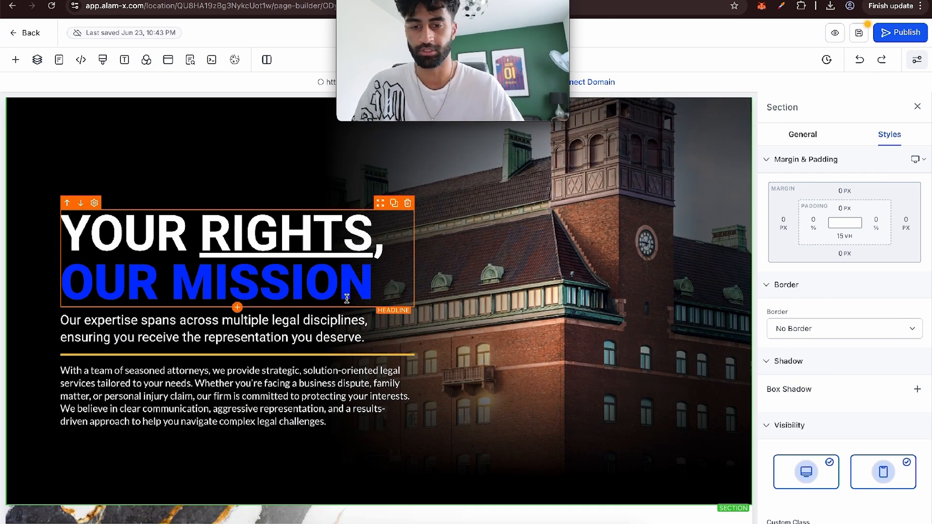
Step: Examine the margin and padding settings of the hero headline, its column and its row
click(325, 277)
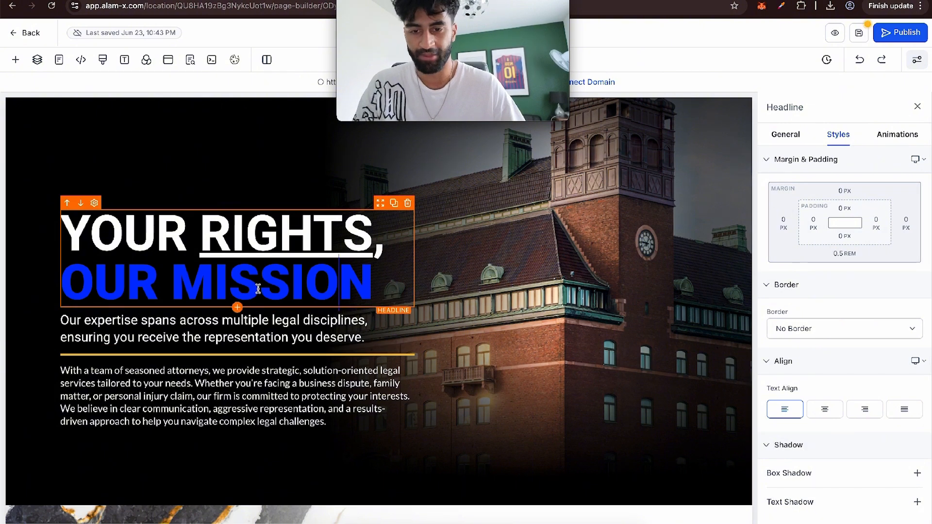
click(273, 320)
click(290, 279)
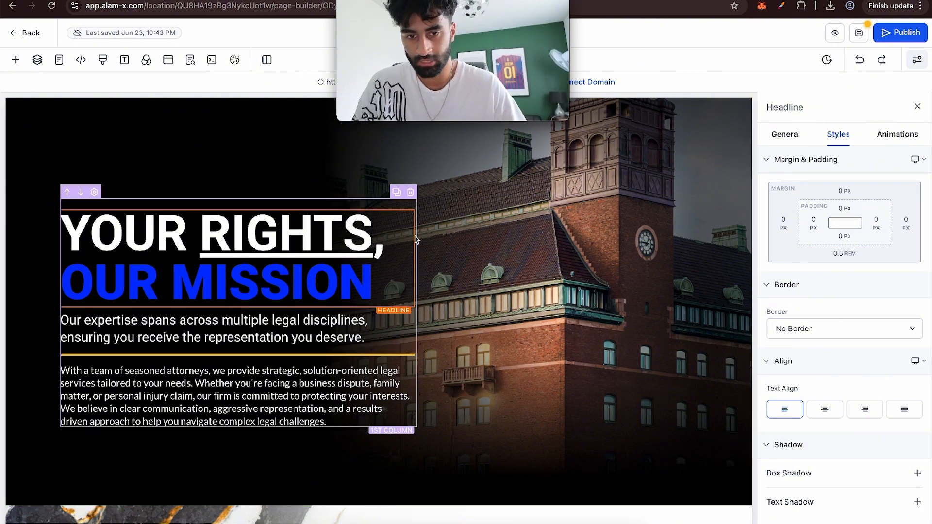
click(326, 205)
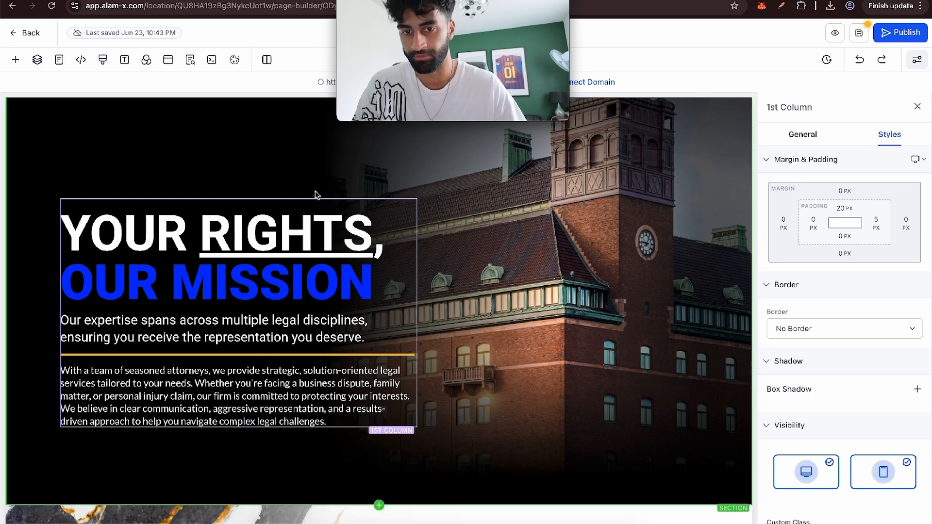
click(316, 195)
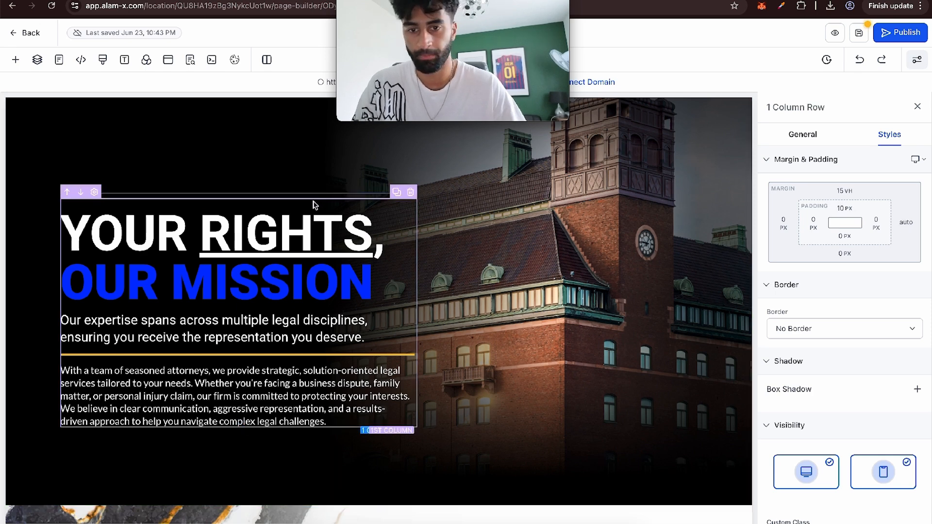
click(316, 201)
Step: Set the hero headline's top margin to -50 px and its bottom padding to 37 px
click(307, 221)
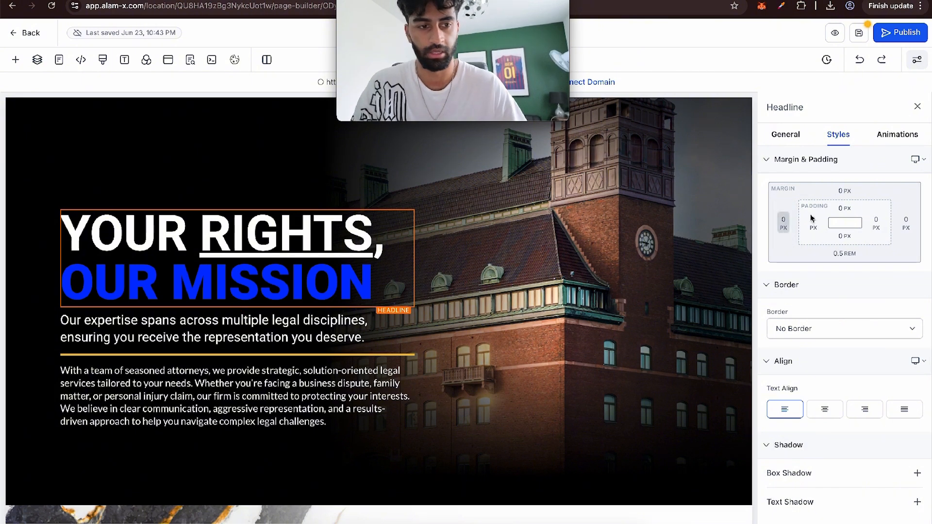
click(816, 194)
drag(814, 221, 753, 226)
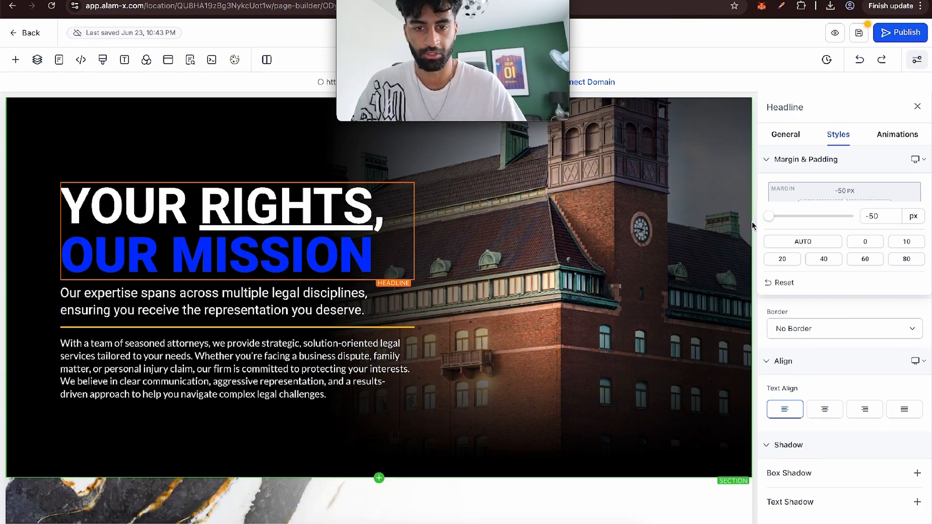
click(354, 261)
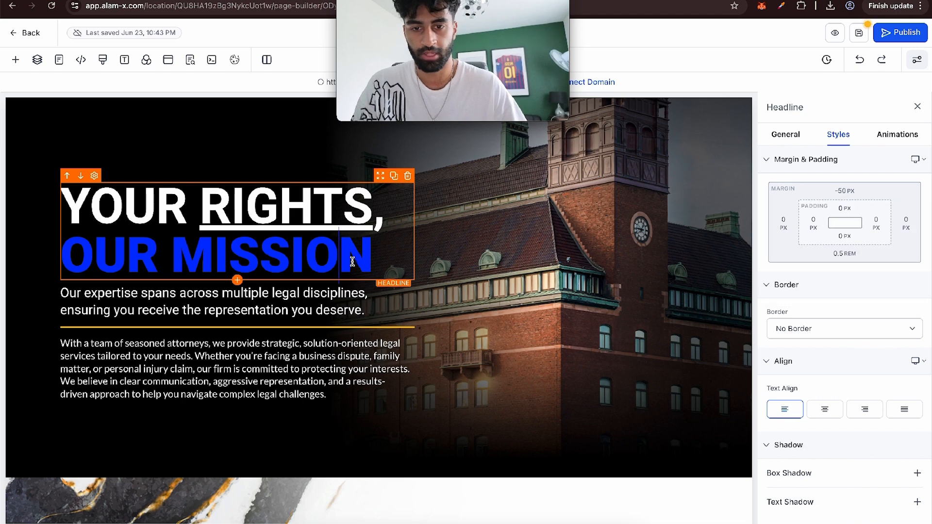
click(845, 236)
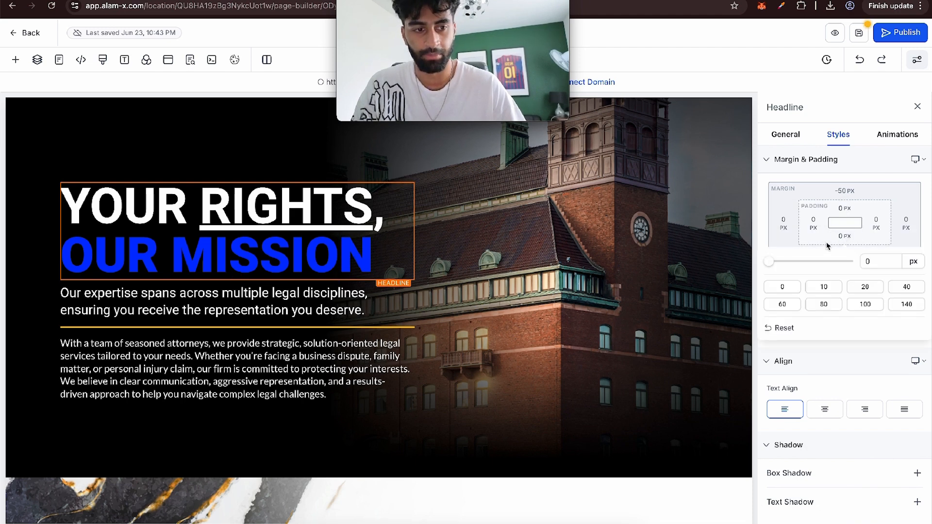
drag(774, 265, 830, 267)
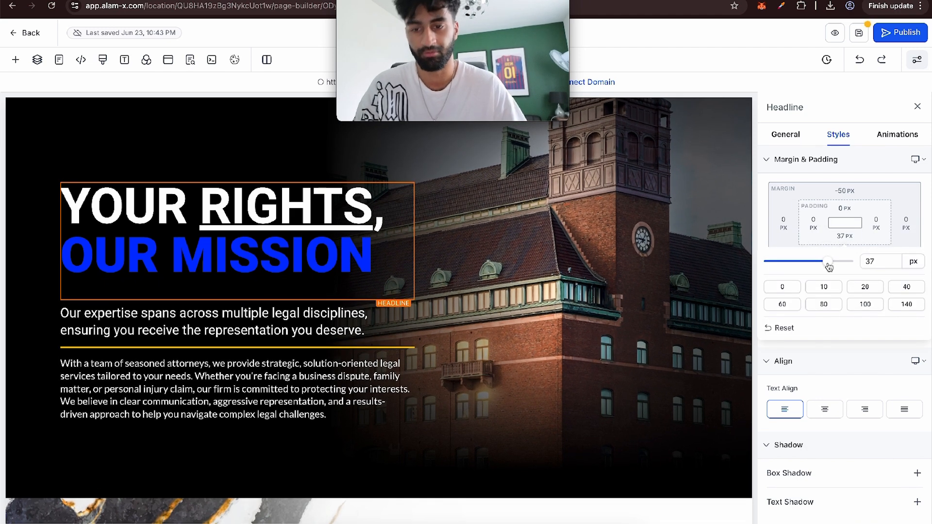
click(476, 263)
Step: Look through the page from the hero through the service section to the YOUR SUCCESS, OUR PRIORITY section
scroll(478, 258, up, 3)
scroll(477, 258, down, 10)
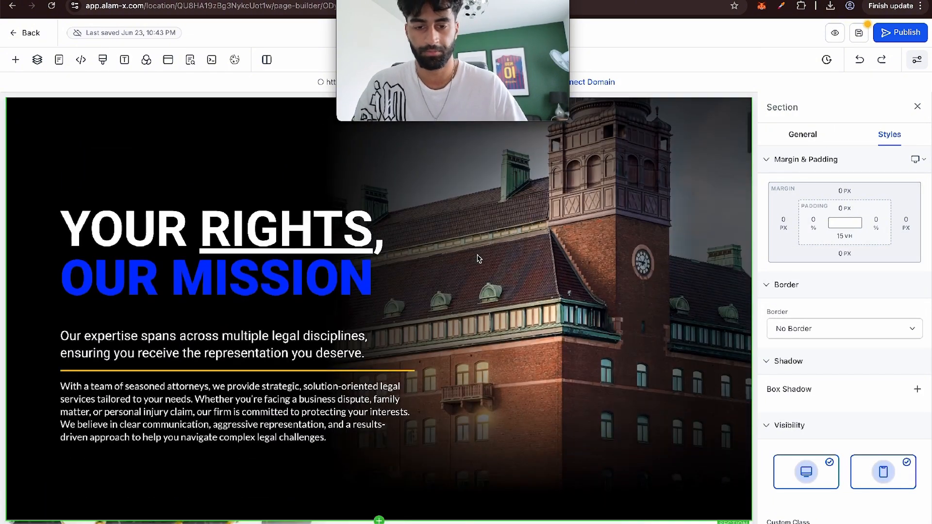
scroll(452, 389, up, 5)
scroll(438, 450, down, 12)
click(693, 350)
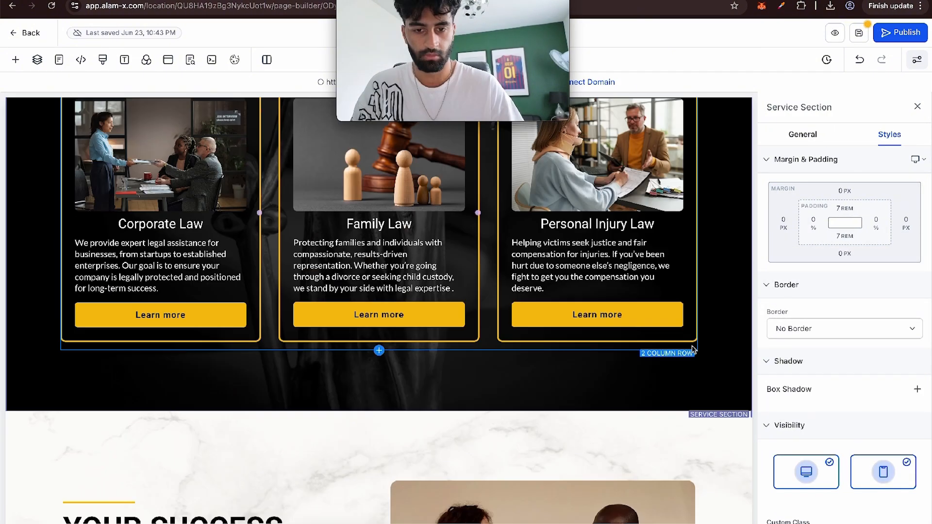
scroll(694, 350, up, 5)
scroll(693, 350, down, 3)
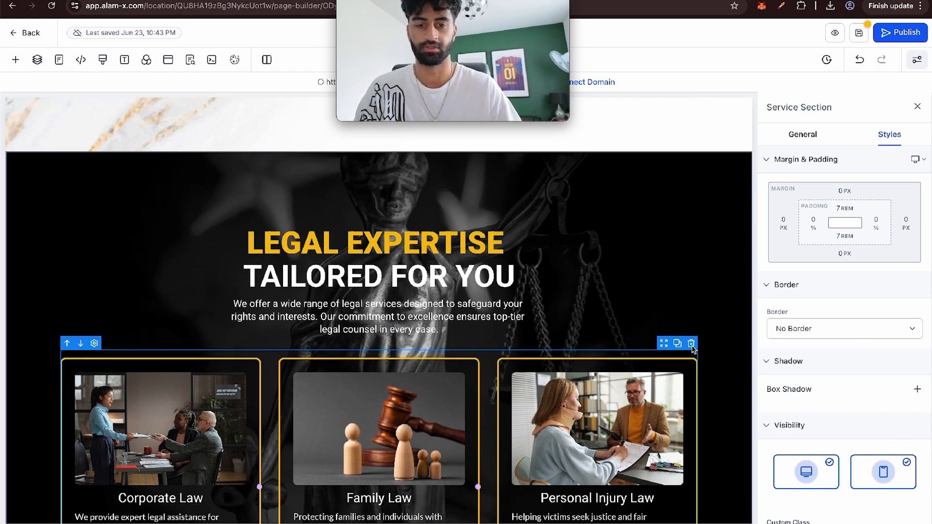
scroll(261, 265, up, 4)
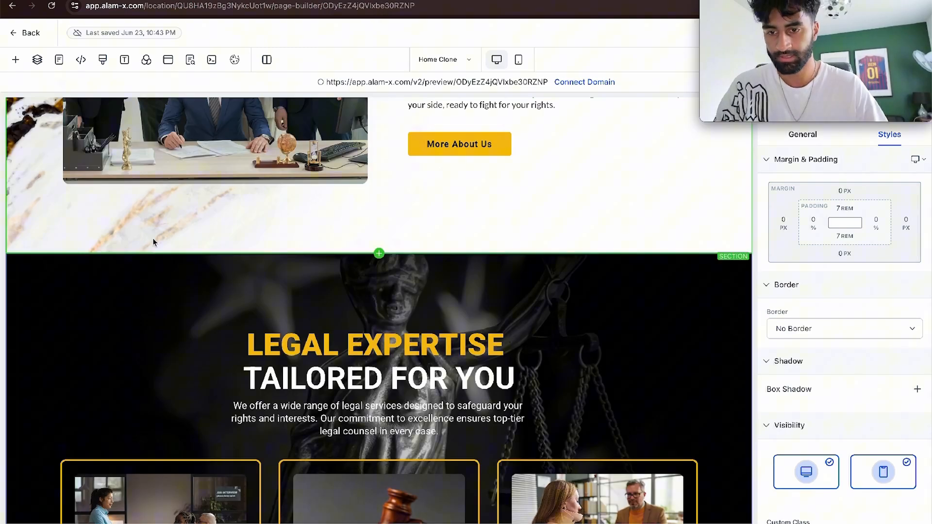
scroll(152, 266, down, 8)
scroll(152, 266, down, 3)
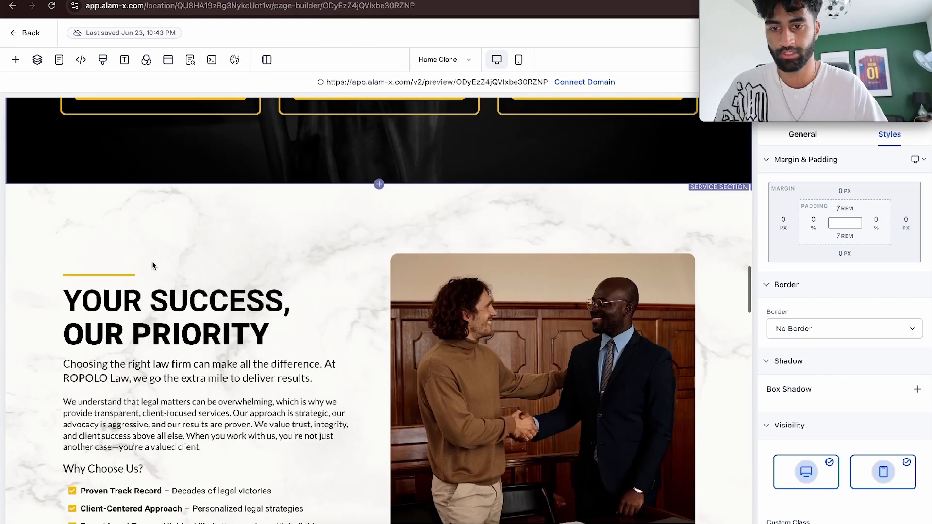
Step: Insert a new full-width section below the service section and add a 1 Column row to it
click(16, 59)
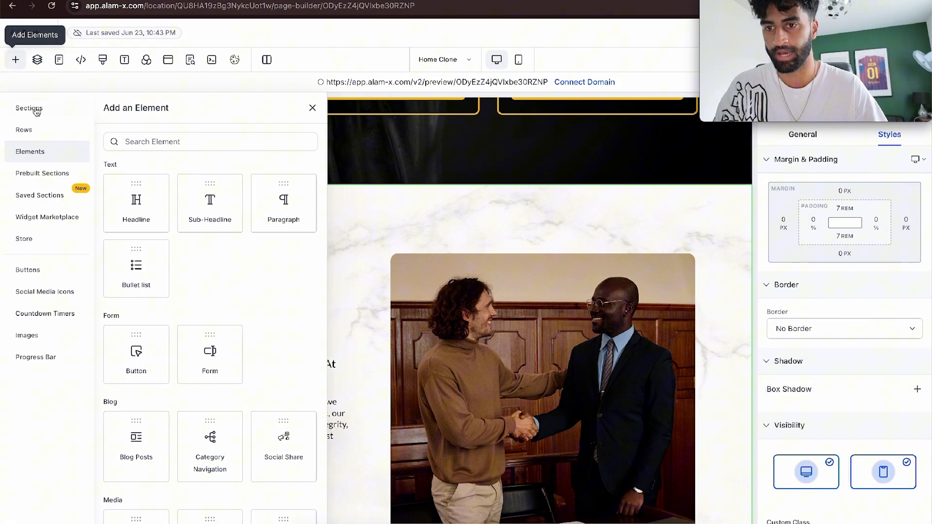
click(33, 108)
drag(171, 169, 420, 212)
click(385, 223)
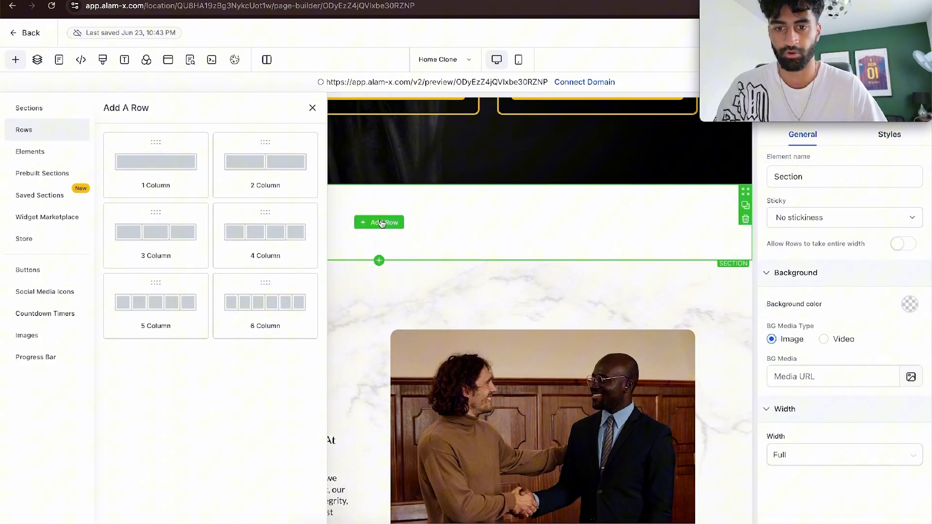
click(171, 161)
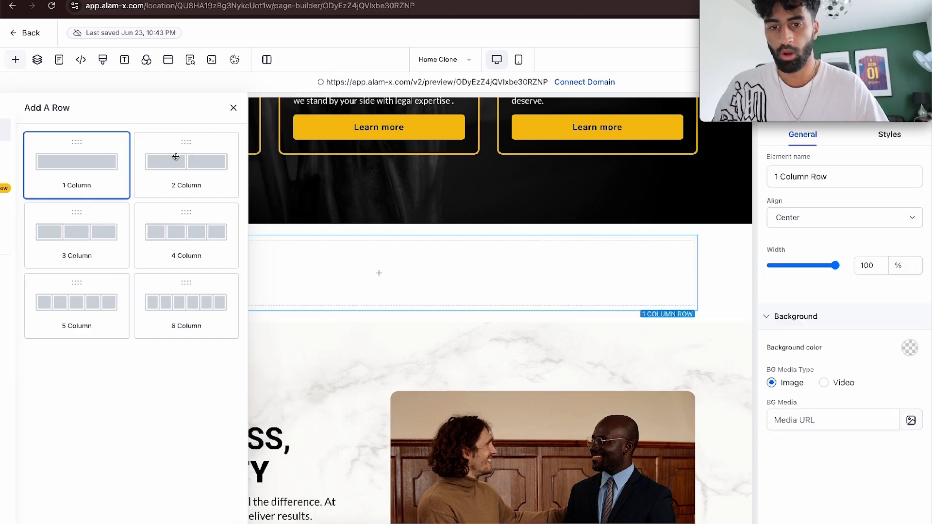
Step: Add a Headline element to the new row and highlight its placeholder text
click(386, 274)
click(135, 202)
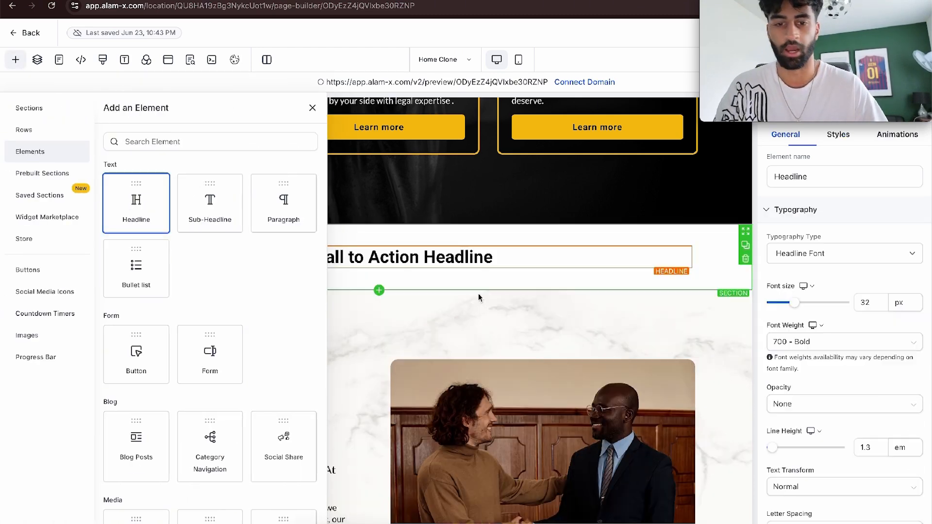
double_click(313, 252)
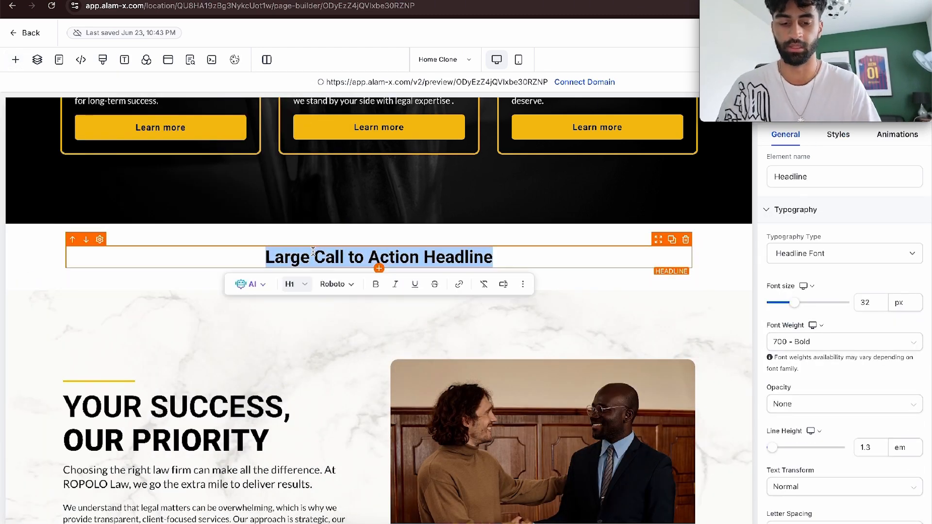
scroll(313, 253, up, 7)
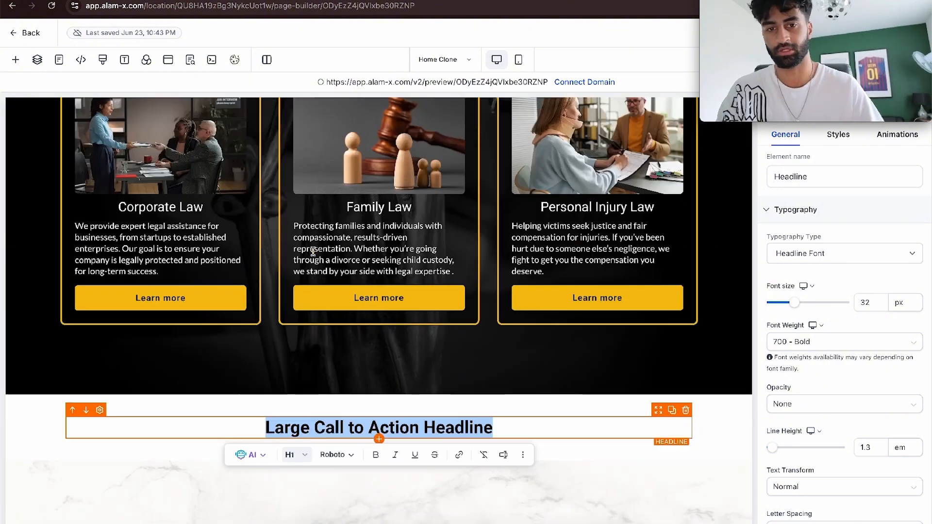
scroll(313, 253, up, 1)
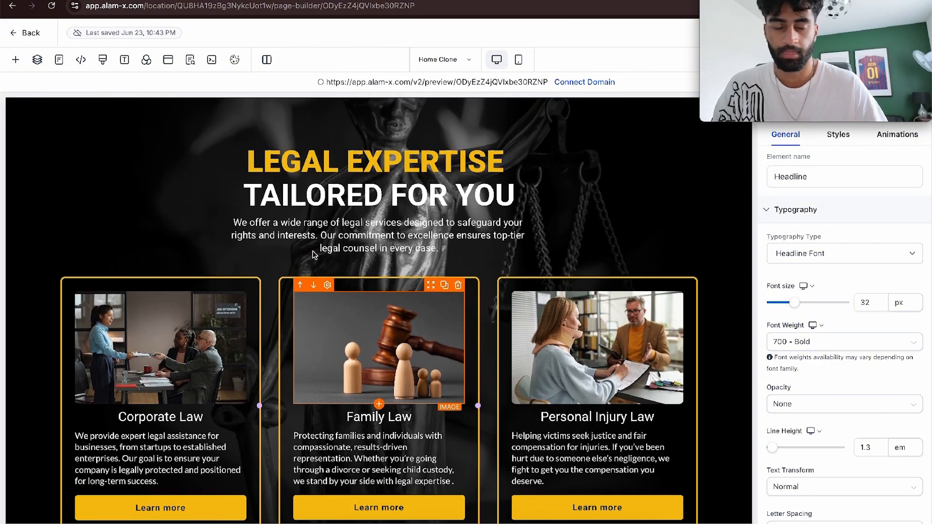
Step: Replace the new headline's placeholder text with "OUR SERVICES:"
scroll(313, 253, down, 2)
text(RVICEW)
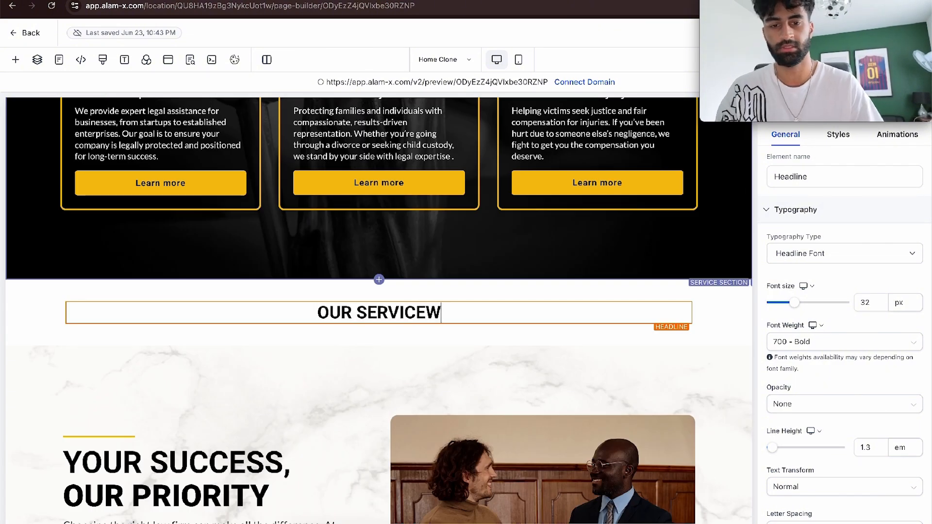
key(BackSpace)
text(S)
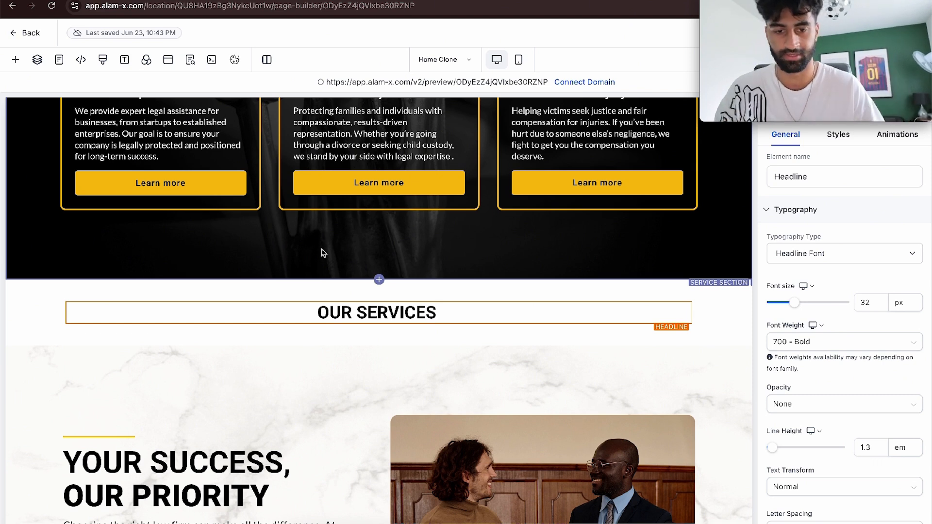
key(BackSpace)
text(:)
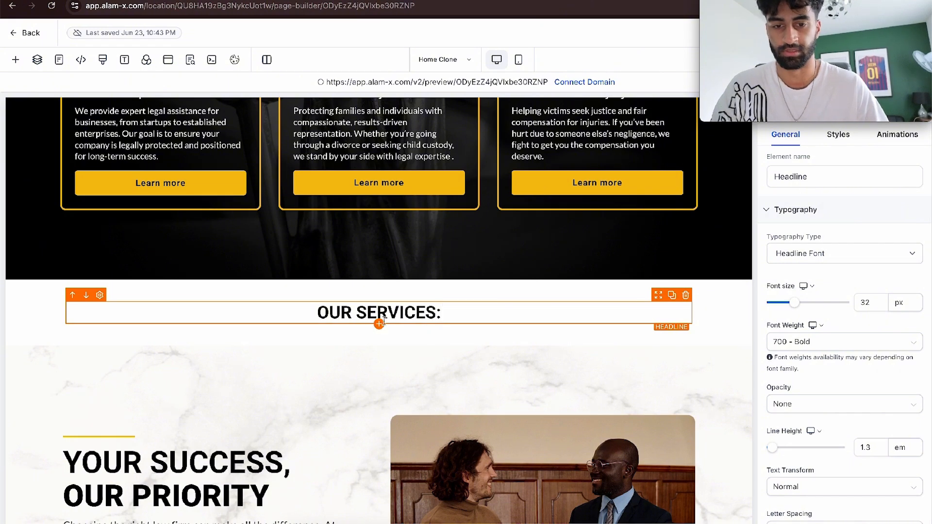
Step: Add a 3 Column row below the OUR SERVICES: headline and set the headline row's bottom padding to 0 px
click(379, 336)
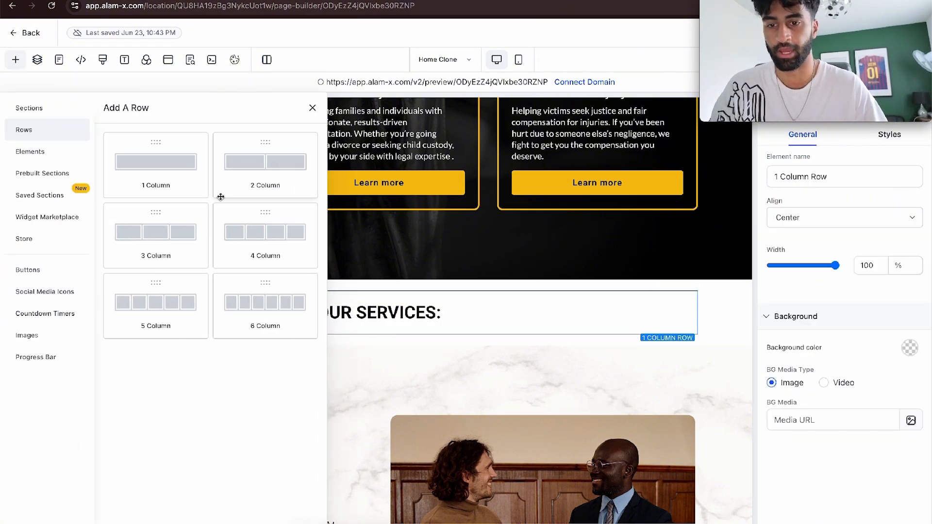
drag(183, 233, 375, 391)
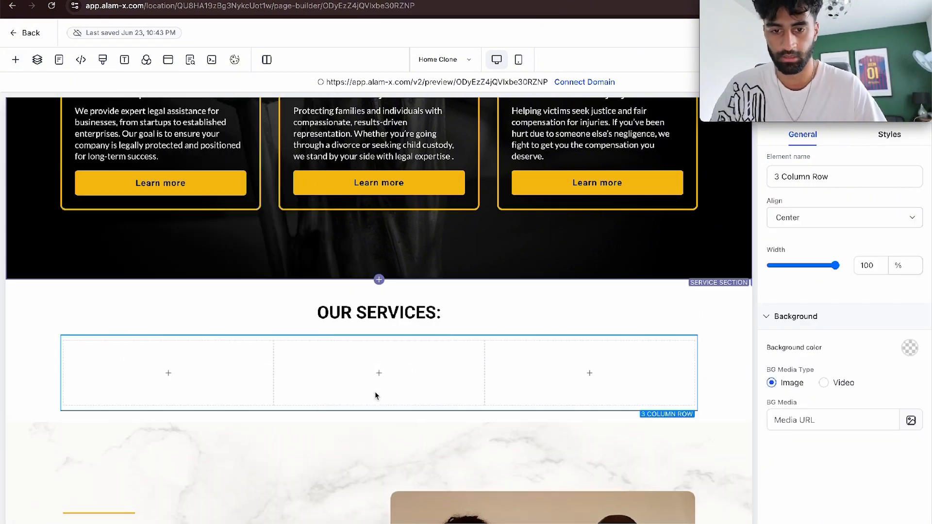
click(547, 335)
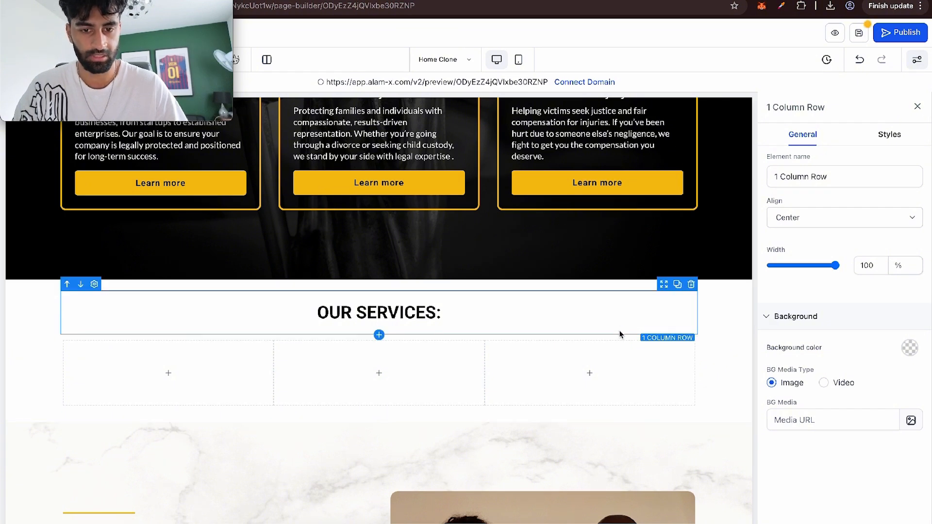
click(880, 136)
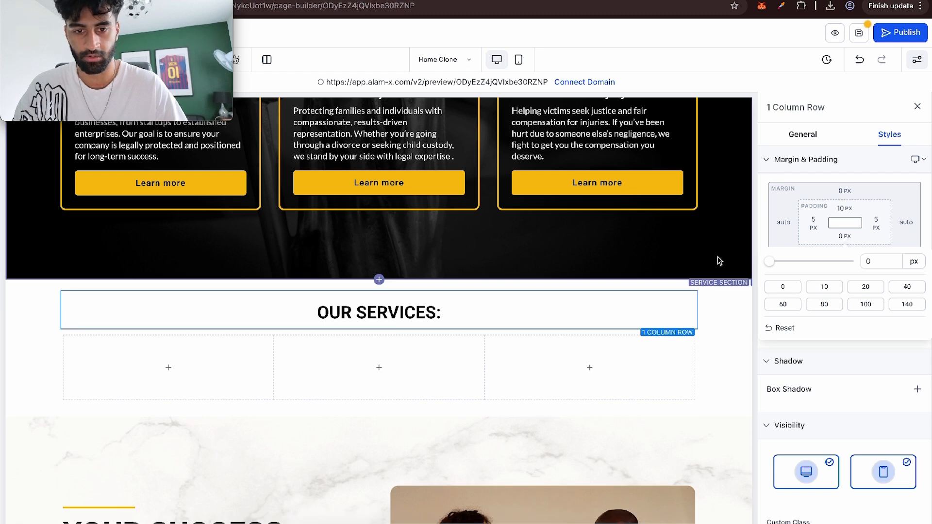
click(641, 340)
click(424, 430)
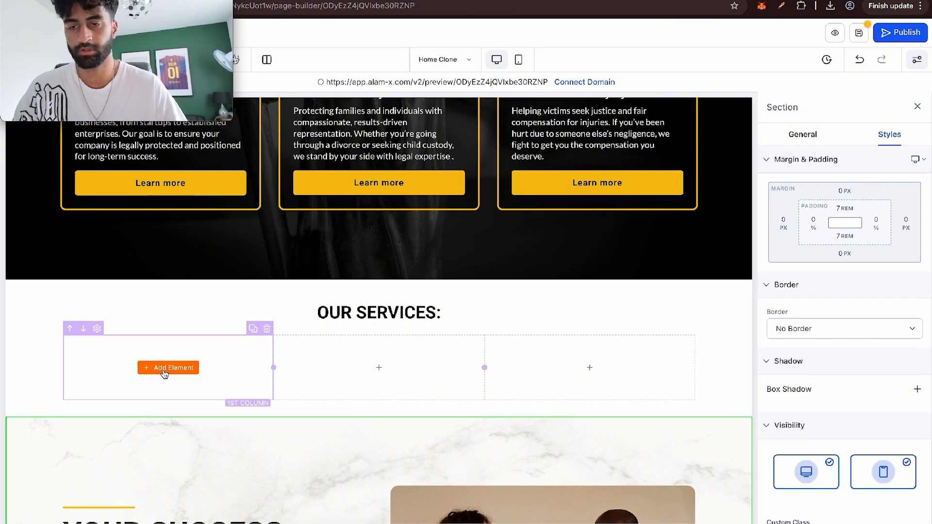
Step: Add a Headline element to the first column of the three-column row and set its text to "Meet Our Lawyers"
click(165, 370)
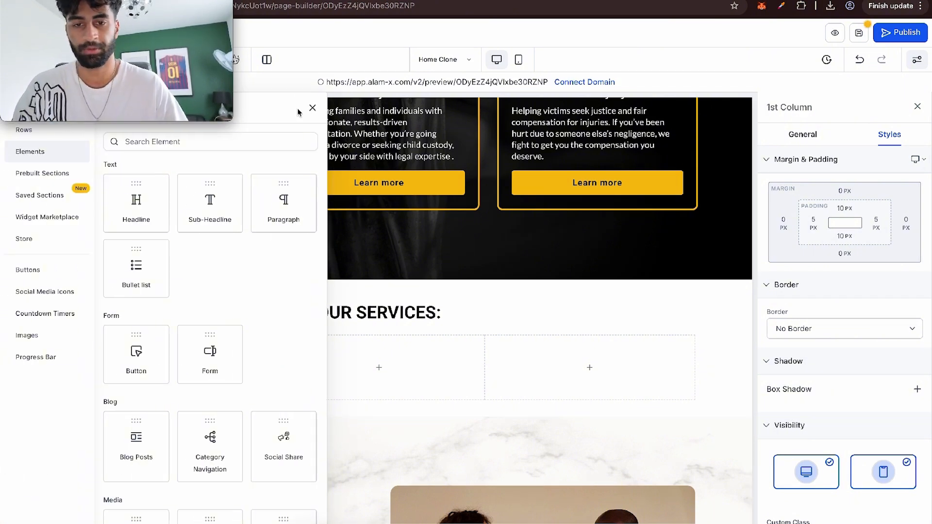
scroll(428, 324, up, 7)
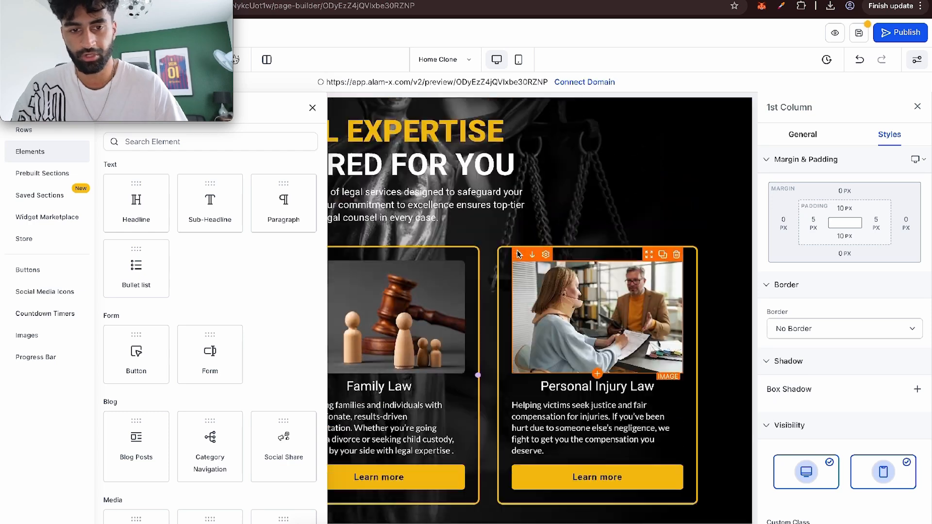
scroll(428, 324, down, 10)
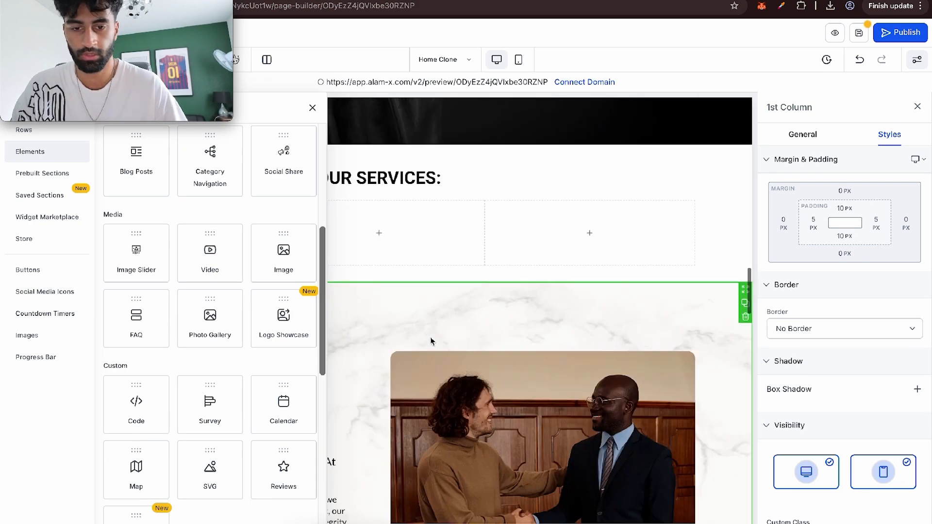
scroll(434, 340, up, 4)
click(381, 177)
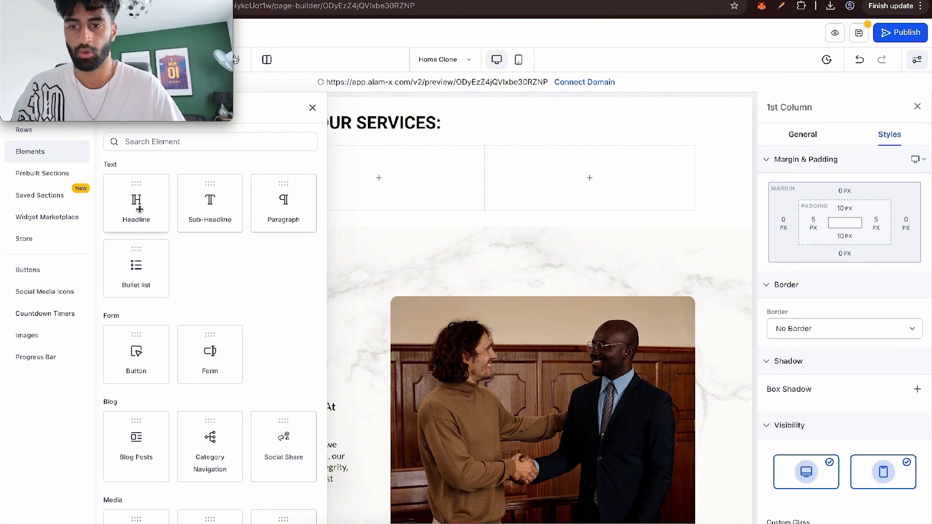
drag(136, 204, 196, 187)
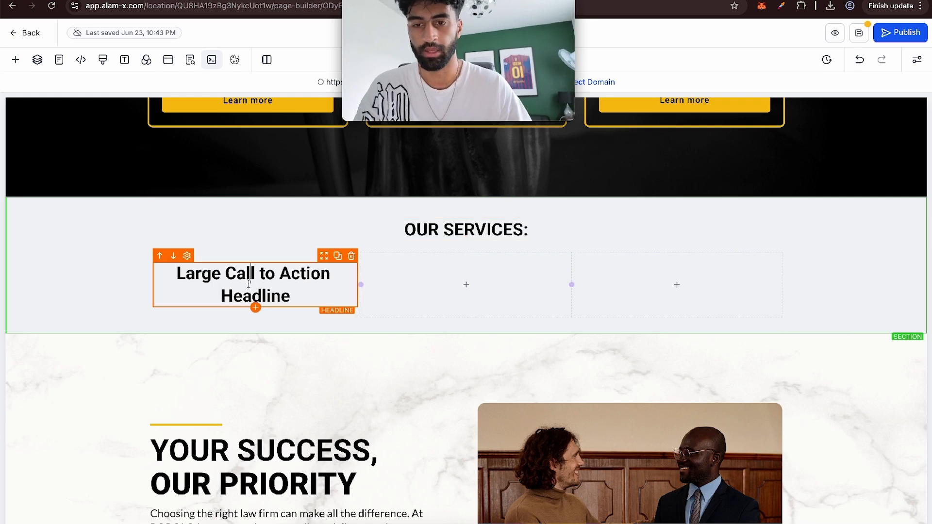
double_click(249, 284)
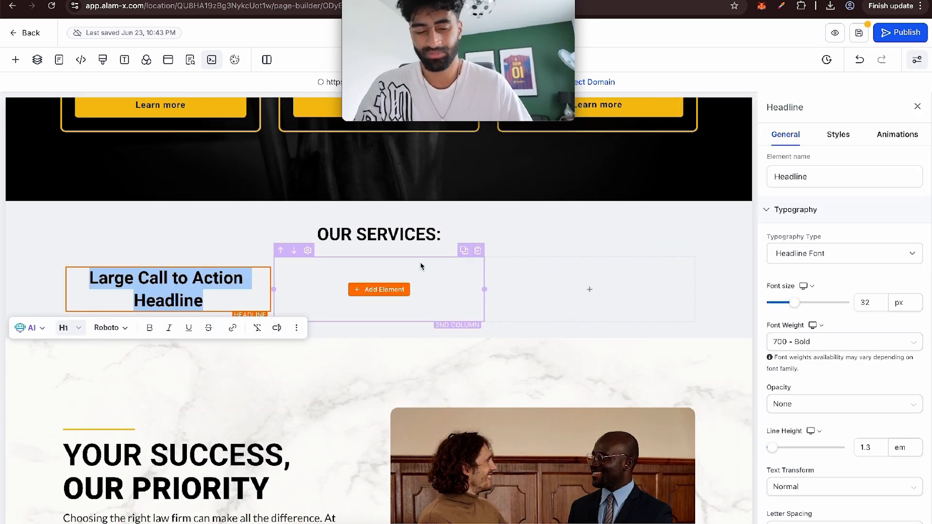
text(Meet Our Lawyers)
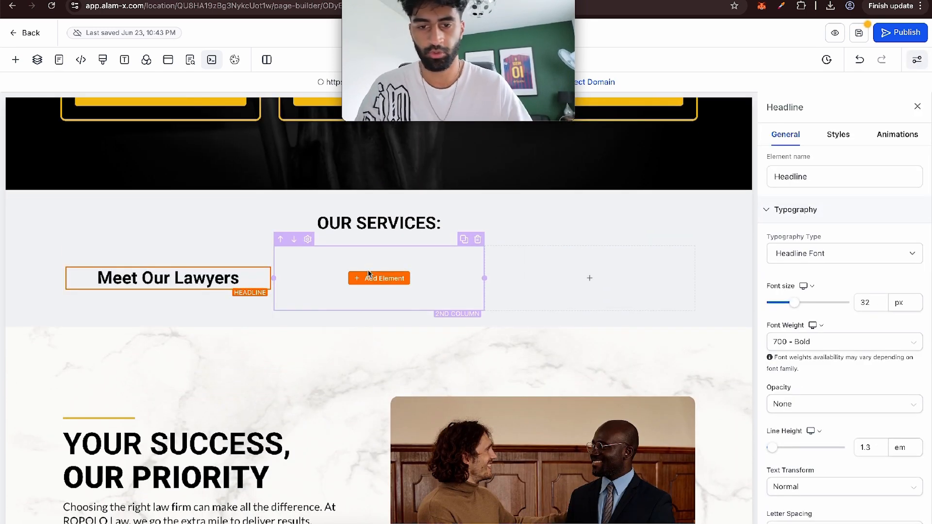
Step: Fill the three columns with headlines reading "Corporate Law", "Family Law" and "Personal Injury Law"
click(377, 278)
scroll(162, 197, up, 10)
drag(161, 193, 390, 265)
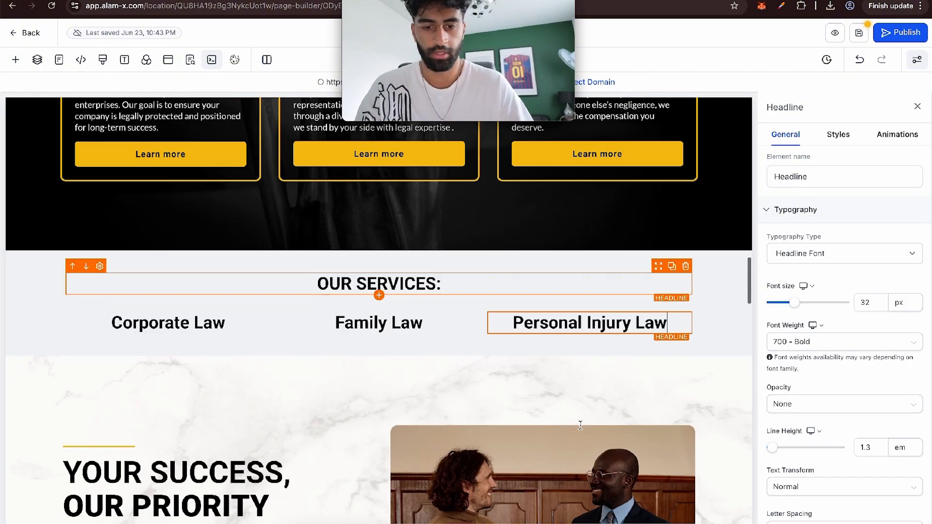
Step: Compare the new OUR SERVICES: section with the LEGAL EXPERTISE service cards above it
scroll(532, 281, down, 4)
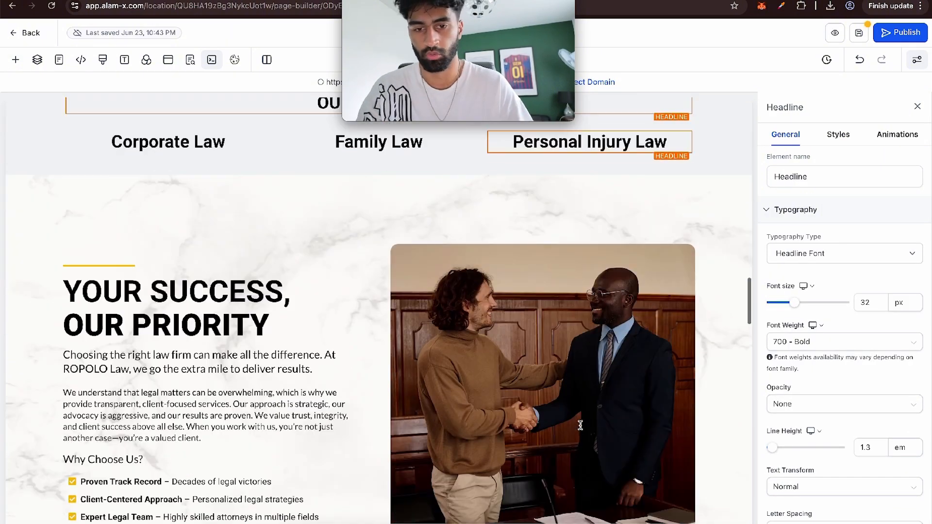
scroll(531, 284, up, 10)
scroll(531, 284, up, 4)
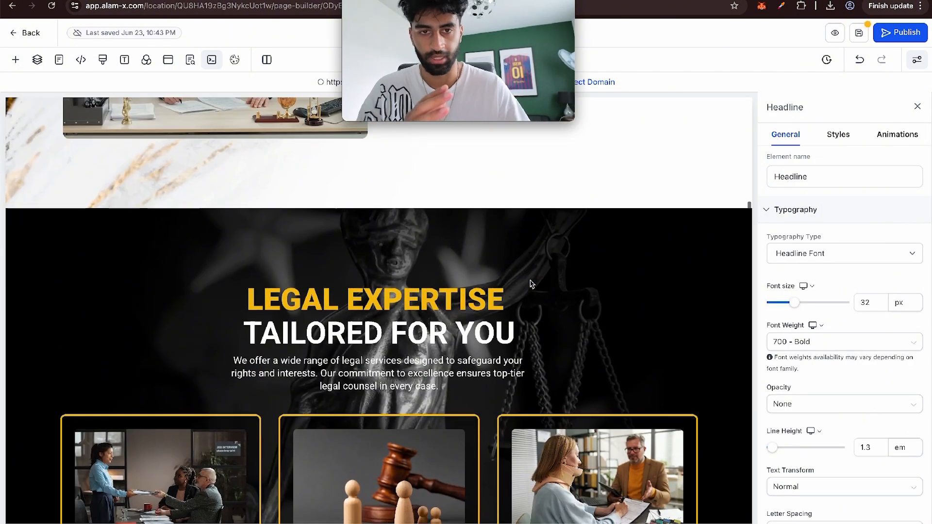
scroll(529, 282, down, 5)
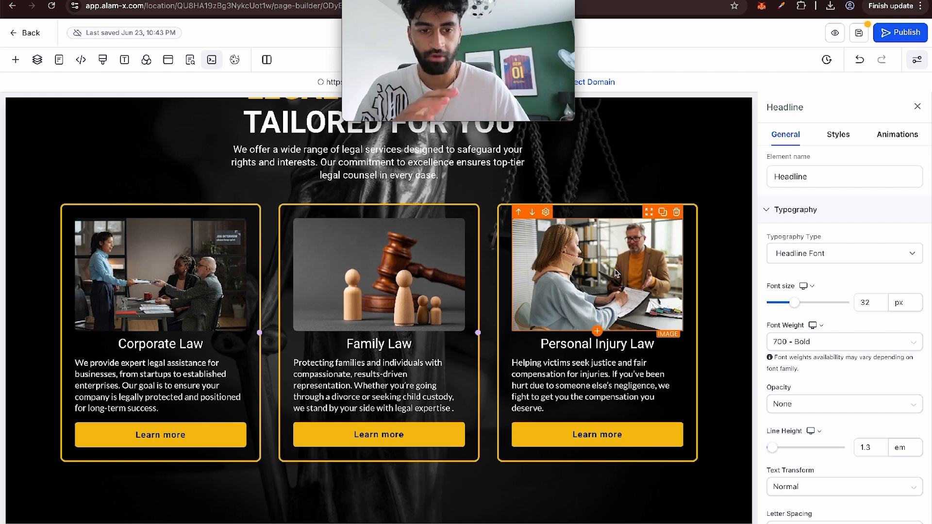
scroll(544, 340, down, 5)
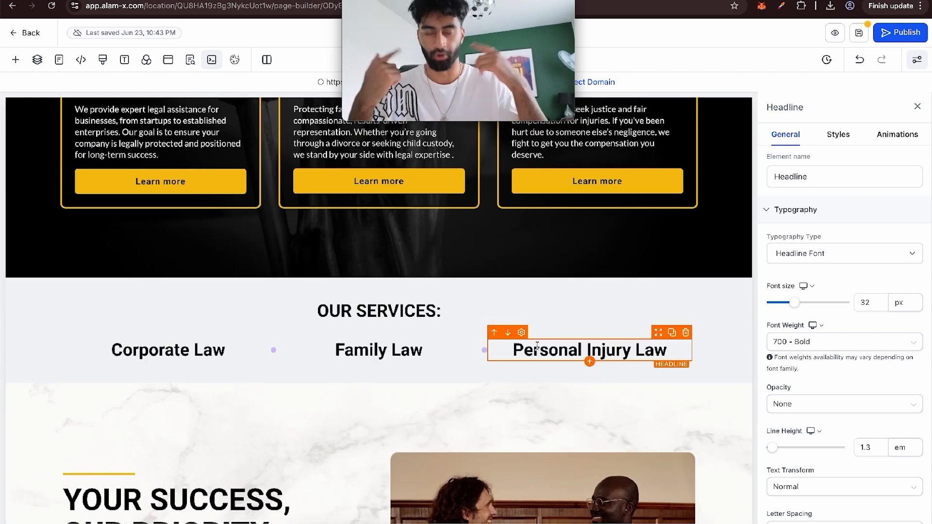
scroll(165, 291, up, 4)
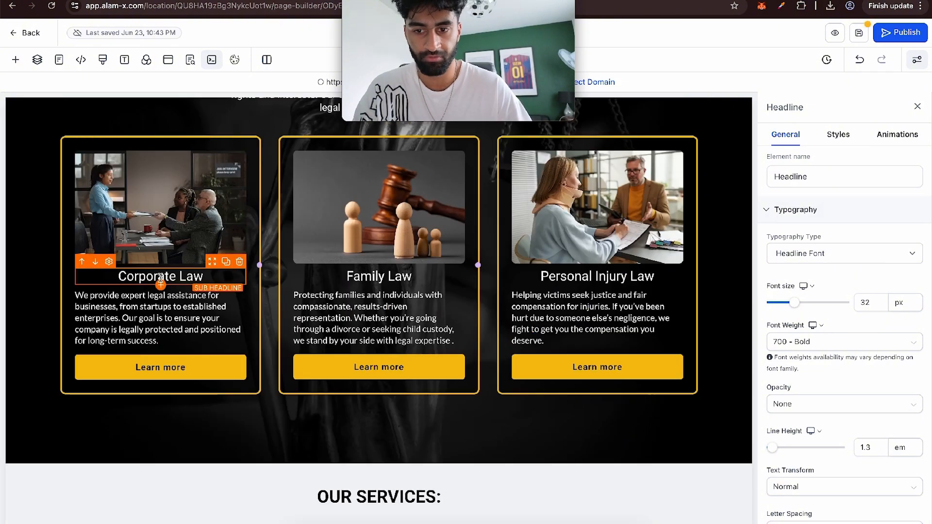
scroll(160, 278, down, 6)
scroll(170, 273, up, 1)
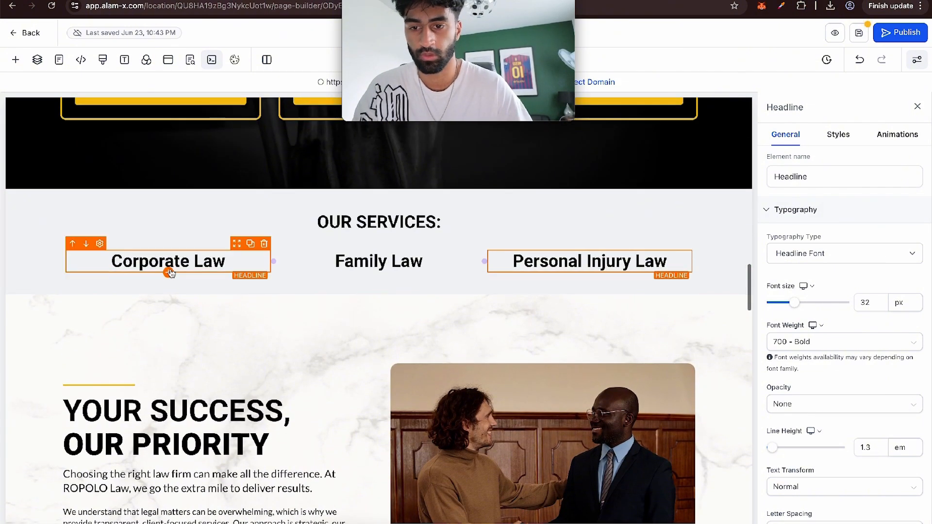
Step: Add an Image element above the Corporate Law headline in the first column
click(169, 274)
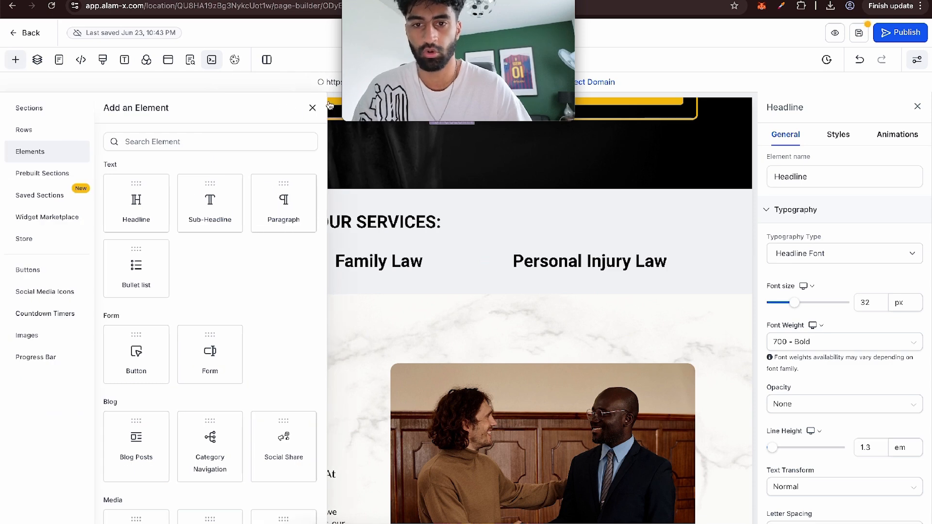
click(313, 108)
click(15, 60)
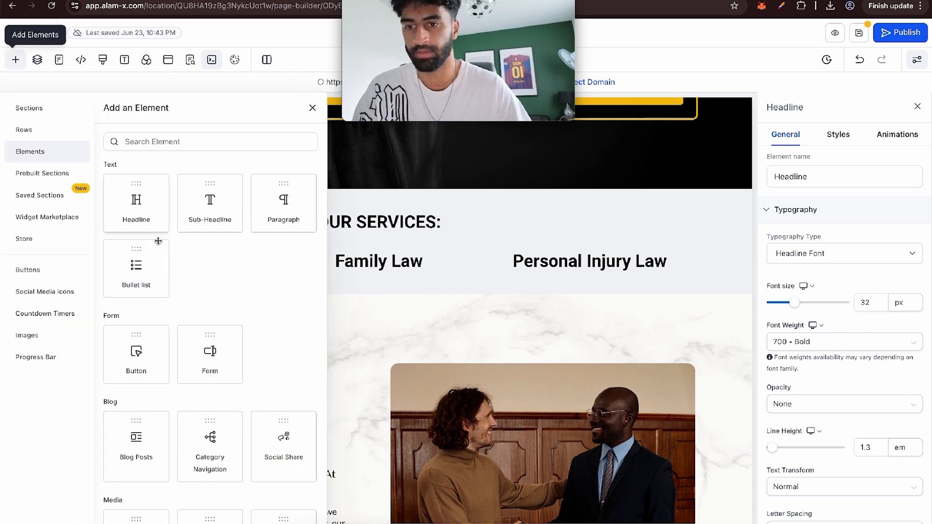
scroll(176, 303, down, 2)
scroll(175, 302, down, 4)
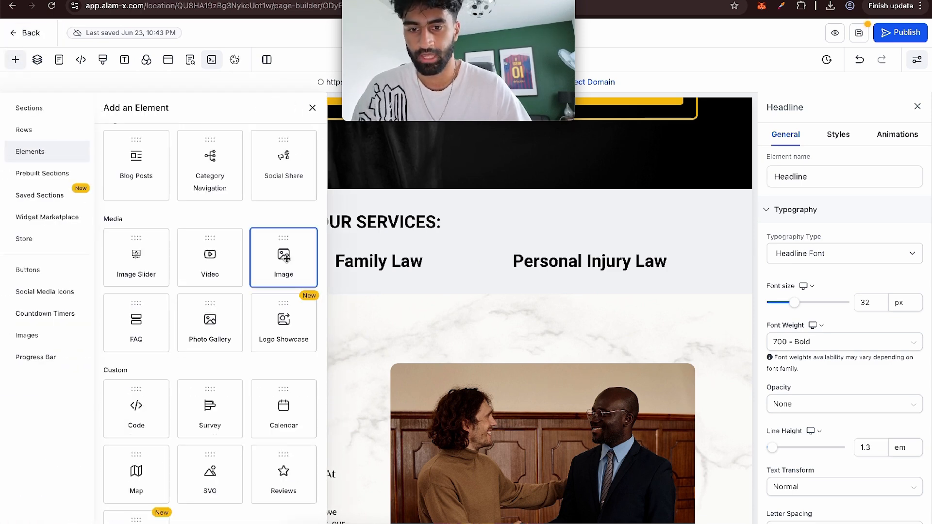
drag(284, 257, 185, 278)
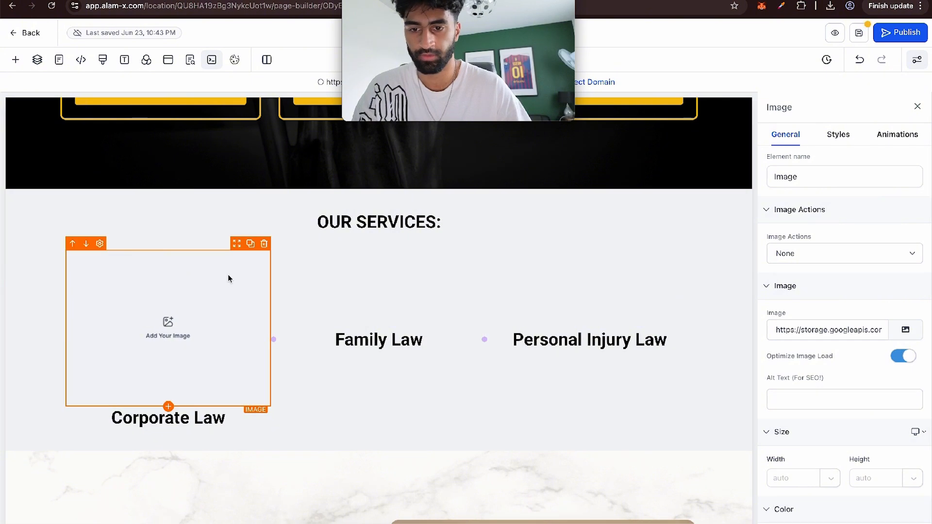
Step: Duplicate the image placeholder and place the copies above the Family Law and Personal Injury Law headlines
click(249, 244)
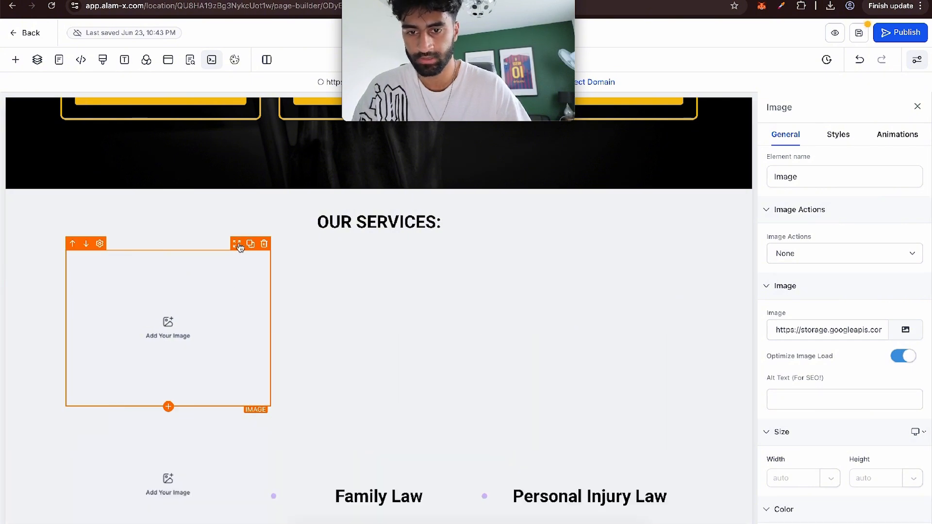
drag(236, 244, 446, 438)
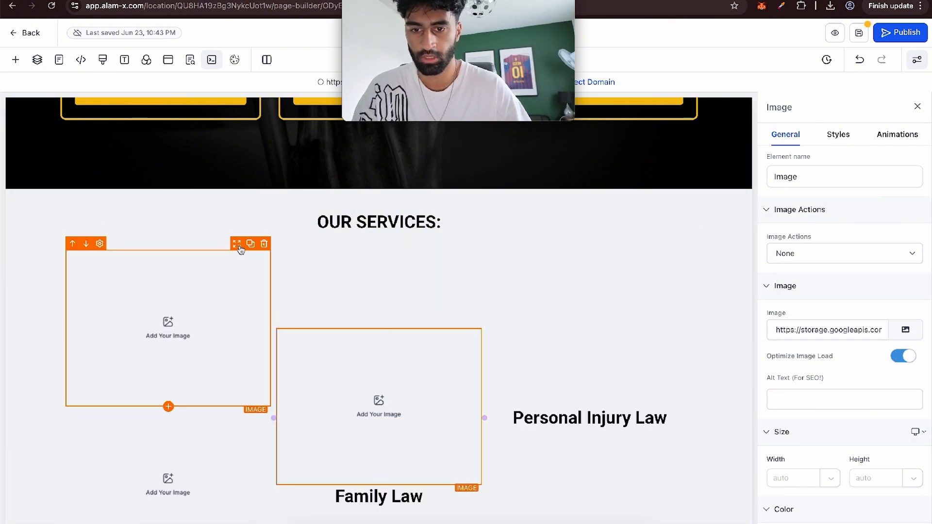
drag(240, 250, 666, 382)
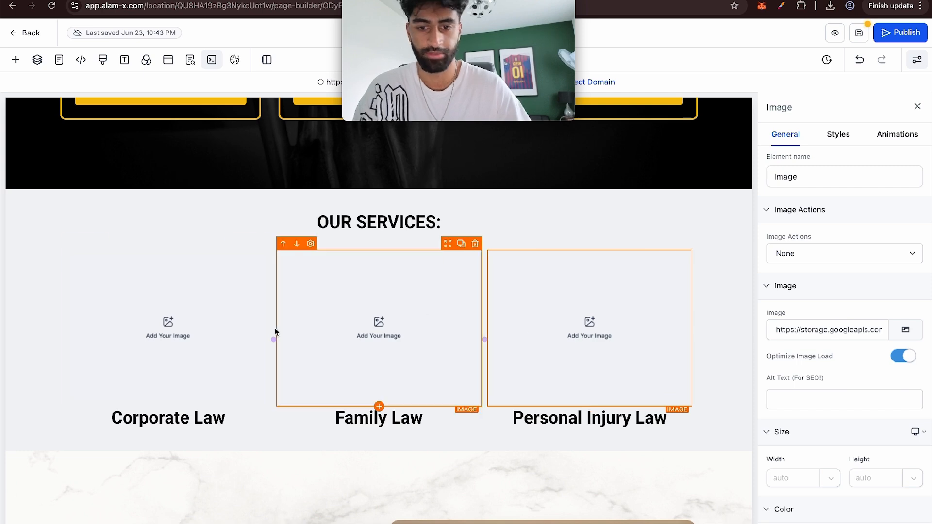
Step: Copy the image URL from the Corporate Law service card into the image placeholder above the new Corporate Law headline
scroll(162, 287, up, 6)
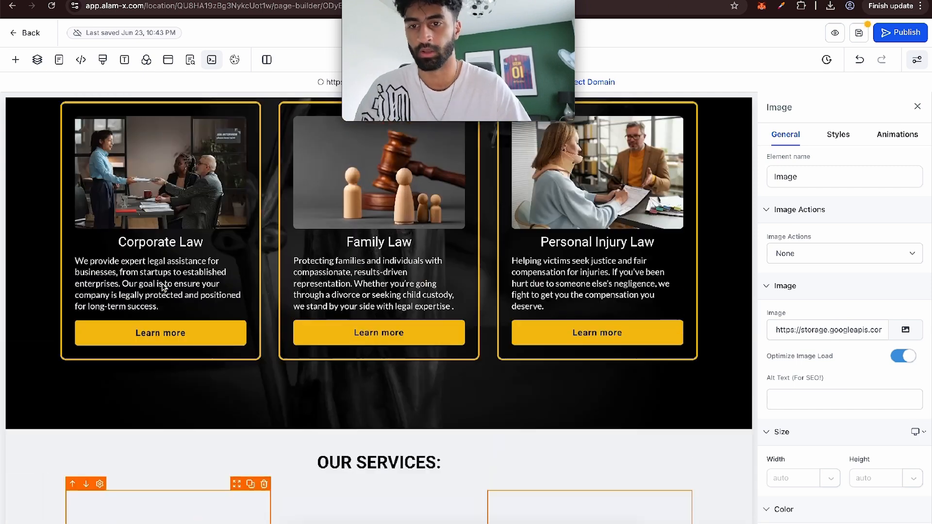
click(172, 248)
scroll(180, 250, down, 5)
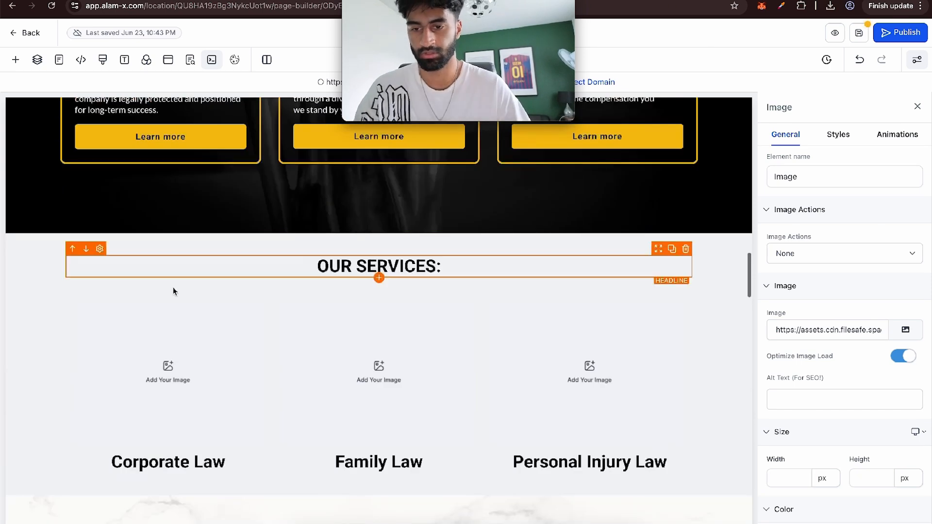
scroll(172, 354, up, 4)
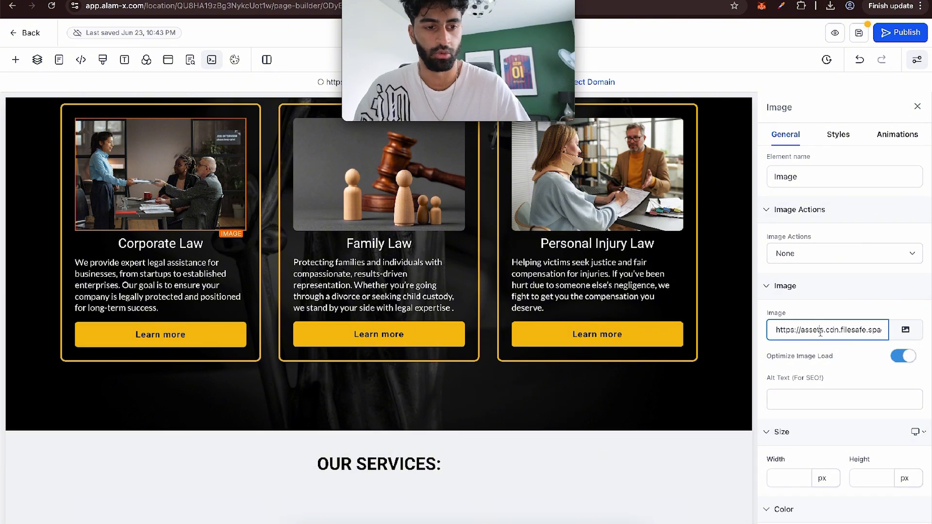
key(ctrl+a)
scroll(301, 377, down, 4)
click(194, 340)
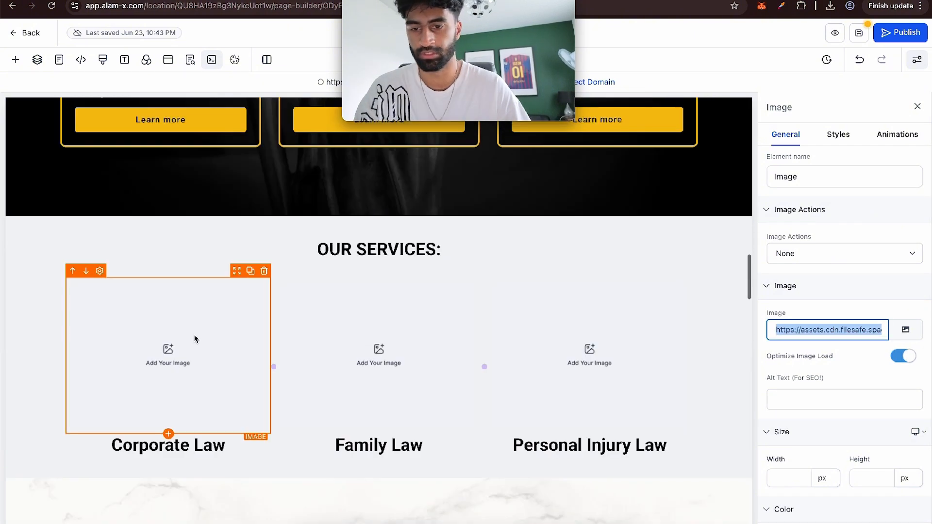
click(768, 321)
key(ctrl+a)
key(ctrl+v)
Step: Copy the image URL from the Family Law service card into the image placeholder above the new Family Law headline
scroll(385, 346, up, 3)
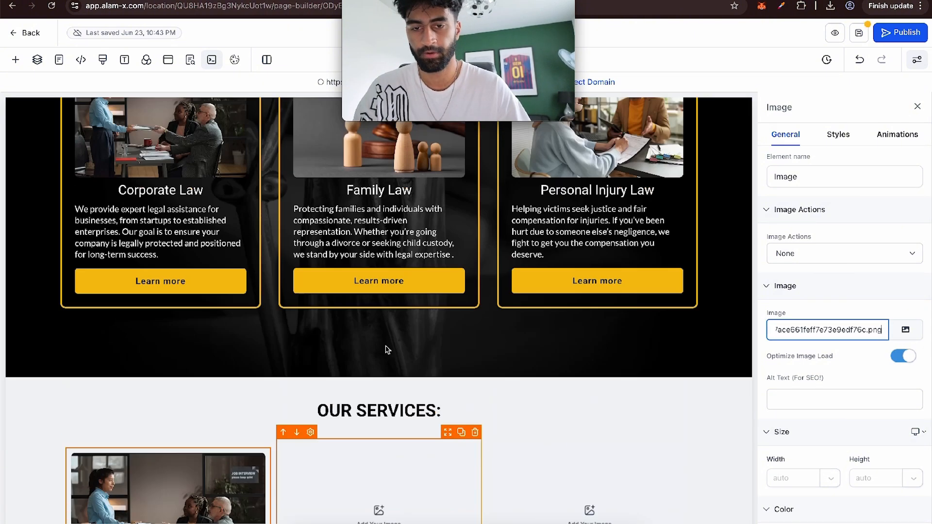
scroll(386, 346, up, 1)
click(407, 176)
key(ctrl+a)
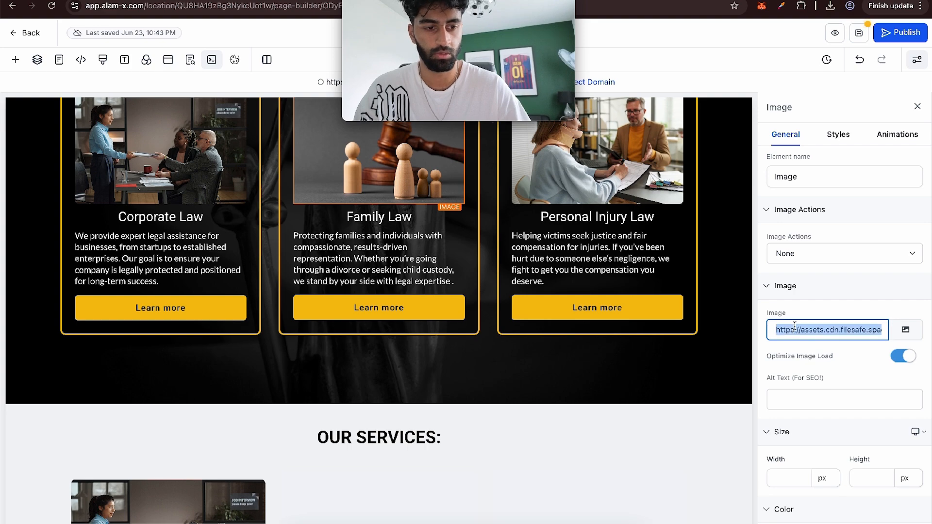
scroll(377, 340, down, 4)
click(379, 340)
click(836, 329)
key(ctrl+a)
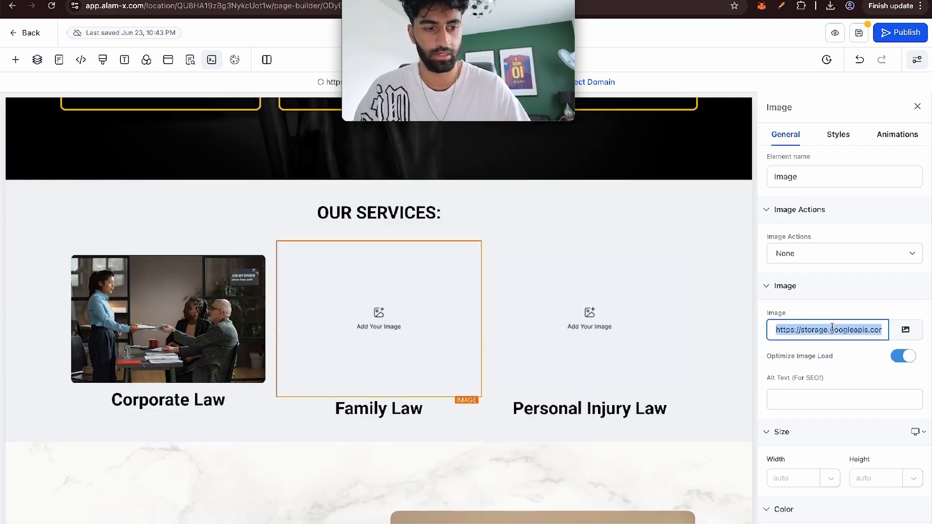
key(ctrl+v)
Step: Copy the image URL from the Personal Injury Law service card into the placeholder above the new Personal Injury Law headline
scroll(683, 284, up, 5)
click(675, 218)
click(839, 324)
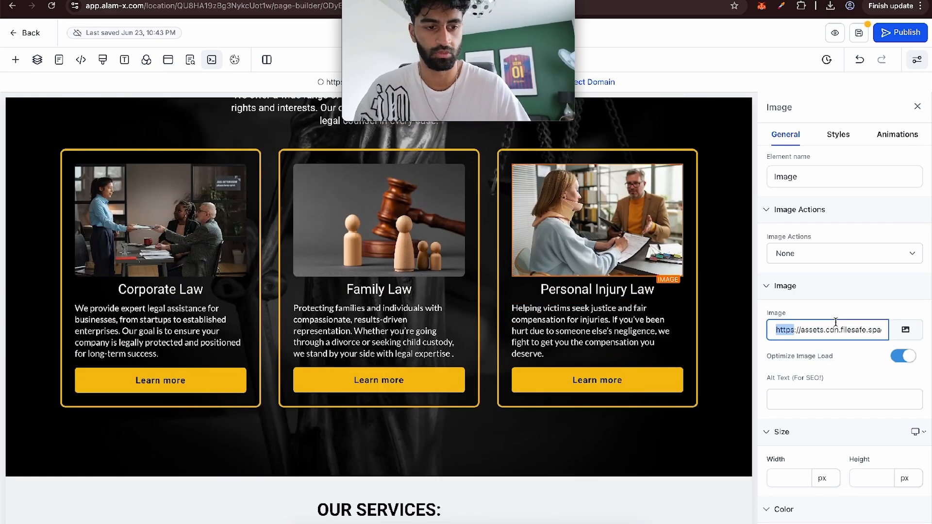
key(ctrl+a)
scroll(631, 340, down, 5)
click(631, 328)
click(836, 329)
key(ctrl+a)
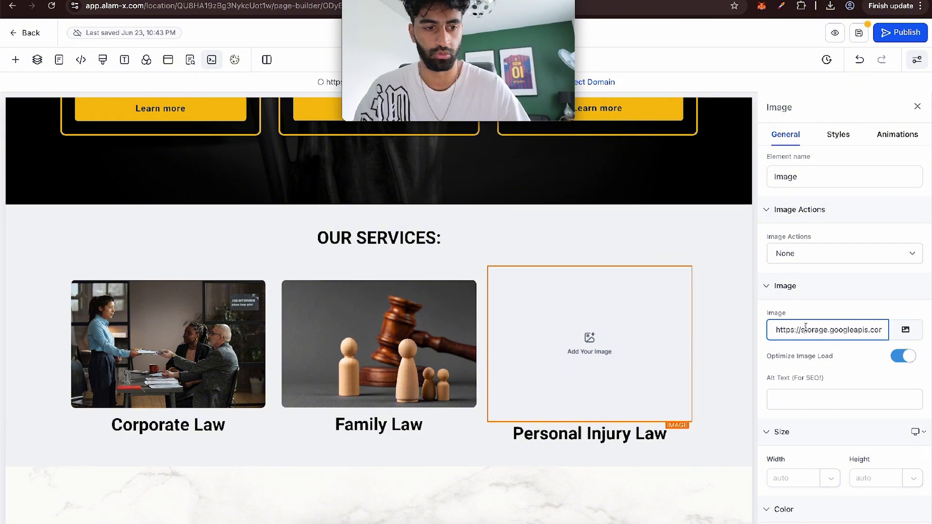
key(ctrl+v)
scroll(661, 340, down, 1)
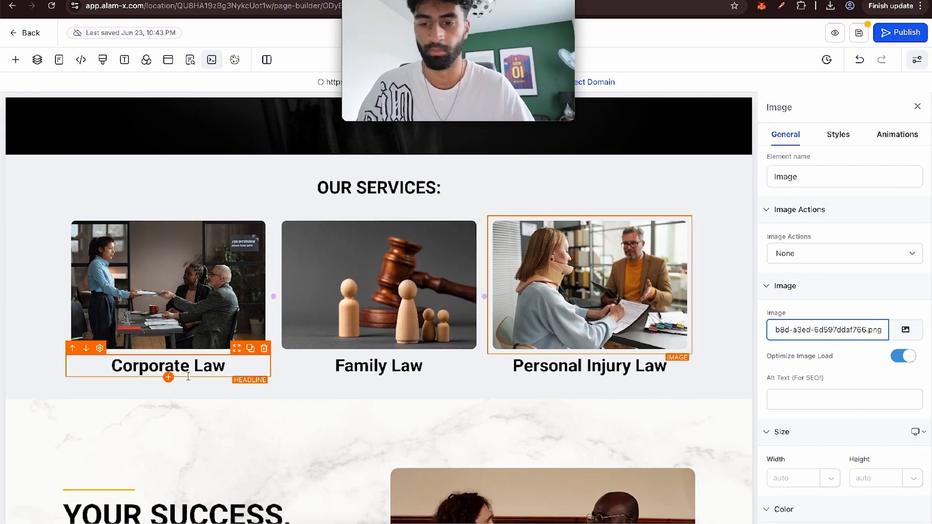
Step: Add a Bullet list element below the Corporate Law headline in the OUR SERVICES: section
scroll(187, 240, up, 6)
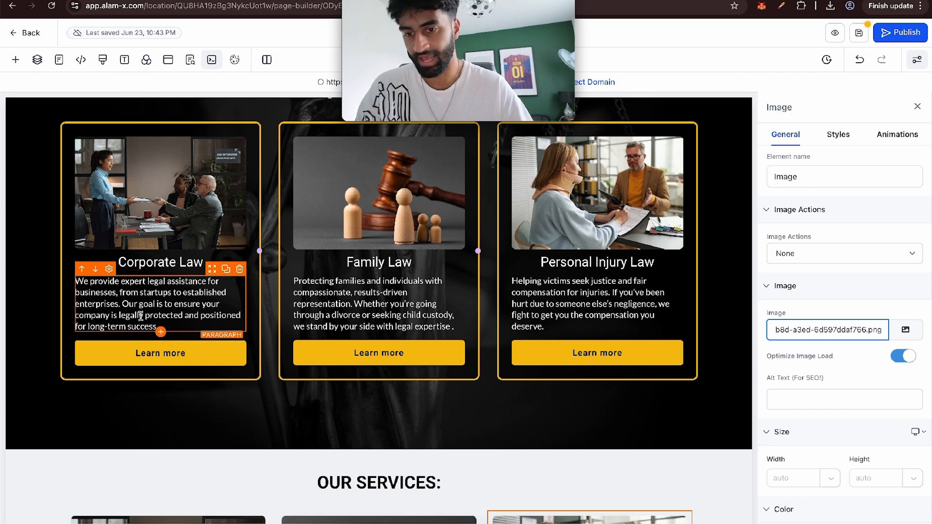
scroll(140, 316, down, 8)
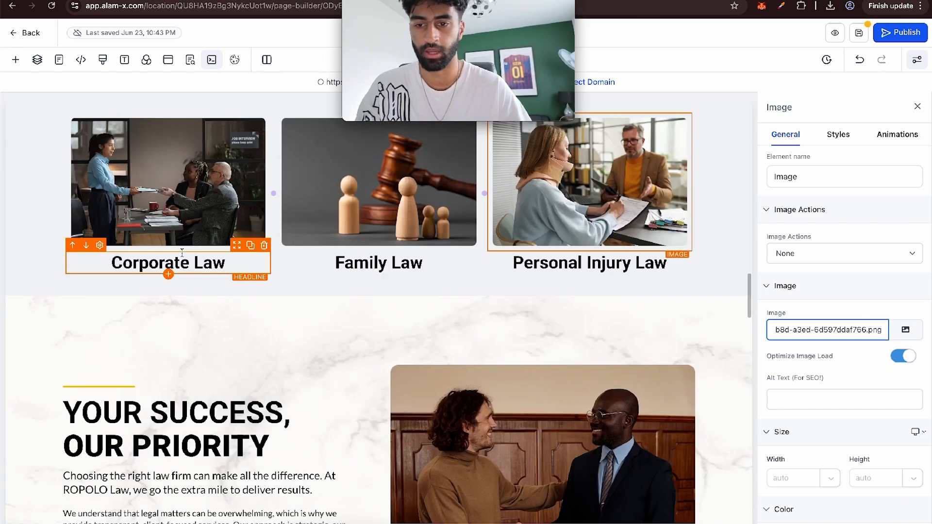
click(16, 59)
scroll(219, 199, up, 6)
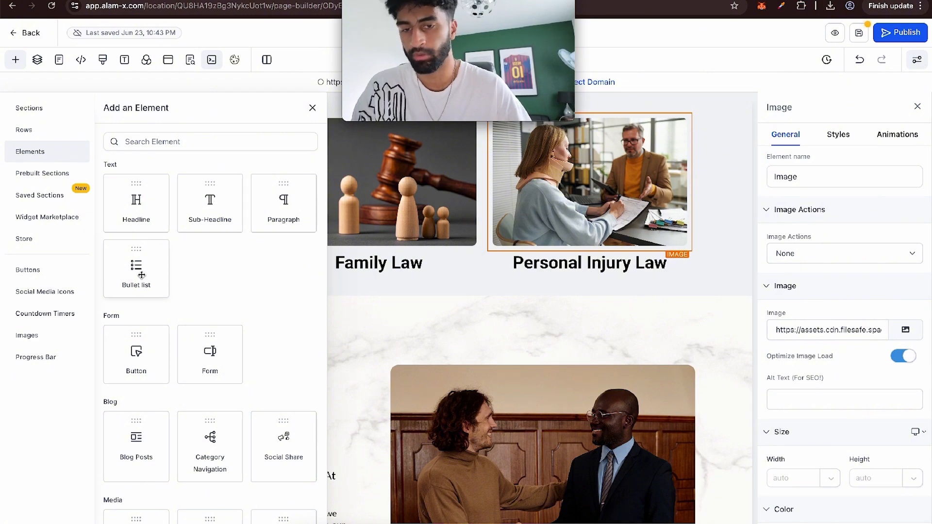
drag(141, 276, 191, 315)
Step: Fill the bullet list with the Corporate Law card's description and break it into separate bullets before "Our goal is to ensure"
scroll(168, 291, up, 5)
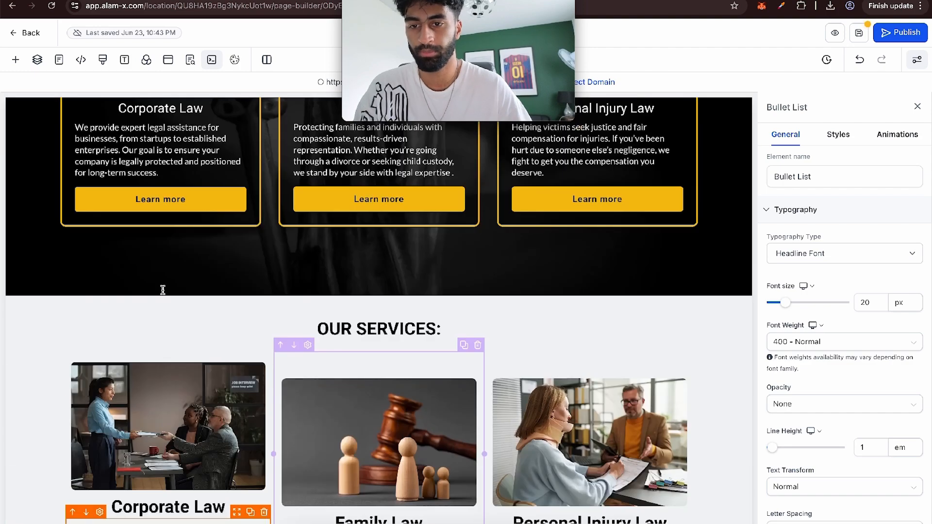
double_click(147, 150)
key(ctrl+c)
scroll(170, 270, down, 6)
click(141, 233)
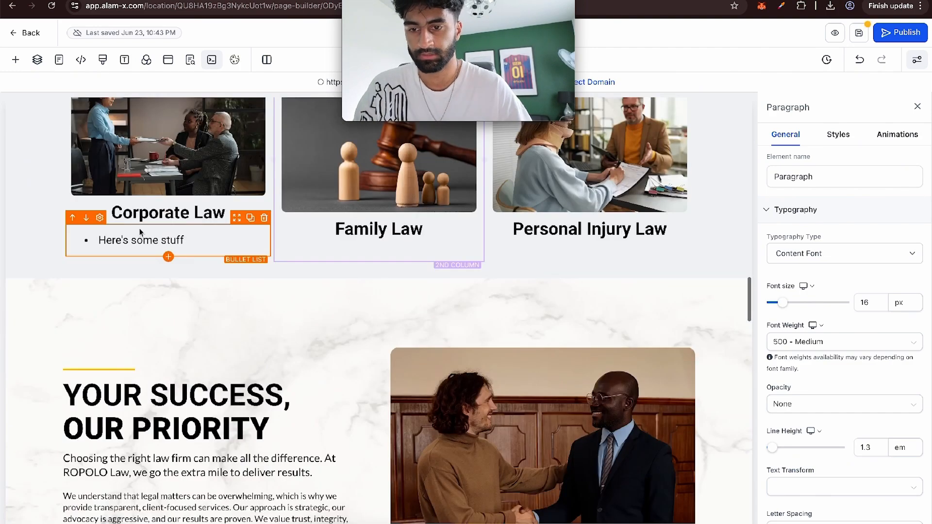
double_click(137, 238)
key(ctrl+v)
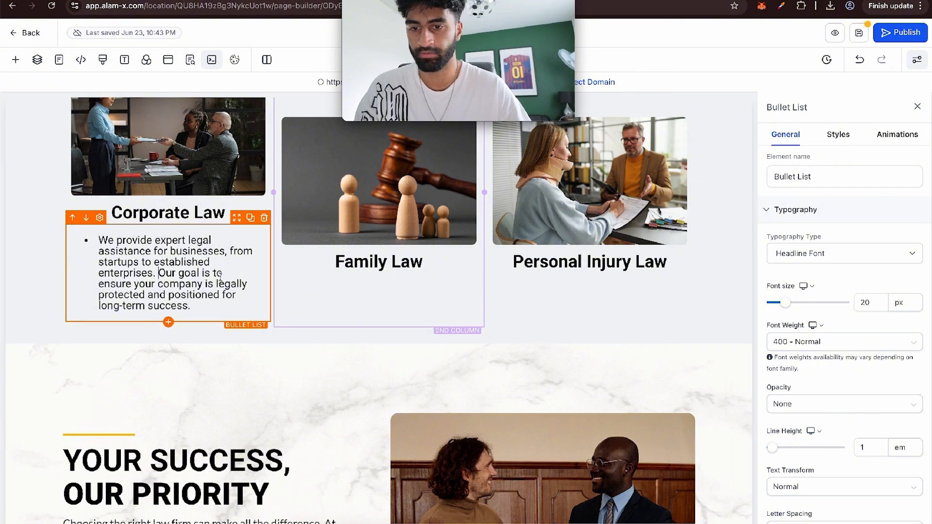
key(Return)
key(Return)
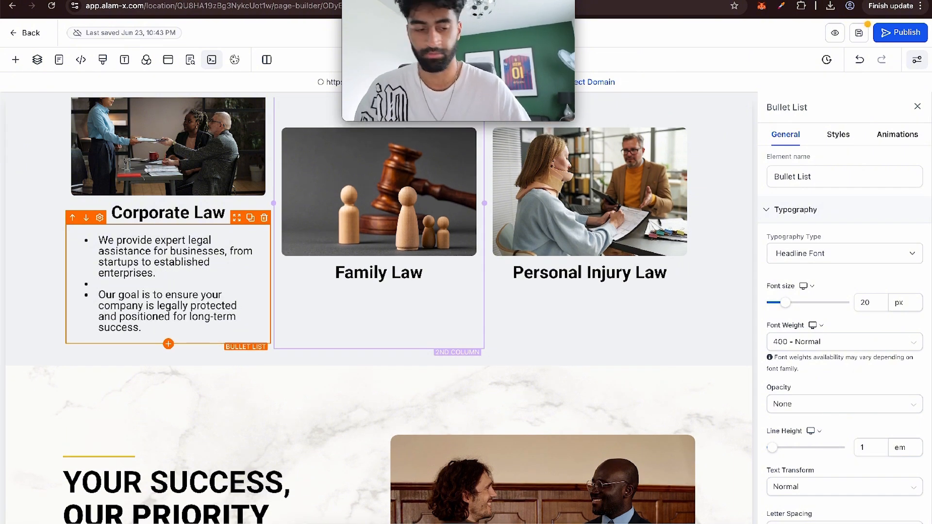
Step: Add a Sub-Headline below the new Family Law headline containing the description from the Family Law service card
click(331, 274)
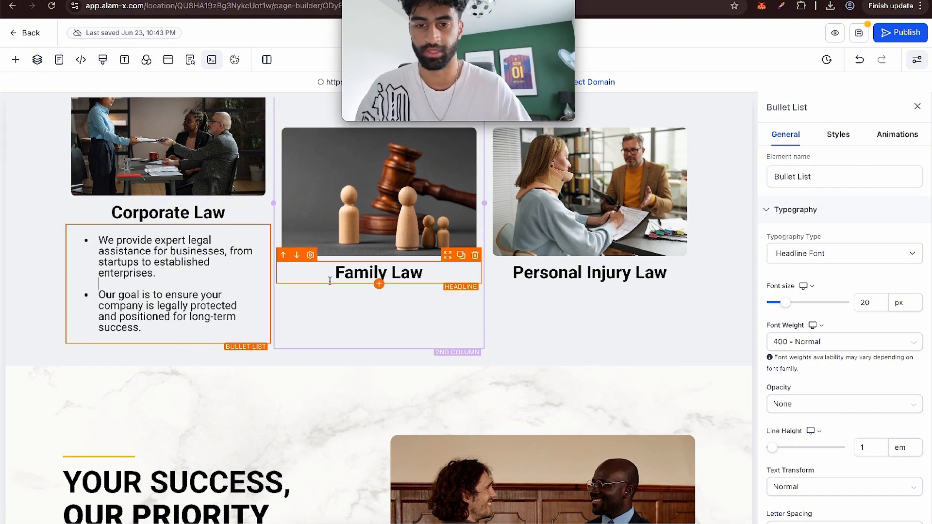
scroll(331, 275, up, 3)
scroll(331, 275, down, 3)
click(16, 60)
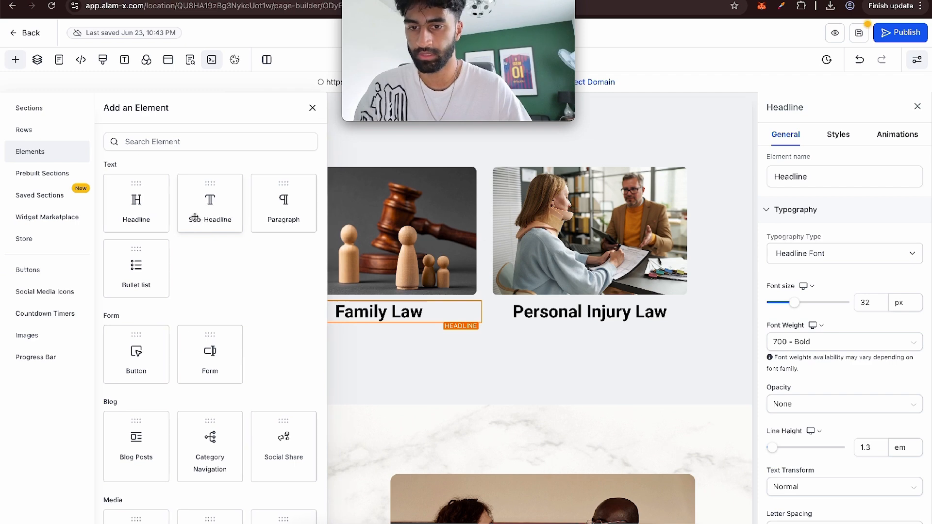
click(207, 222)
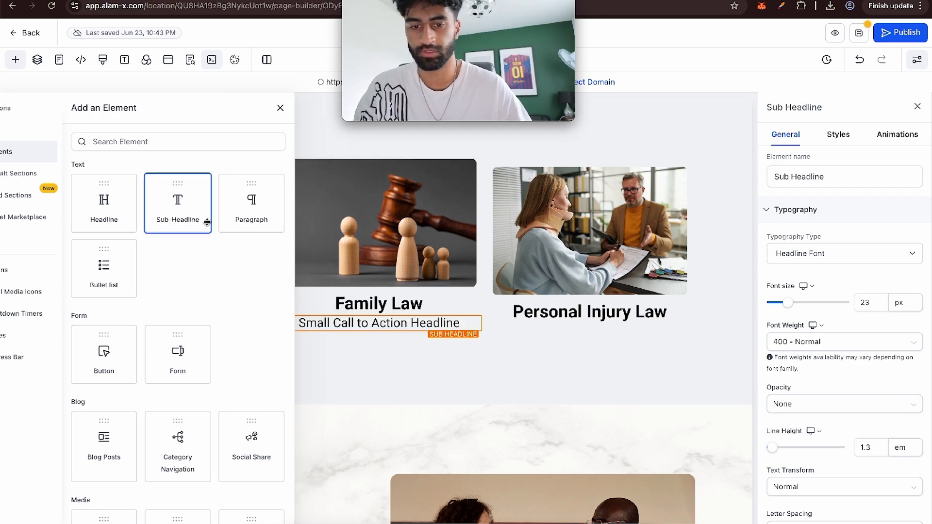
triple_click(360, 324)
text(Protecting families and individuals with compassionate, results-driven representation. Whether you’re going through a divorce or seeking child custody, we stand by your side with legal expertise .)
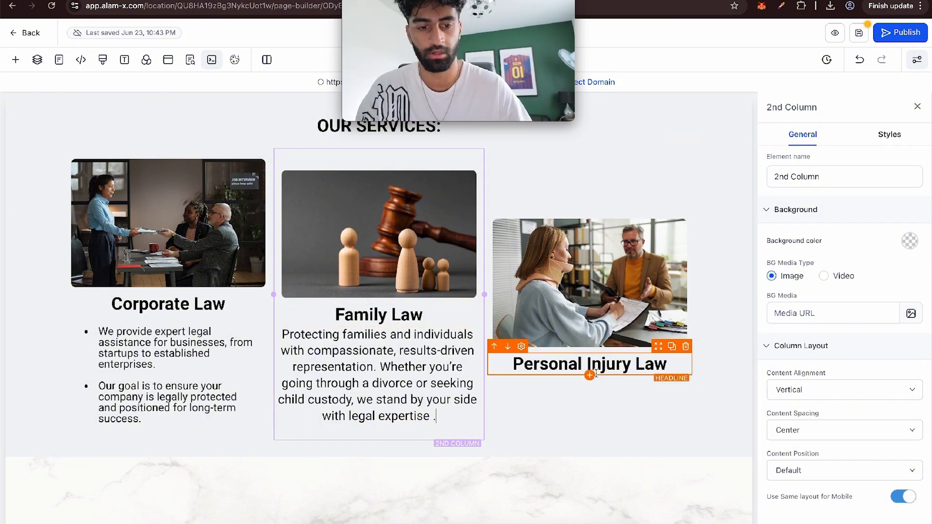
Step: Add a Paragraph below the new Personal Injury Law headline containing the description from the Personal Injury Law service card
click(590, 375)
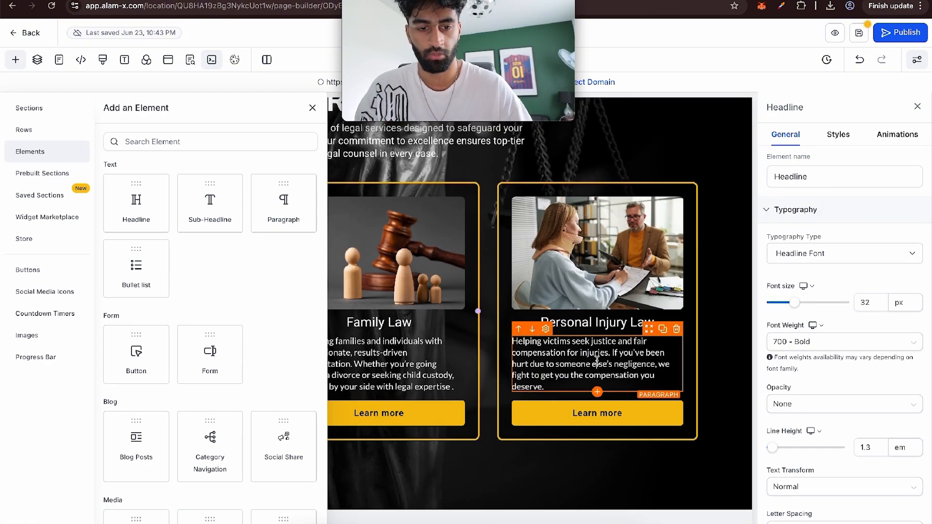
click(598, 362)
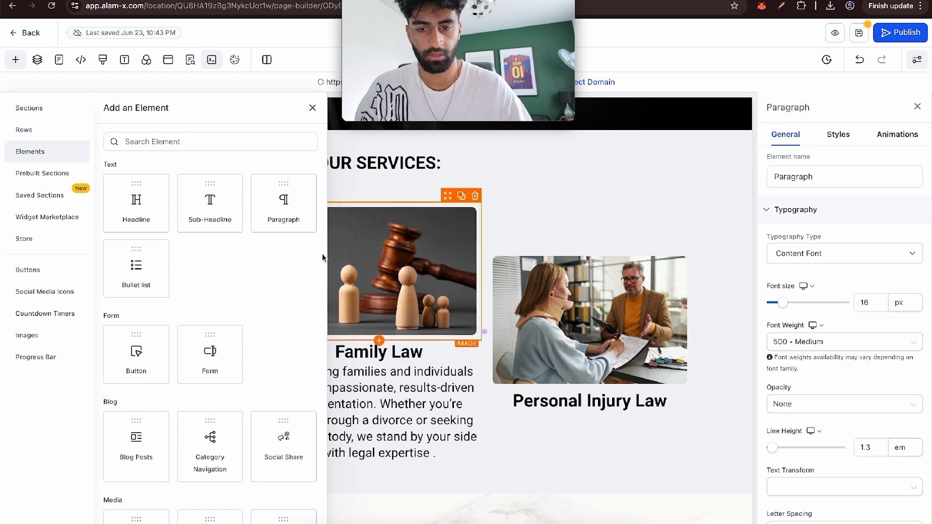
drag(284, 201, 681, 407)
scroll(594, 339, down, 3)
click(584, 343)
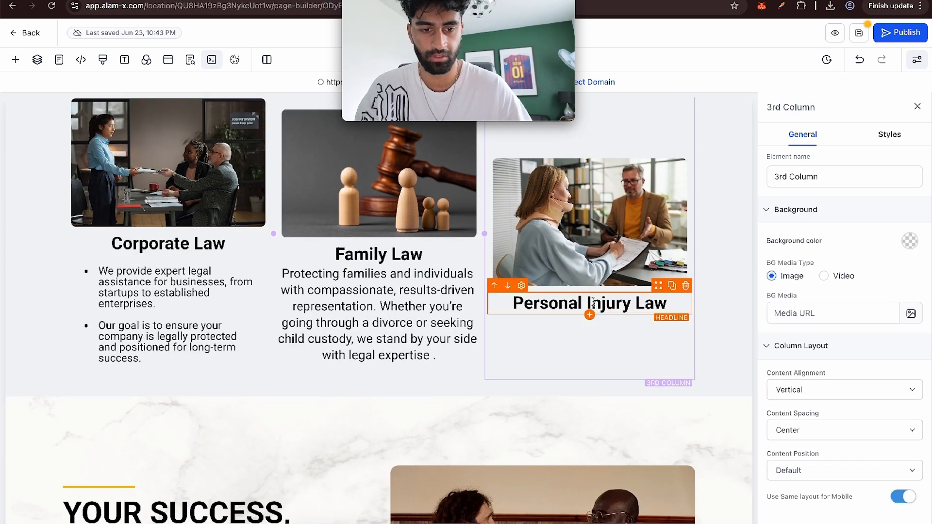
scroll(594, 301, up, 3)
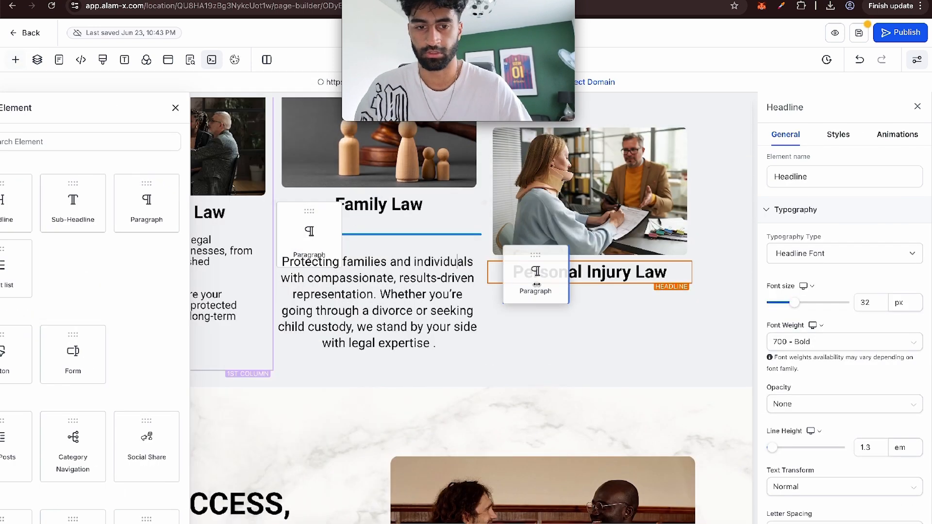
drag(537, 267, 580, 298)
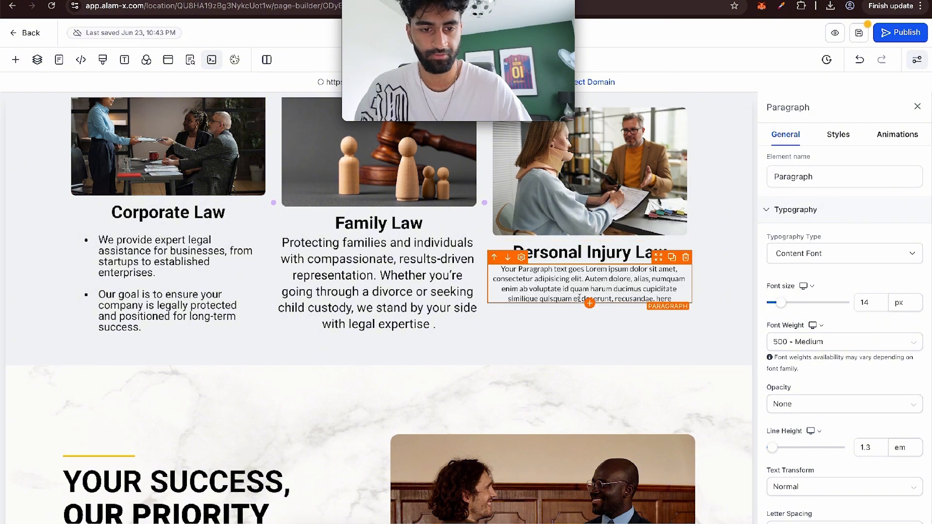
double_click(580, 299)
key(ctrl+a)
text(Helping victims seek justice and fair compensation for injuries. If you've been hurt due to someone else's negligence, we fight to get you the compensation you deserve.)
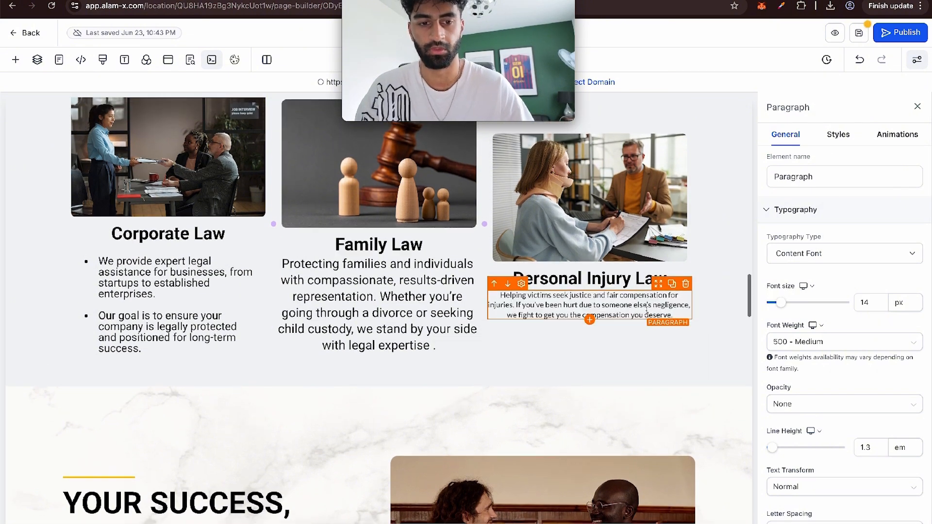
Step: Compare the three new service columns with the original cards and their Learn more buttons
click(617, 381)
scroll(618, 383, up, 2)
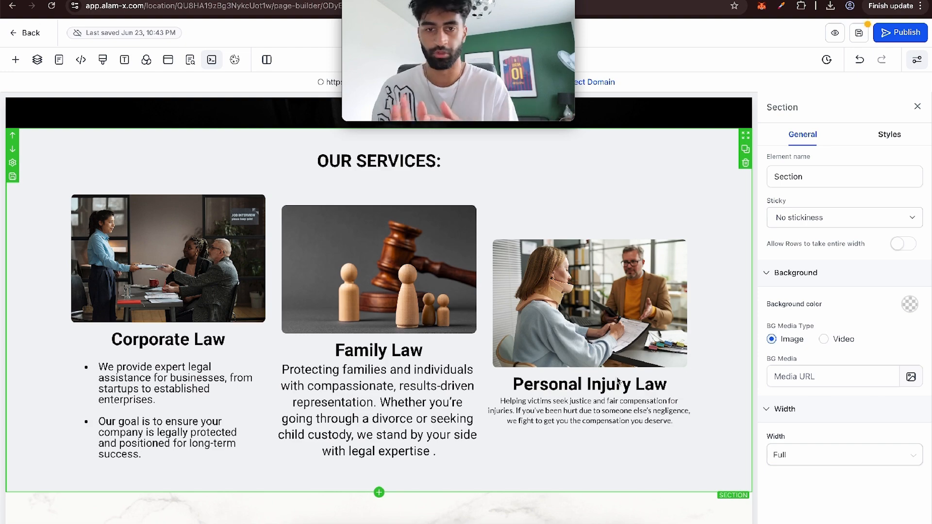
scroll(291, 378, up, 5)
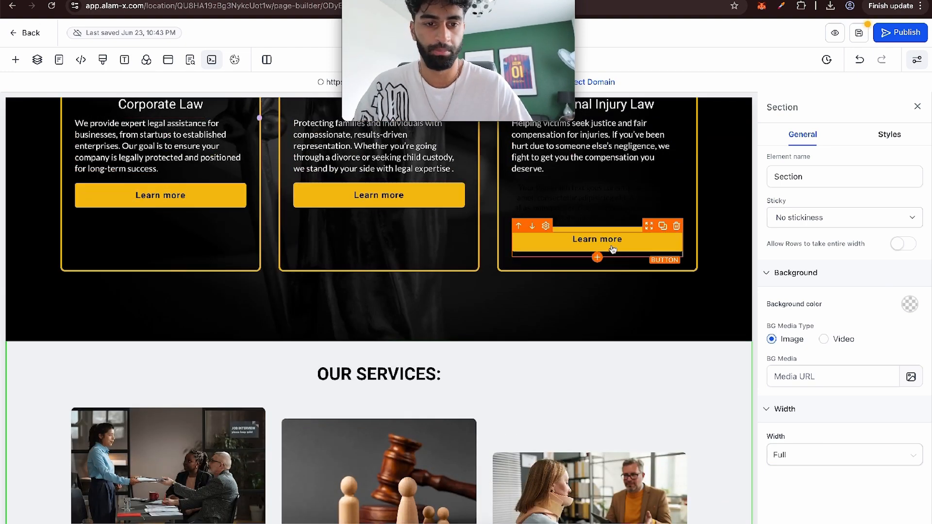
scroll(595, 240, up, 4)
click(721, 252)
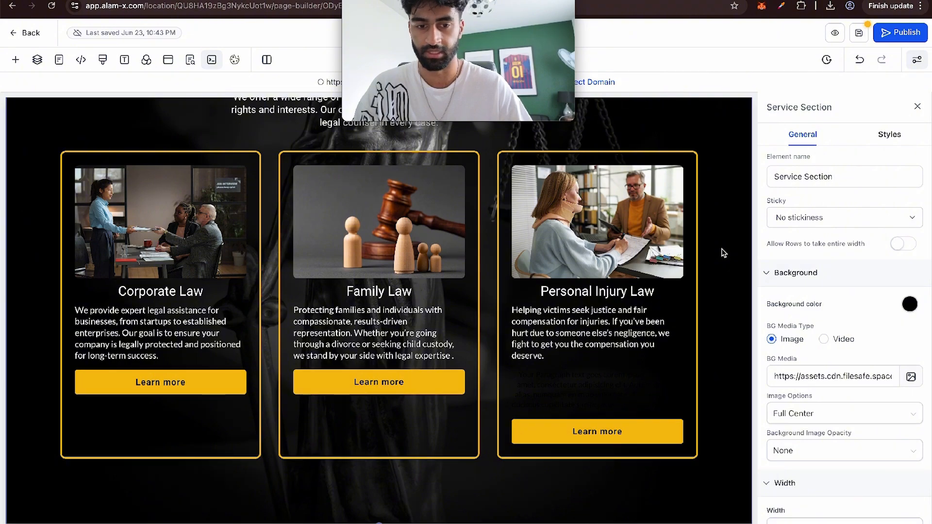
scroll(724, 250, up, 1)
scroll(624, 319, down, 7)
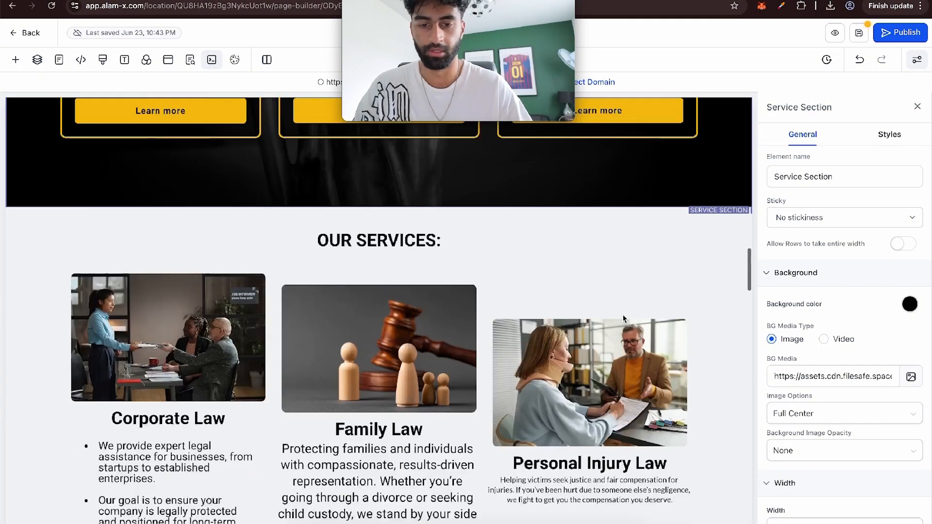
scroll(624, 318, down, 5)
Step: Search the elements for "butt" and add a Button below the Corporate Law bullet list
click(169, 328)
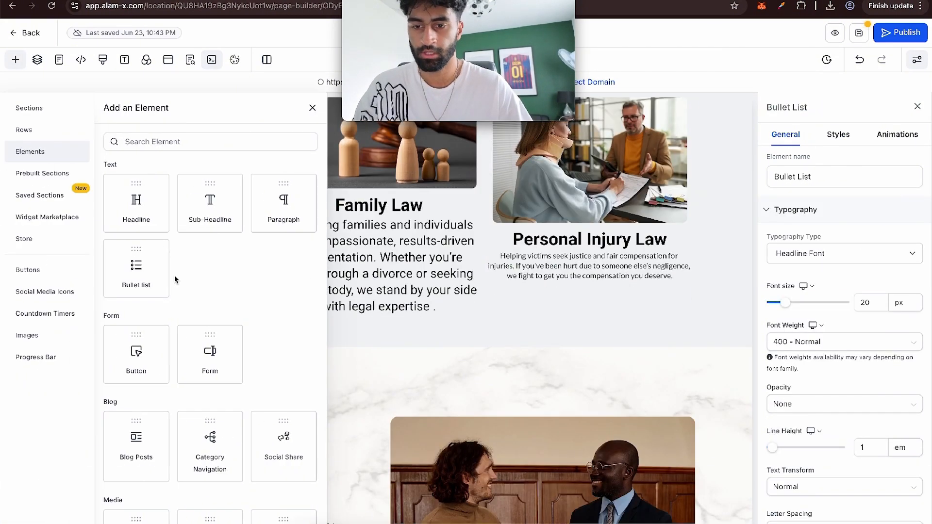
scroll(185, 284, down, 1)
scroll(194, 287, up, 1)
click(184, 142)
text(b)
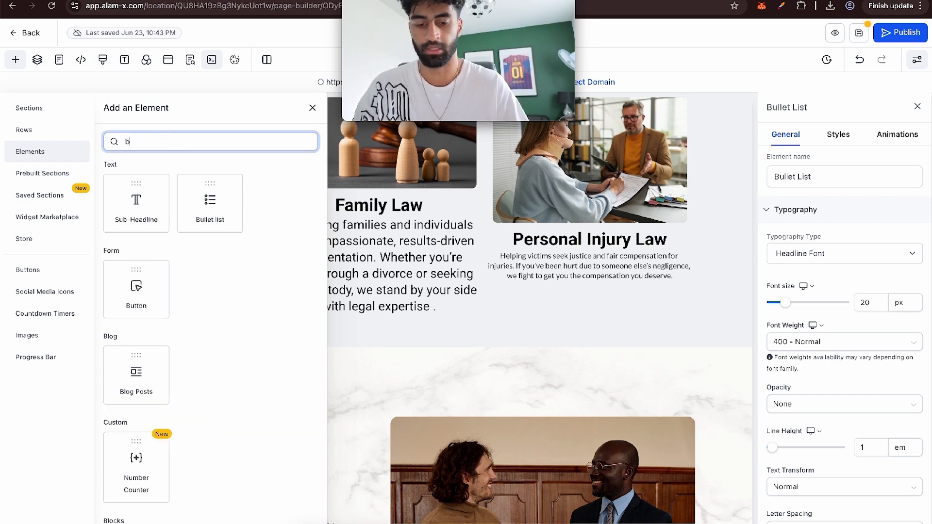
text(utt)
drag(146, 214, 177, 348)
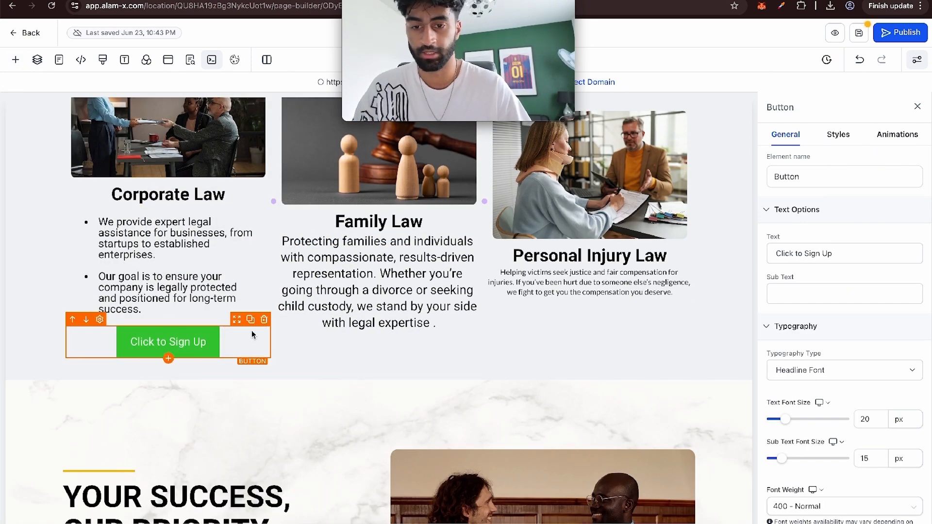
Step: Duplicate the Click to Sign Up button and place the copies below the Family Law and Personal Injury Law descriptions
click(251, 320)
drag(247, 373, 439, 334)
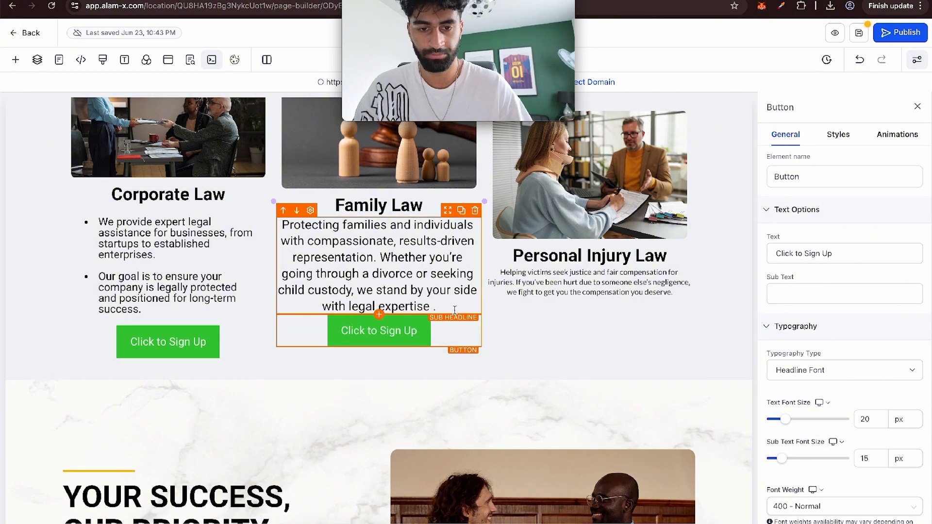
click(462, 311)
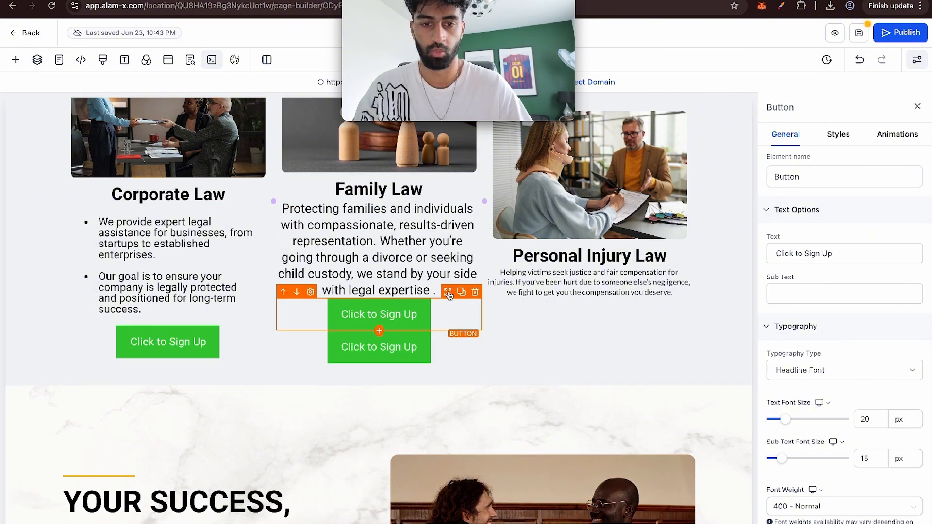
drag(448, 292, 592, 301)
click(588, 398)
scroll(587, 398, up, 2)
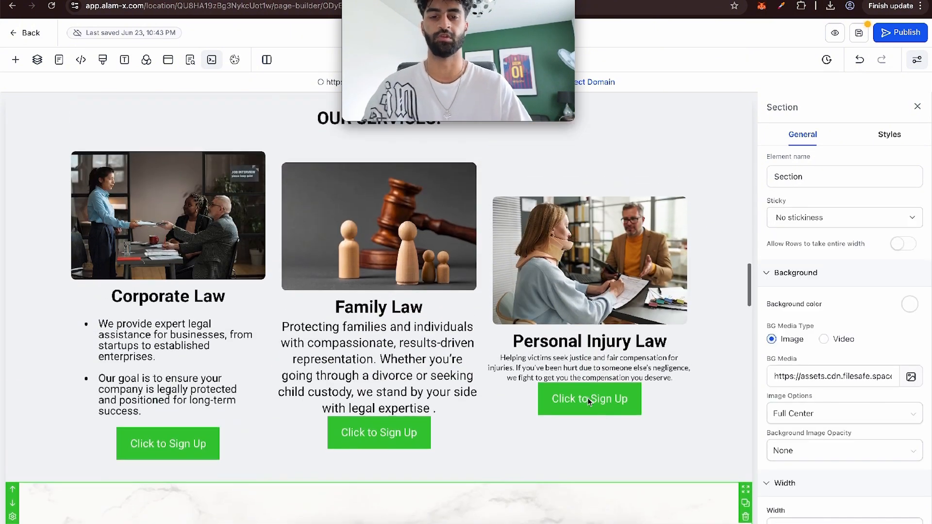
Step: Replace the Family Law sub-headline with a duplicate of the Personal Injury Law paragraph, placed between the headline and button
click(378, 369)
click(475, 331)
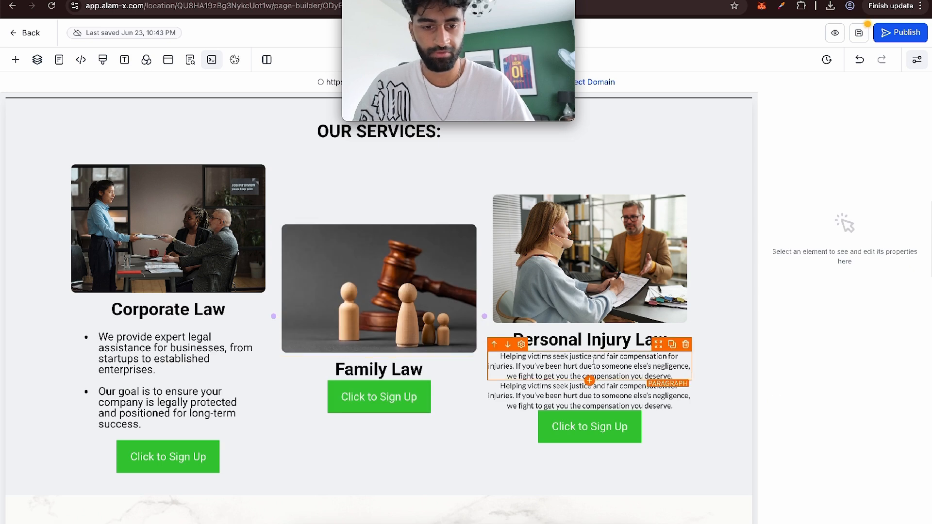
drag(663, 352, 432, 383)
click(543, 378)
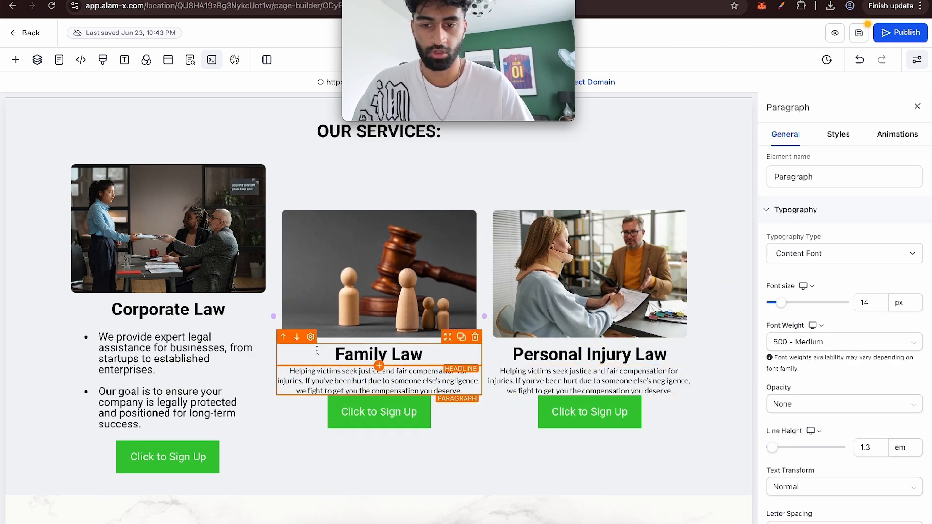
Step: Replace the Corporate Law bullet list with a duplicate of the Family Law paragraph, placed between the headline and button
click(265, 314)
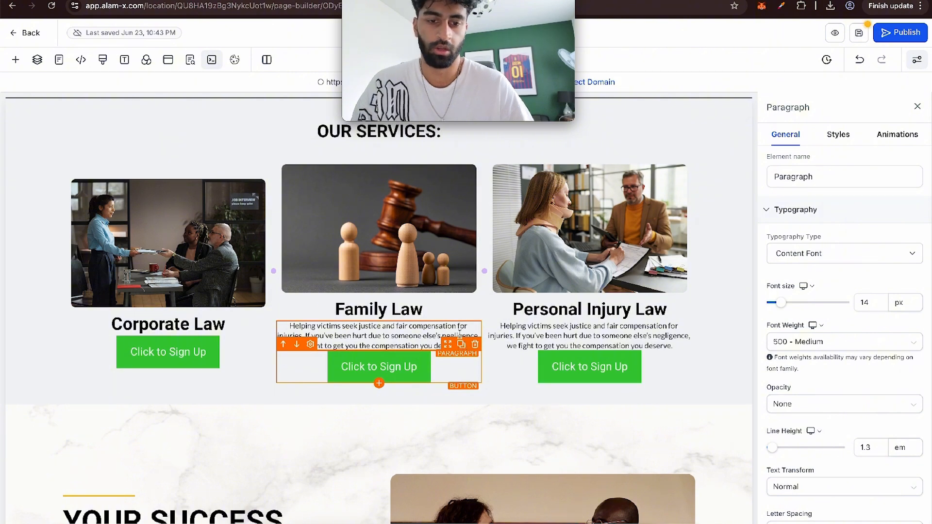
drag(460, 334, 194, 336)
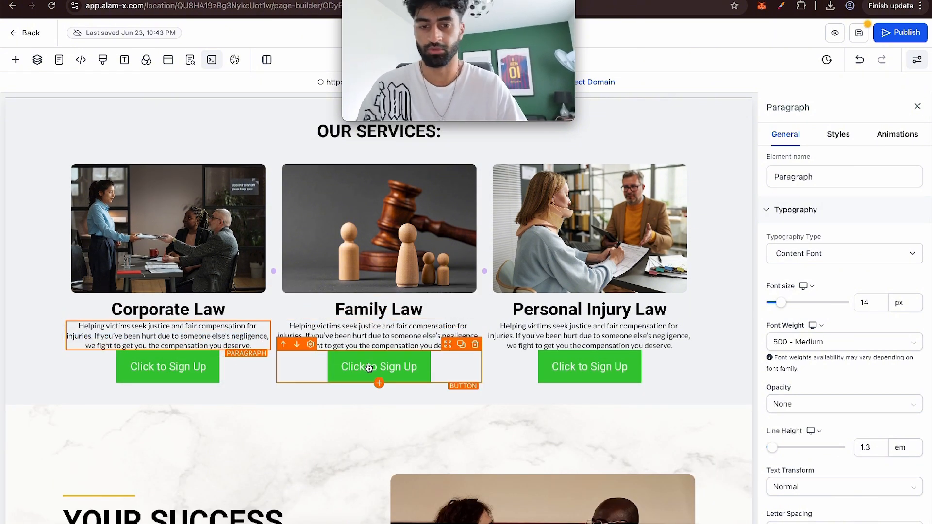
click(351, 391)
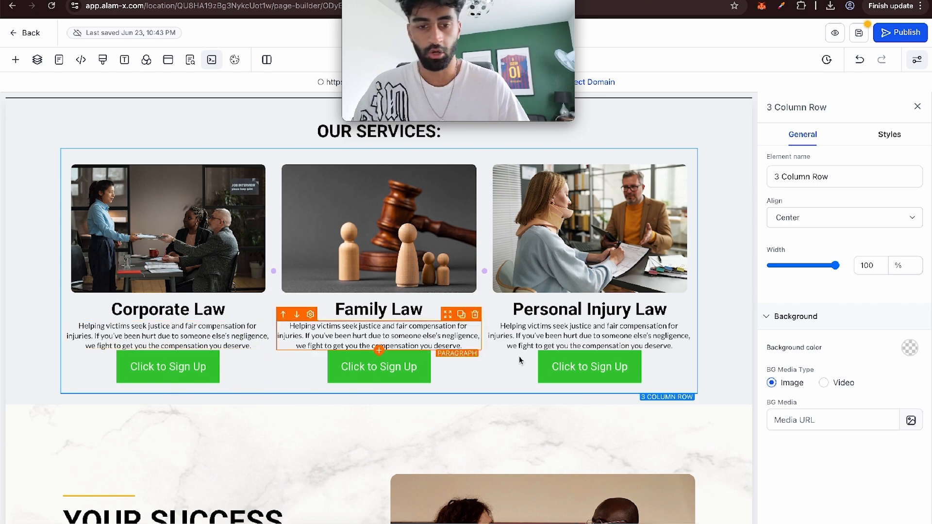
Step: Change the text of the button in the new Corporate Law column to "Book Now"
scroll(365, 285, up, 7)
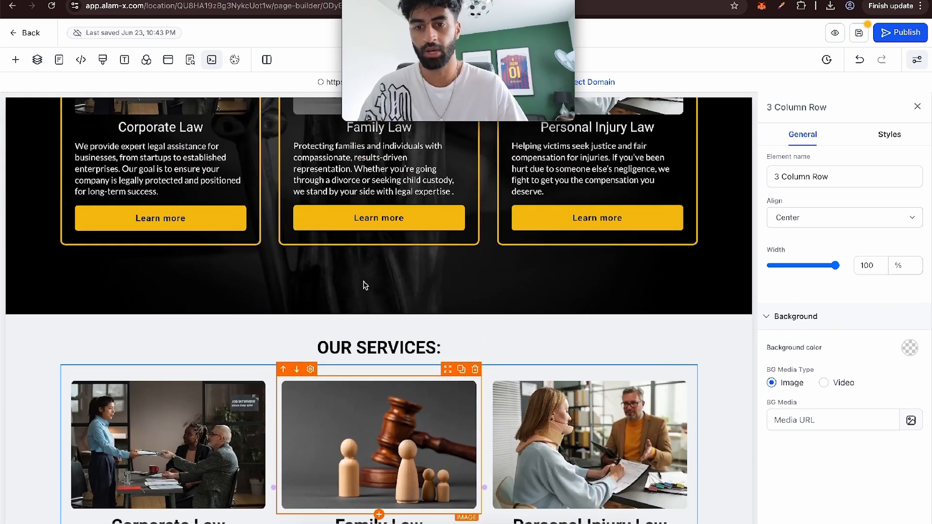
scroll(276, 300, up, 1)
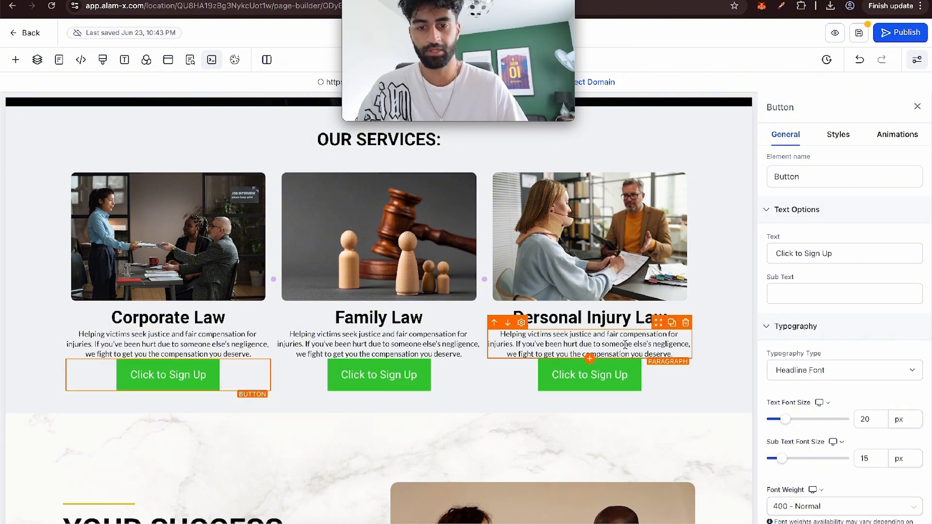
scroll(796, 393, down, 8)
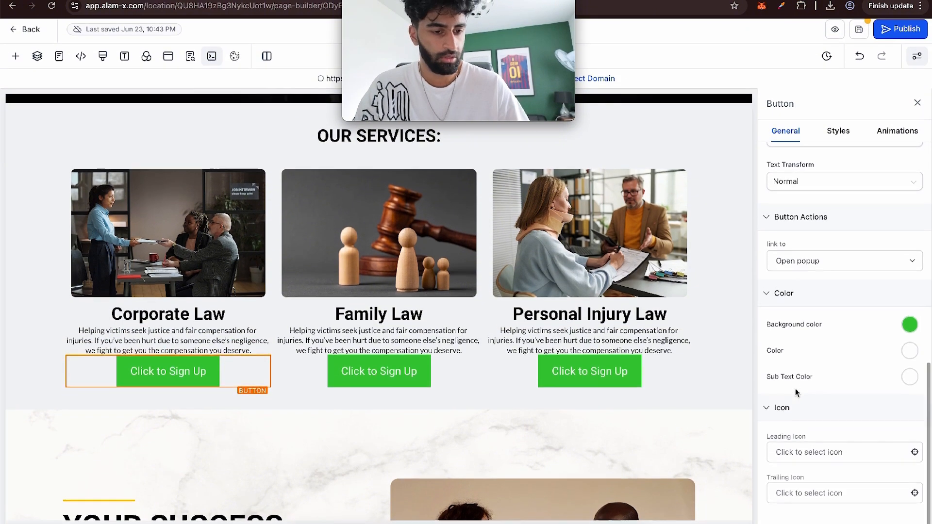
scroll(804, 301, up, 8)
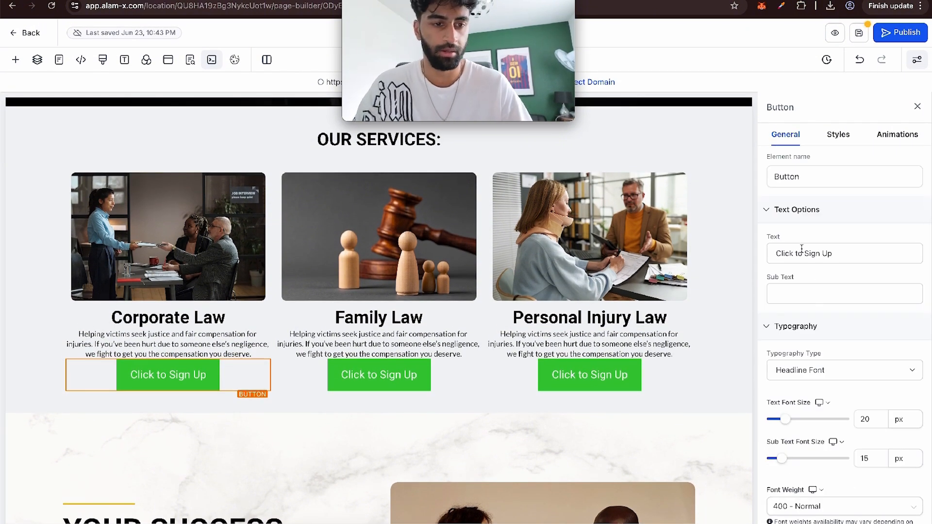
click(826, 253)
key(super+a)
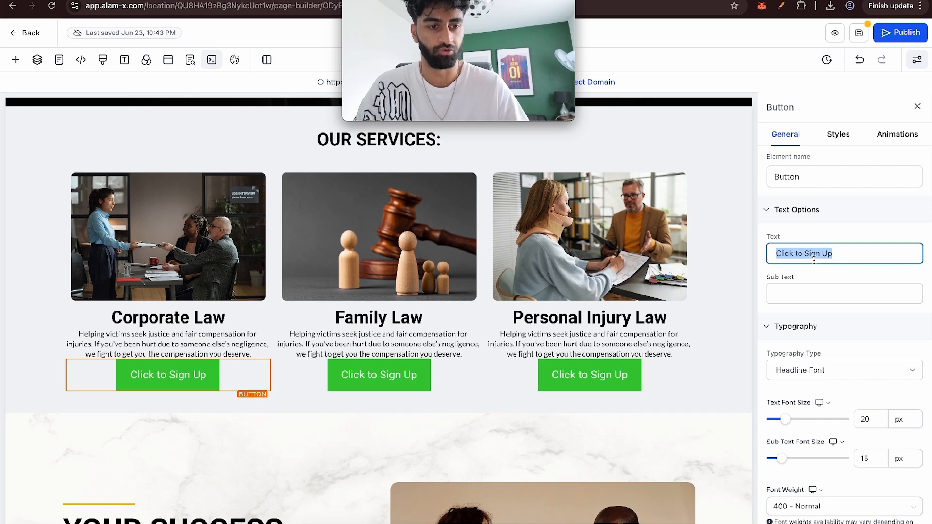
key(BackSpace)
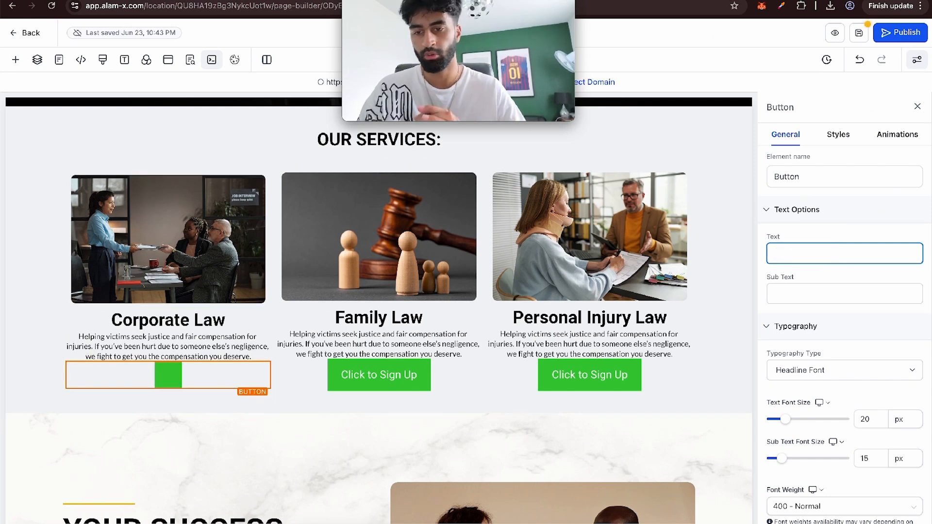
text(Book Now)
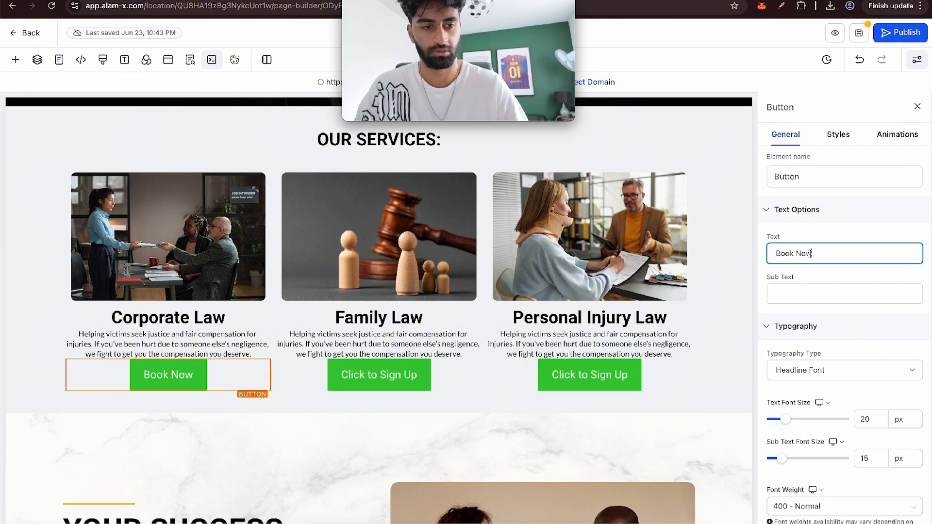
Step: Set the text of the Family Law and Personal Injury Law buttons to "Book Now"
click(379, 374)
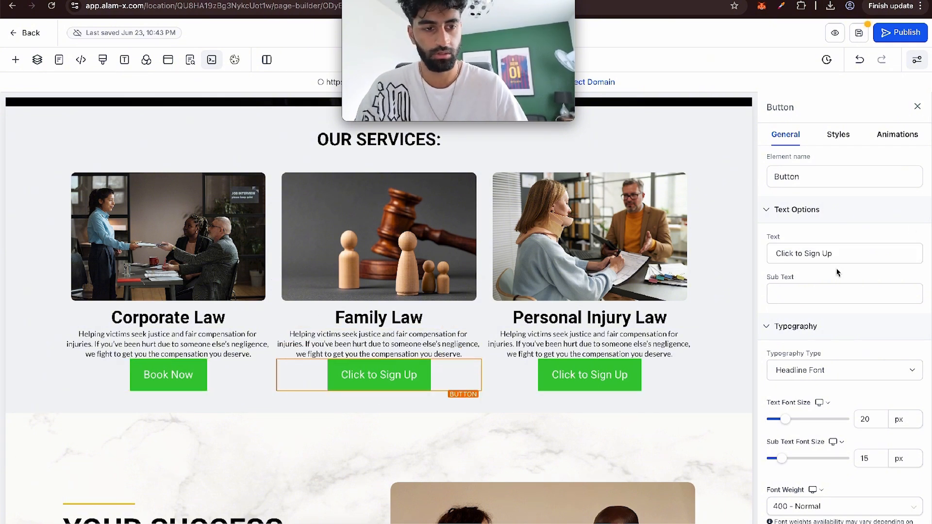
key(alt+shift+Right)
key(shift+End)
text(Book Now)
click(590, 375)
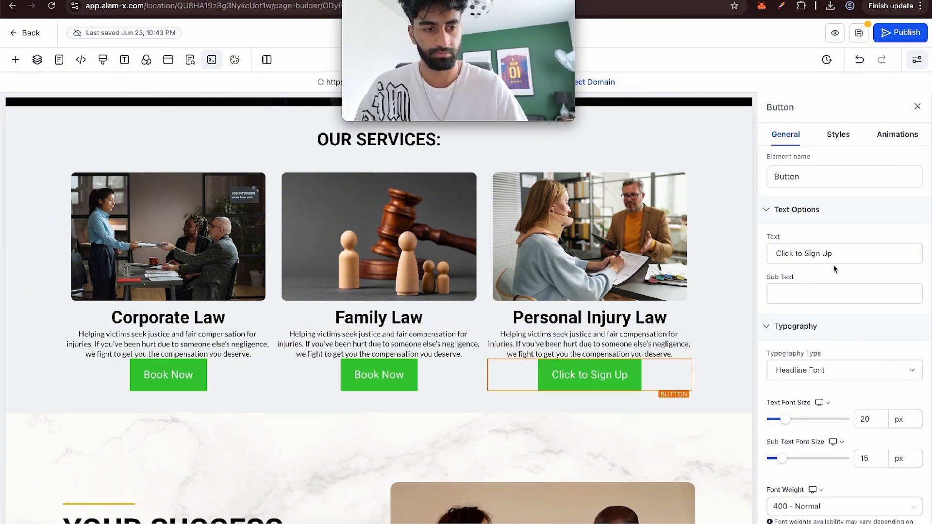
triple_click(843, 259)
text(Book Now)
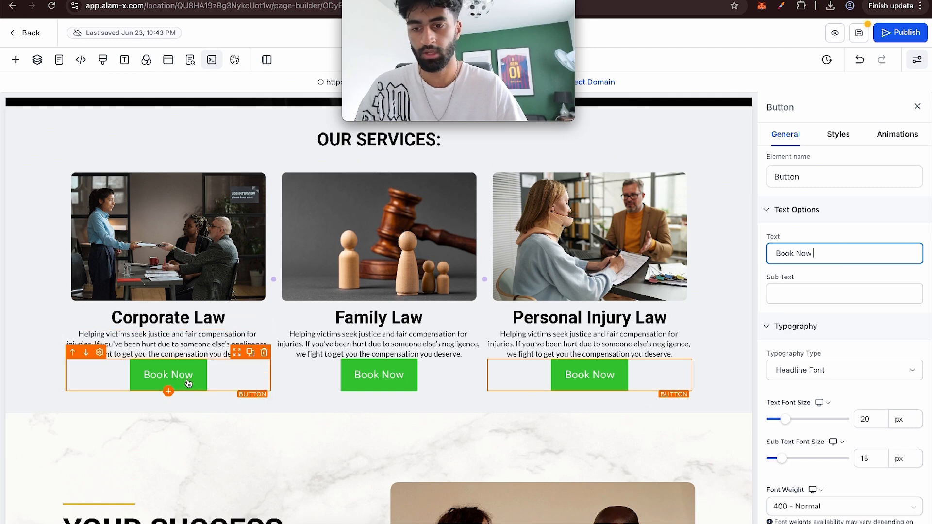
Step: Try "click here" as the sub text of the Corporate Law Book Now button, and clear it again
click(168, 375)
click(788, 286)
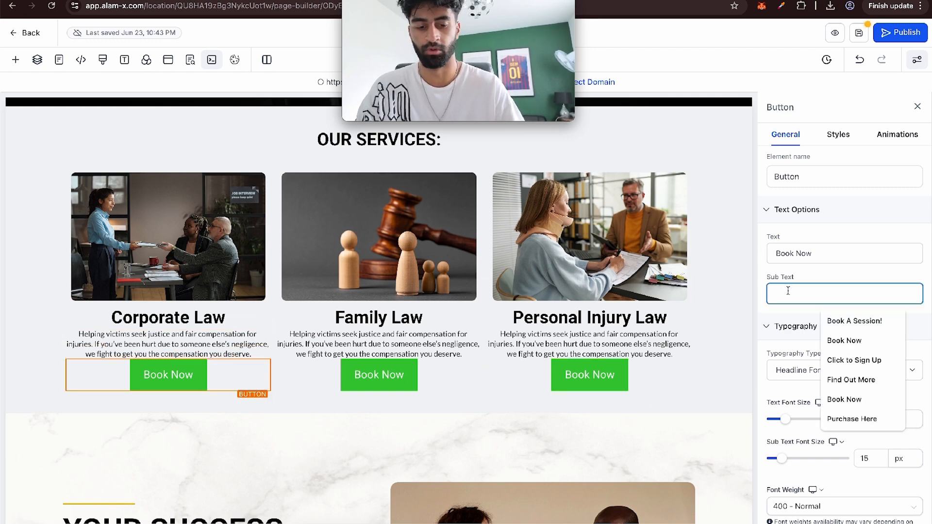
text(click here)
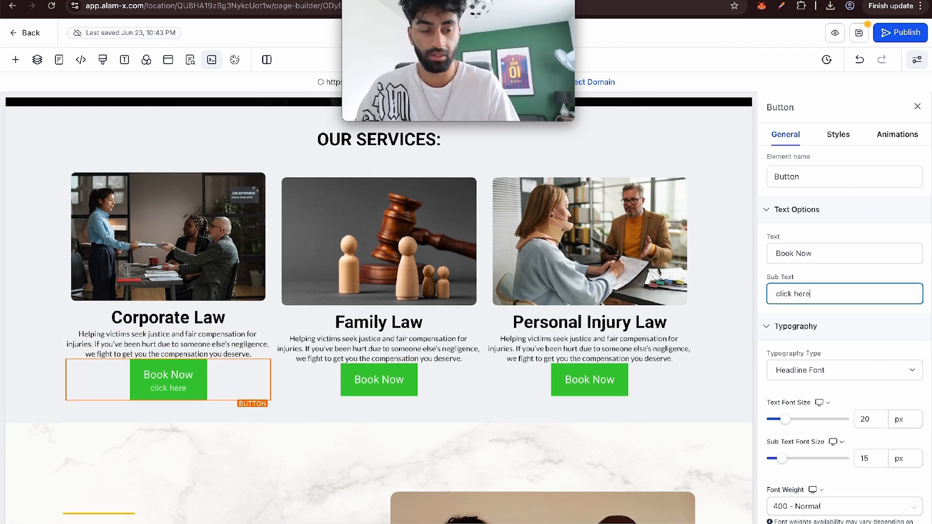
key(BackSpace)
key(BackSpace)
key(BackSpace)
key(BackSpace)
key(BackSpace)
key(BackSpace)
key(BackSpace)
key(BackSpace)
key(BackSpace)
click(196, 375)
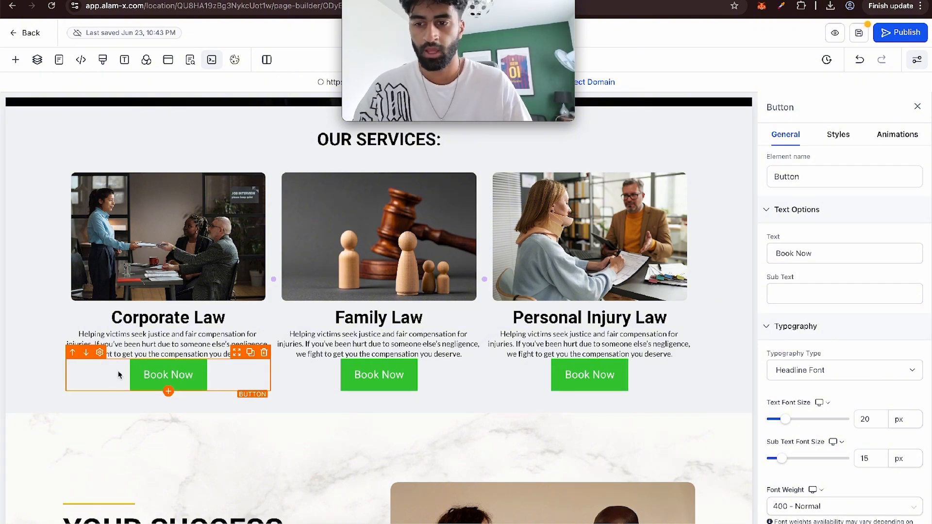
Step: Compare the Book Now buttons under OUR SERVICES with the Learn more buttons of the original service cards
scroll(207, 386, up, 6)
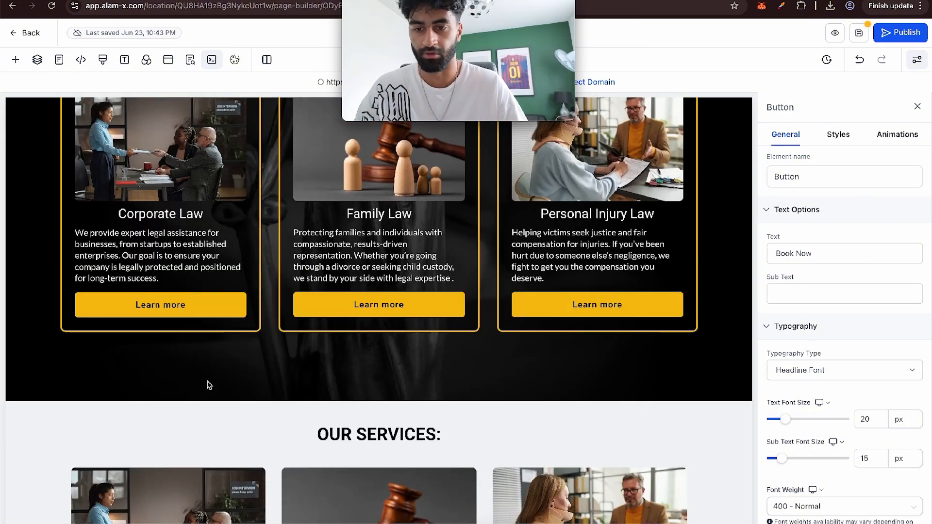
scroll(206, 384, down, 5)
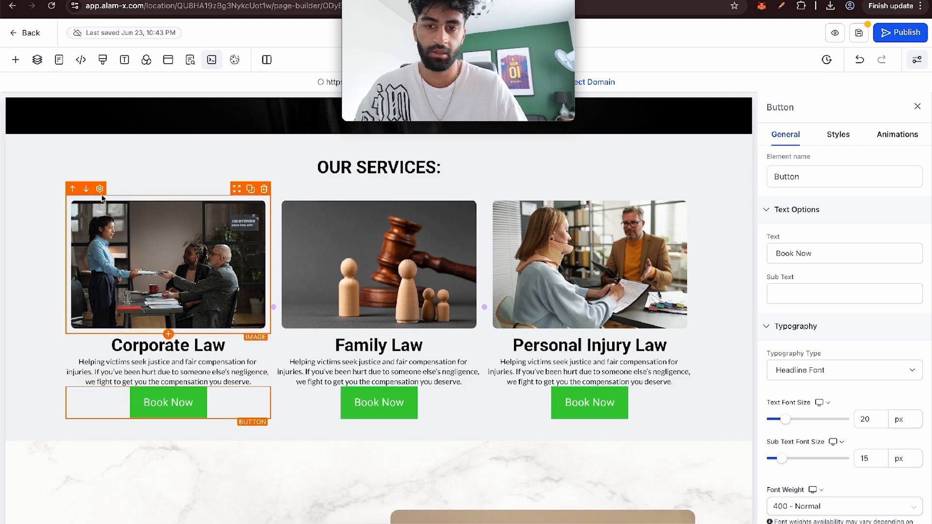
scroll(55, 304, up, 5)
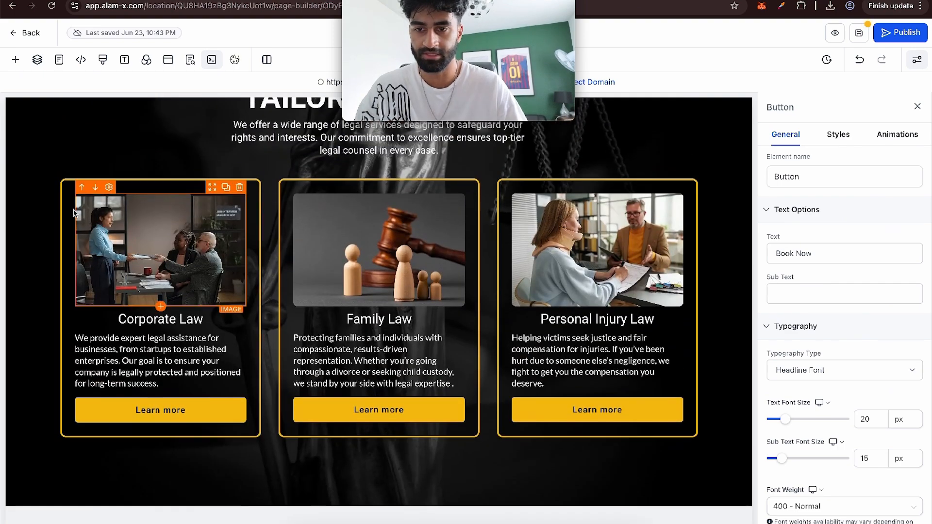
scroll(55, 305, down, 8)
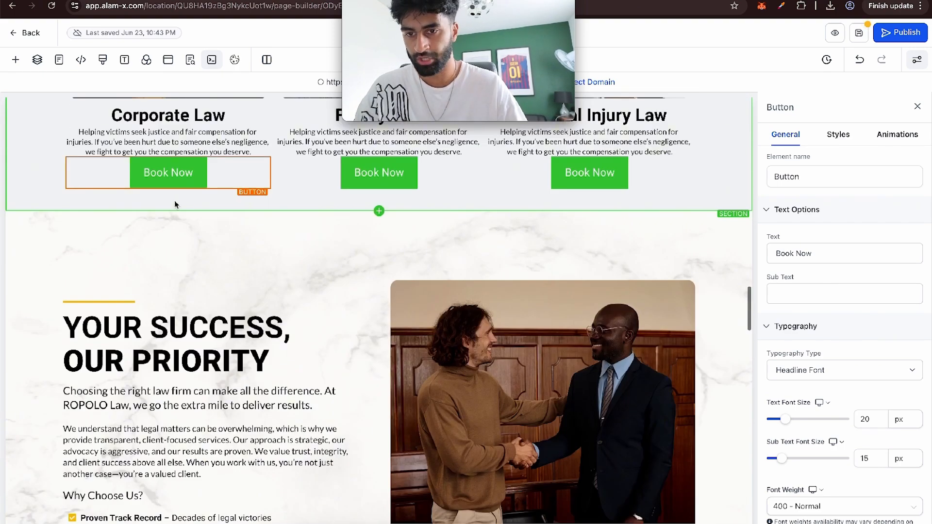
scroll(181, 301, up, 3)
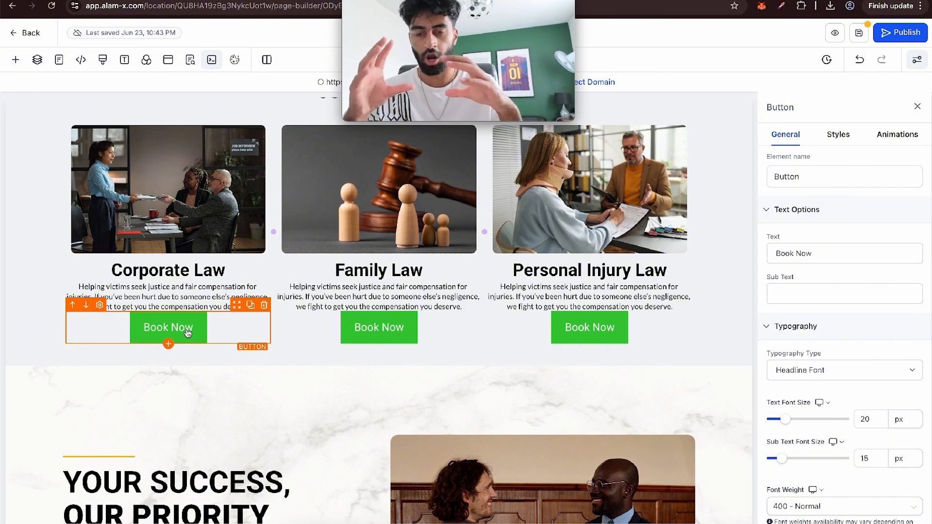
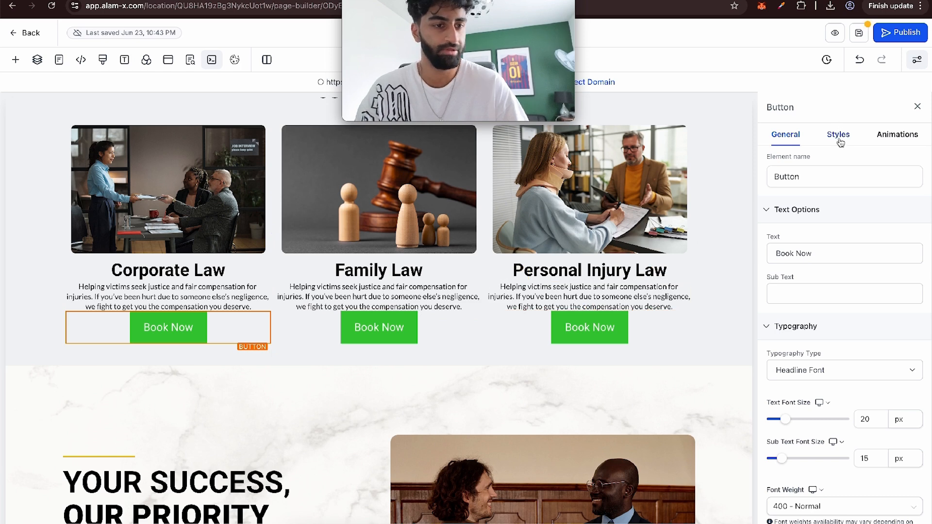
scroll(559, 298, up, 2)
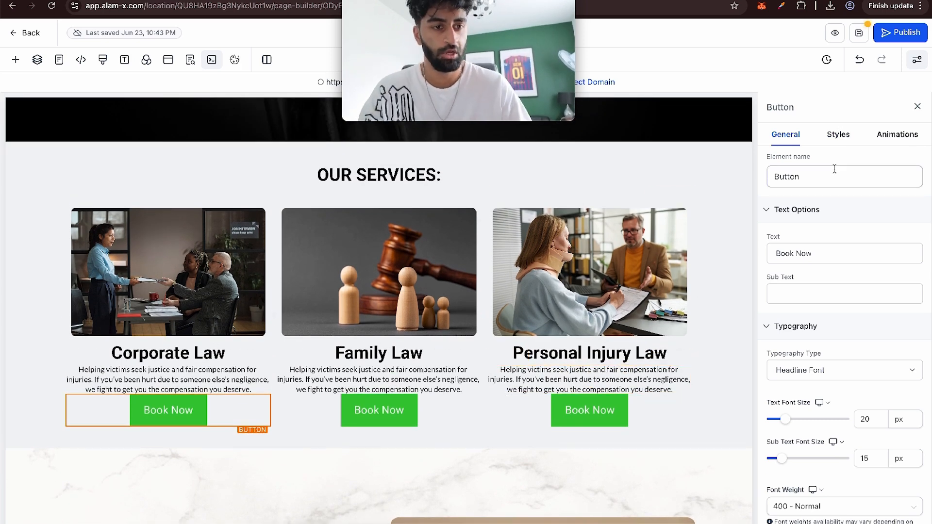
Step: Try the Fill Width setting on the Corporate Law Book Now button, and return it to Fluid
click(842, 140)
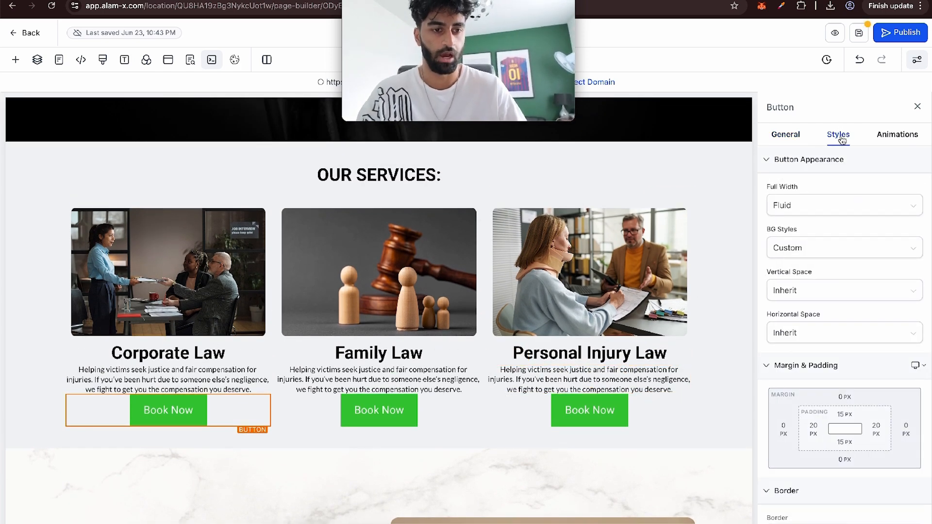
click(808, 294)
click(815, 271)
click(808, 205)
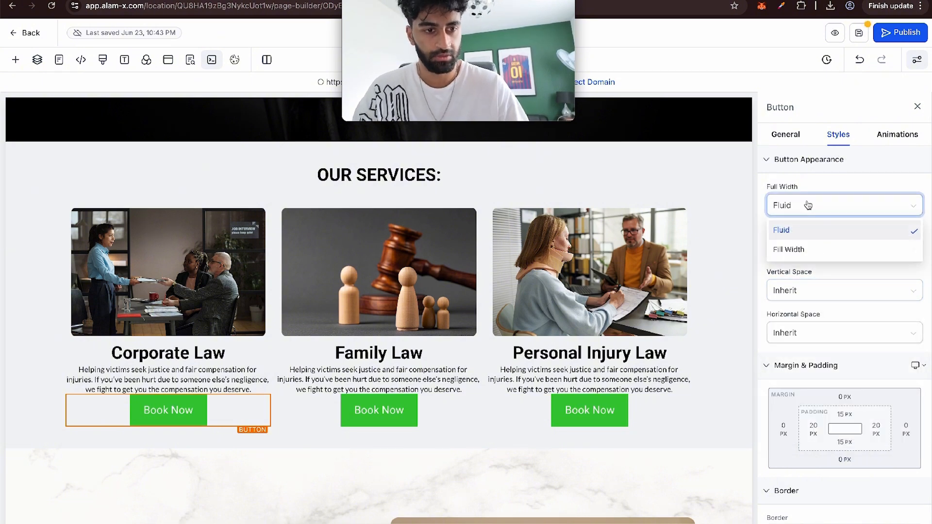
click(799, 250)
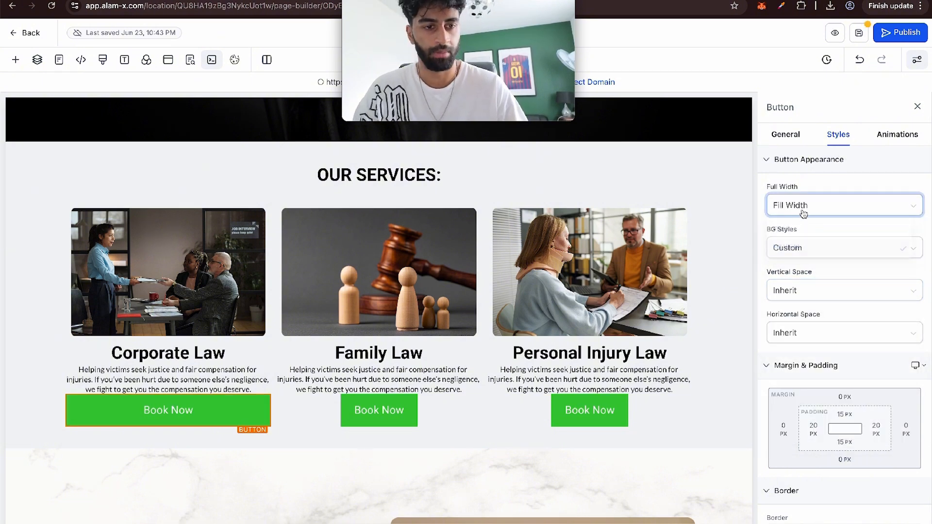
click(793, 207)
click(794, 230)
Step: Try the Line Flat background style on the Corporate Law Book Now button, and switch back to Custom
click(795, 248)
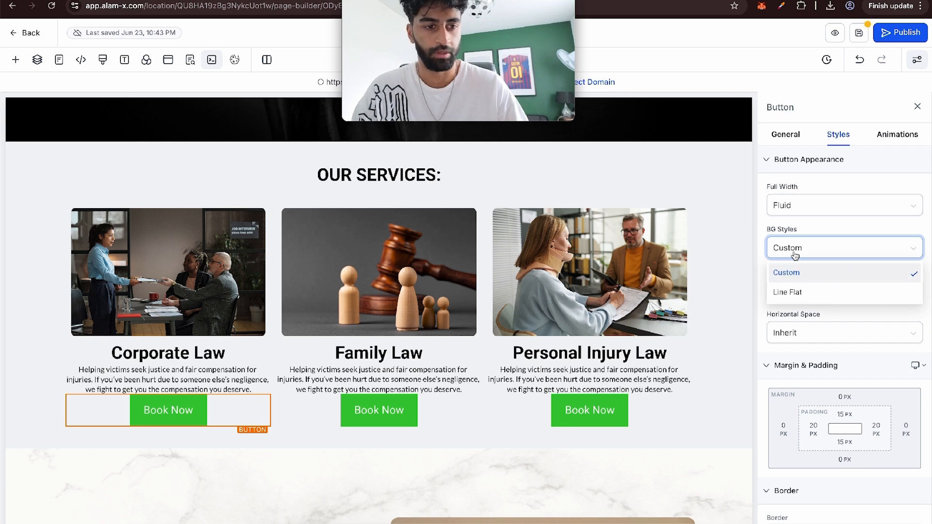
click(798, 292)
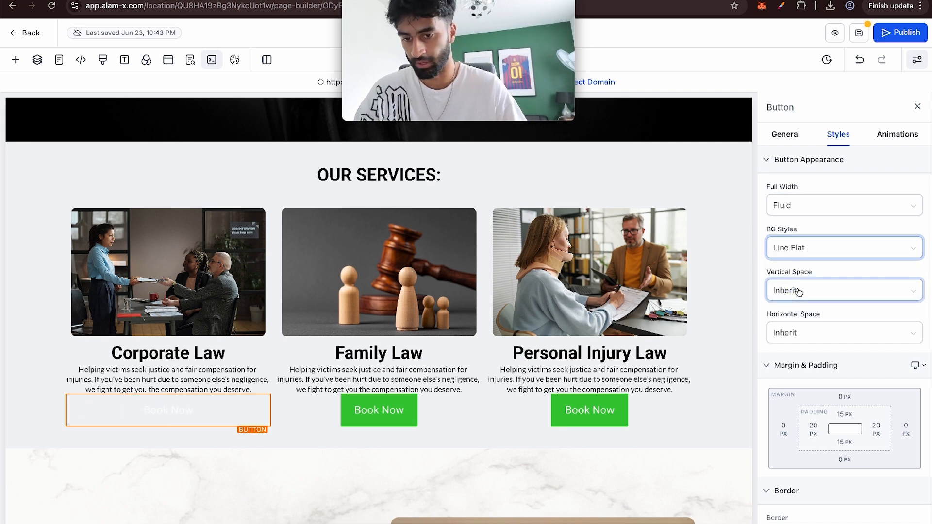
click(799, 291)
click(809, 258)
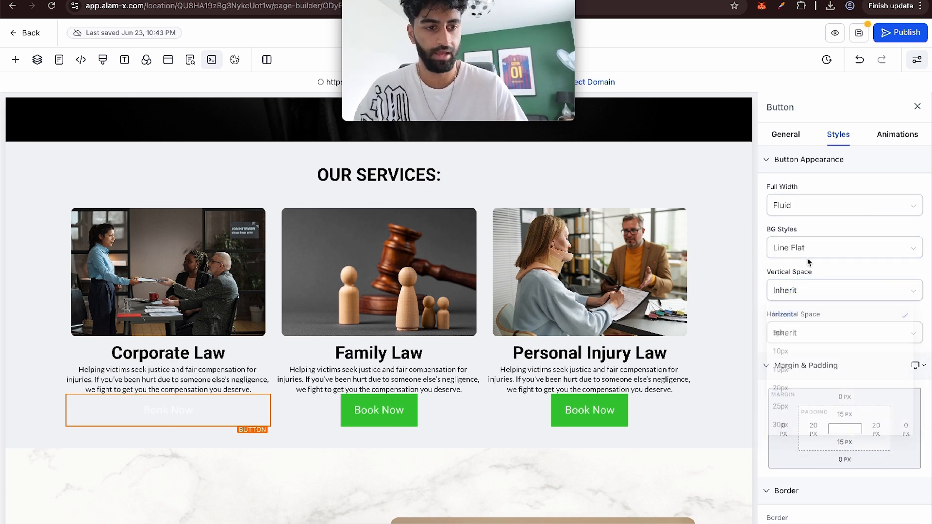
click(805, 273)
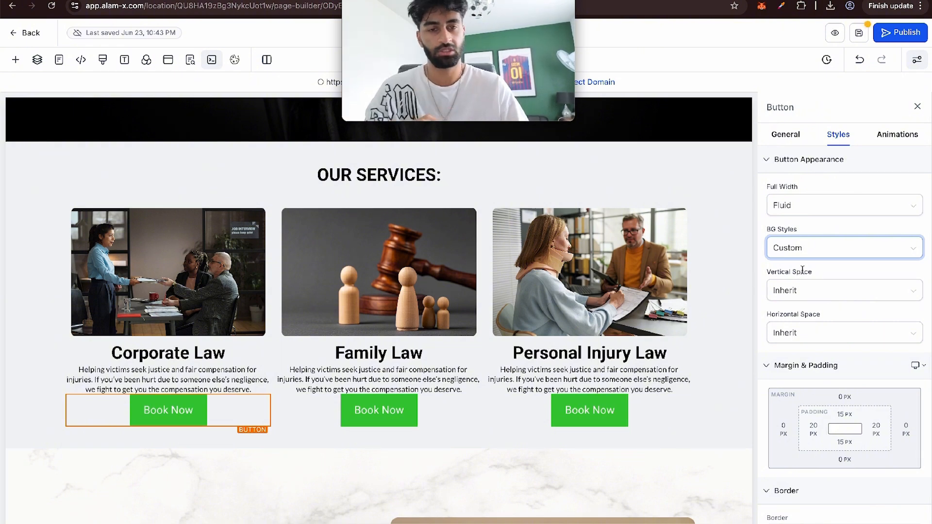
Step: Try a vertical space of 25px on the Corporate Law Book Now button, and restore Inherit
click(804, 291)
click(790, 411)
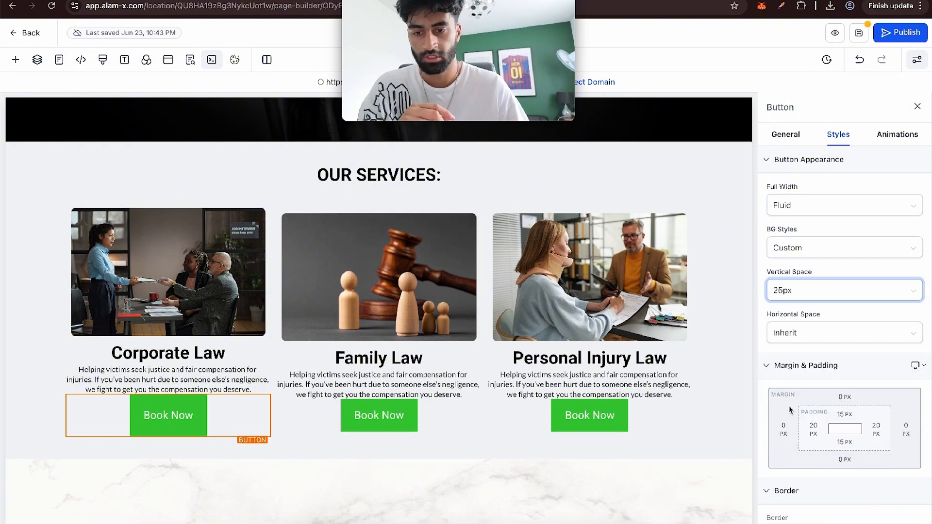
click(788, 291)
click(809, 313)
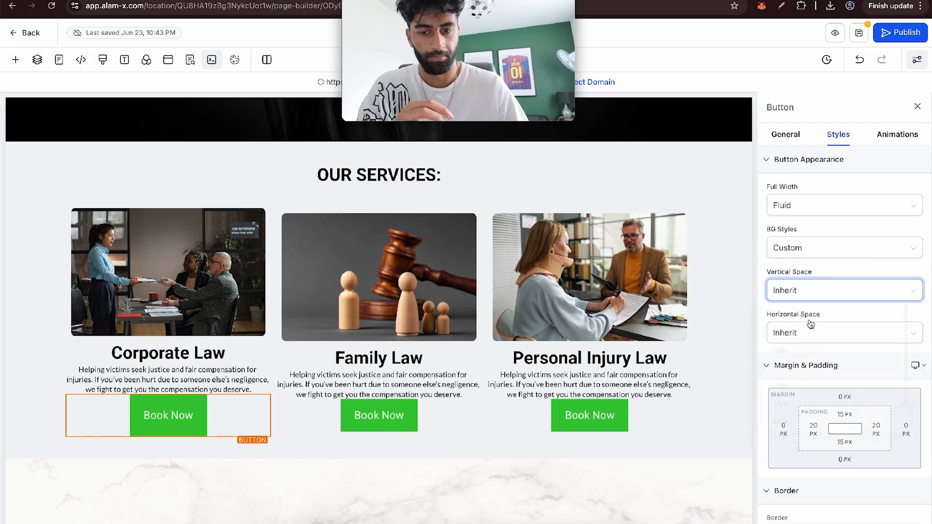
Step: Try a horizontal space of 40px on the Corporate Law Book Now button, and set it to 0px
click(817, 332)
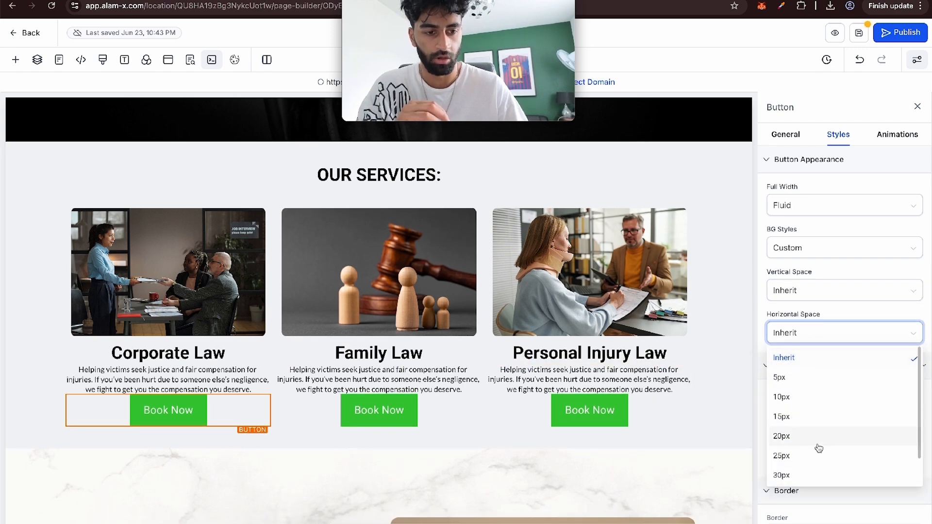
click(818, 443)
click(796, 339)
scroll(804, 403, down, 2)
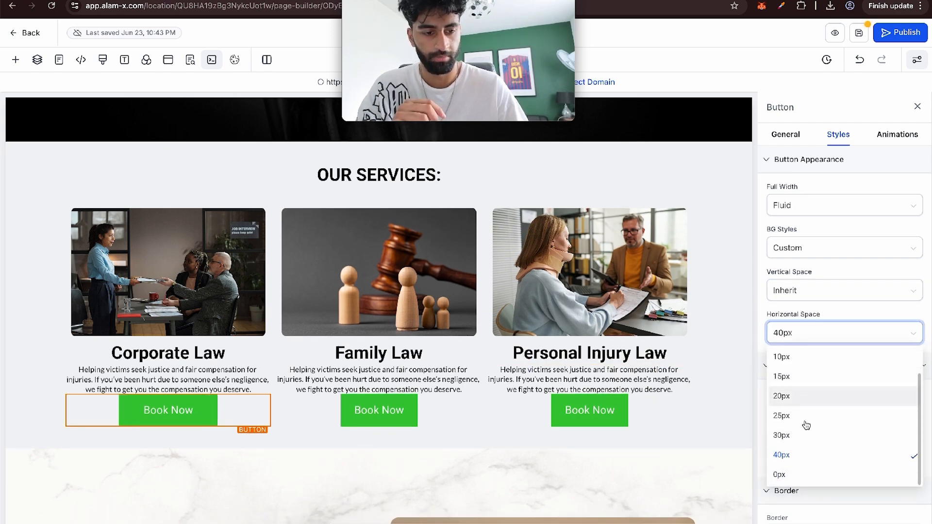
click(813, 477)
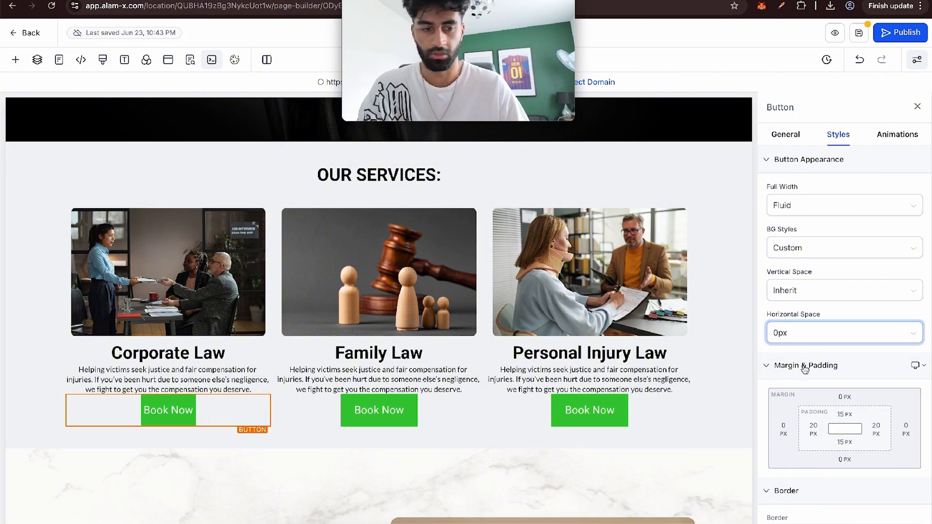
Step: Restore the horizontal space of the Corporate Law Book Now button to Inherit
click(808, 337)
scroll(806, 379, up, 2)
click(803, 357)
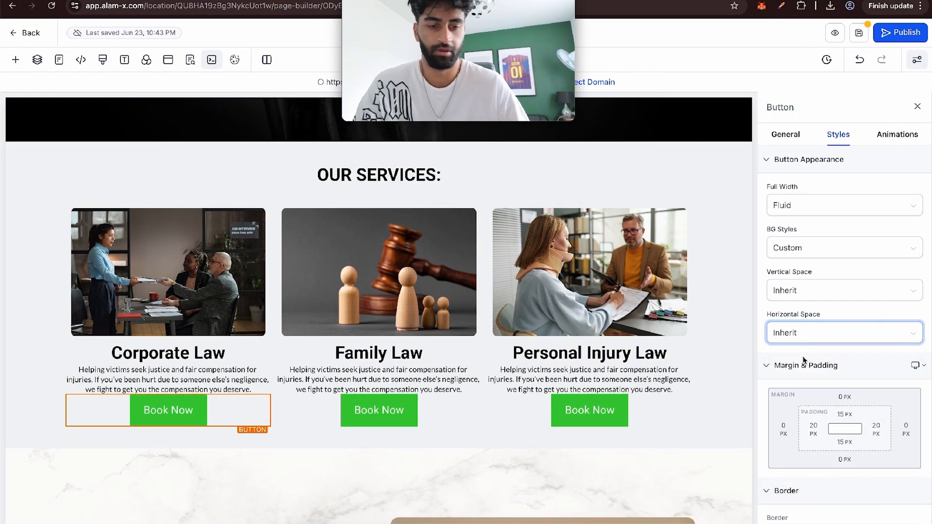
Step: Apply a Full Border to the Corporate Law Book Now button
scroll(292, 386, down, 1)
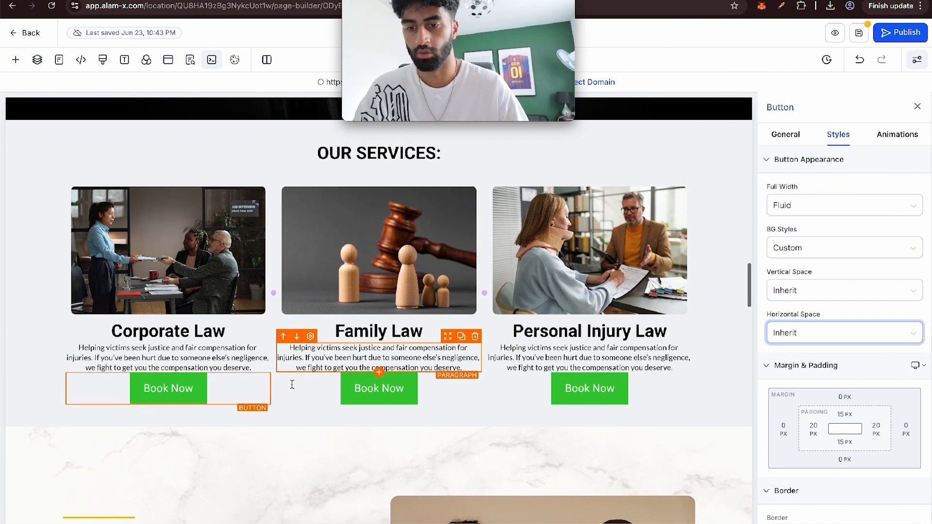
scroll(760, 367, down, 1)
scroll(759, 363, down, 5)
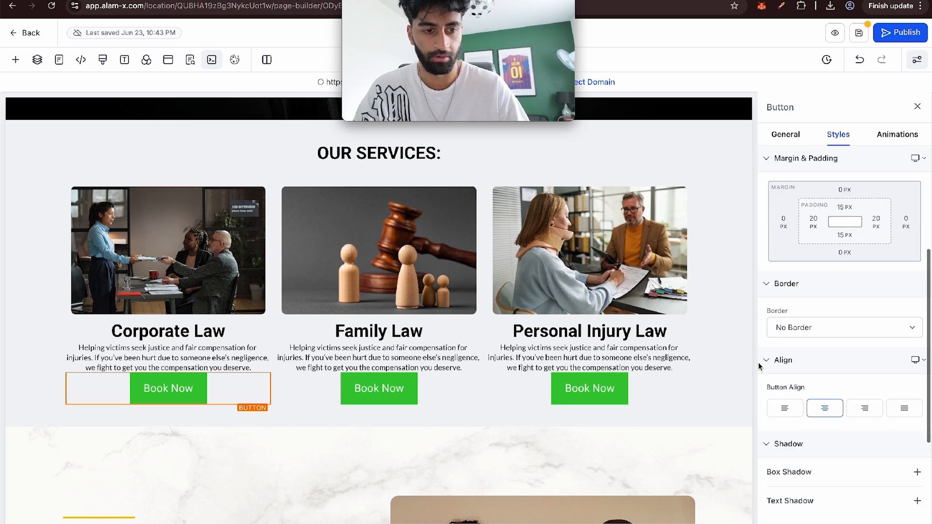
click(820, 311)
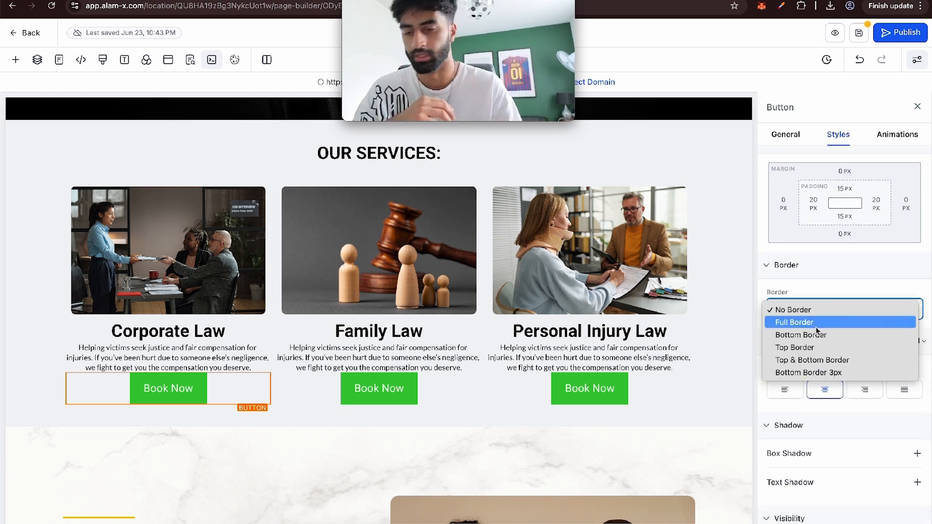
click(816, 327)
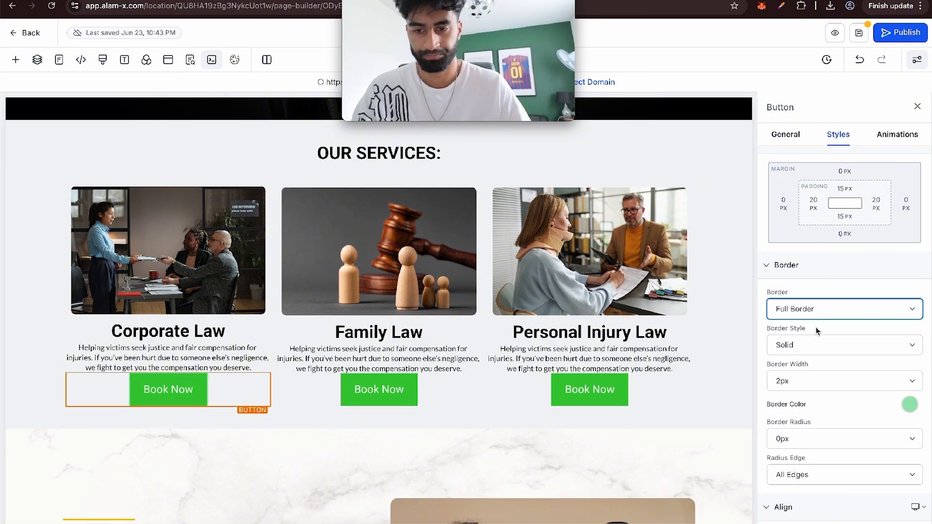
Step: Make the Corporate Law Book Now button's background transparent and its text color black
scroll(815, 331, up, 5)
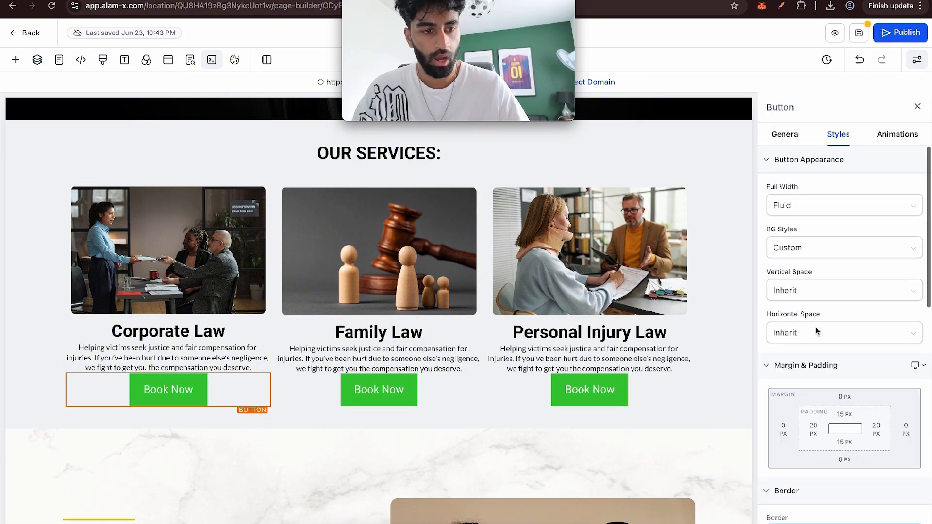
scroll(815, 331, down, 1)
click(798, 139)
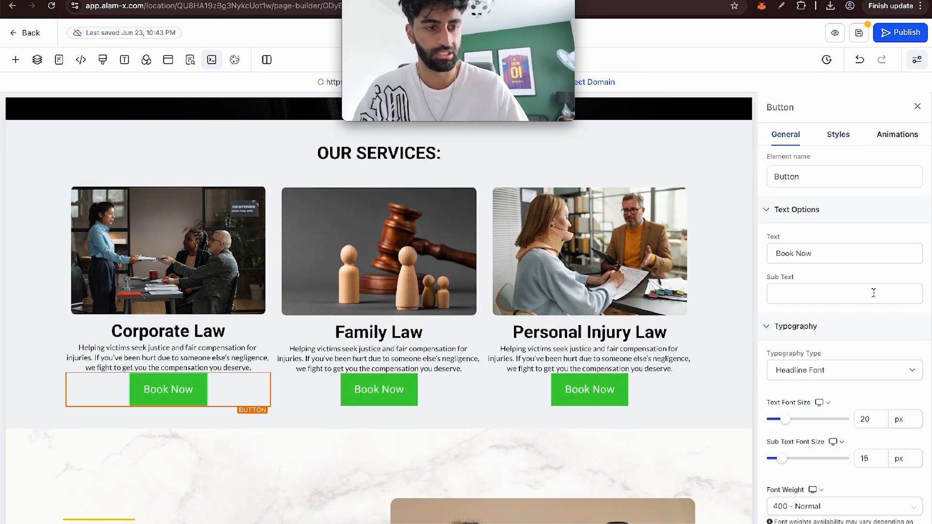
scroll(874, 293, down, 10)
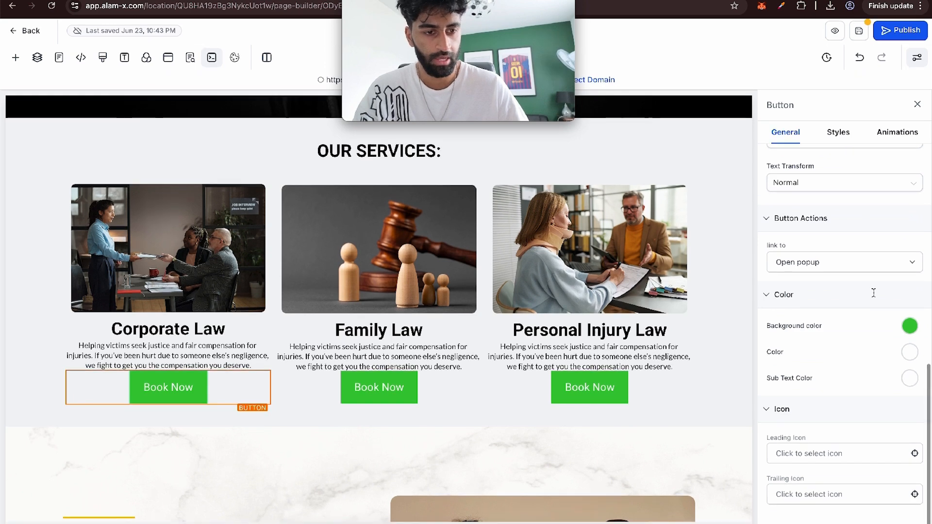
drag(790, 327, 897, 330)
click(910, 329)
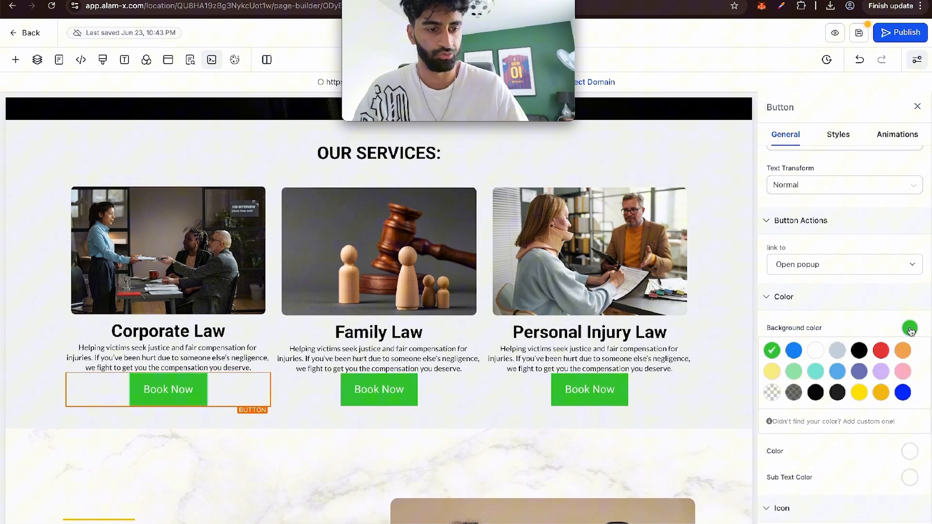
click(778, 392)
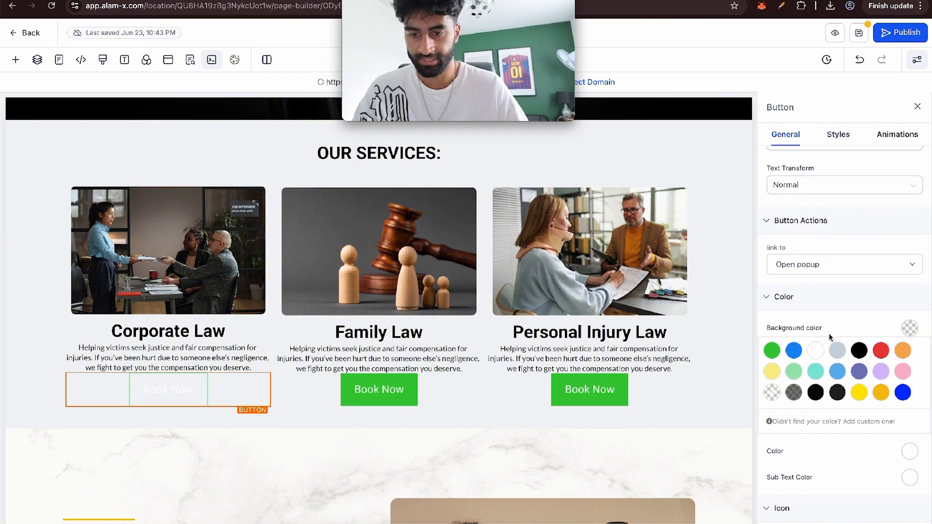
click(906, 454)
click(859, 474)
Step: Change the border color of the Corporate Law Book Now button to bright yellow
click(843, 137)
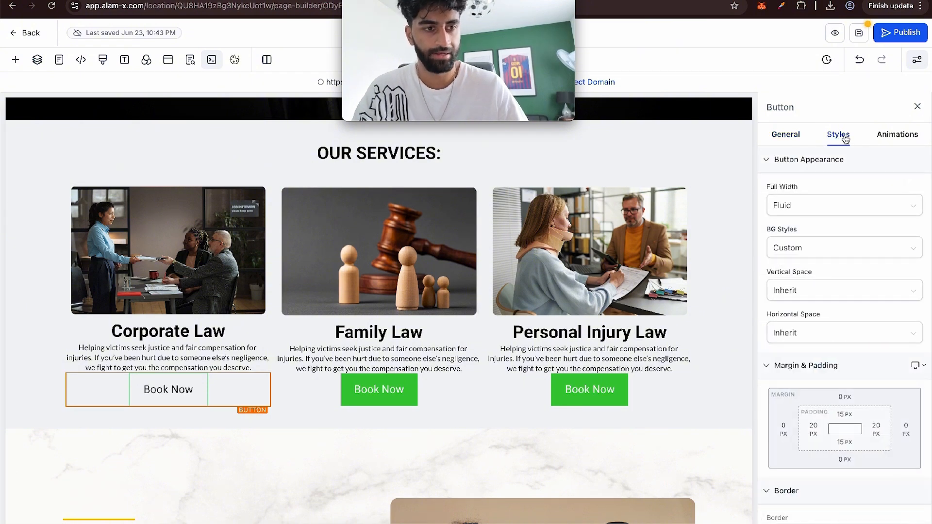
scroll(841, 341, down, 8)
click(910, 262)
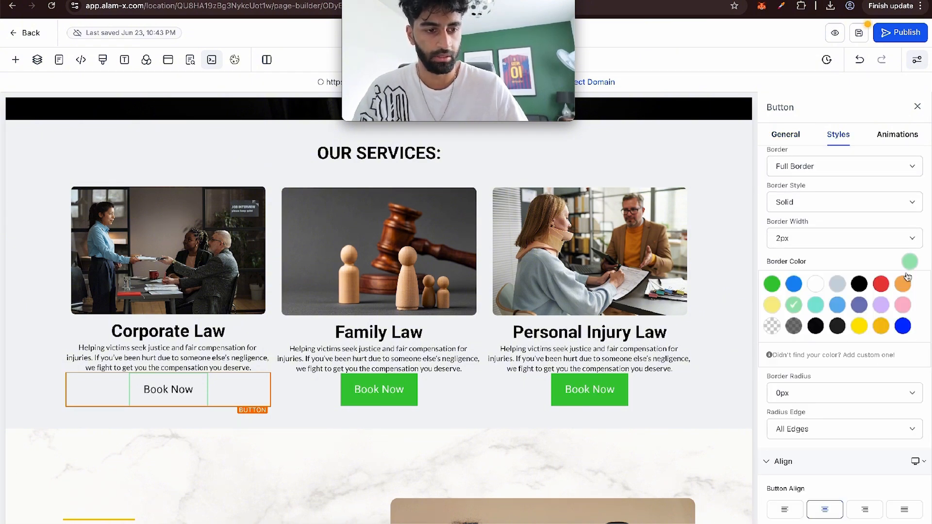
click(861, 328)
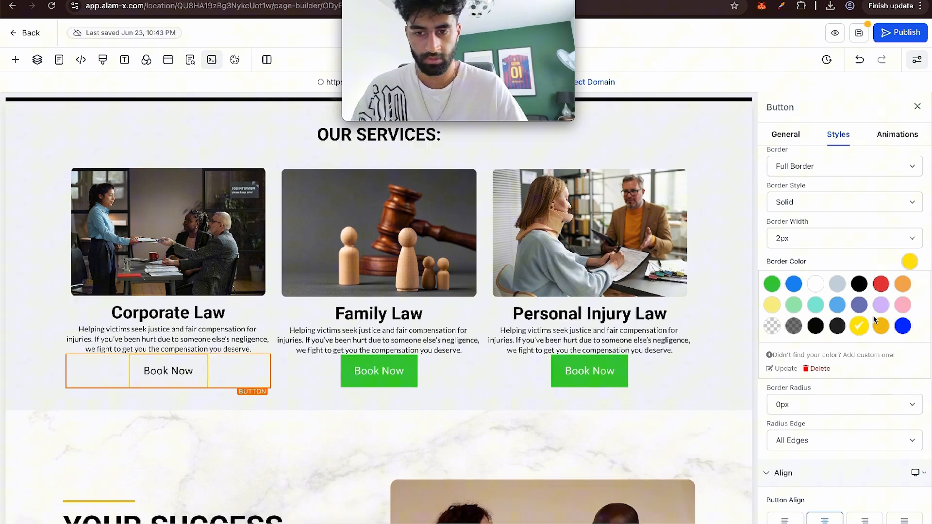
click(364, 442)
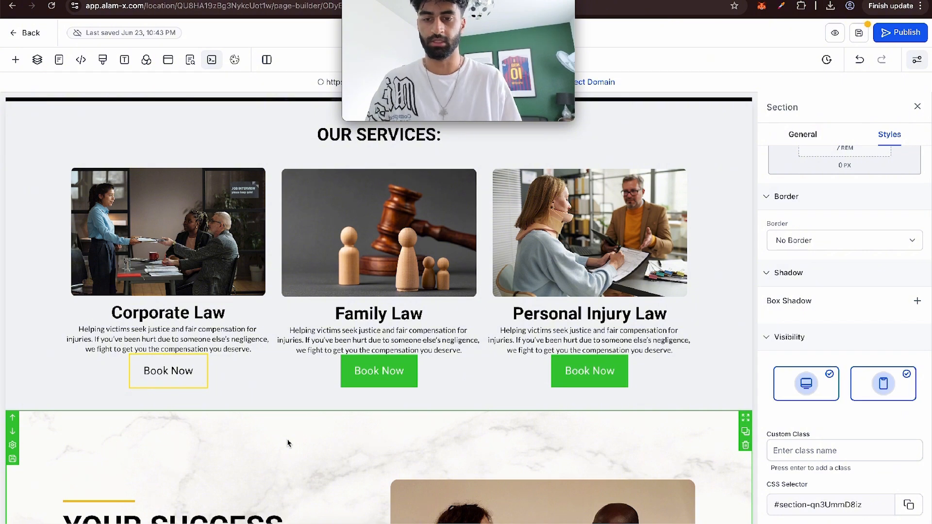
Step: Round the Corporate Law Book Now button's border with a 100px radius
click(196, 375)
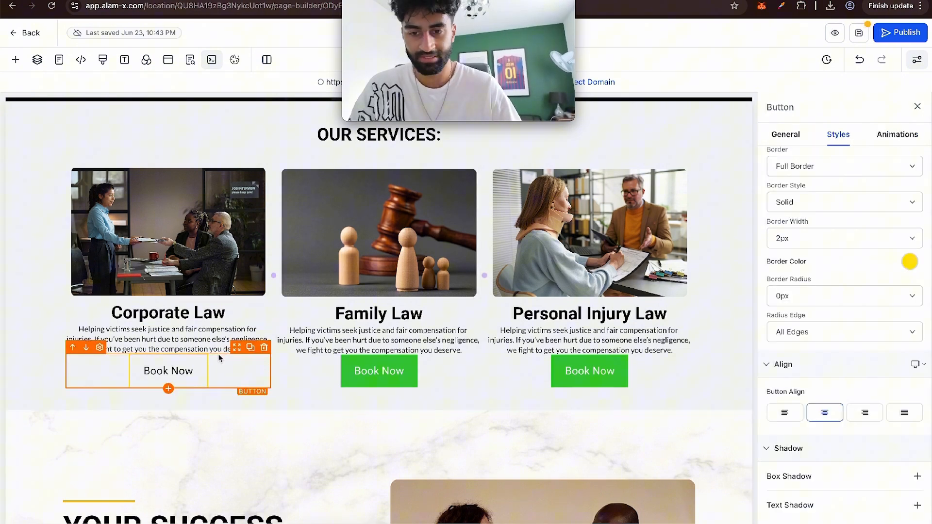
scroll(855, 252, down, 3)
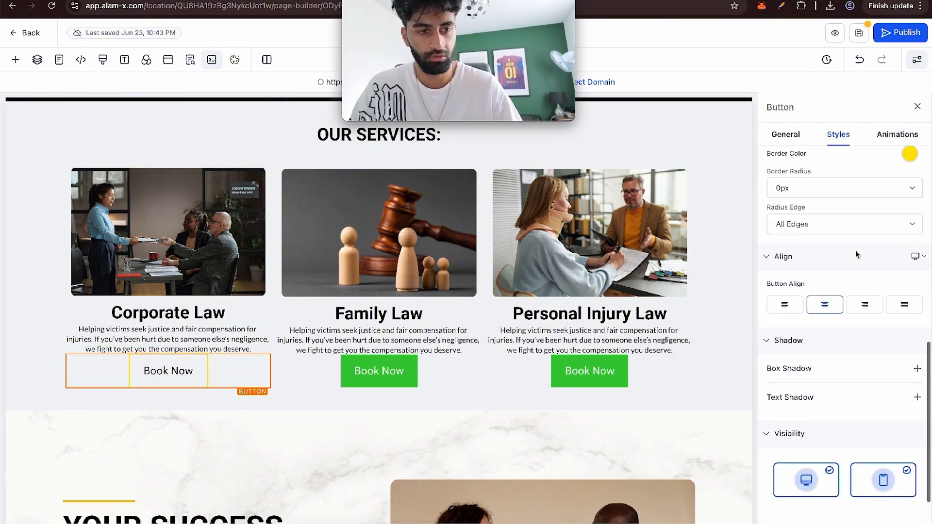
scroll(856, 253, up, 3)
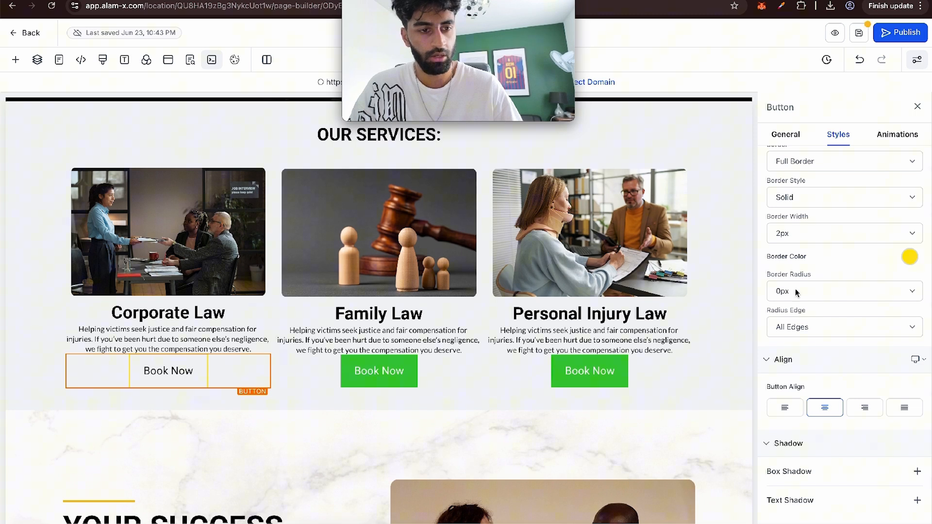
click(796, 292)
click(825, 437)
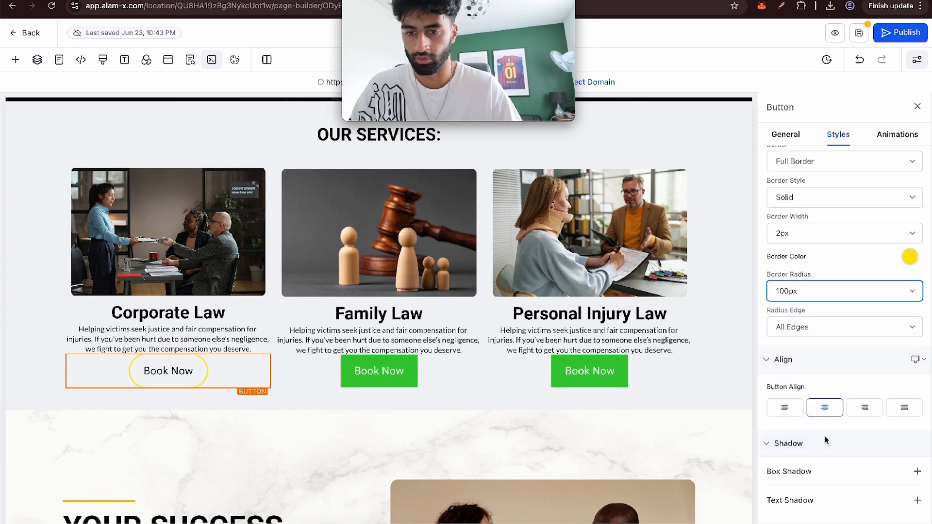
click(196, 374)
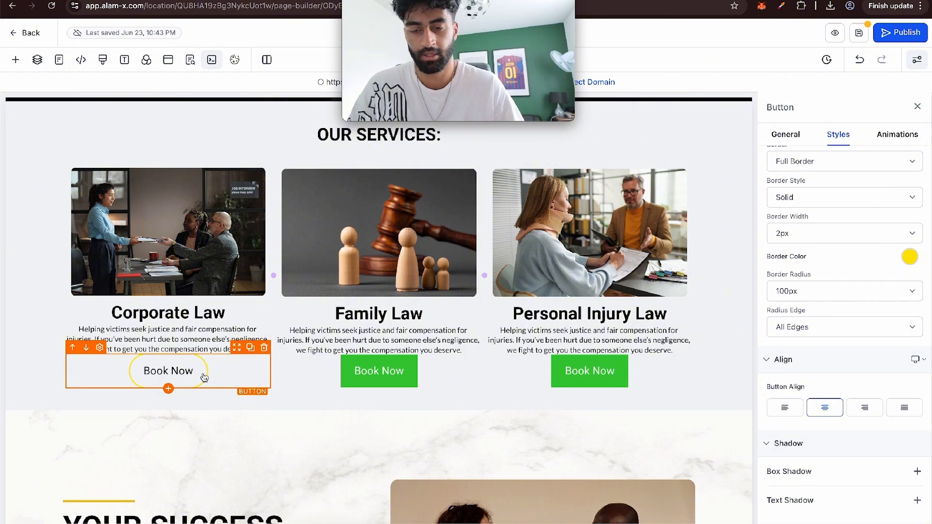
Step: Reduce the text font size of the Corporate Law Book Now button to 13 px
click(786, 134)
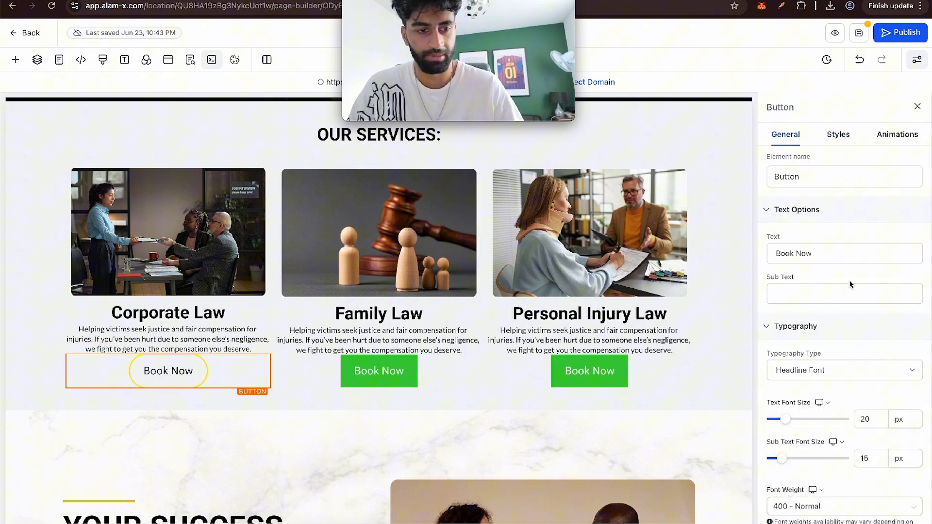
scroll(850, 284, down, 3)
scroll(850, 284, down, 1)
drag(786, 207, 782, 212)
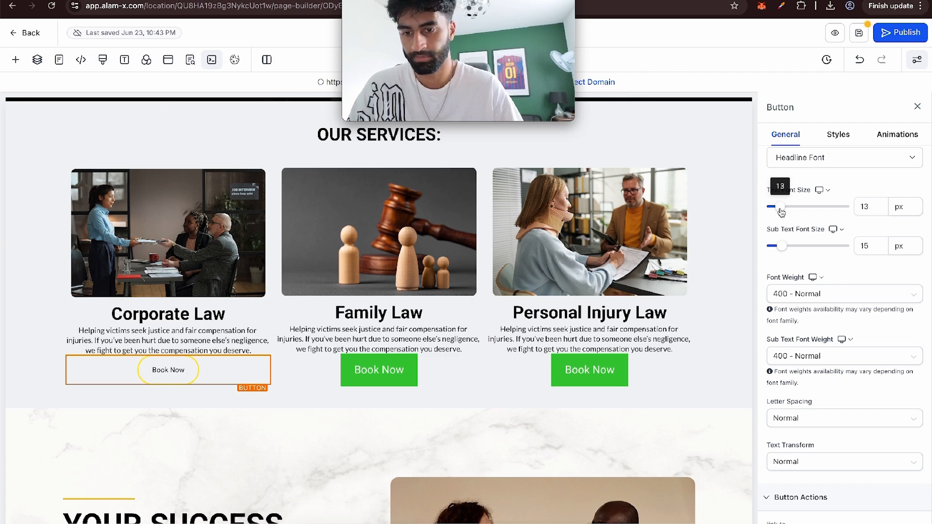
click(369, 370)
scroll(361, 340, up, 5)
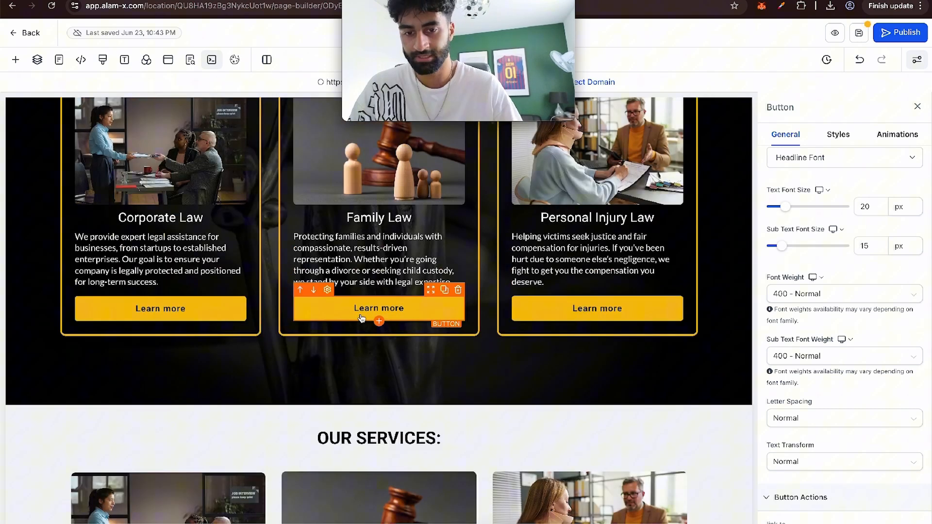
drag(362, 318, 354, 314)
scroll(364, 311, down, 5)
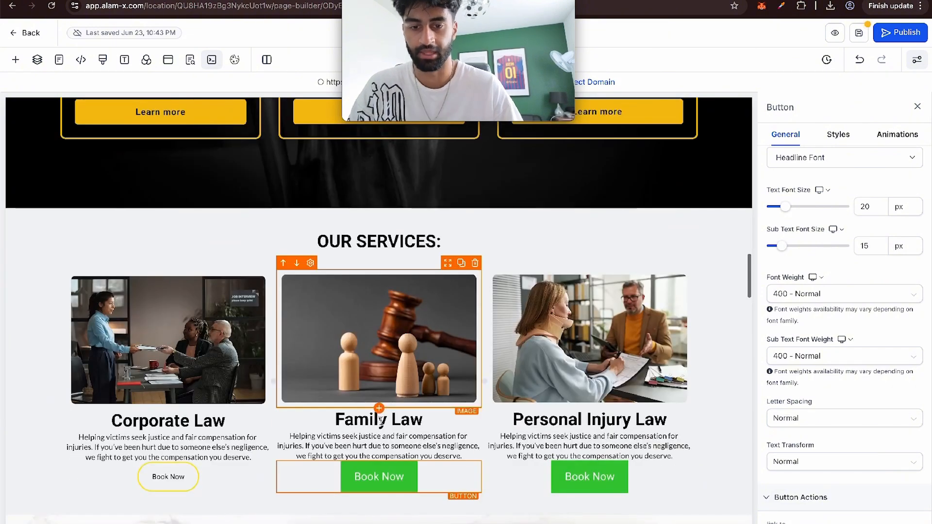
click(202, 394)
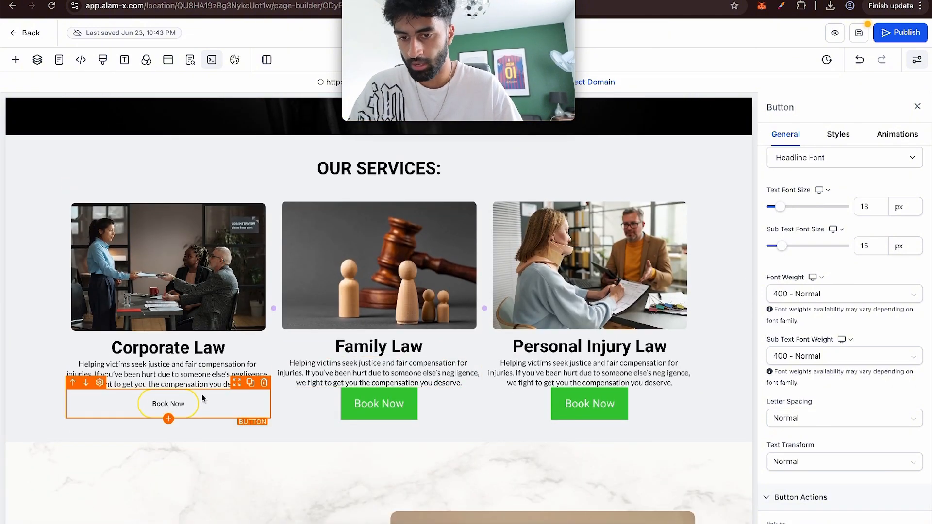
click(216, 458)
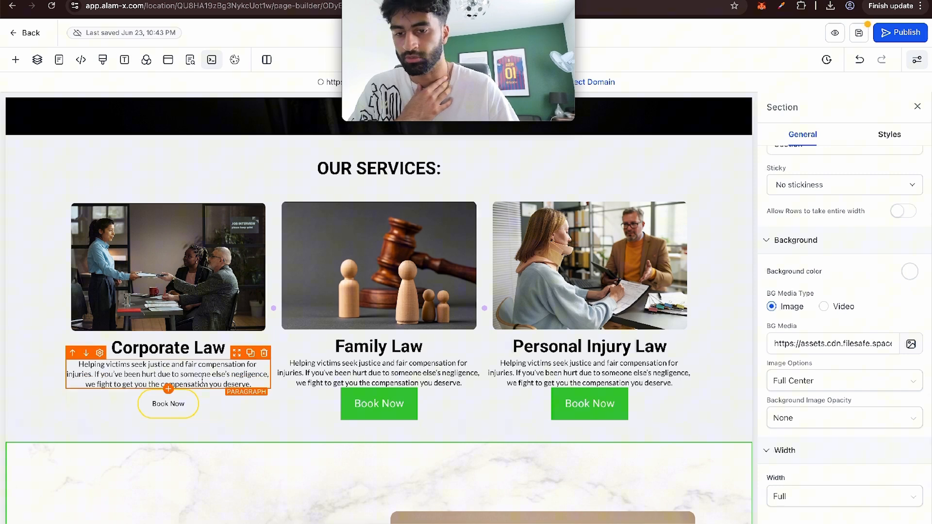
Step: Add a top margin of 18 px to the Corporate Law Book Now button to separate it from the paragraph
click(194, 410)
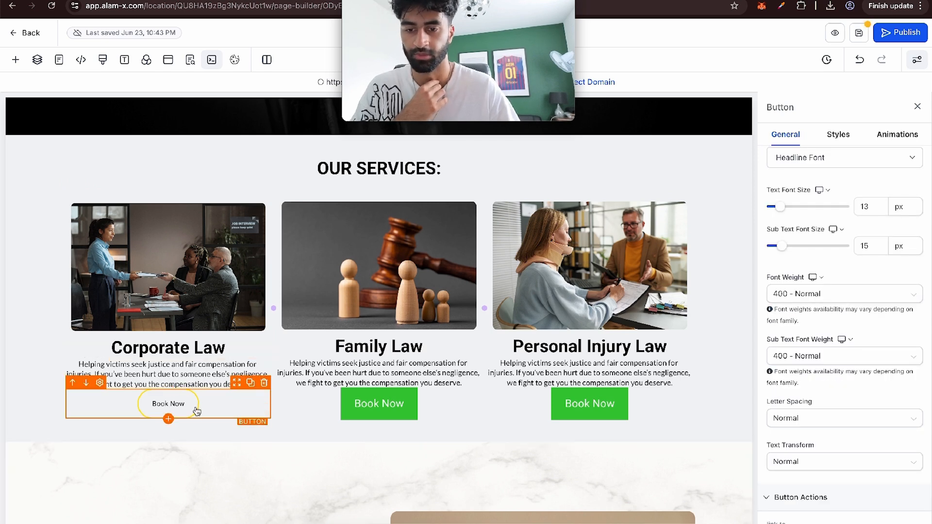
click(834, 134)
scroll(849, 281, down, 3)
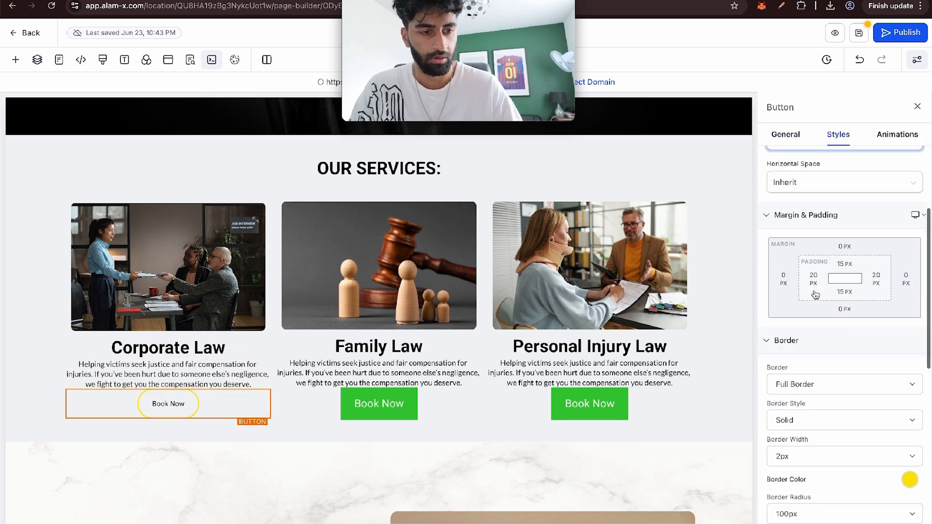
click(850, 267)
click(846, 249)
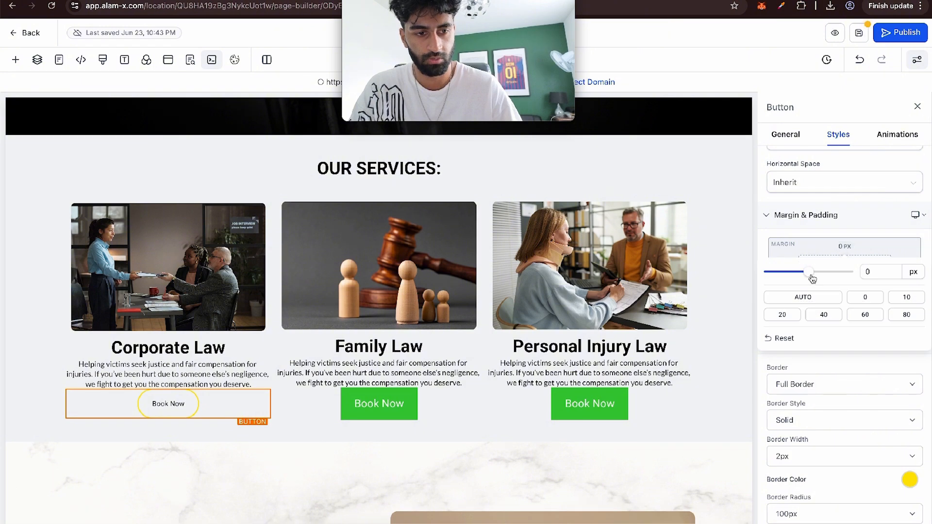
drag(812, 278, 824, 278)
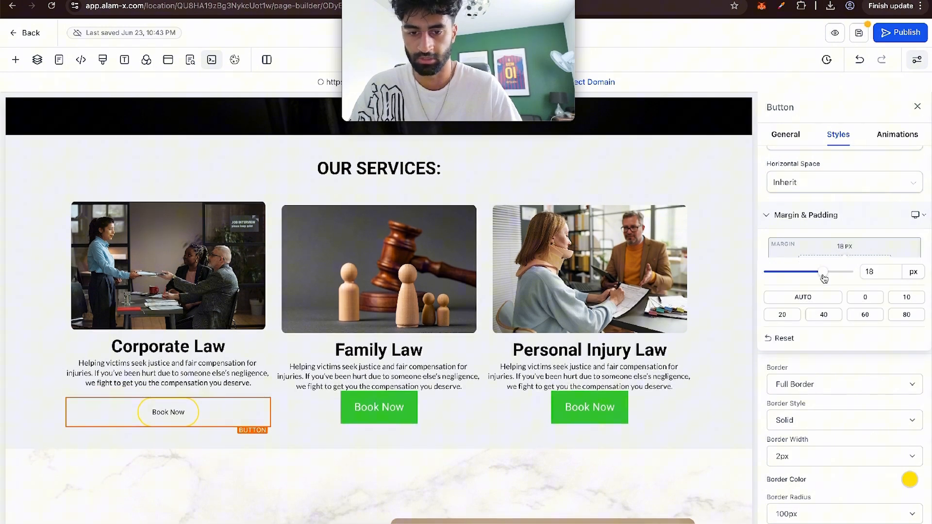
click(384, 378)
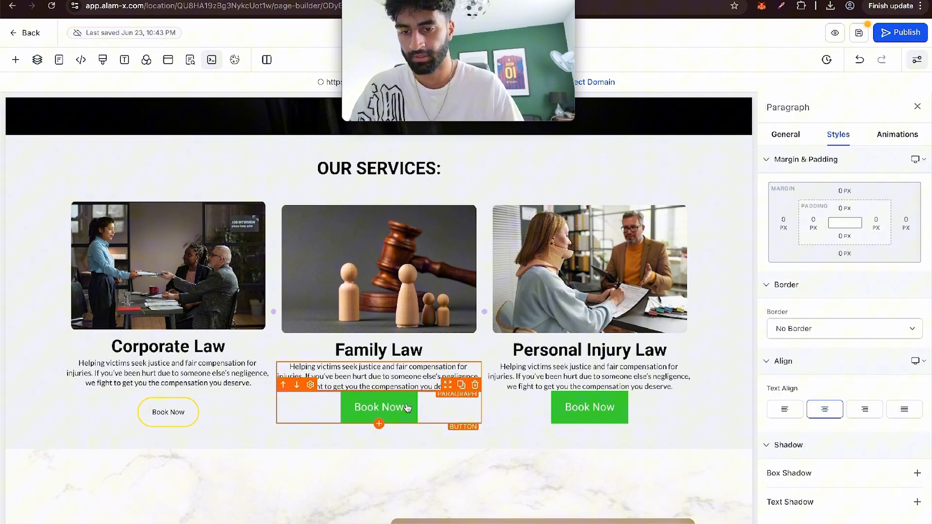
click(180, 414)
click(547, 454)
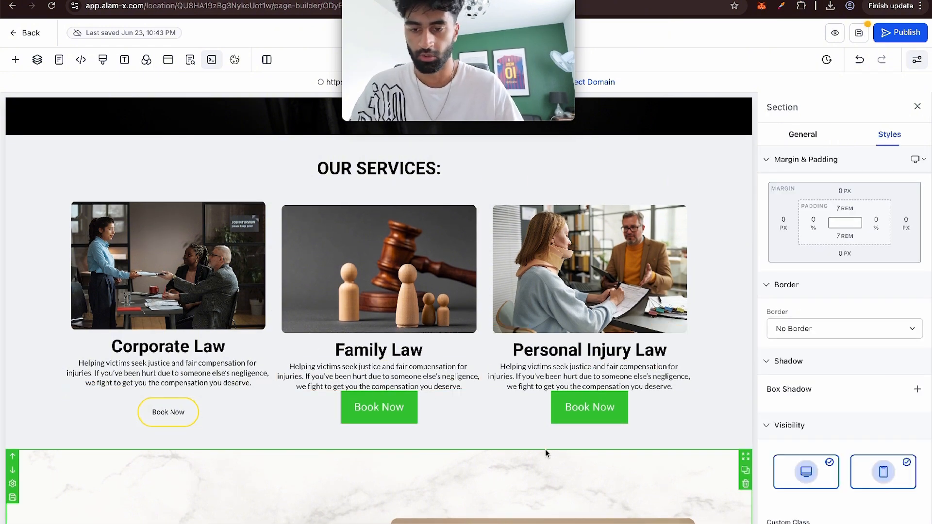
Step: Fill the Corporate Law Book Now button's background with black
click(184, 412)
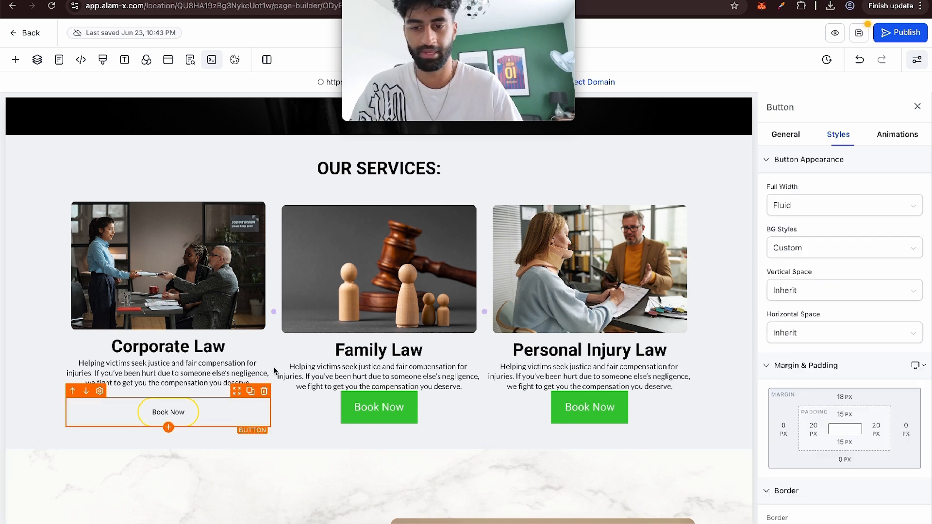
click(795, 141)
scroll(852, 270, down, 3)
scroll(853, 270, up, 3)
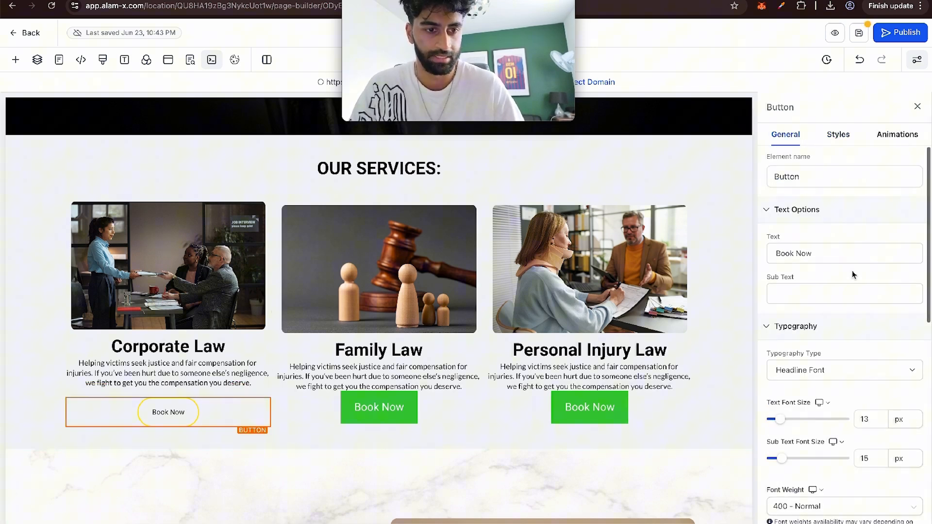
scroll(852, 270, down, 3)
scroll(852, 270, down, 5)
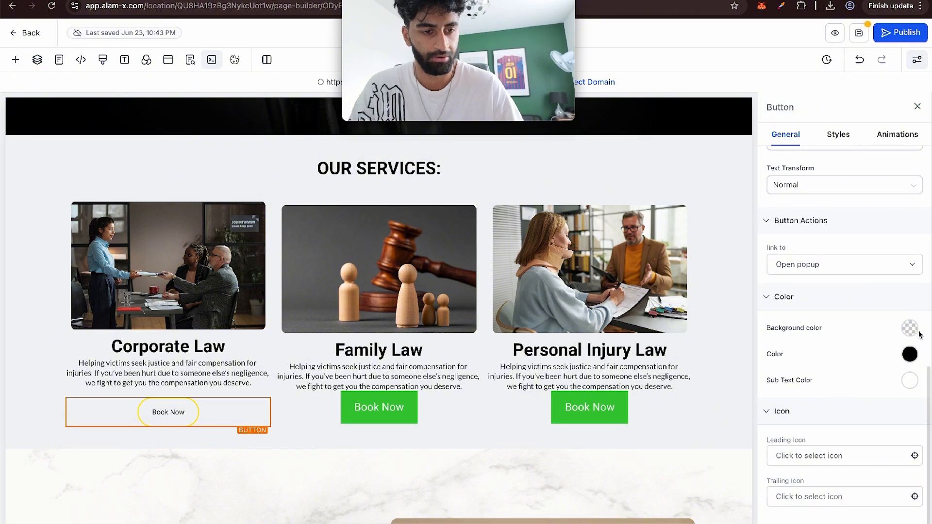
click(910, 328)
click(858, 351)
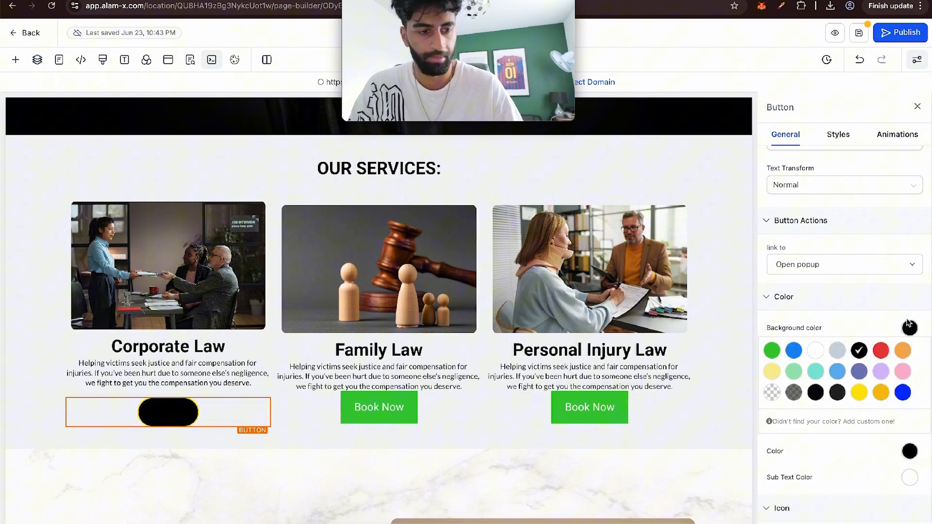
Step: Settle the Corporate Law Book Now button's background on black and make its text white
click(796, 394)
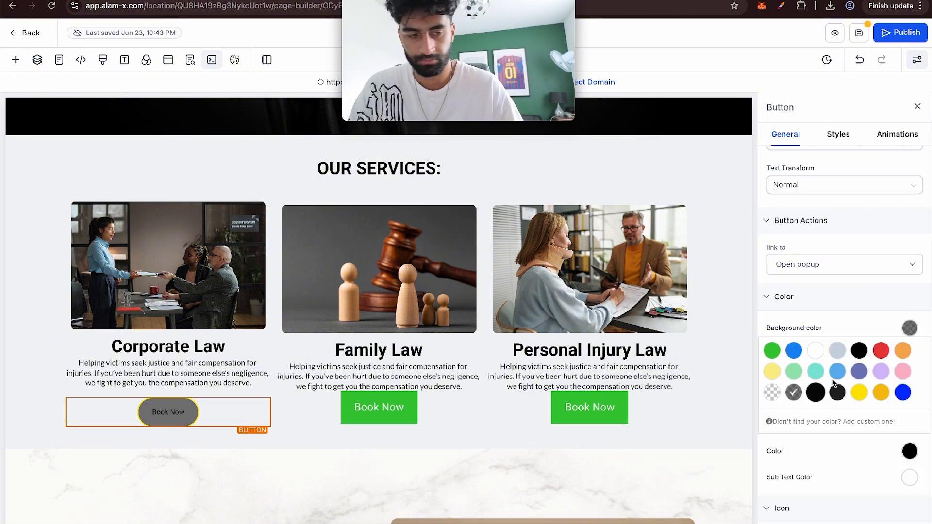
click(855, 353)
scroll(853, 356, down, 2)
click(910, 354)
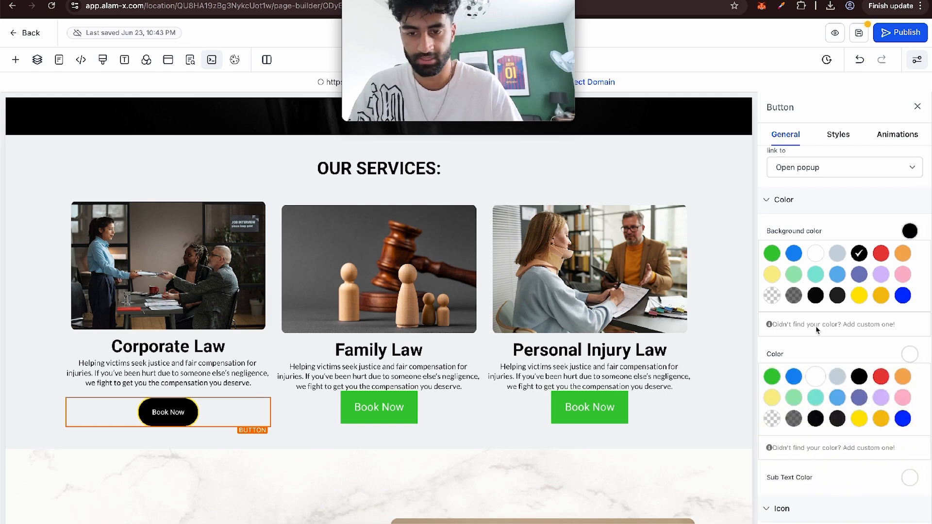
Step: Change the border color of the Corporate Law Book Now button to red
click(836, 136)
scroll(845, 369, down, 5)
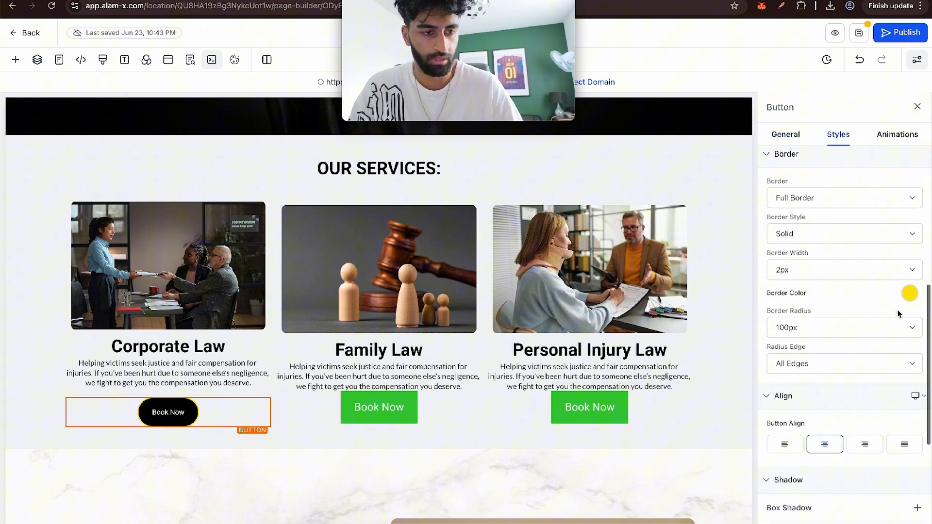
click(910, 294)
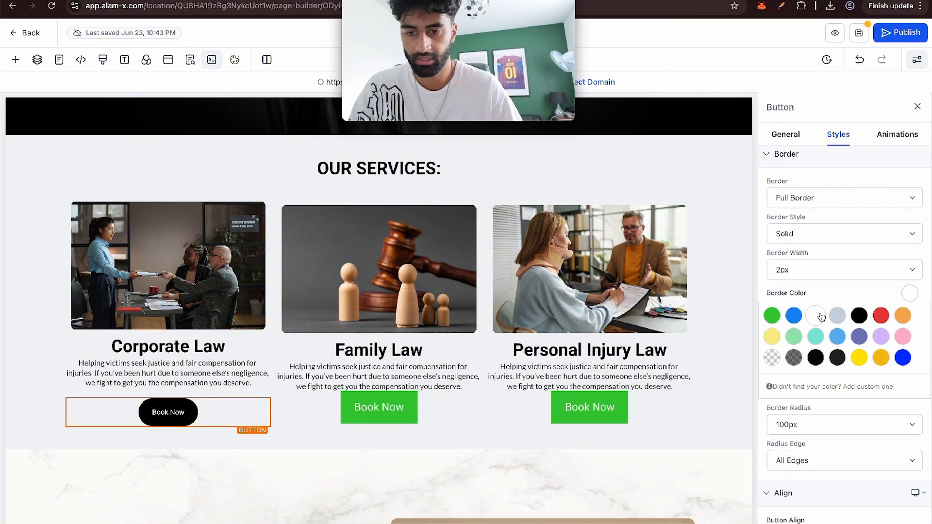
click(882, 316)
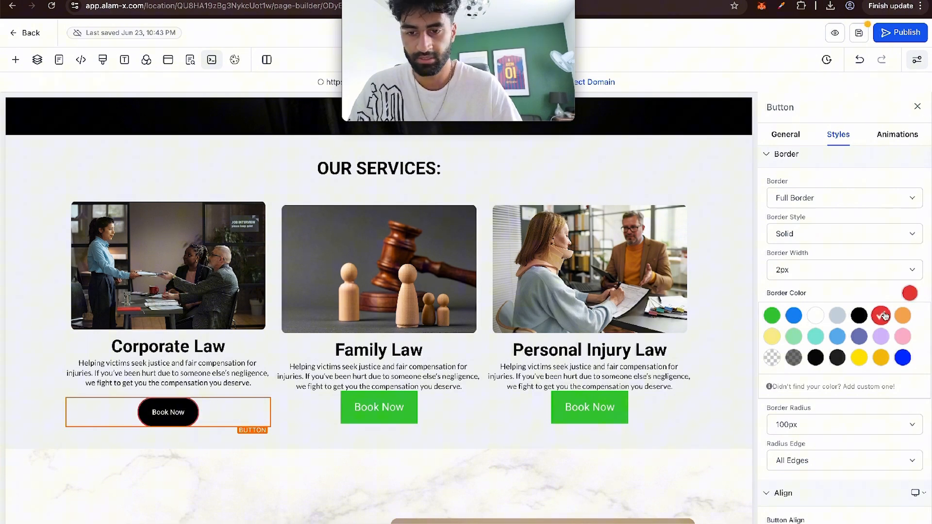
Step: Set the Corporate Law Book Now button's border radius to 25px and try the other alignments before centering it again
scroll(852, 318, down, 5)
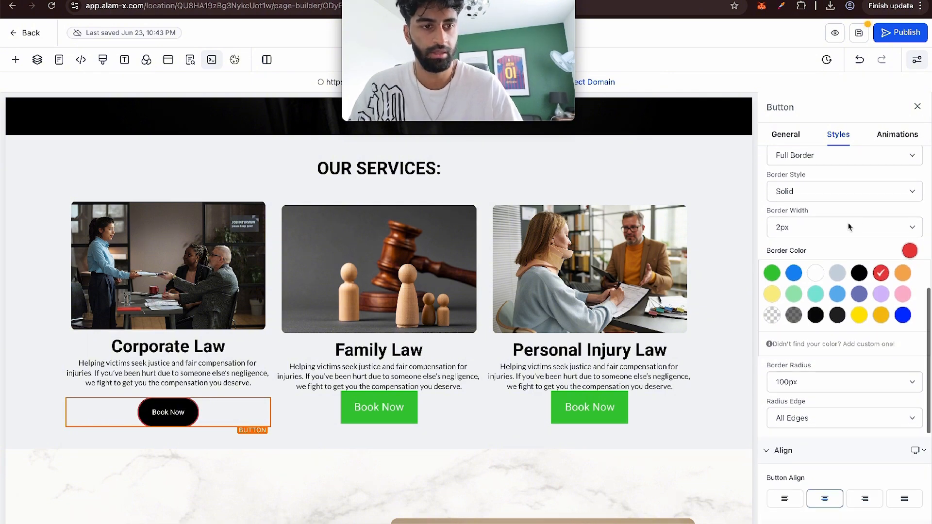
click(785, 285)
click(825, 286)
click(865, 285)
click(908, 289)
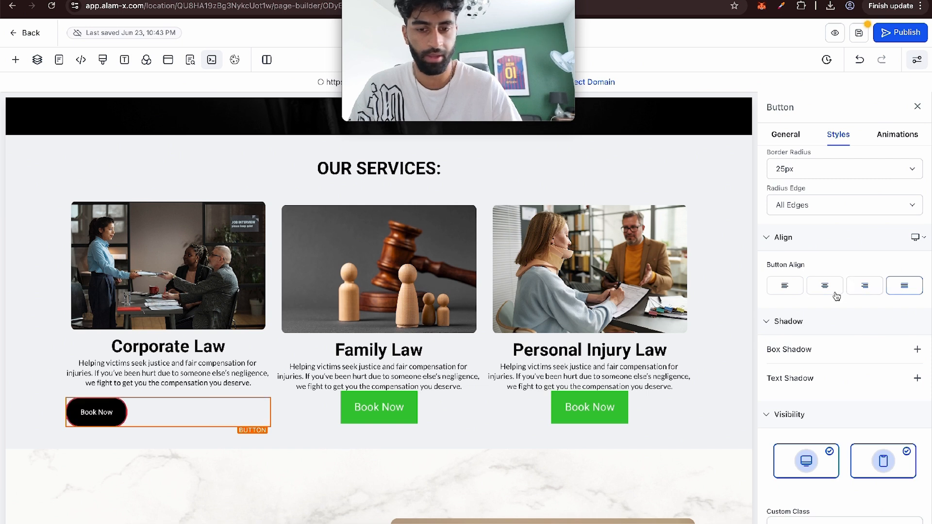
click(827, 290)
Step: Add a default outer text shadow and an outer box shadow to the Corporate Law Book Now button
scroll(817, 353, down, 2)
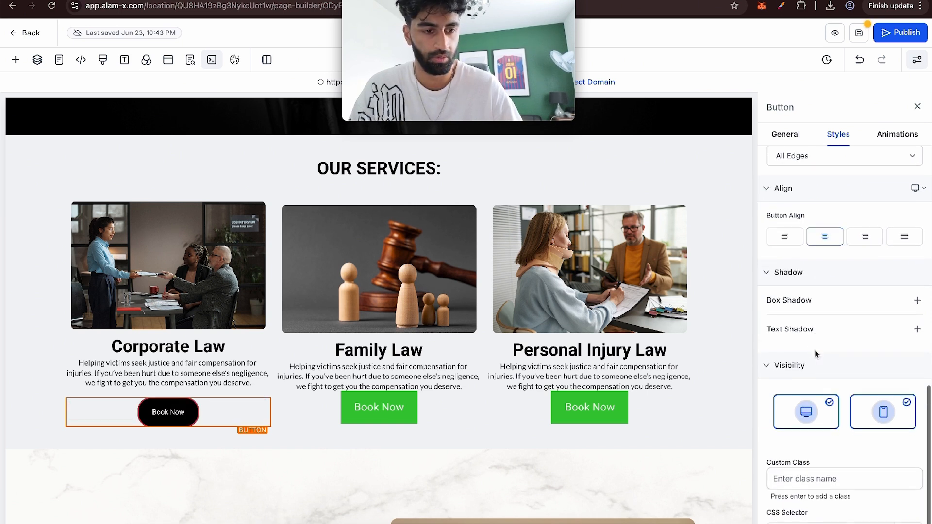
click(918, 317)
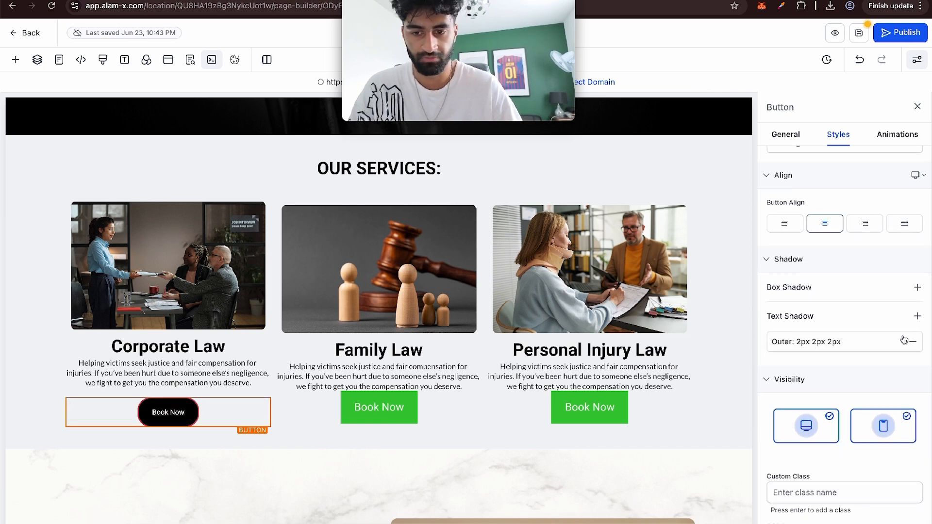
click(918, 288)
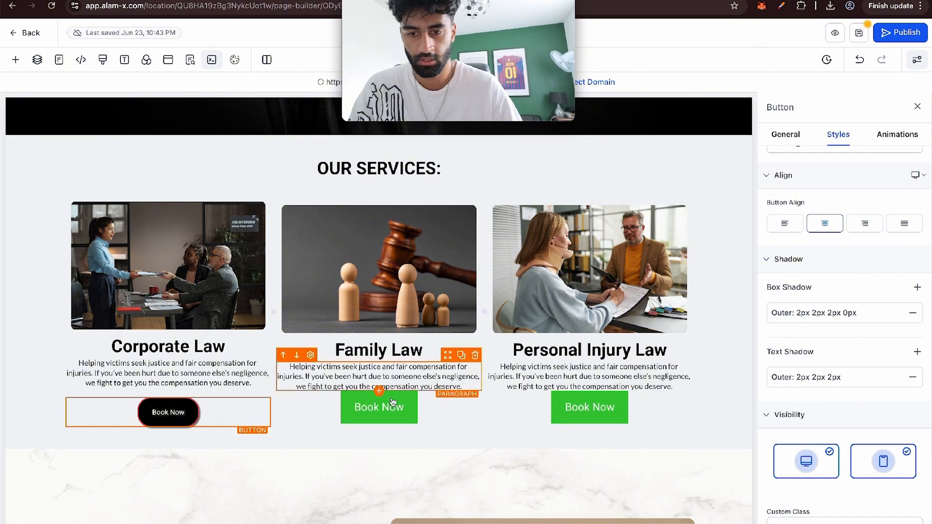
click(225, 485)
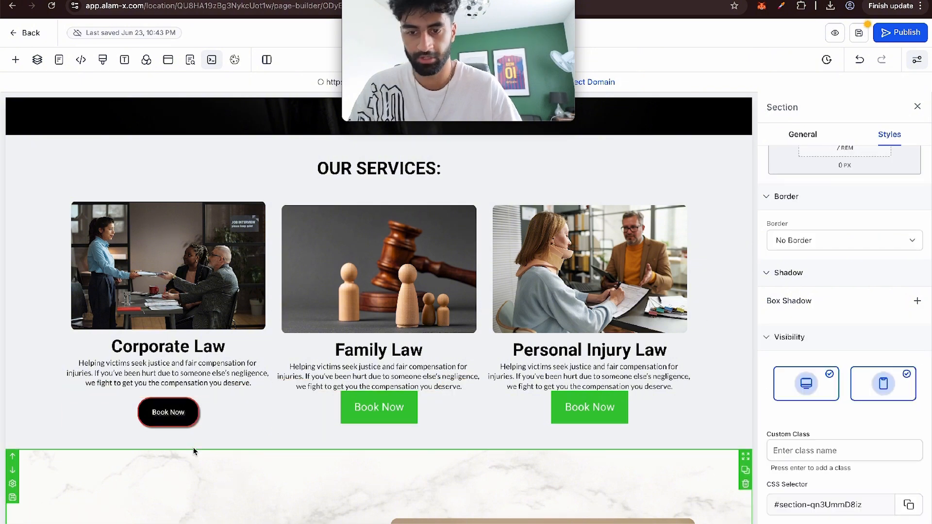
Step: Try hiding the Corporate Law Book Now button on desktop and restore its desktop visibility
click(189, 418)
click(809, 403)
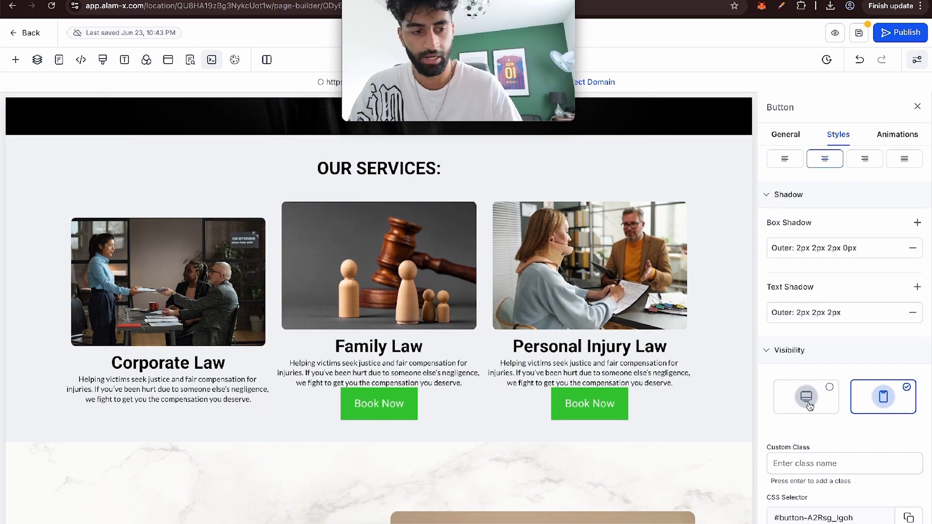
click(808, 403)
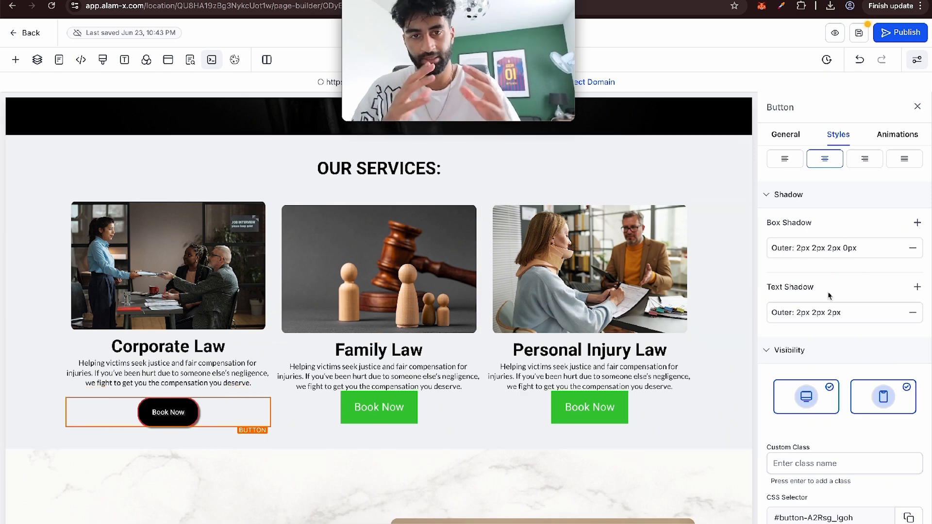
Step: Save the page, accepting the SEO meta data update with its title and description left blank
click(786, 135)
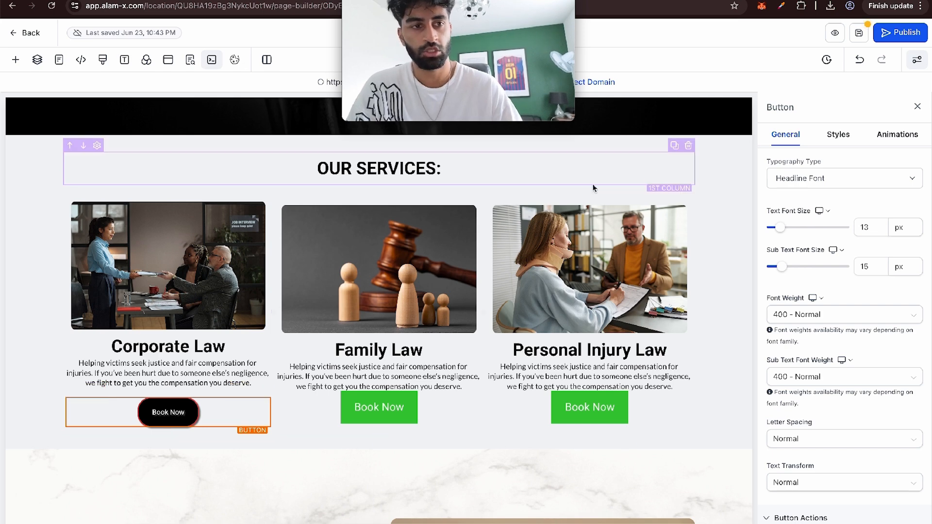
click(859, 33)
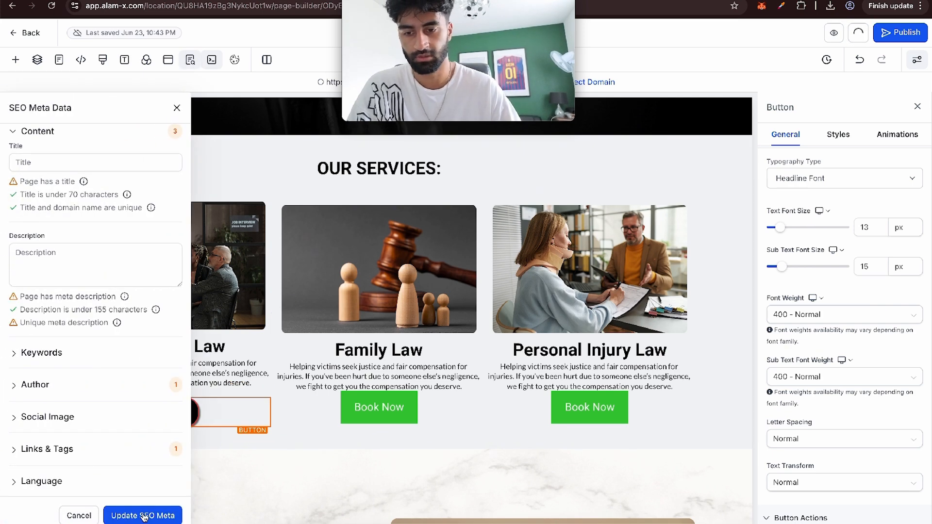
click(144, 516)
Step: Link the Corporate Law Book Now button to the website's Booking page using Go to Page, and save the page
scroll(845, 340, down, 6)
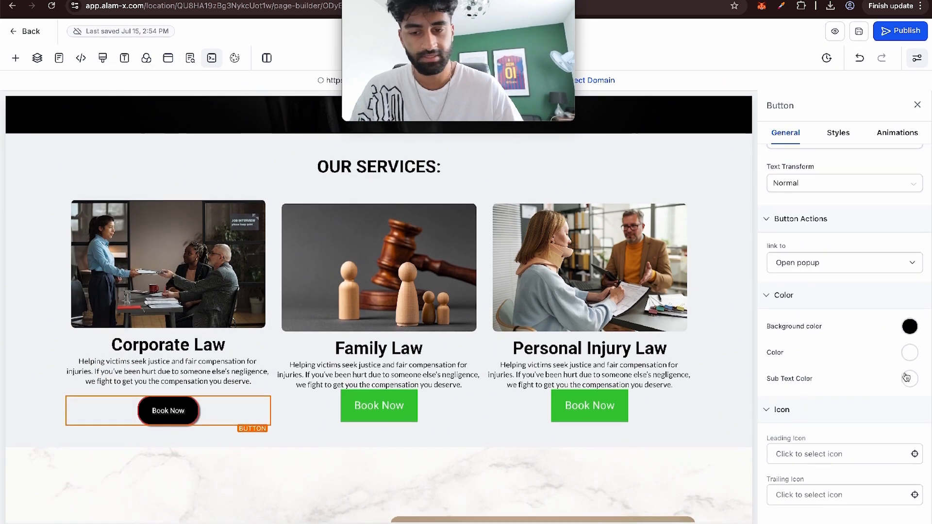
click(819, 262)
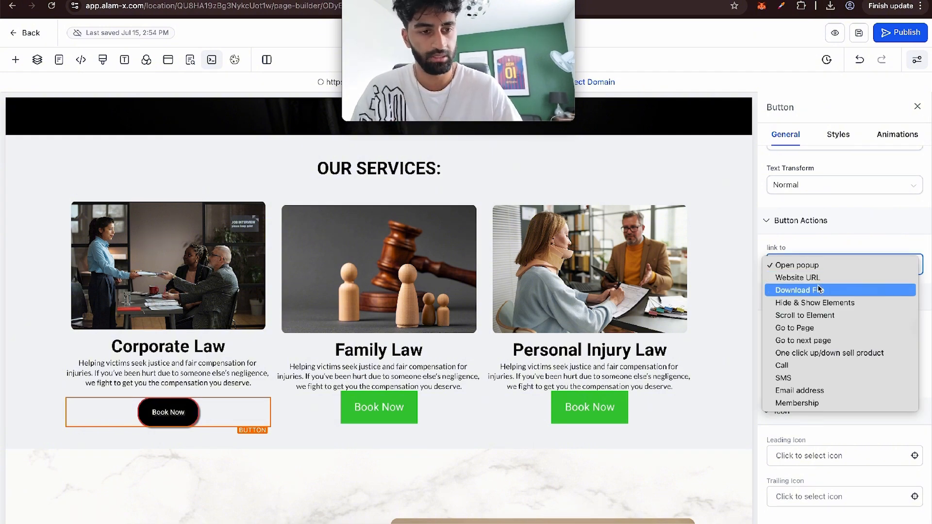
click(820, 328)
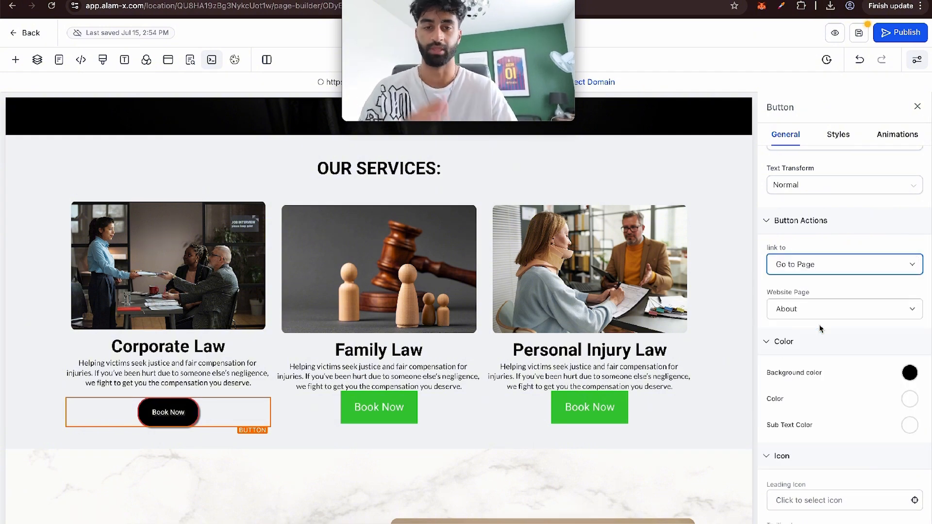
click(806, 309)
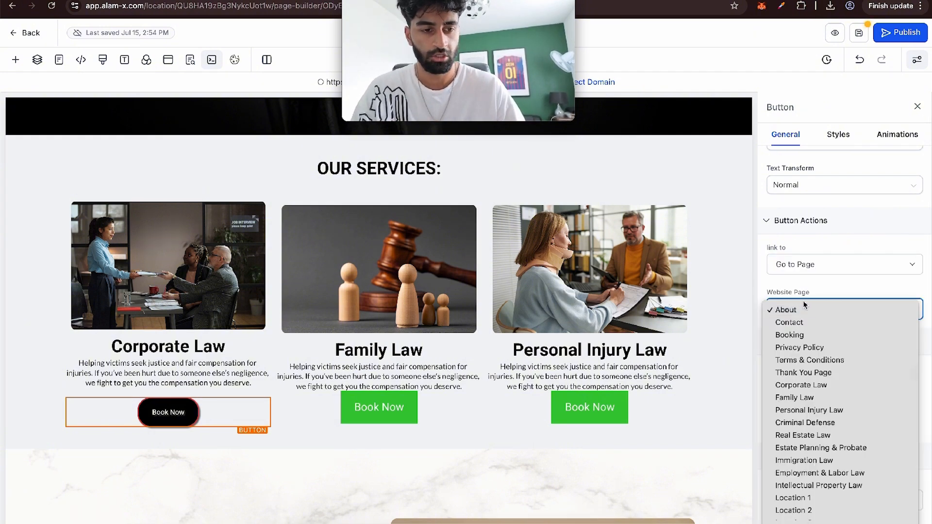
click(812, 336)
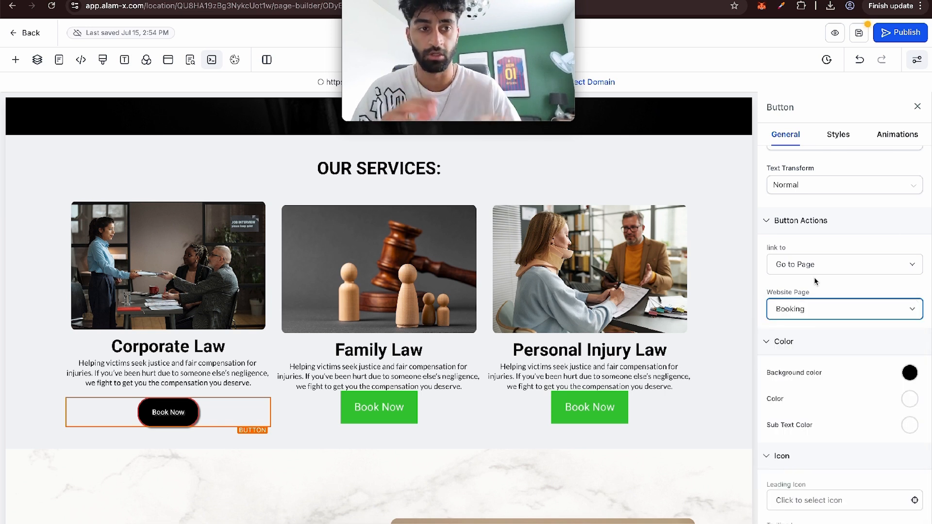
click(855, 31)
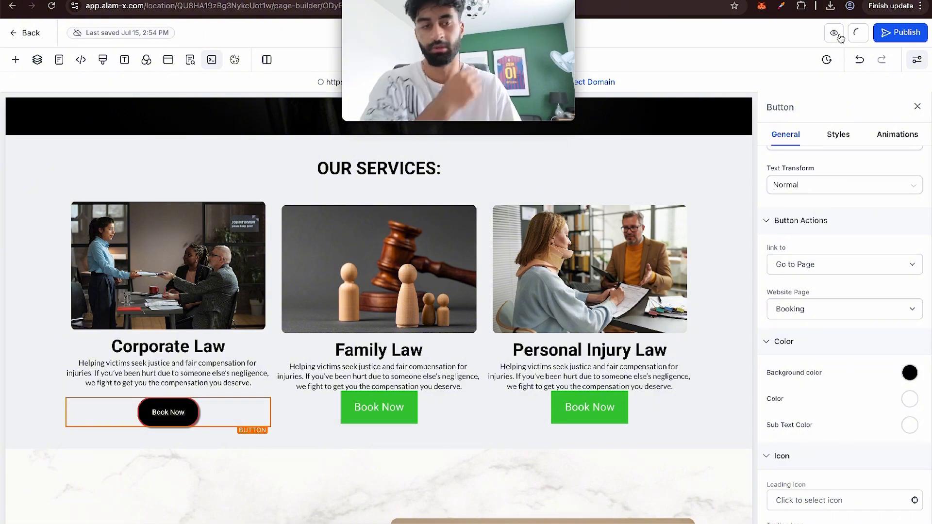
Step: Preview the page, follow the Corporate Law Book Now button to test its link, and return to the page builder
click(836, 33)
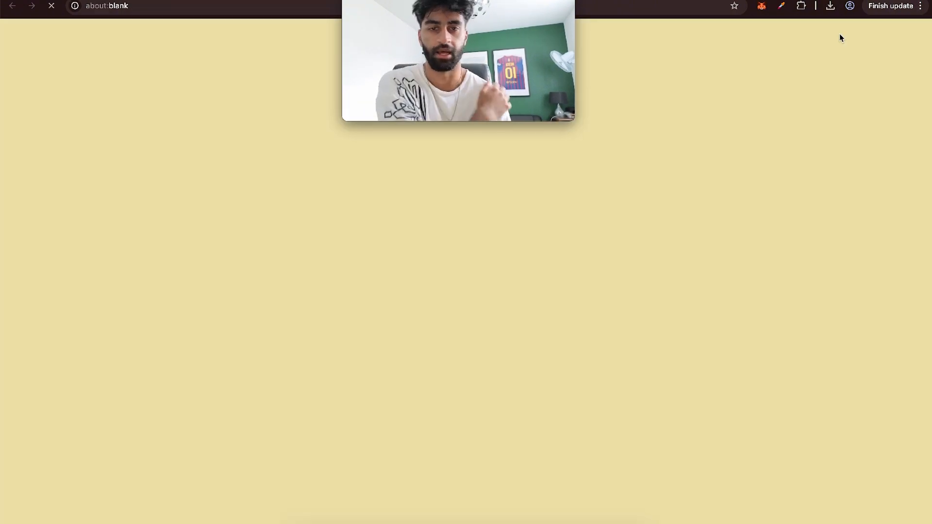
scroll(720, 286, down, 15)
scroll(721, 291, up, 10)
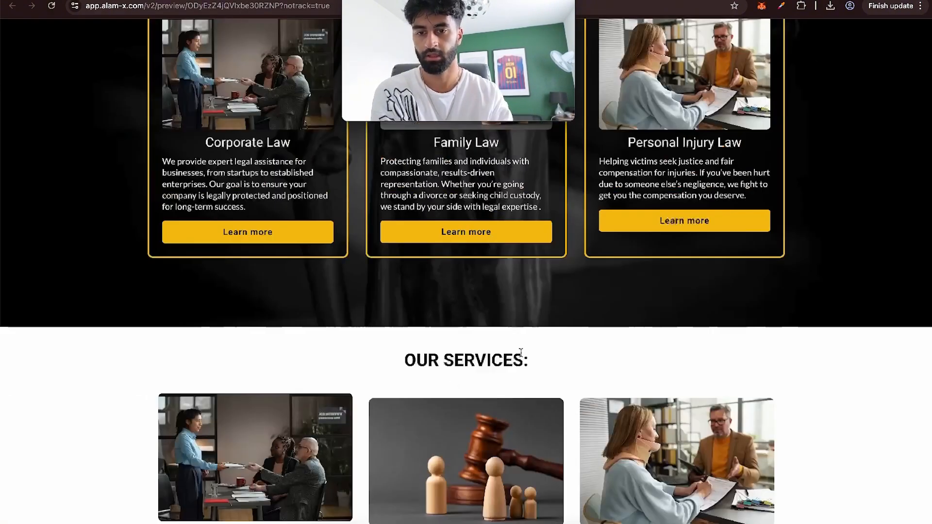
scroll(253, 214, down, 5)
click(252, 206)
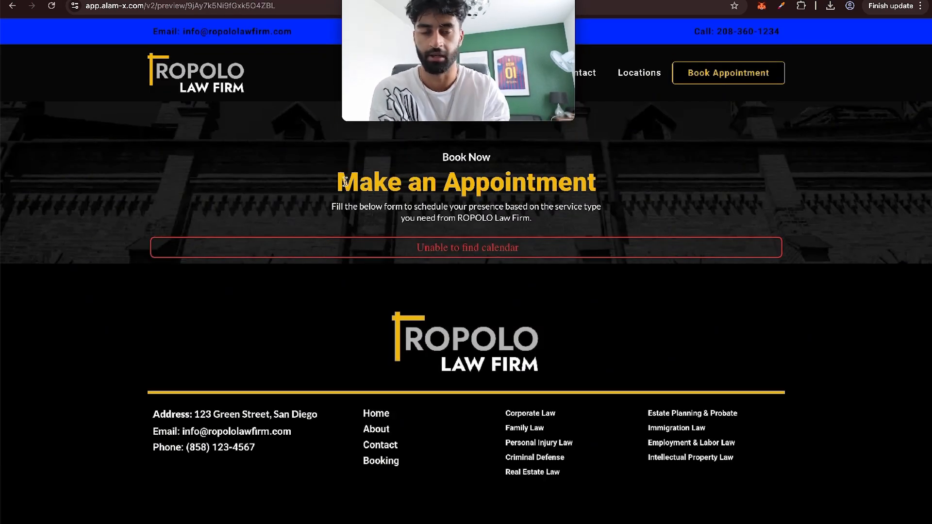
click(247, 0)
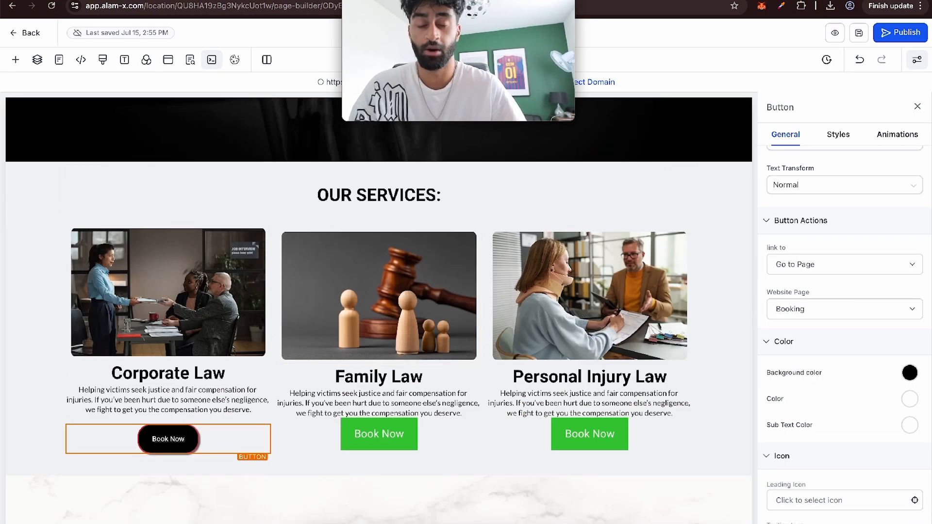
Step: Open the Booking Clone page for editing
drag(519, 4, 179, 4)
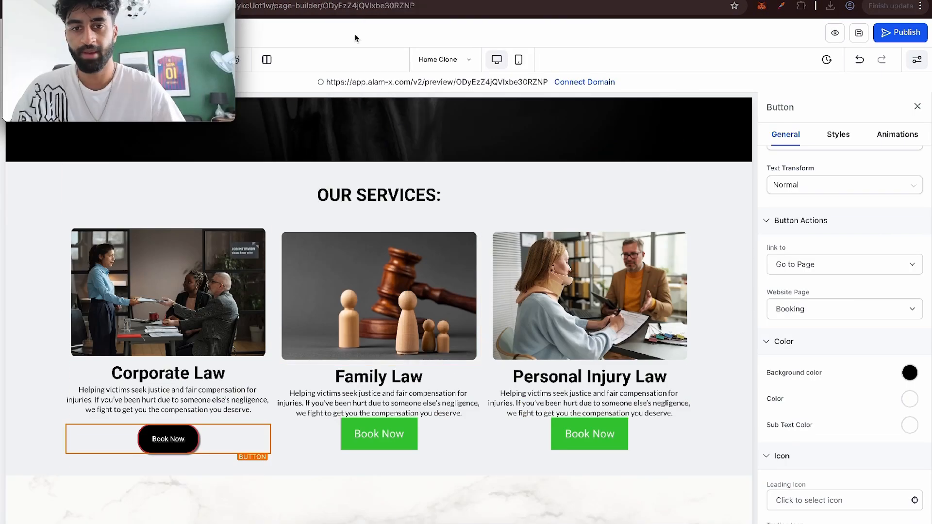
click(443, 59)
click(442, 59)
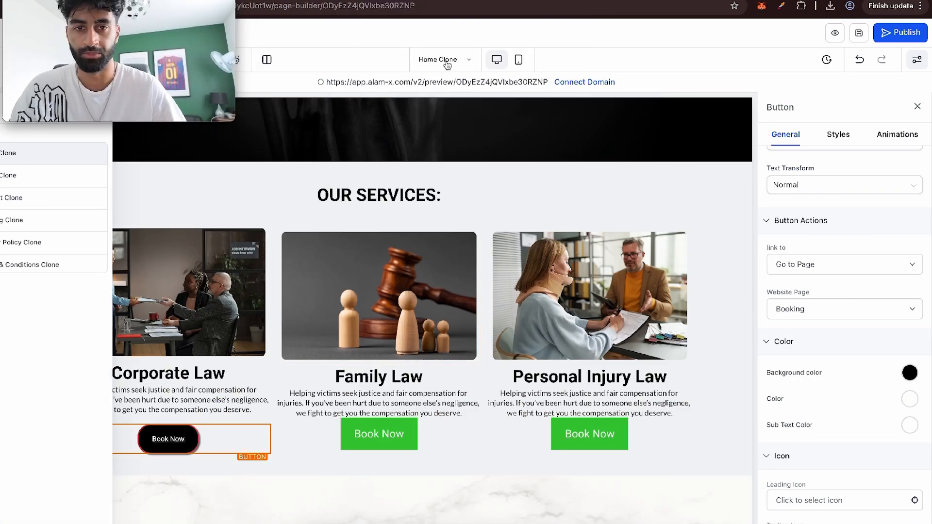
click(46, 218)
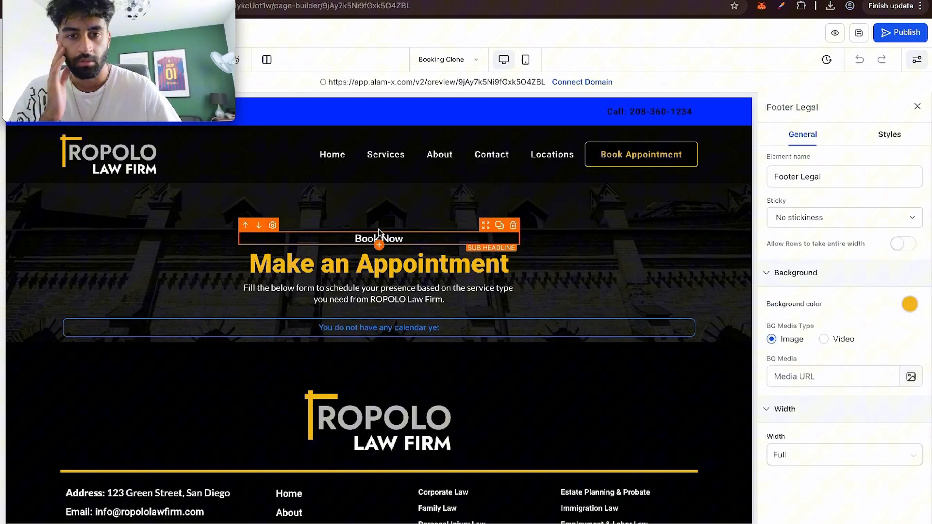
Step: Assign the Alam-X meeting calendar to the calendar element below Make an Appointment and save the page
click(381, 335)
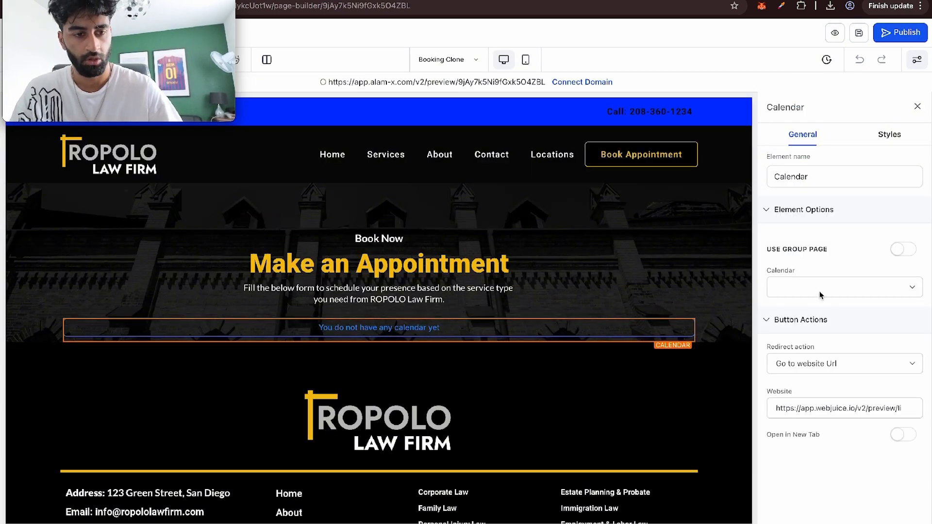
click(821, 295)
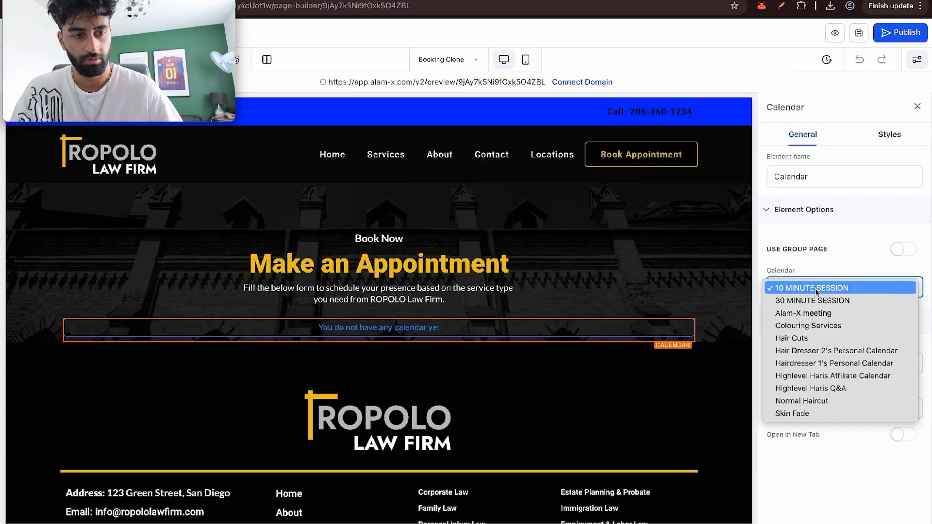
click(820, 313)
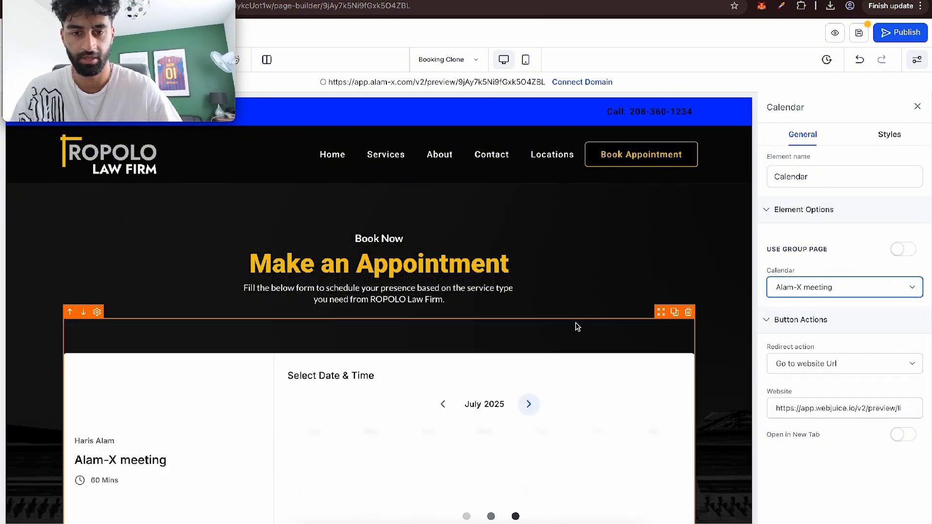
scroll(577, 326, down, 6)
click(859, 37)
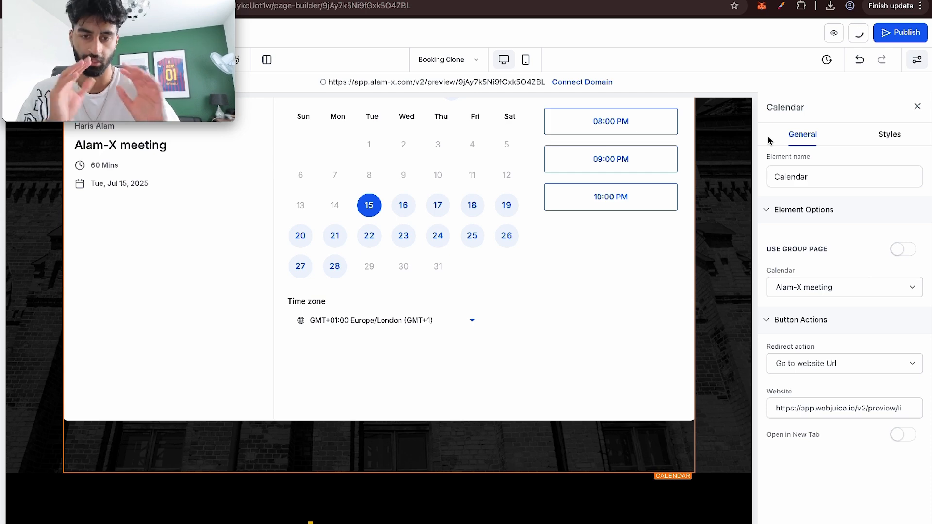
Step: Return to the Home Clone page and select the Corporate Law Book Now button in the OUR SERVICES section
scroll(558, 177, up, 6)
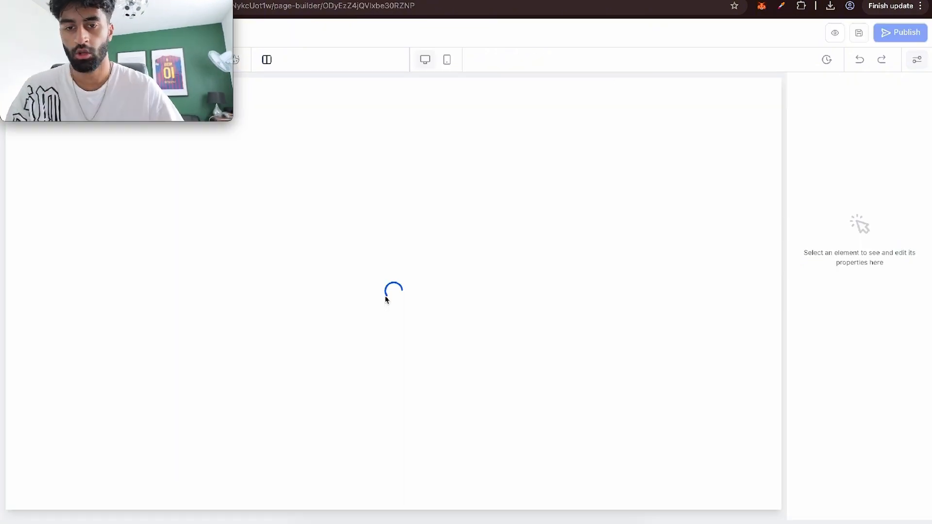
click(384, 298)
scroll(385, 296, down, 12)
scroll(386, 299, down, 15)
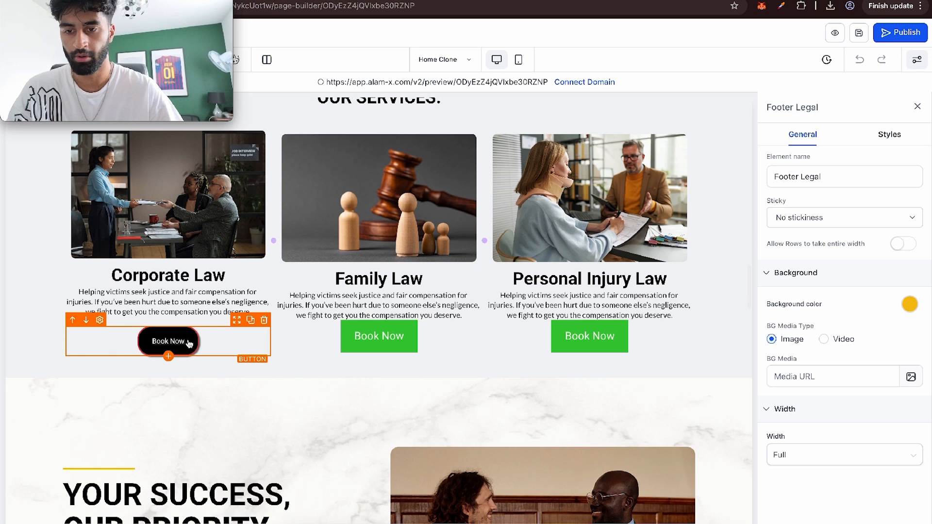
click(189, 342)
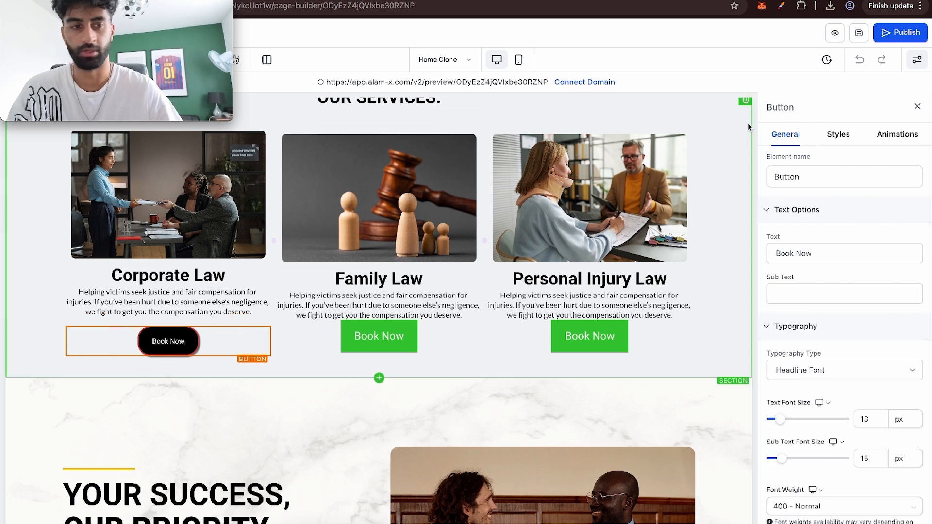
Step: Apply the Fade Up entrance animation to the Corporate Law Book Now button
click(901, 136)
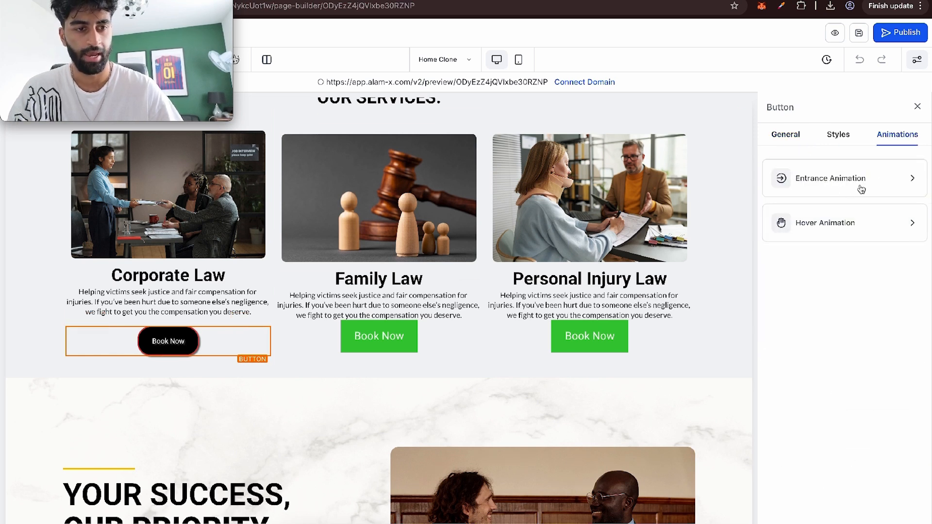
click(861, 189)
click(827, 276)
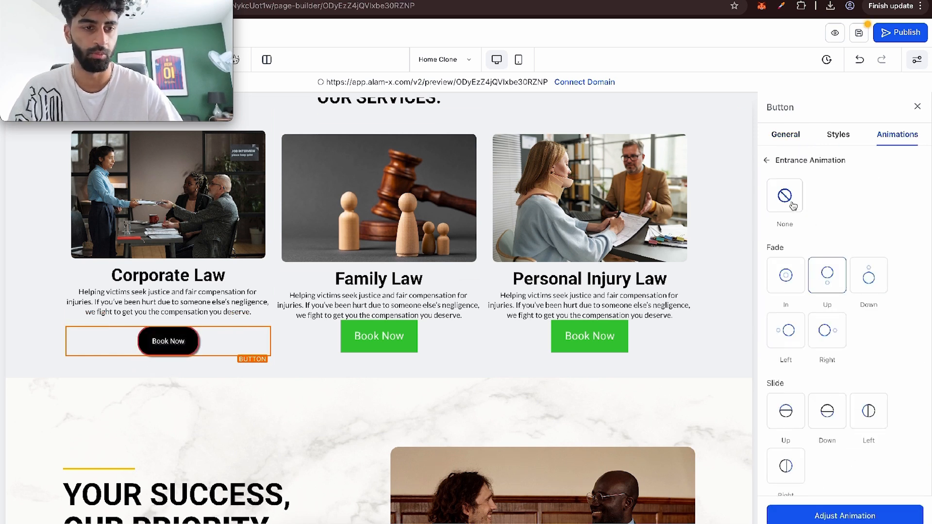
click(768, 161)
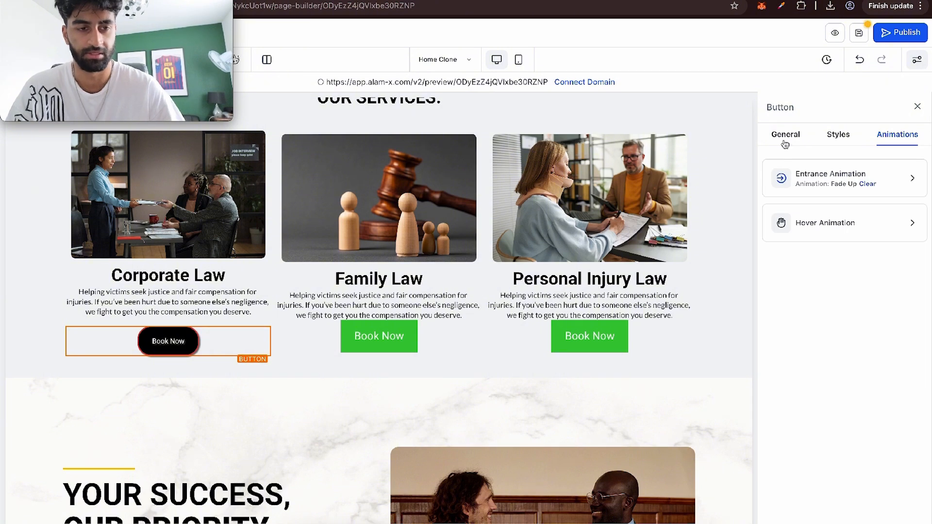
Step: Apply the Elevate hover animation to the Corporate Law Book Now button
click(815, 224)
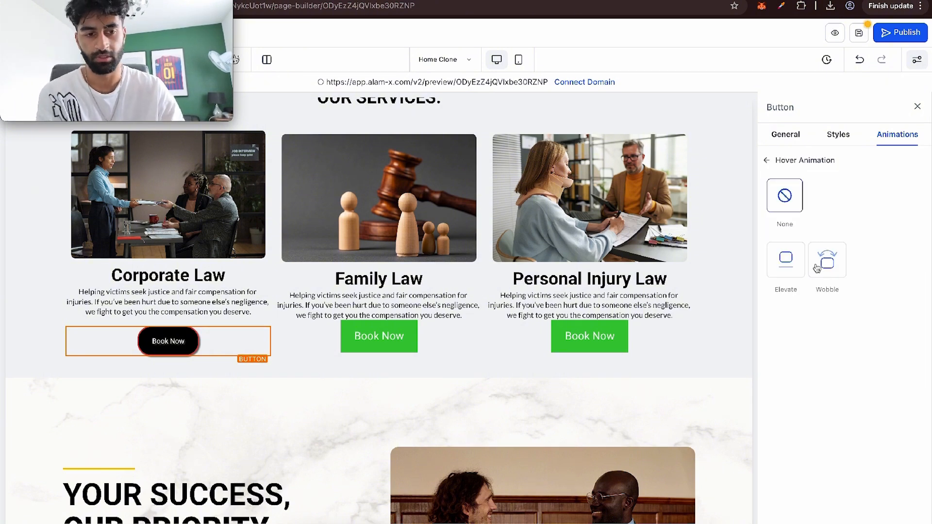
click(787, 262)
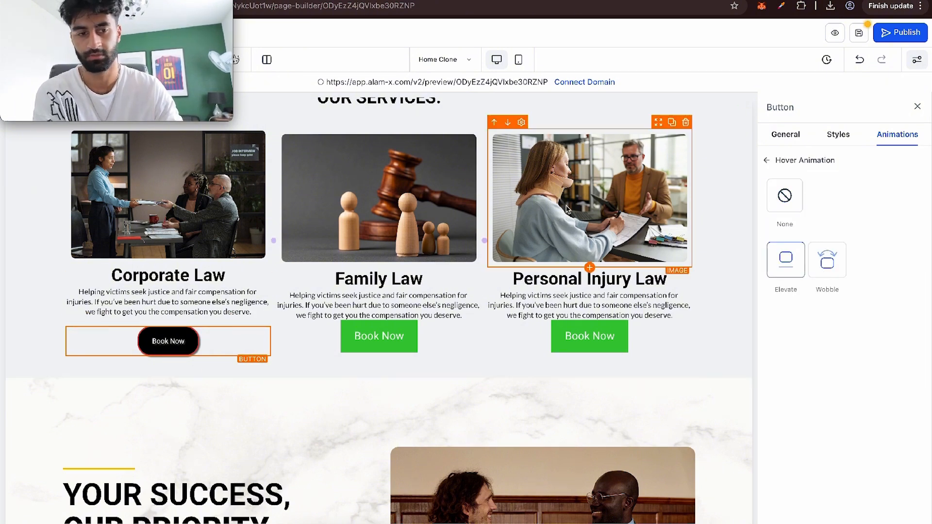
click(785, 135)
click(839, 134)
click(898, 134)
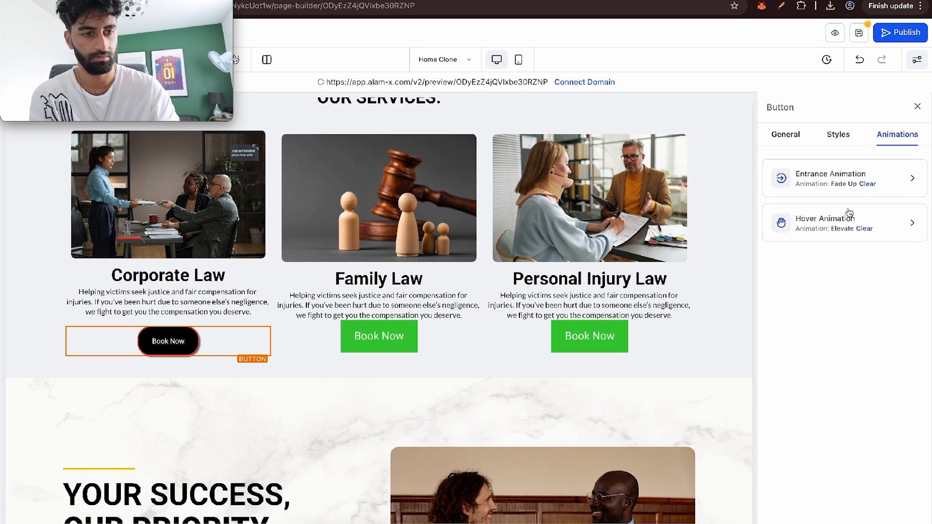
click(850, 213)
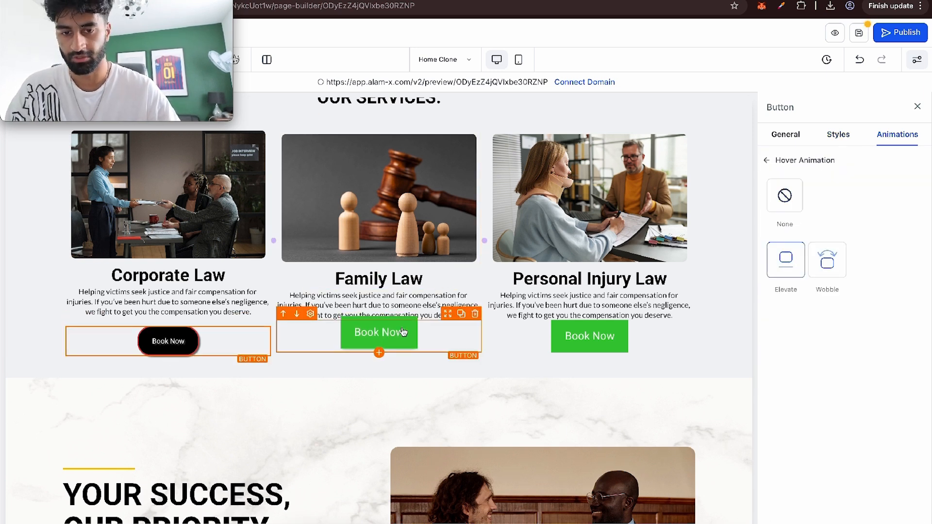
click(214, 276)
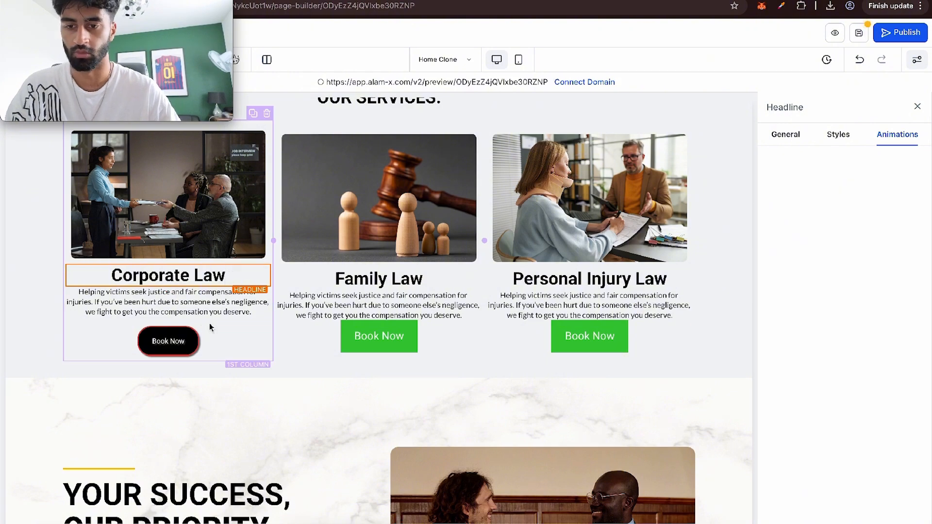
Step: Change the background color of the Family Law Book Now button to golden yellow
scroll(404, 116, up, 3)
scroll(405, 116, up, 2)
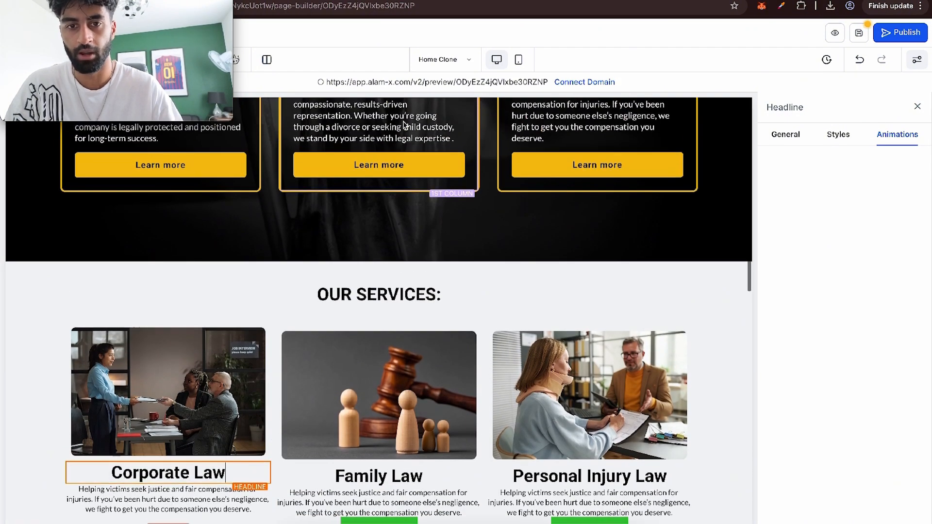
scroll(402, 230, down, 1)
scroll(402, 231, down, 5)
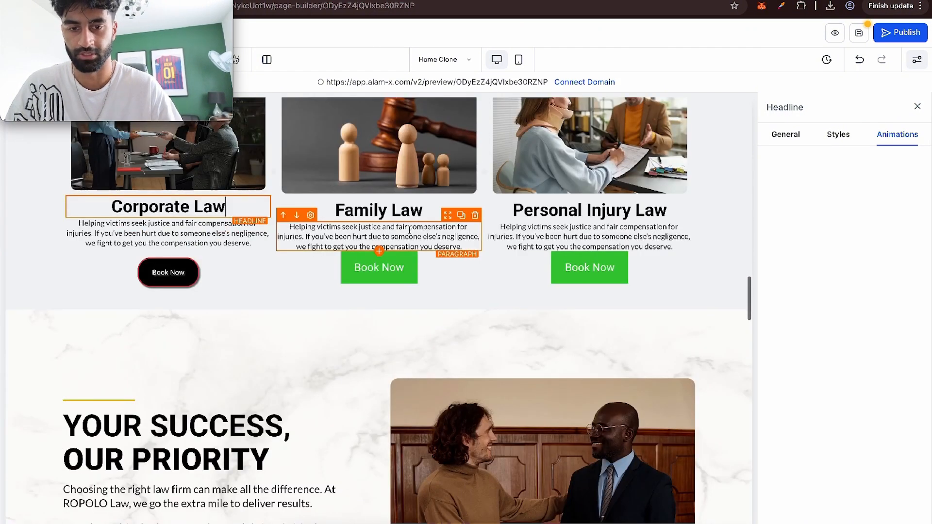
click(379, 268)
click(787, 135)
scroll(825, 219, down, 10)
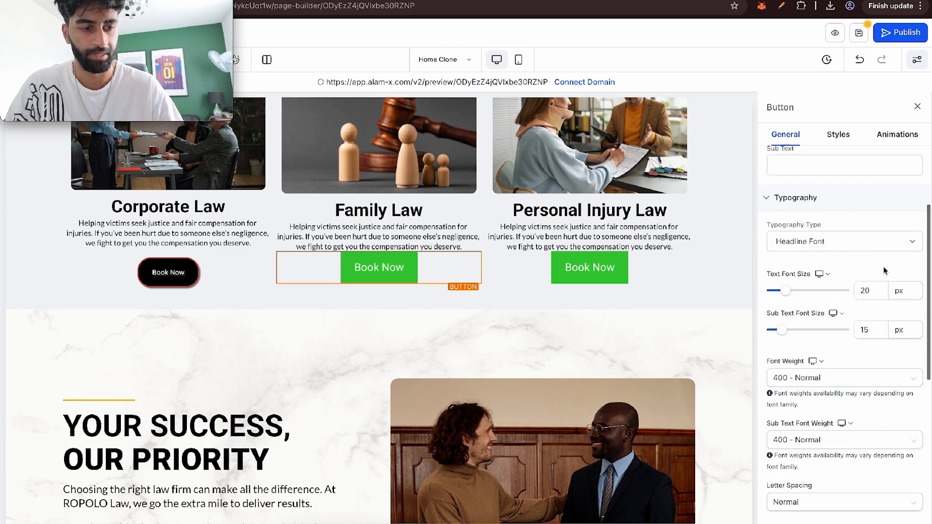
click(910, 343)
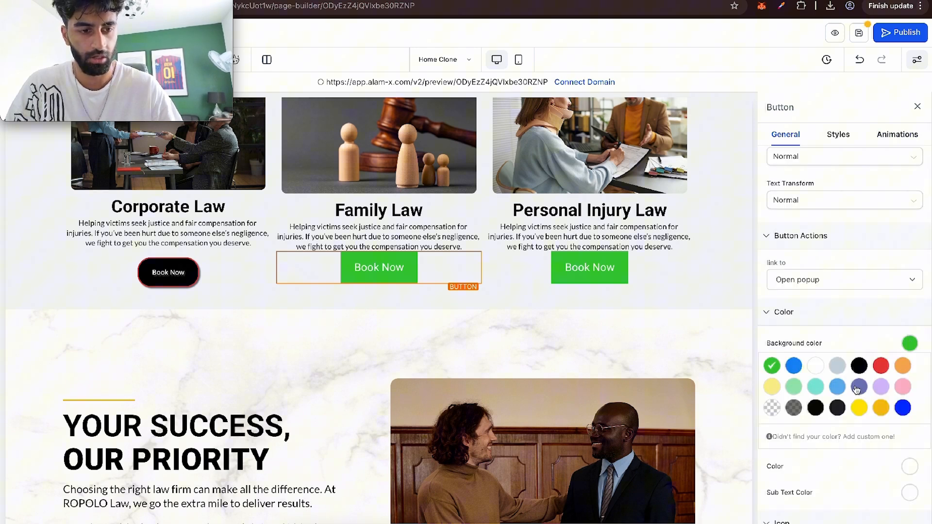
click(874, 409)
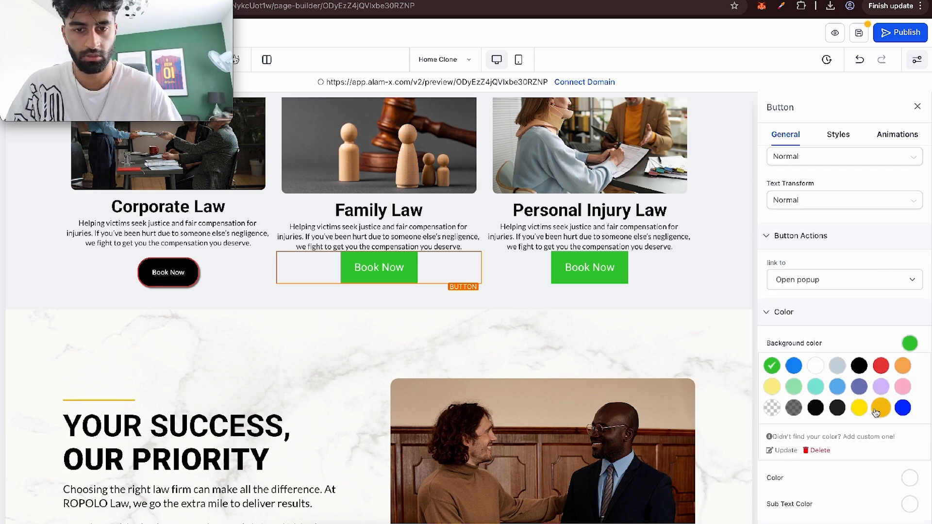
Step: Set the Family Law Book Now button's width option to Fill Width
click(839, 132)
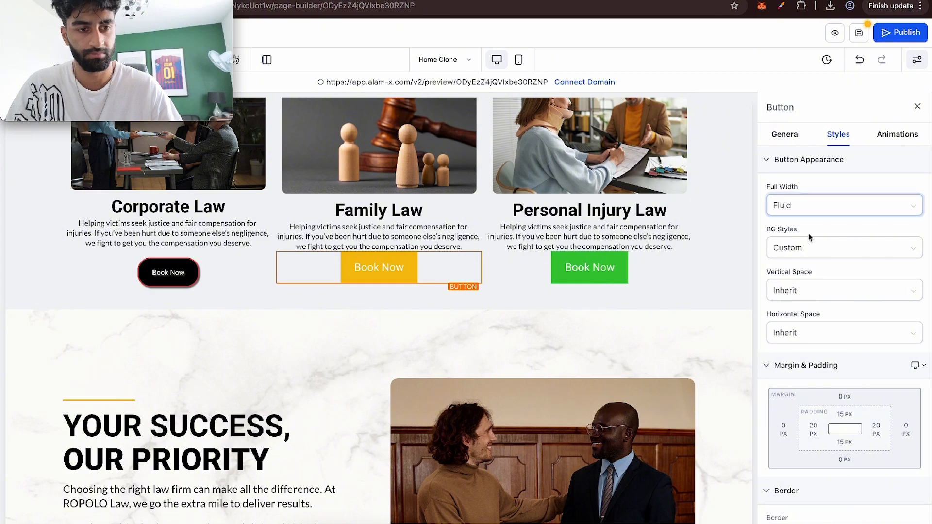
click(809, 206)
click(807, 250)
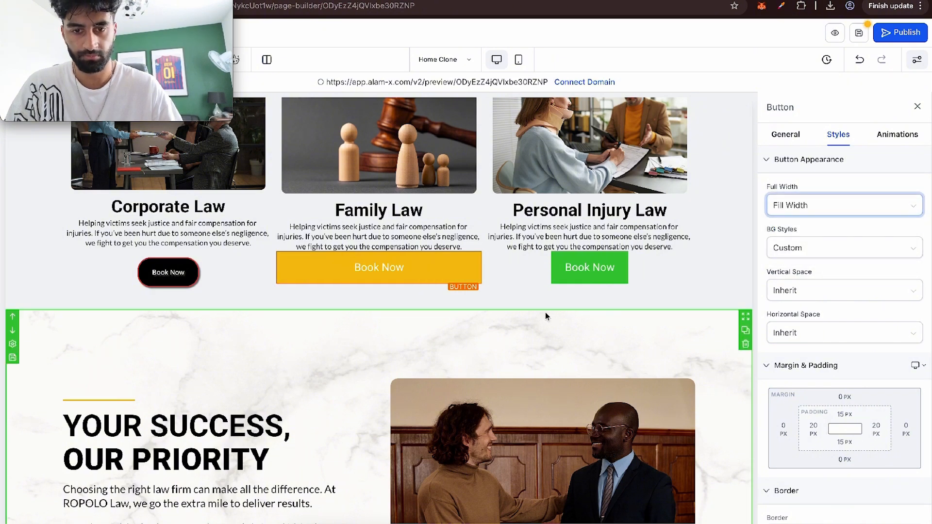
Step: Give the Family Law Book Now button a full black border with a 5px border radius
scroll(546, 313, up, 1)
scroll(838, 302, down, 4)
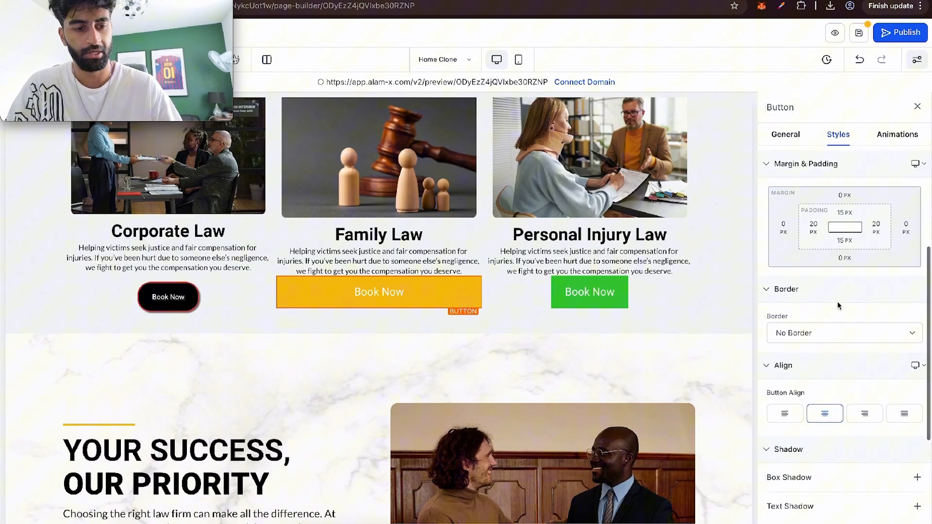
click(868, 342)
click(834, 345)
scroll(835, 347, down, 1)
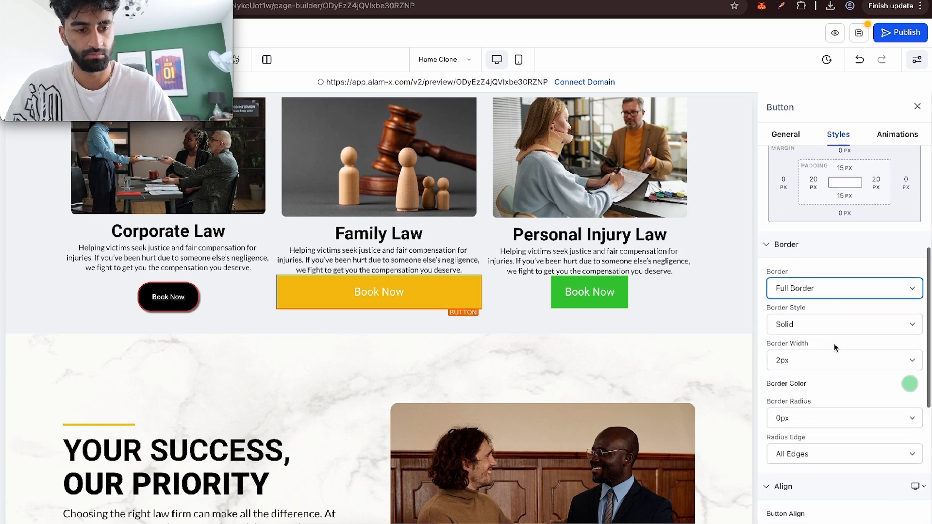
click(909, 383)
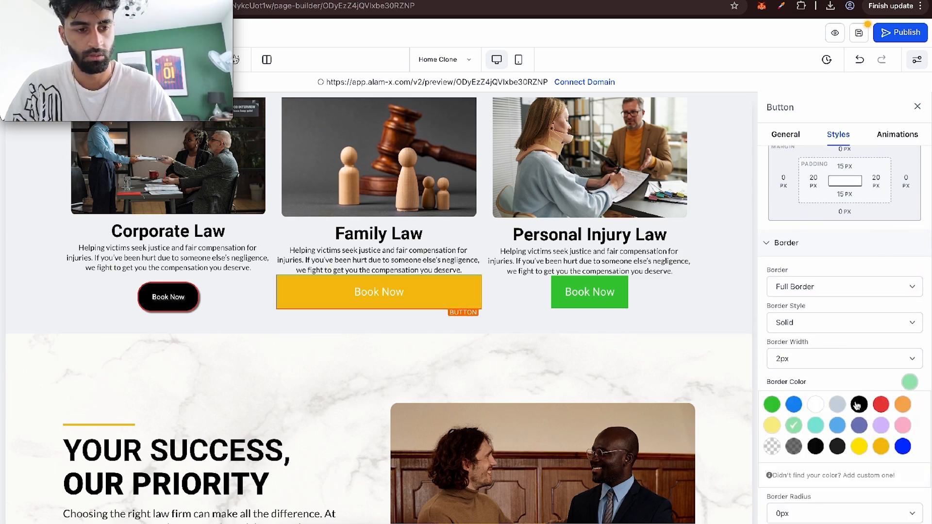
scroll(823, 341, down, 5)
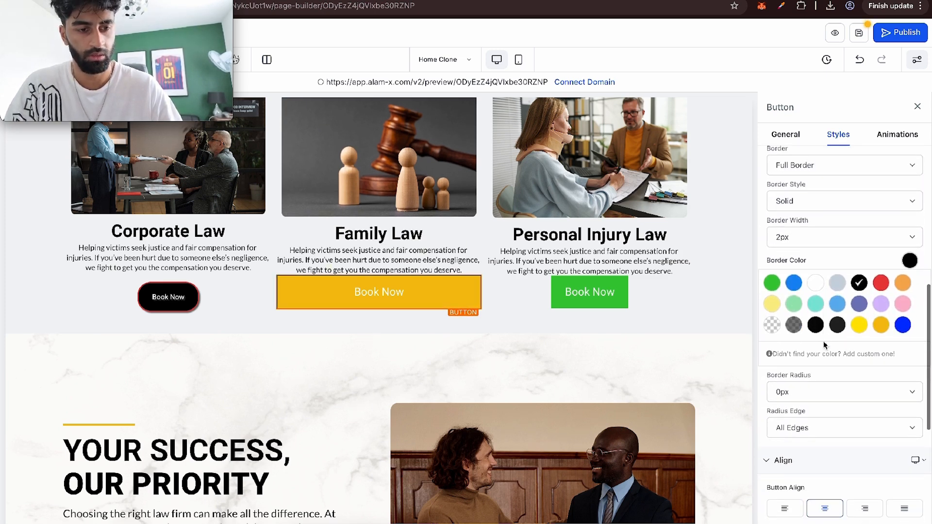
click(802, 389)
click(808, 460)
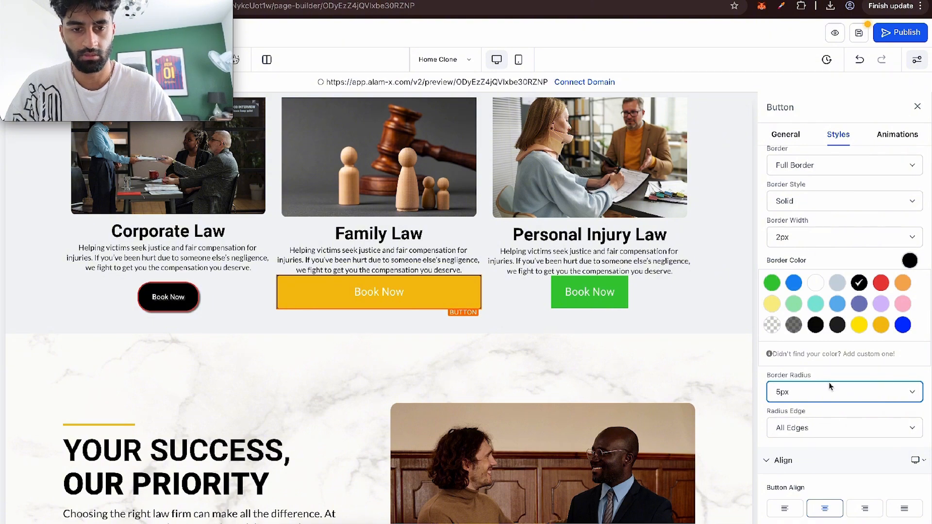
Step: Set the border radius of the Book Now button under Family Law to 20px
click(807, 392)
click(810, 442)
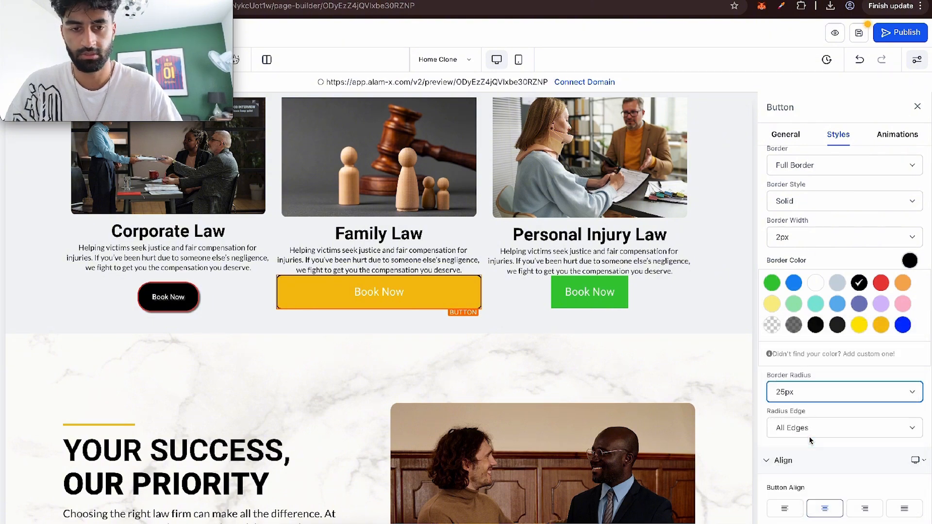
scroll(628, 324, up, 4)
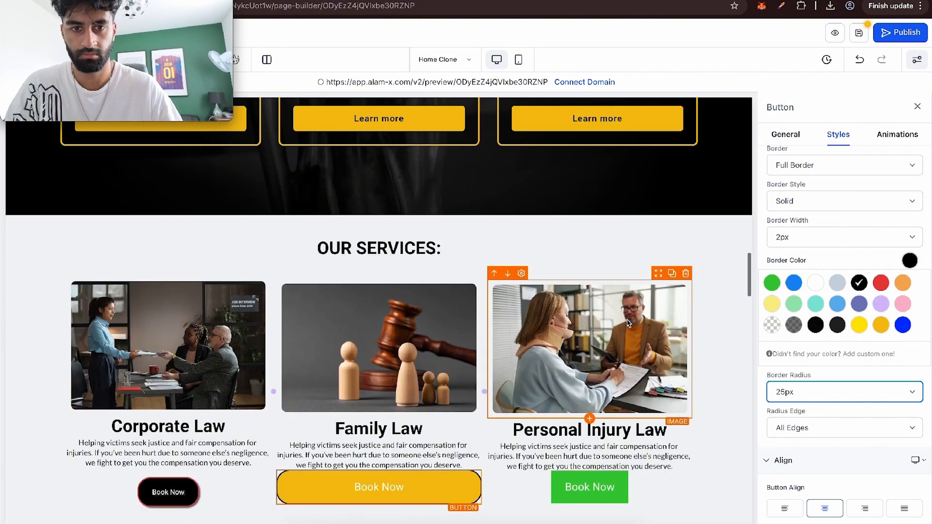
scroll(628, 323, down, 1)
click(797, 392)
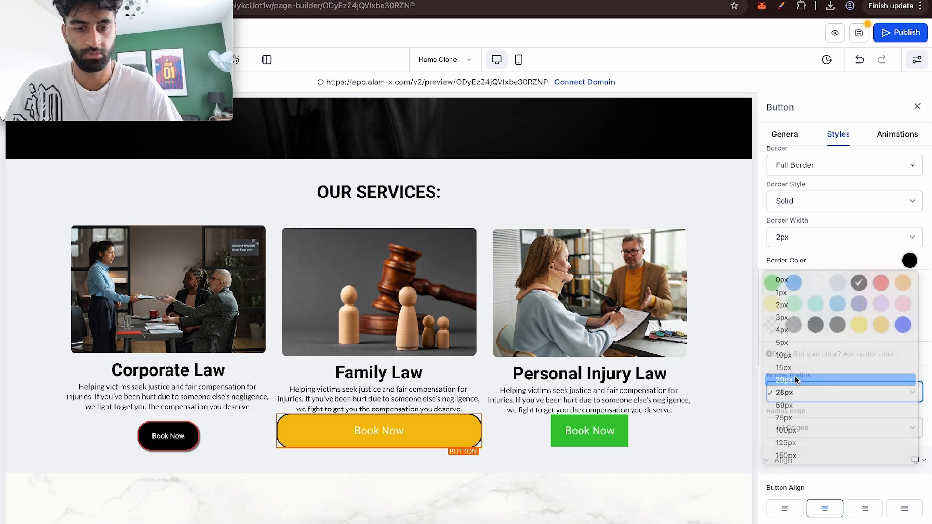
click(796, 380)
Step: Make the border color of the Family Law Book Now button transparent
click(466, 451)
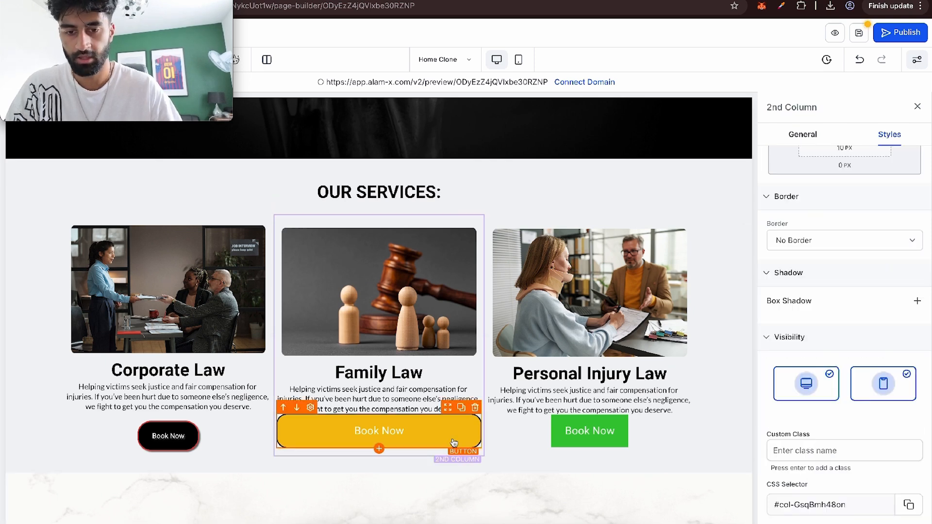
click(454, 442)
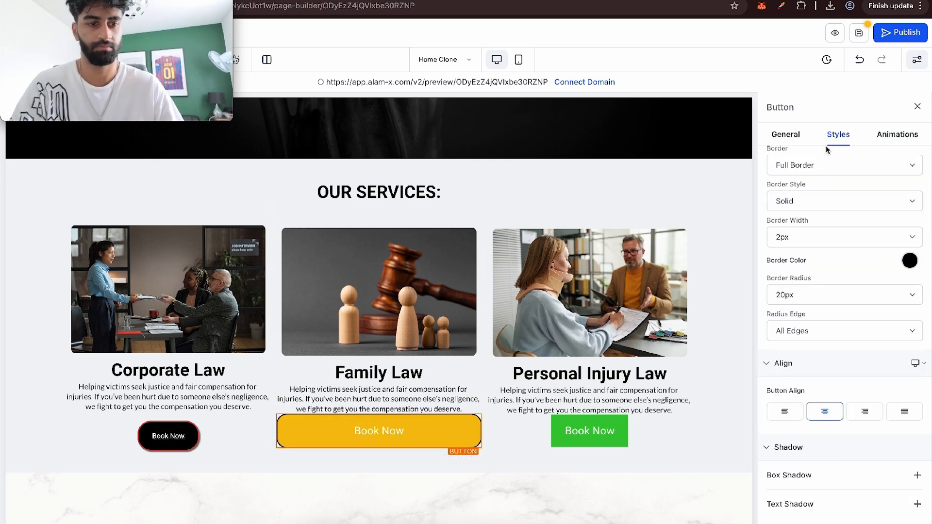
click(910, 262)
click(816, 304)
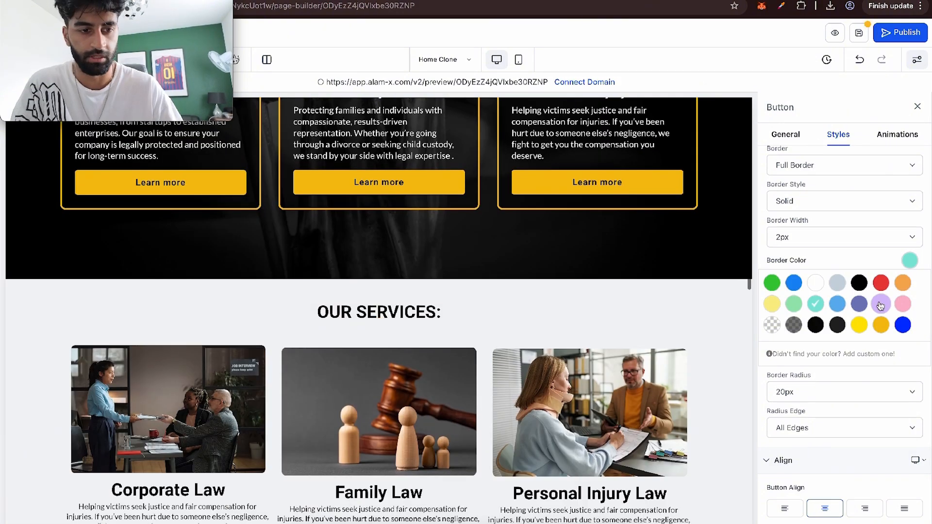
click(777, 329)
scroll(558, 369, down, 5)
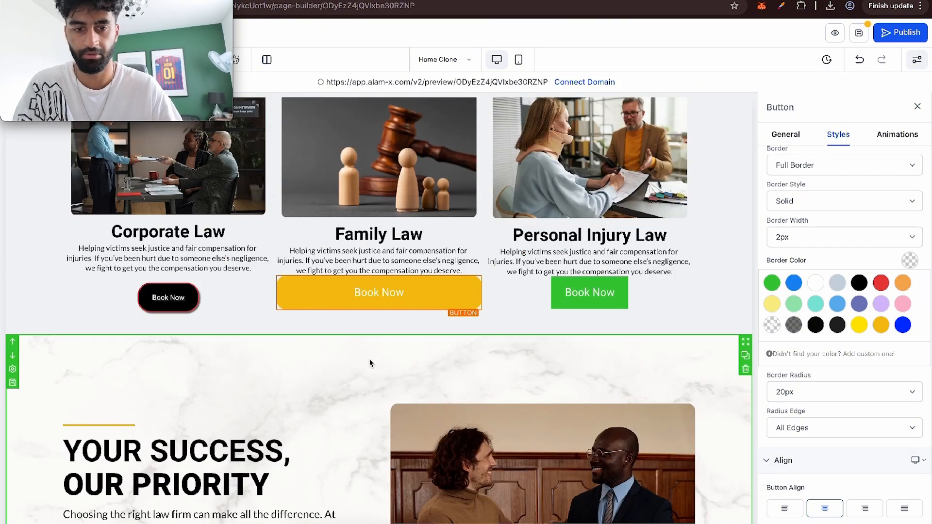
click(399, 335)
scroll(430, 294, up, 10)
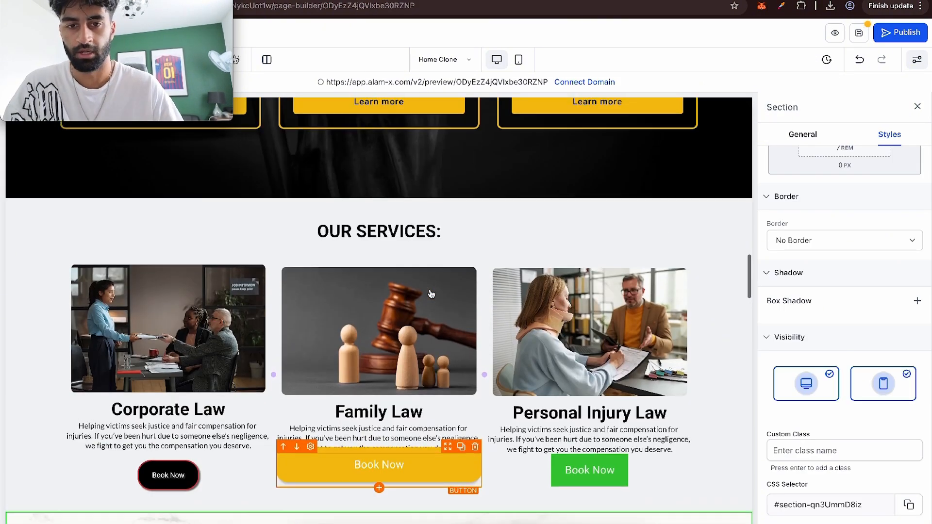
scroll(431, 293, down, 10)
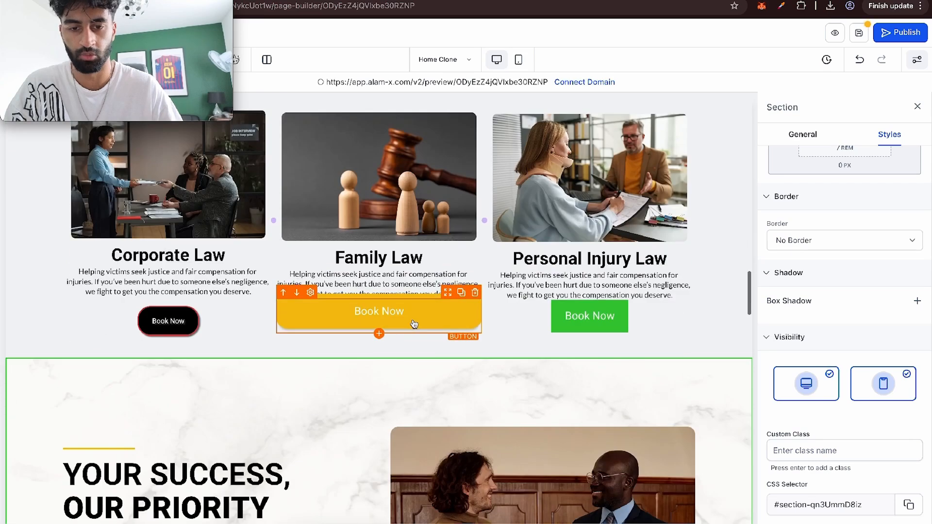
Step: Change the text color of the Family Law Book Now button to black
click(413, 321)
click(787, 135)
scroll(858, 311, down, 5)
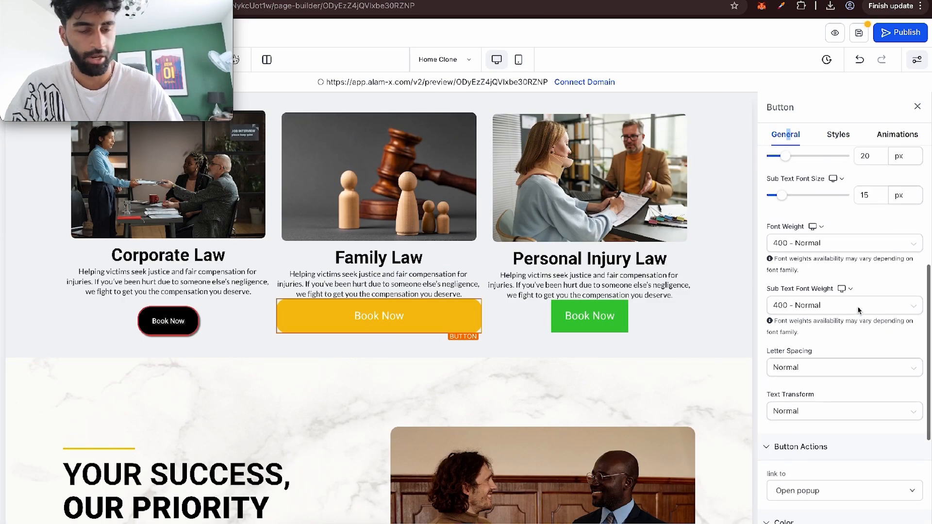
scroll(858, 311, down, 5)
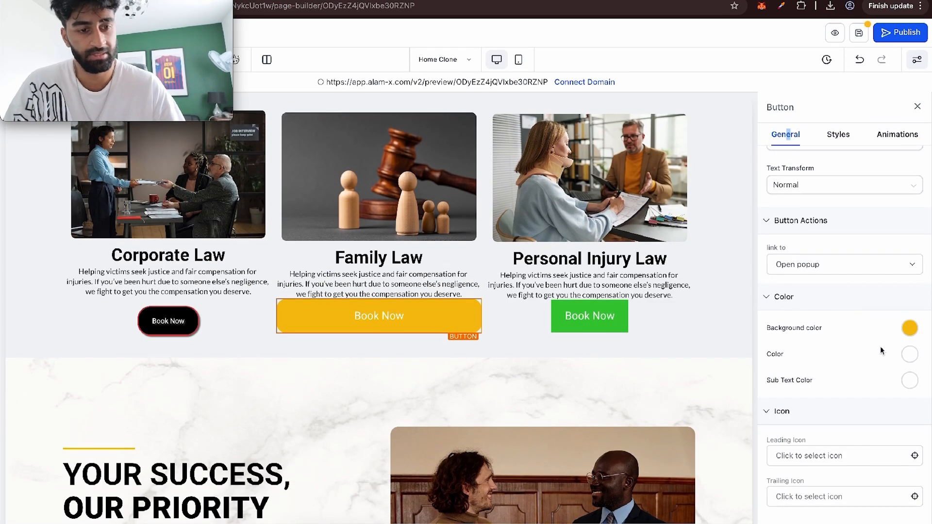
click(914, 357)
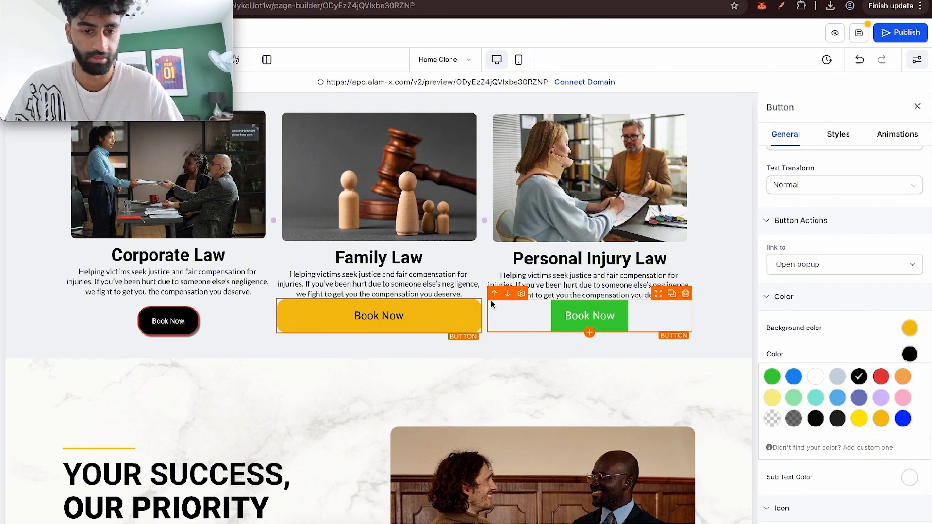
Step: Reduce the text size of the Family Law button and set its horizontal space to 10px
scroll(828, 248, up, 6)
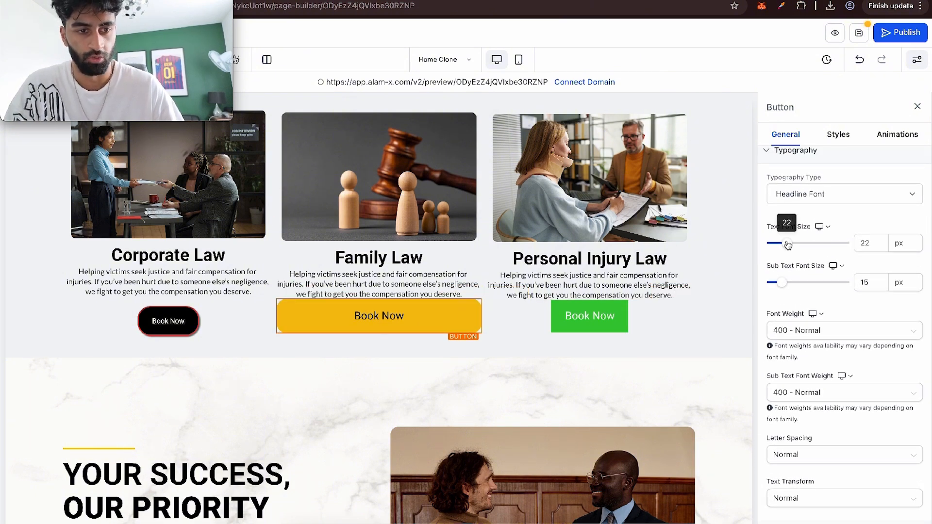
click(839, 134)
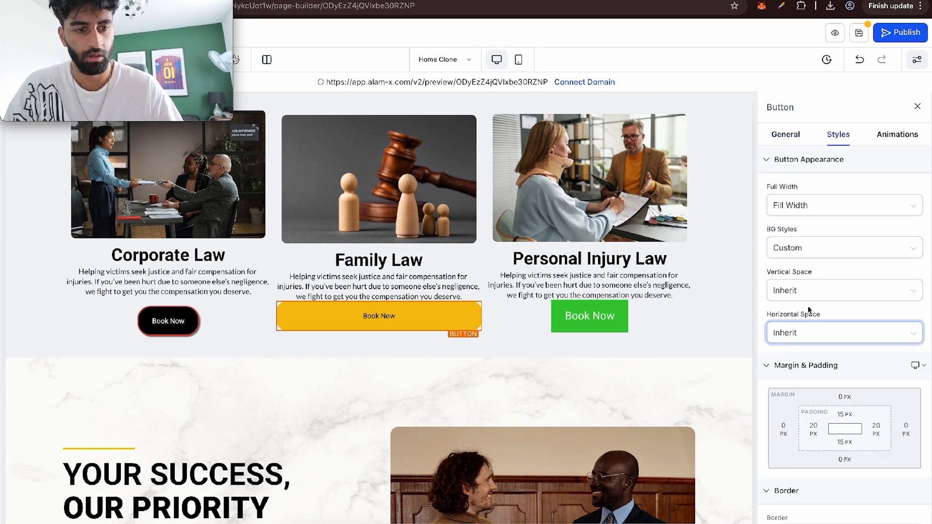
click(809, 330)
scroll(812, 466, down, 2)
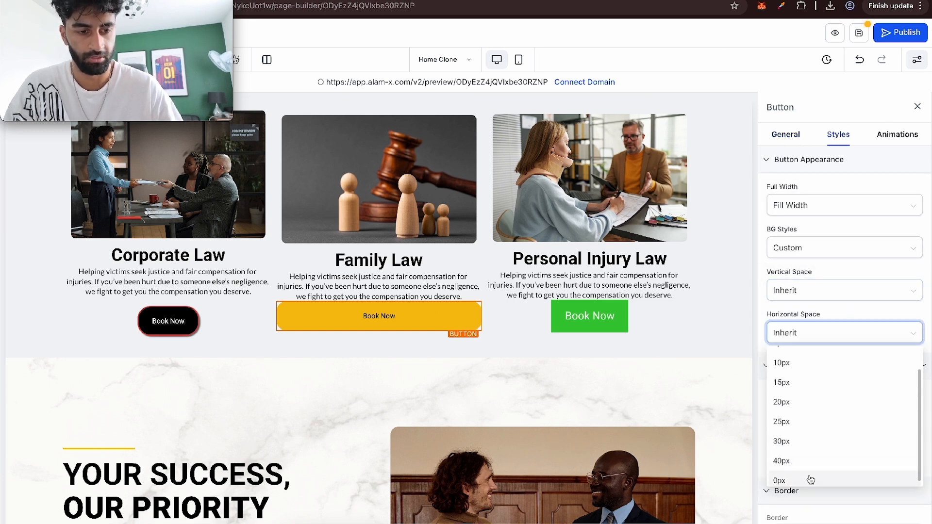
click(815, 460)
scroll(839, 222, down, 3)
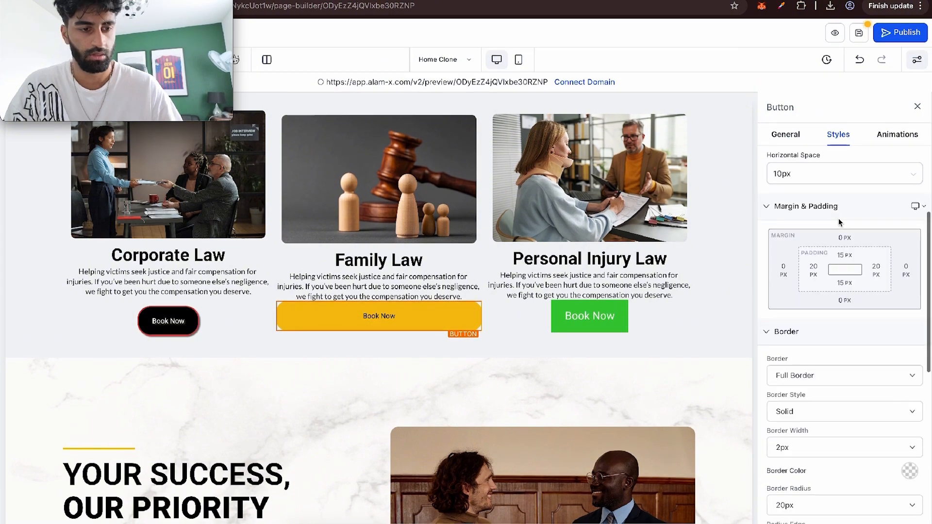
Step: Add a top margin to the Family Law button to separate it from the description above
click(847, 243)
drag(815, 263, 828, 264)
click(610, 337)
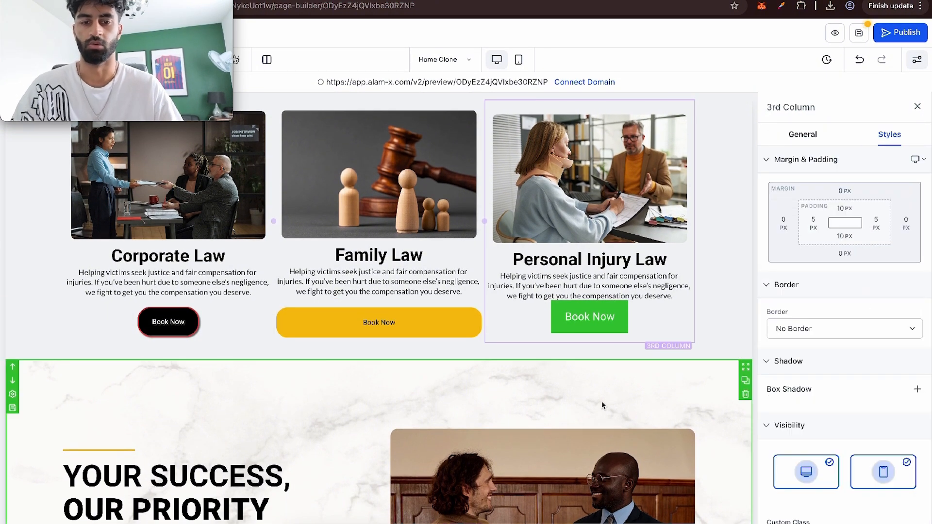
Step: Add a full border with a 50px radius around the Corporate Law column in the Our Services section
scroll(602, 403, up, 2)
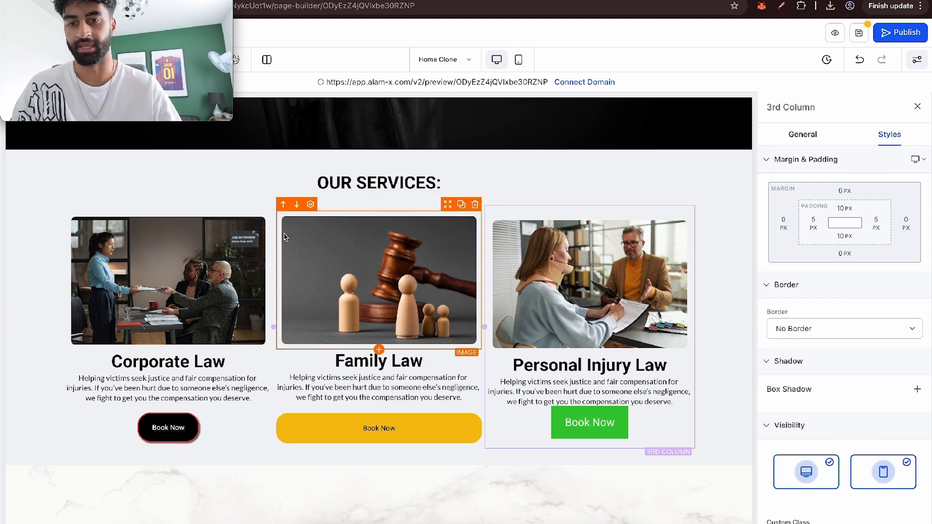
scroll(179, 219, up, 8)
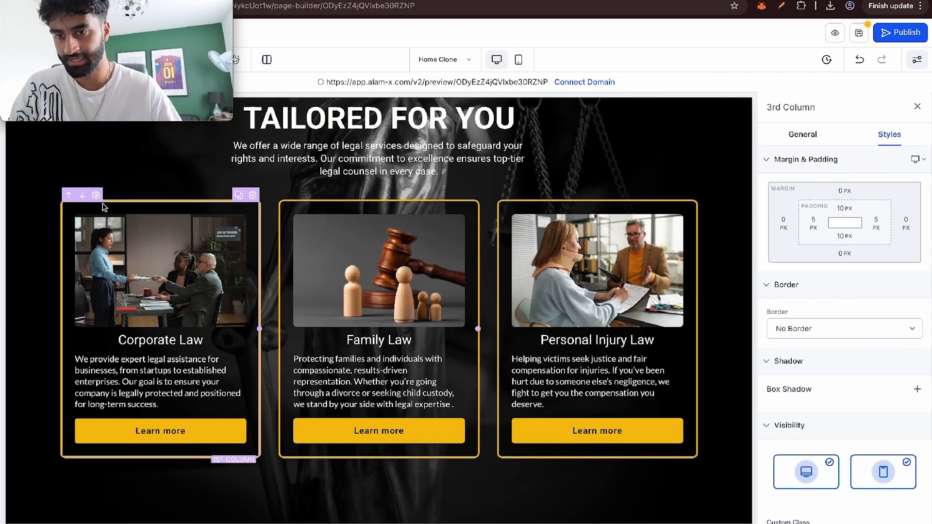
scroll(179, 179, down, 7)
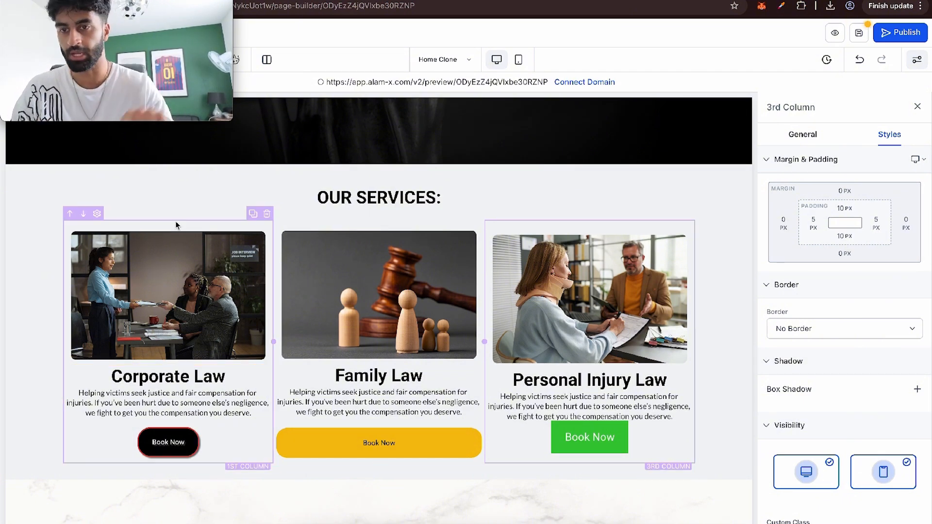
click(175, 220)
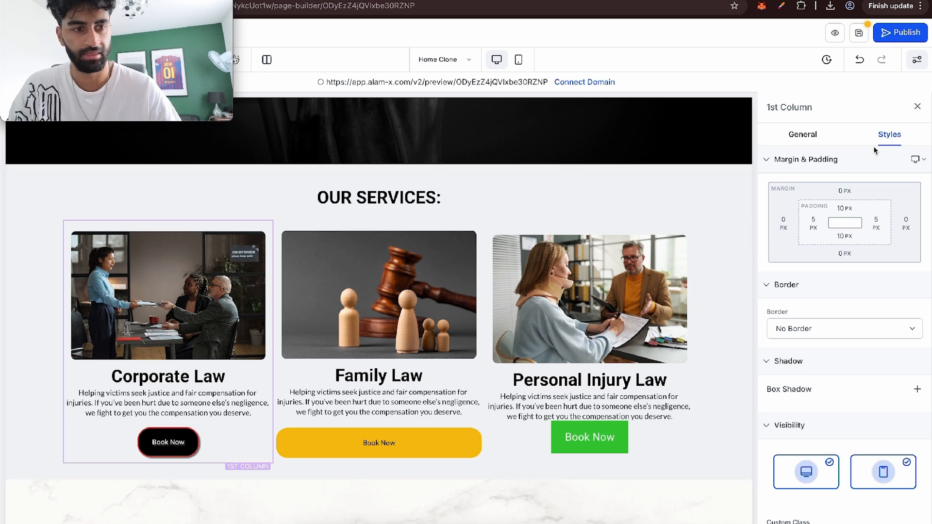
click(823, 326)
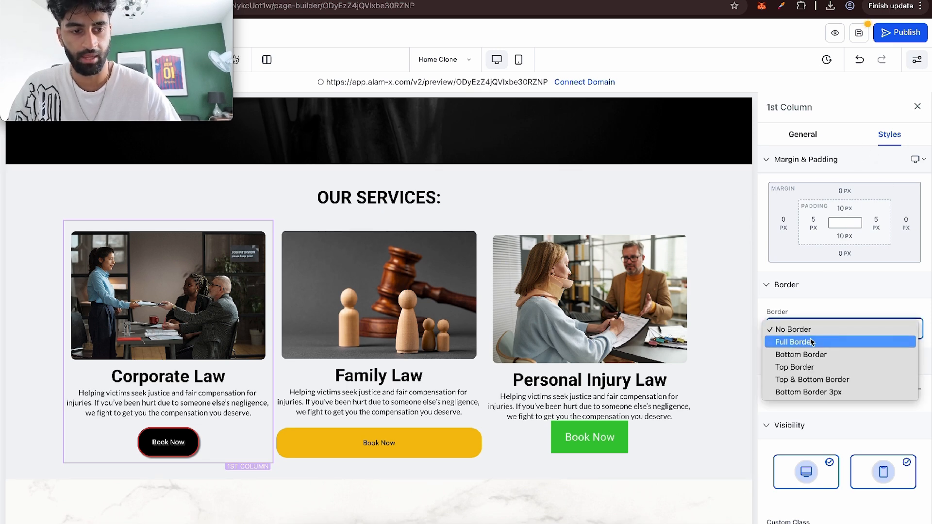
click(812, 339)
scroll(827, 400, down, 2)
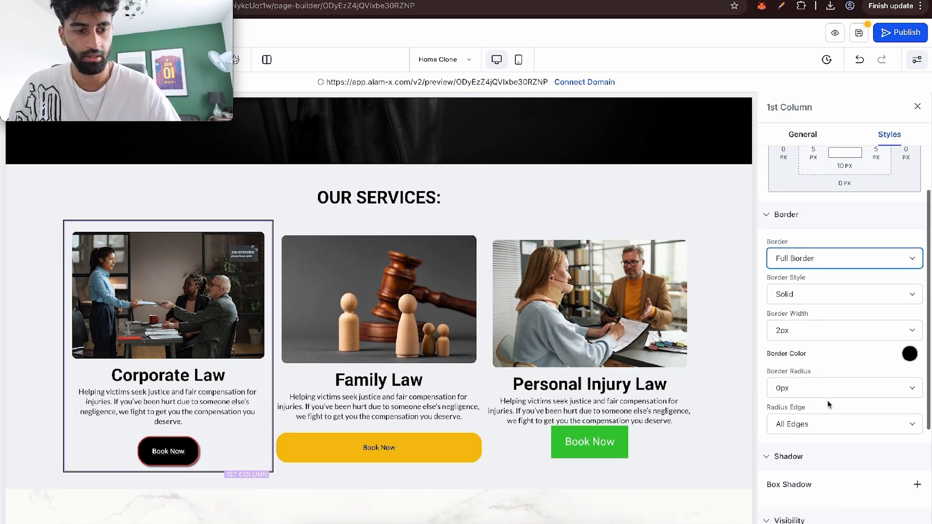
click(812, 382)
click(784, 474)
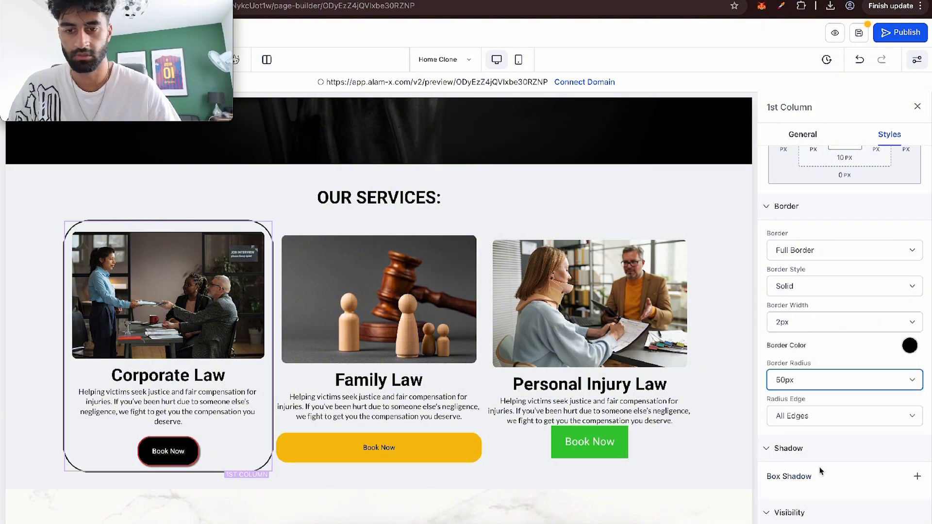
scroll(511, 383, up, 5)
scroll(512, 383, down, 7)
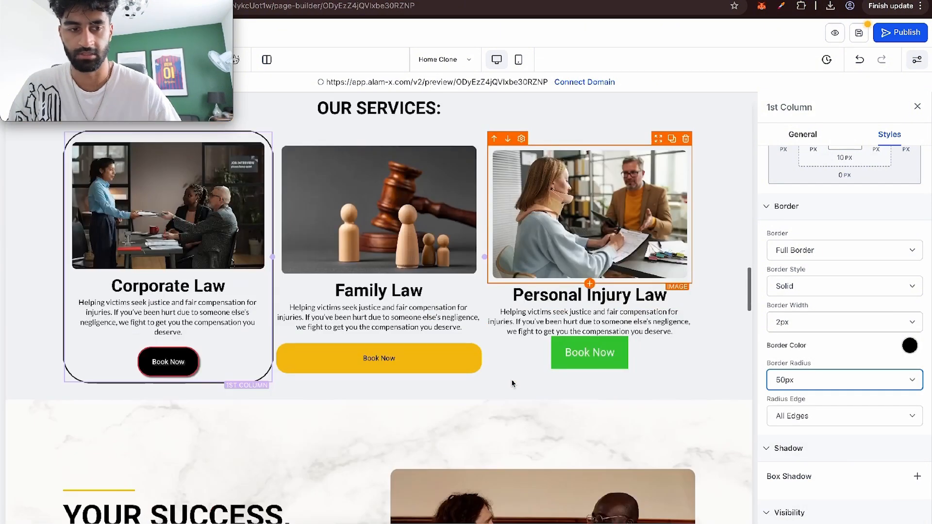
Step: Set the Corporate Law column's border color to golden yellow, keeping the Solid border style
scroll(808, 392, down, 1)
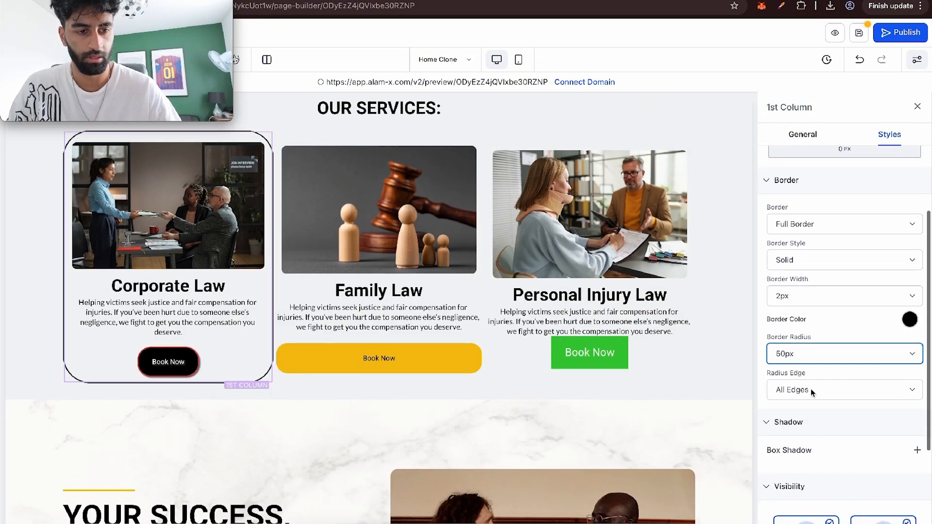
scroll(822, 351, up, 1)
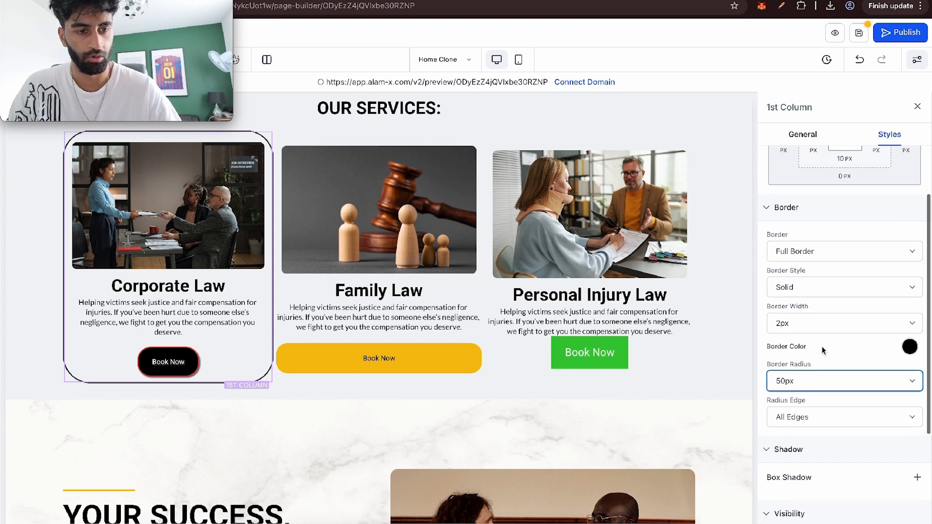
click(911, 347)
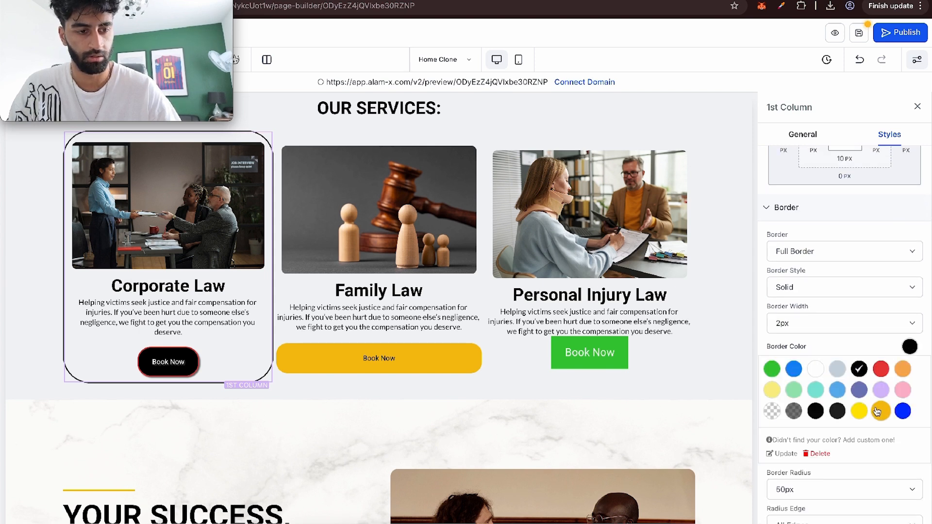
click(839, 287)
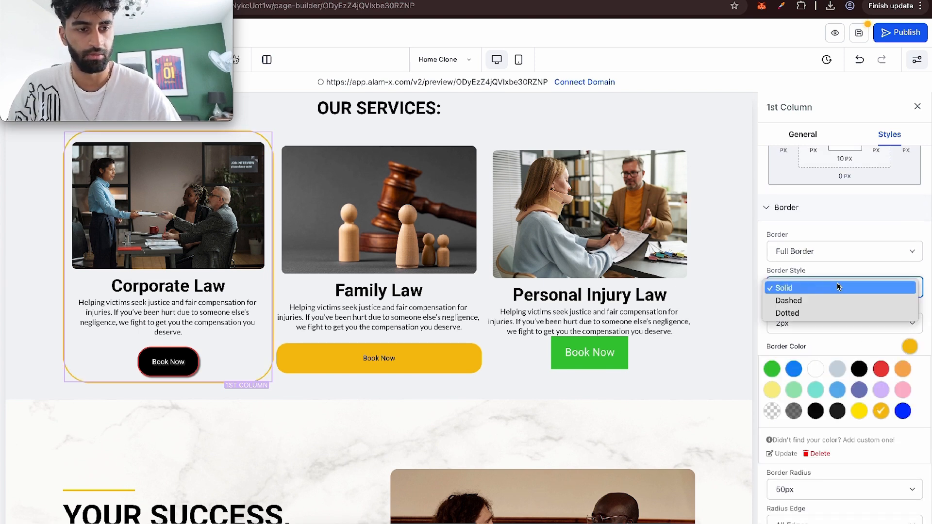
click(835, 288)
scroll(835, 292, up, 2)
scroll(836, 292, down, 3)
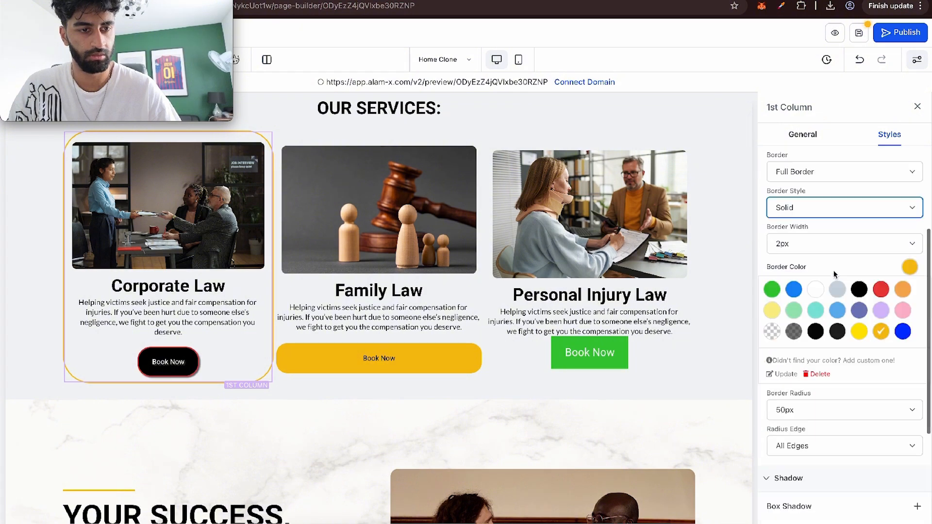
Step: Try the horizontal content layout on the Corporate Law column, and switch it back to vertical
click(803, 135)
click(815, 400)
click(814, 394)
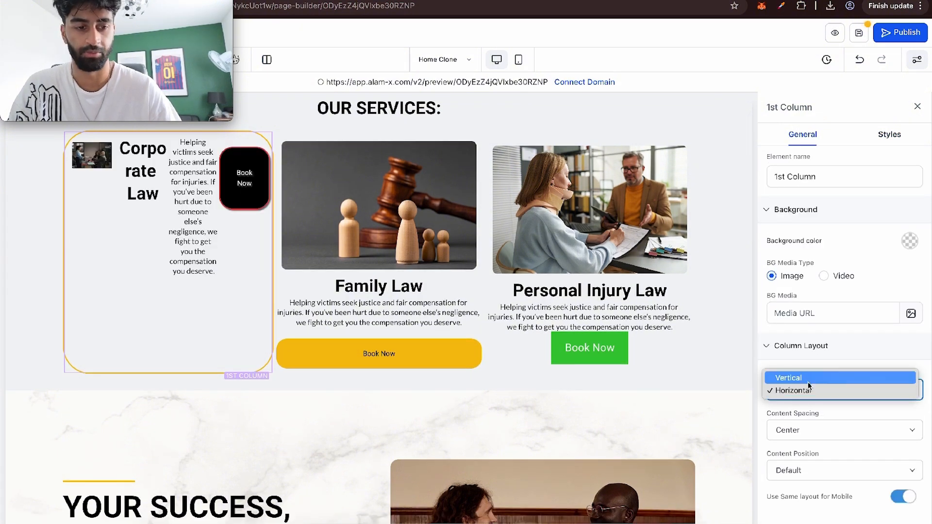
key(Escape)
Step: Set the border width of the Corporate Law column to 3px
click(807, 382)
click(813, 374)
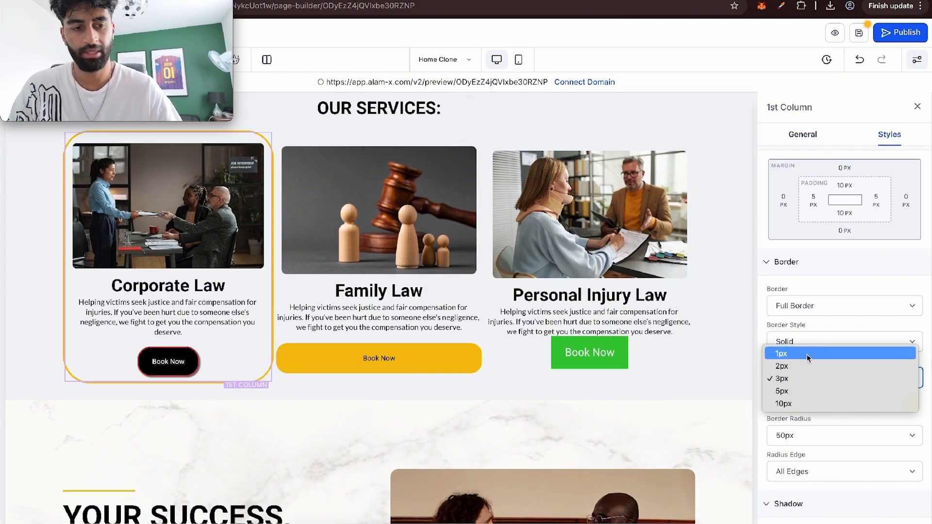
key(Escape)
scroll(533, 258, up, 8)
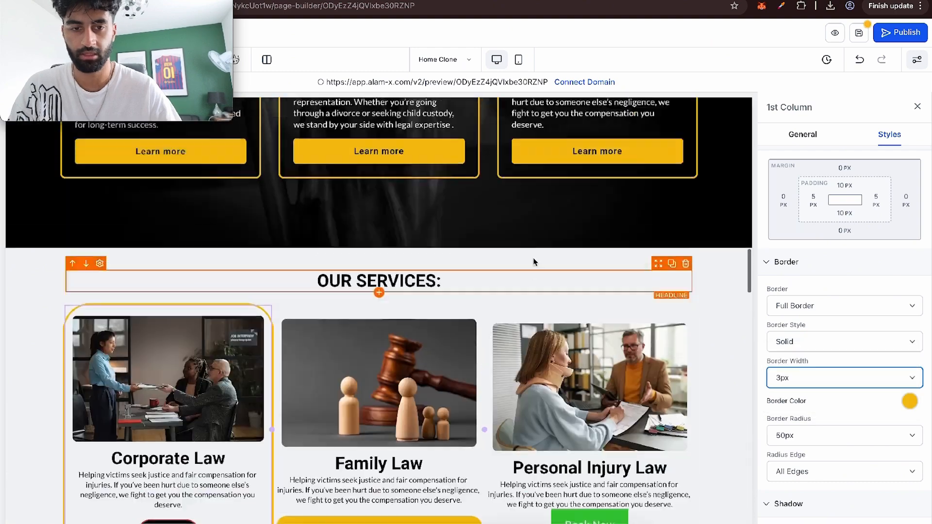
scroll(473, 243, down, 5)
click(310, 230)
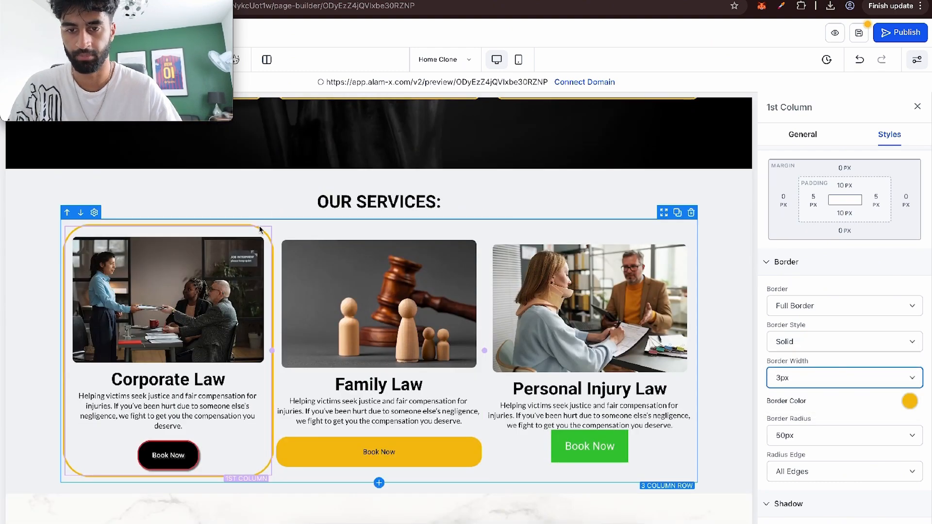
scroll(830, 317, down, 2)
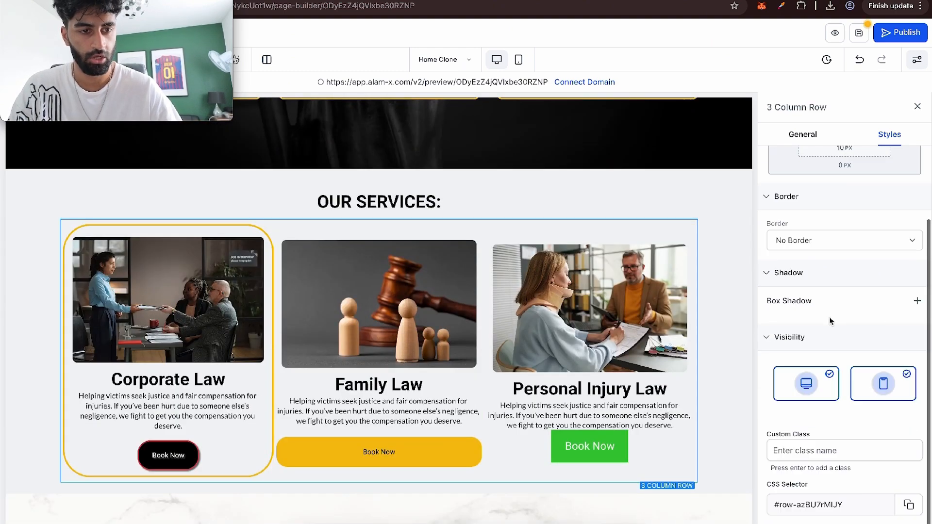
click(801, 136)
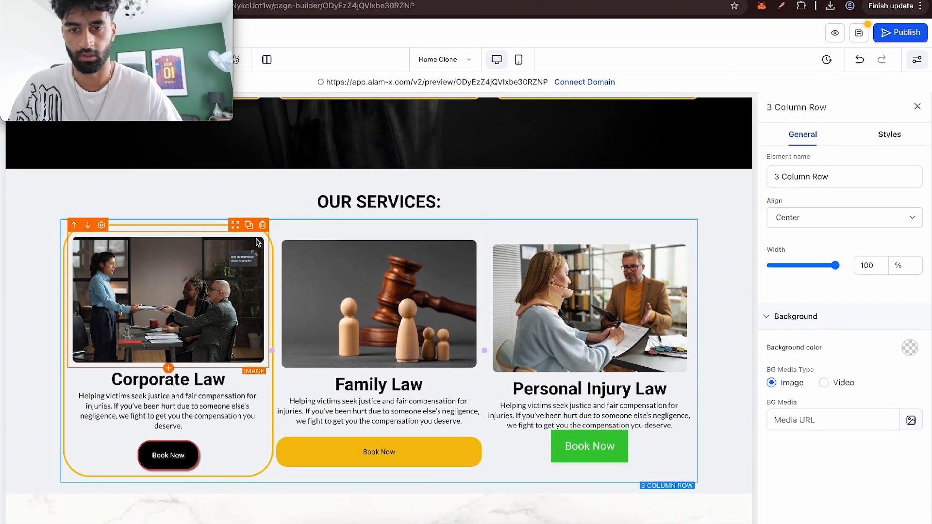
Step: Try border widths of 10px and 2px on the Corporate Law column, and set it back to 3px
click(234, 227)
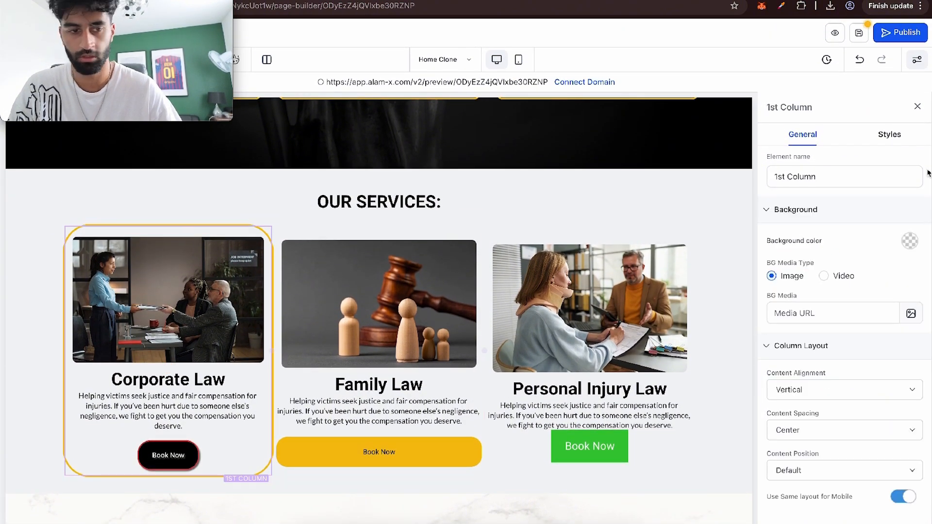
click(874, 137)
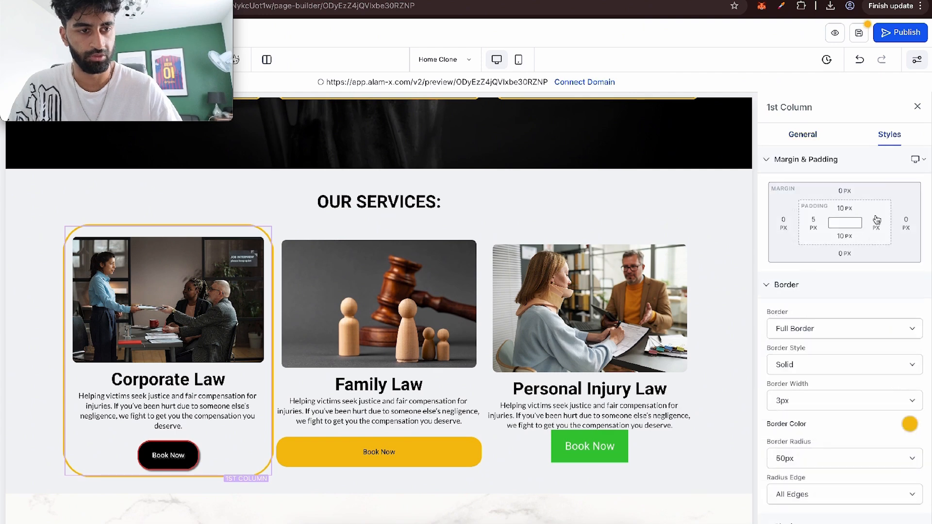
scroll(869, 302, down, 5)
click(796, 324)
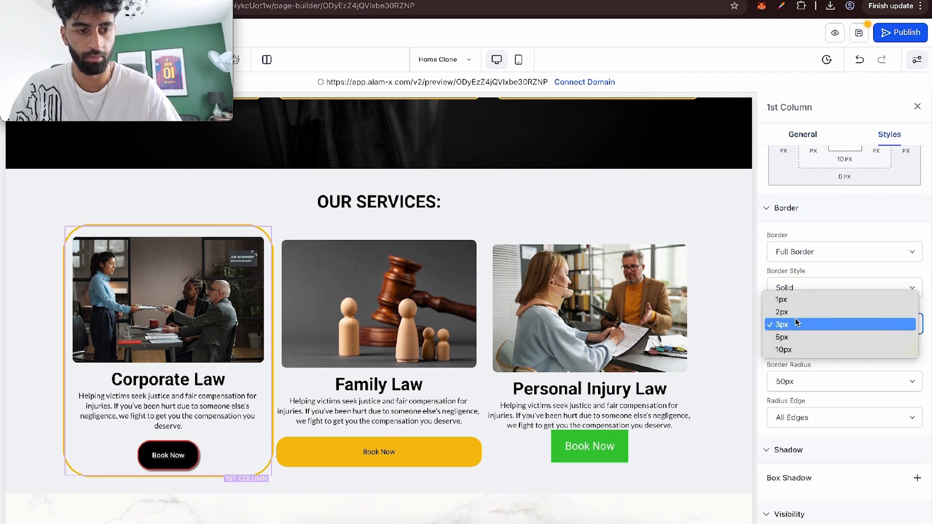
click(798, 347)
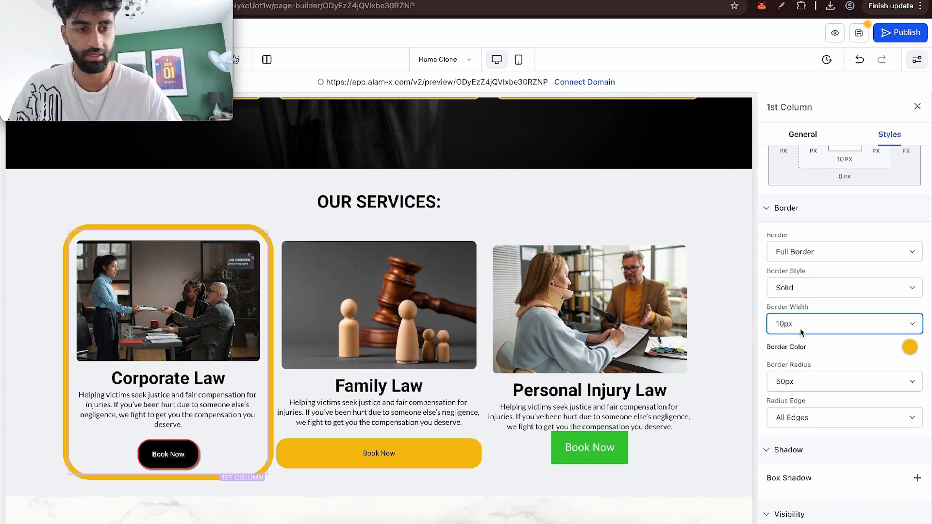
click(801, 333)
click(800, 284)
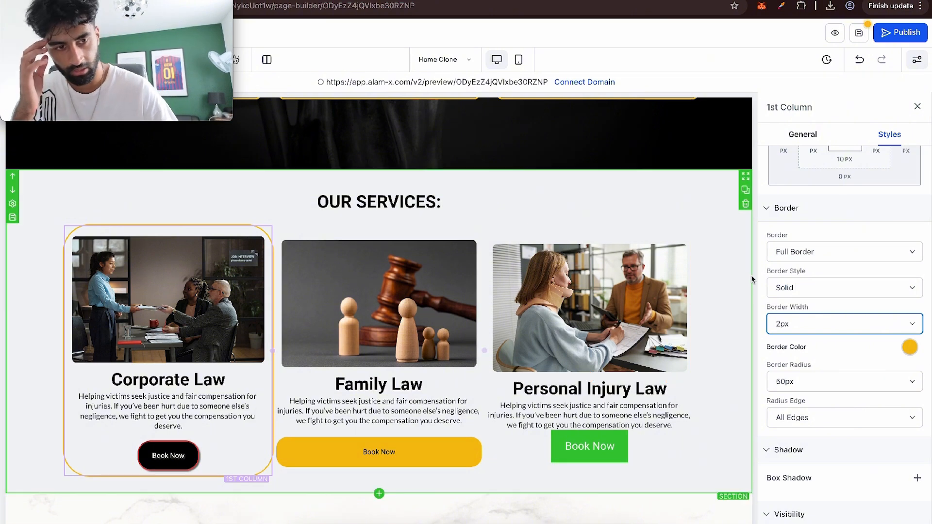
click(799, 322)
click(797, 338)
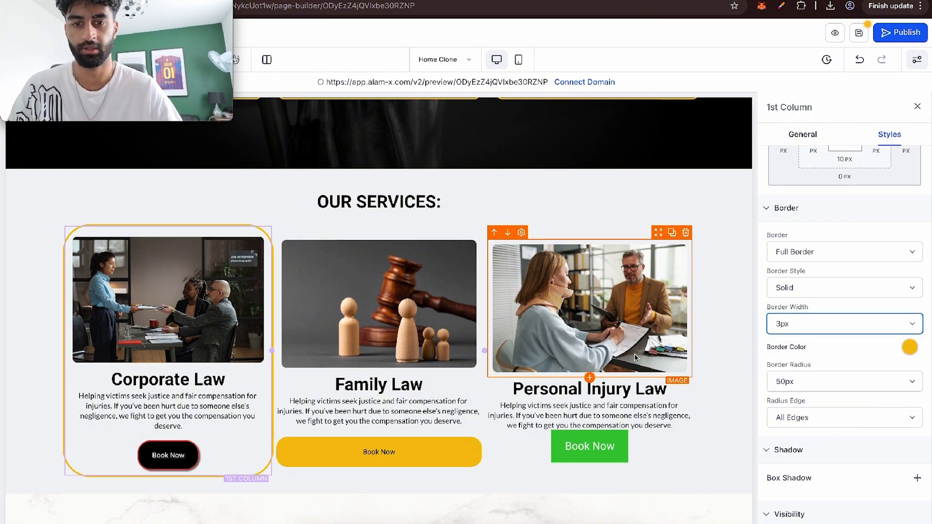
Step: Set the background color of the Our Services section to black
scroll(635, 358, down, 2)
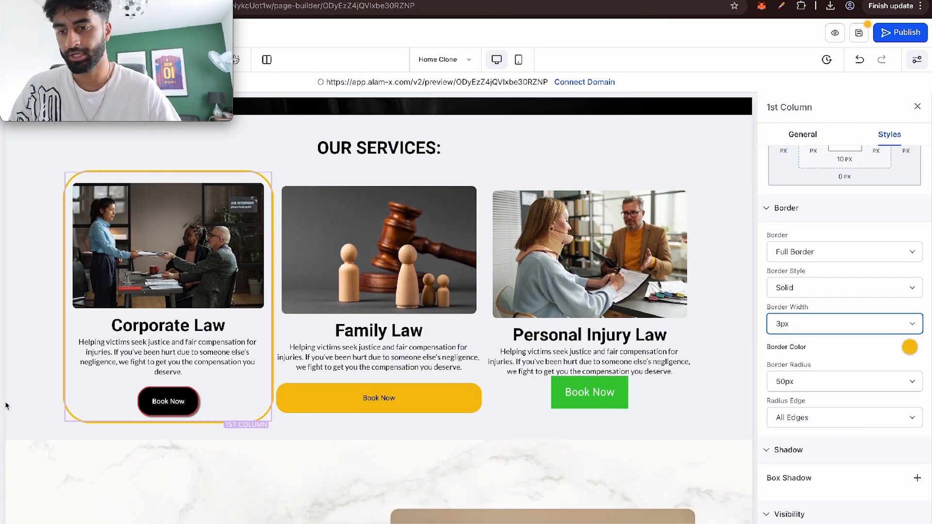
click(25, 394)
scroll(585, 307, up, 10)
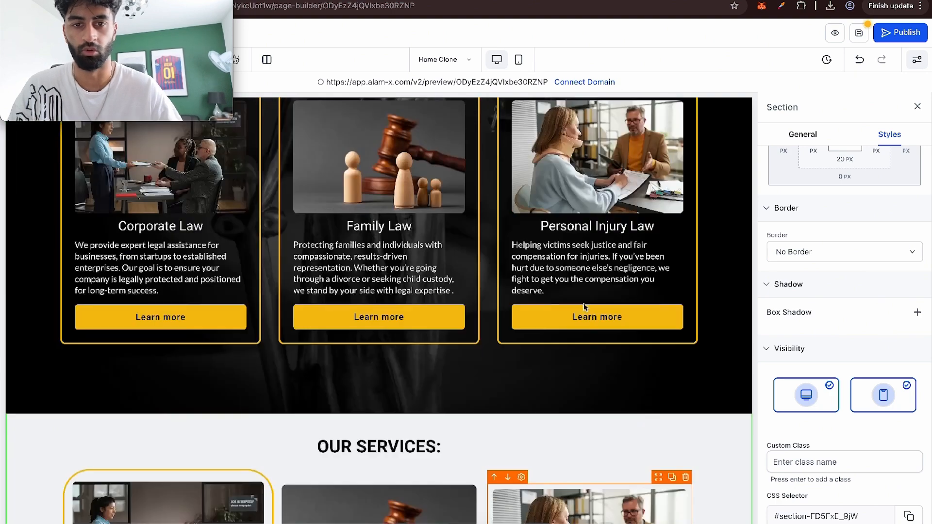
scroll(585, 306, down, 10)
click(167, 325)
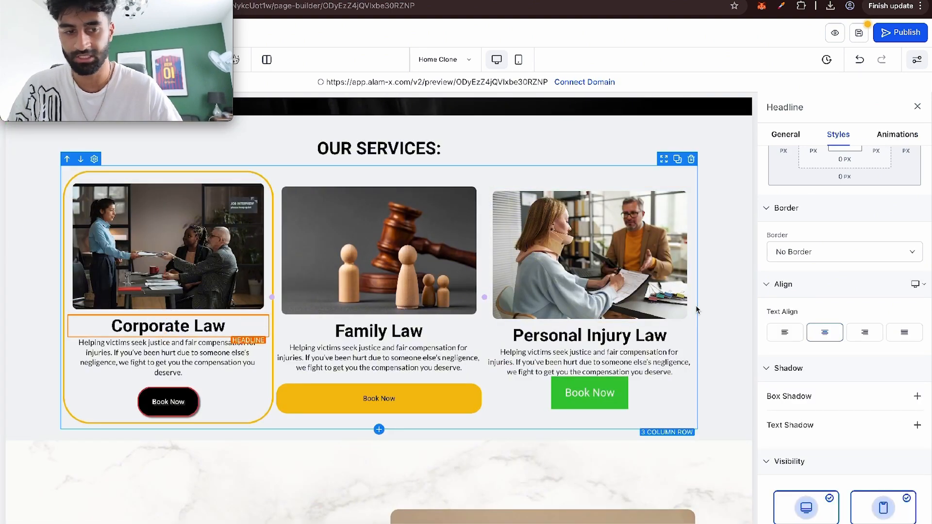
scroll(838, 306, up, 2)
scroll(839, 306, down, 5)
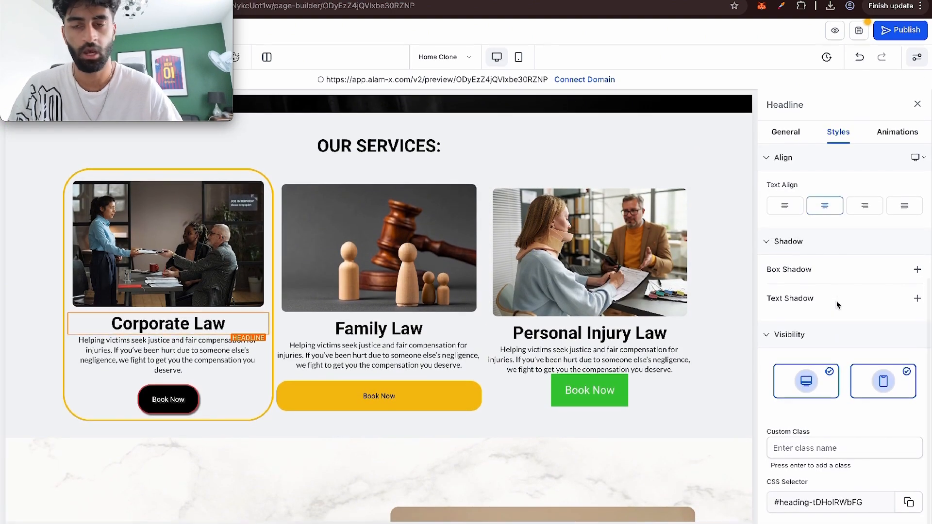
click(716, 272)
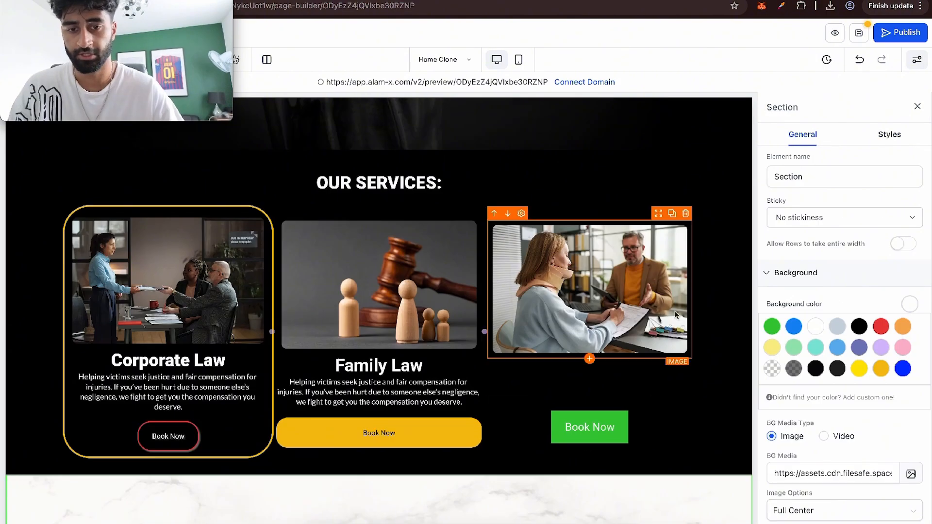
Step: Copy the background image URL from the Legal Expertise section and paste it as the background media of the Our Services section
scroll(703, 256, up, 10)
scroll(699, 302, down, 10)
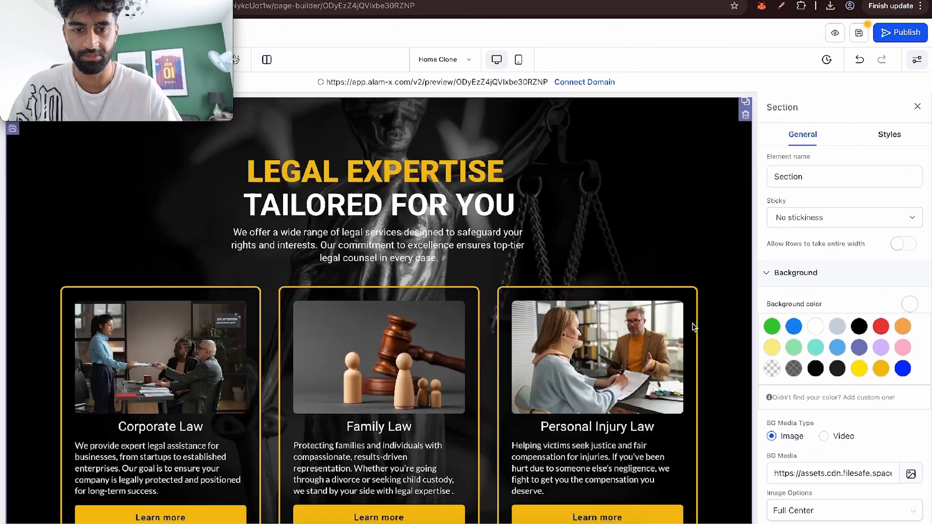
scroll(689, 243, up, 6)
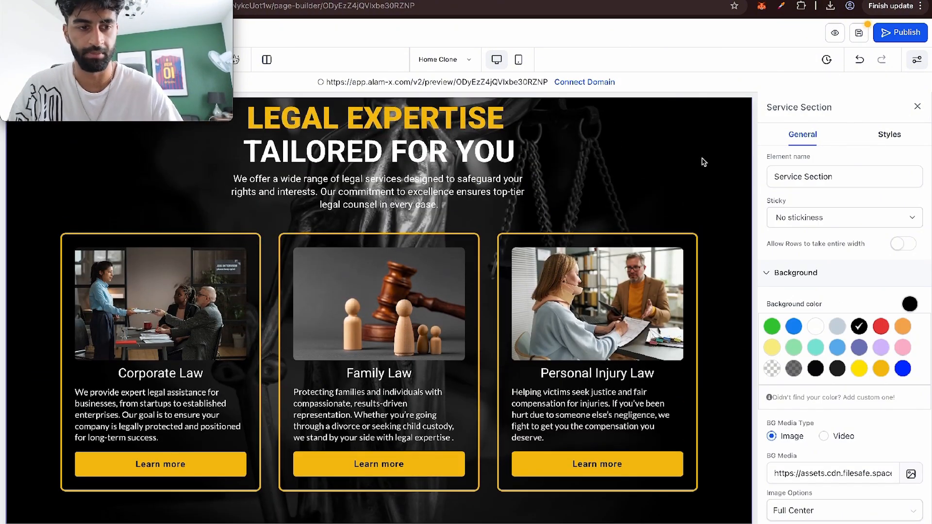
scroll(827, 398, down, 3)
triple_click(795, 344)
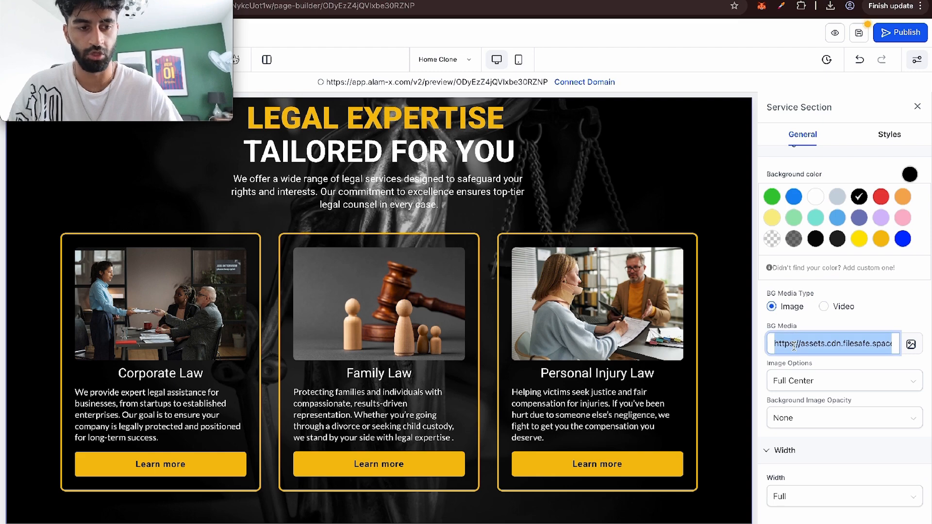
scroll(718, 284, down, 10)
key(BackSpace)
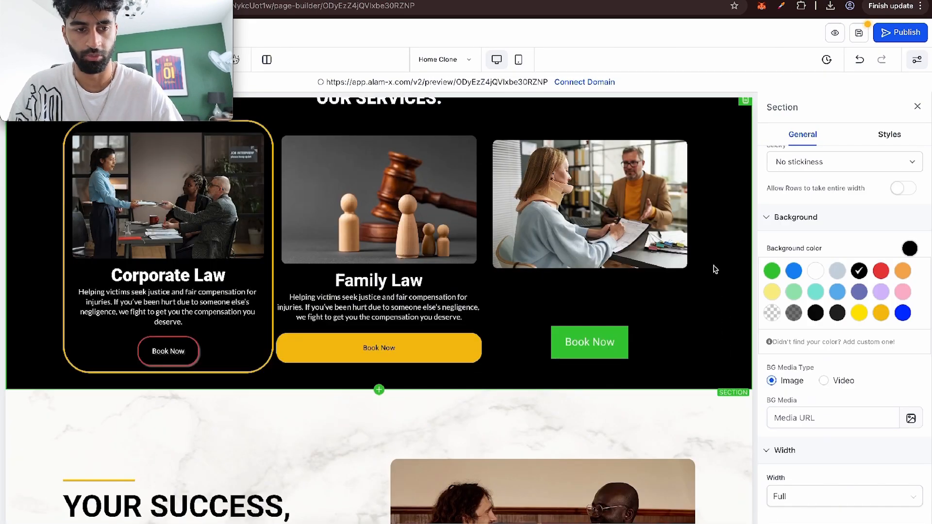
scroll(717, 284, up, 2)
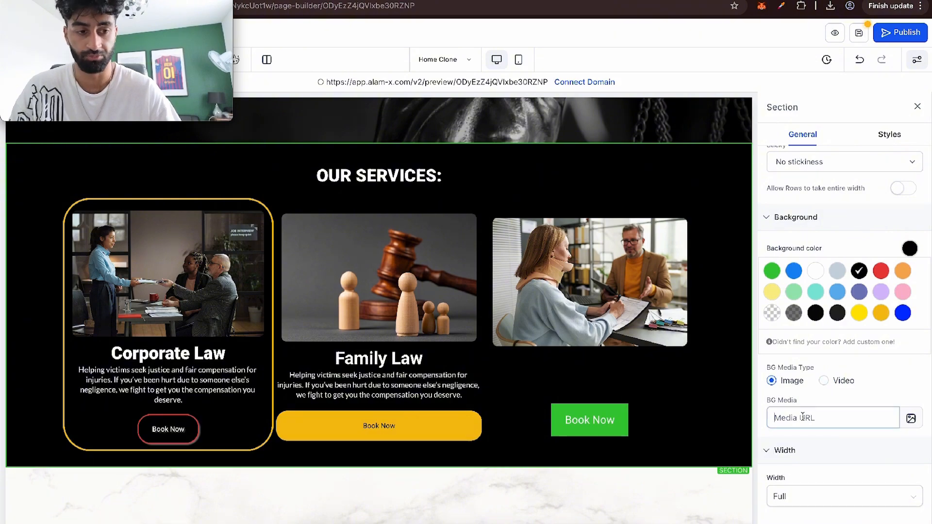
key(super+v)
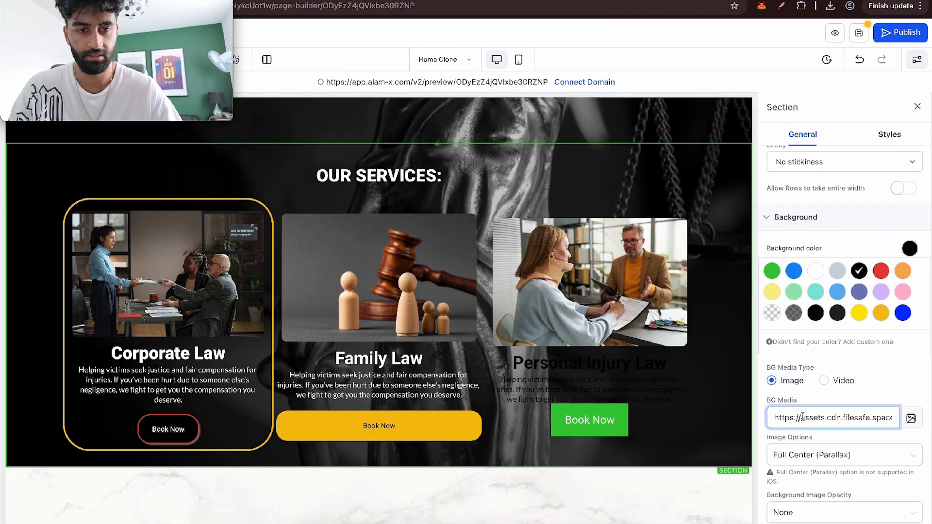
Step: Try the Full Center image option for the Our Services background, and compare it with the section above
scroll(682, 321, up, 5)
scroll(682, 321, up, 5)
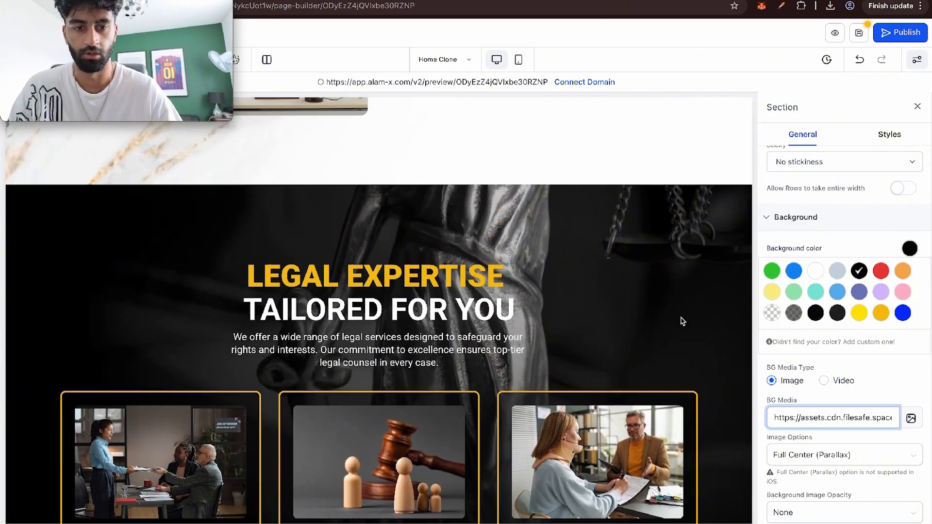
scroll(682, 322, down, 8)
scroll(682, 321, down, 8)
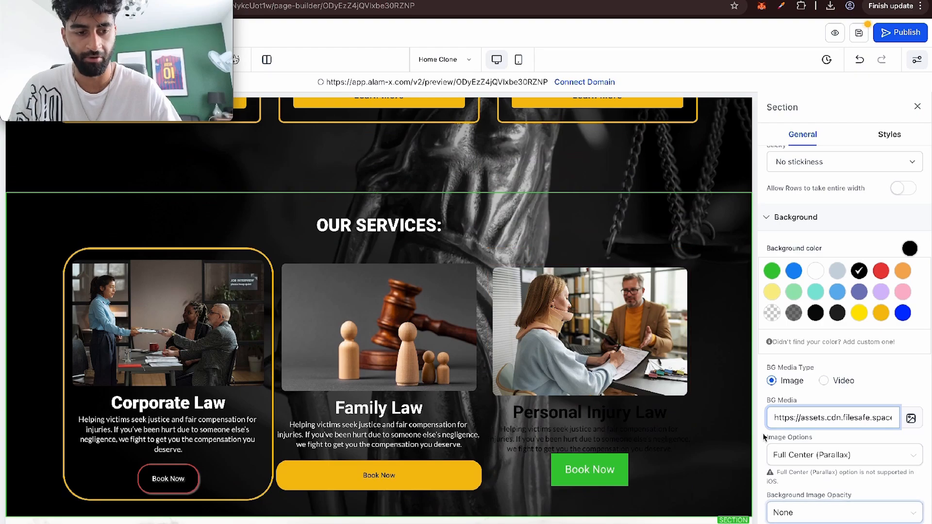
scroll(678, 392, up, 10)
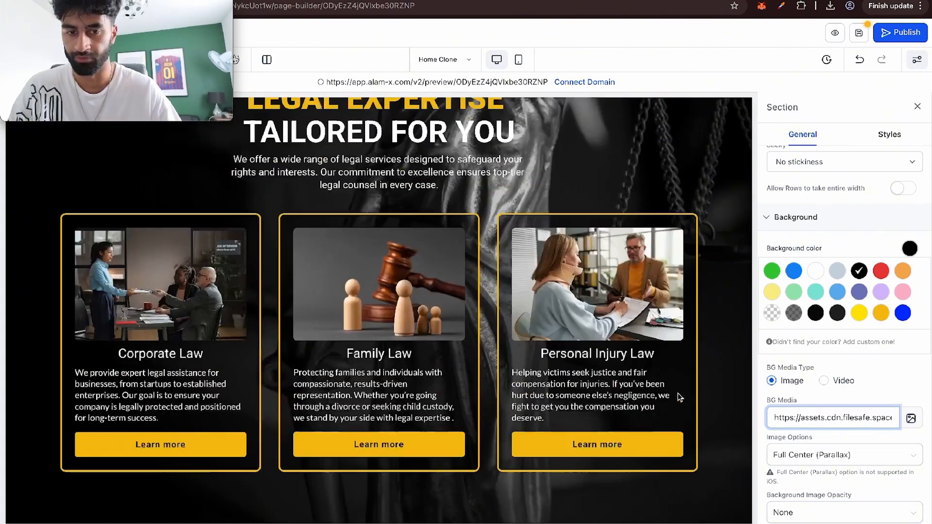
scroll(678, 392, down, 8)
click(825, 455)
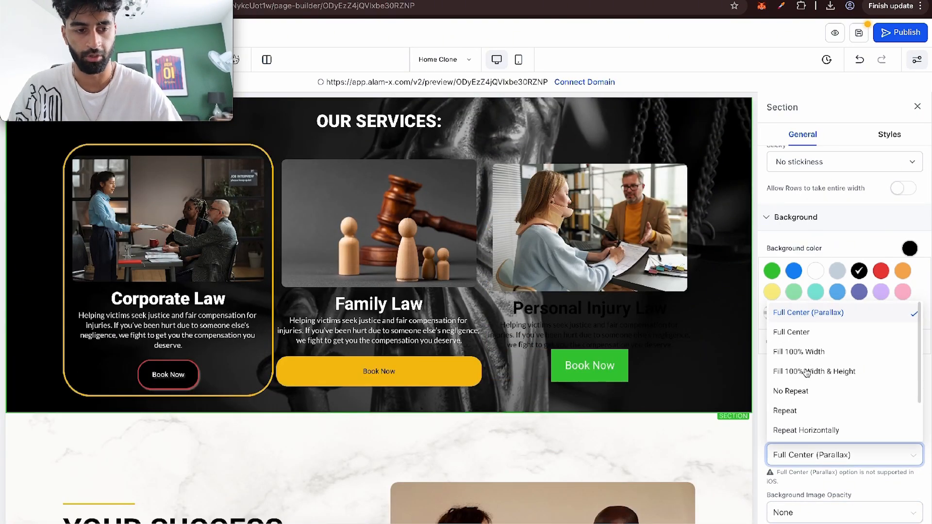
click(796, 330)
scroll(697, 327, up, 3)
scroll(697, 328, down, 2)
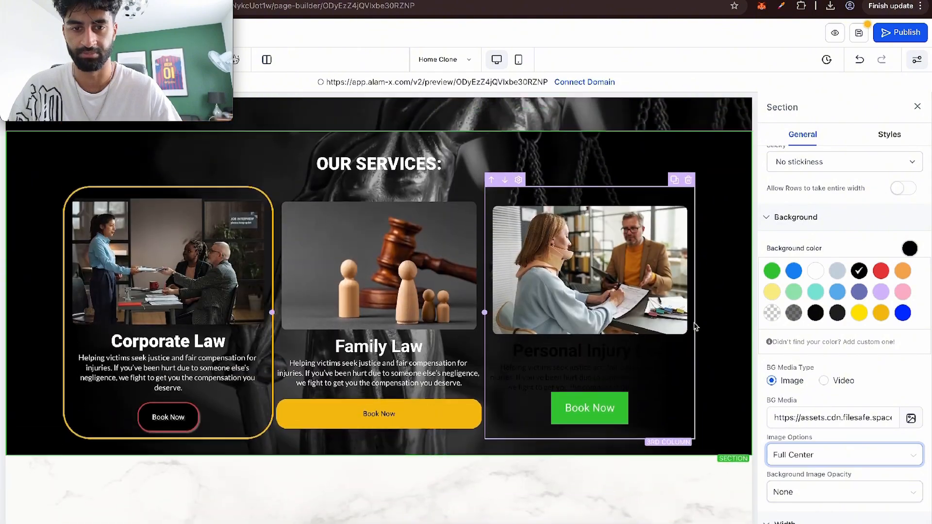
scroll(696, 327, up, 1)
Step: Try the Fill 100% Width & Height option for the Our Services background image, and switch back to Full Center (Parallax)
click(810, 453)
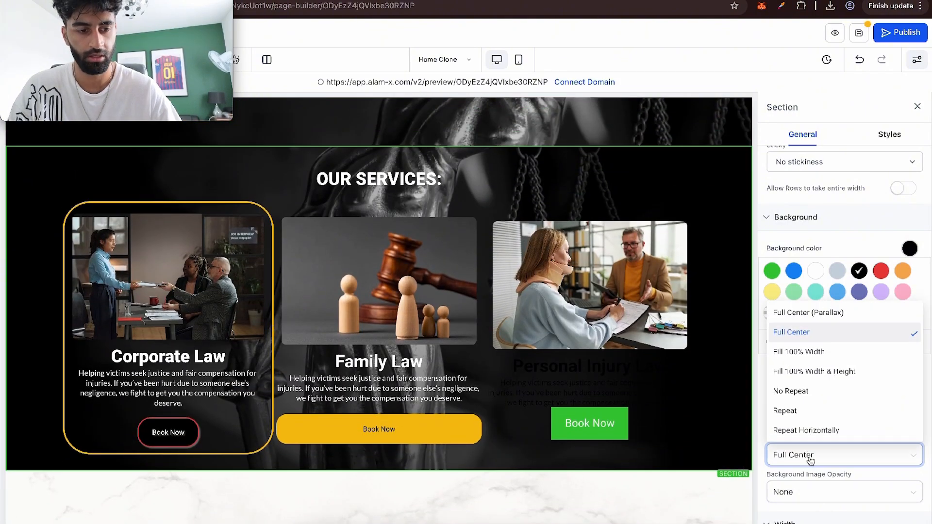
click(812, 372)
click(784, 460)
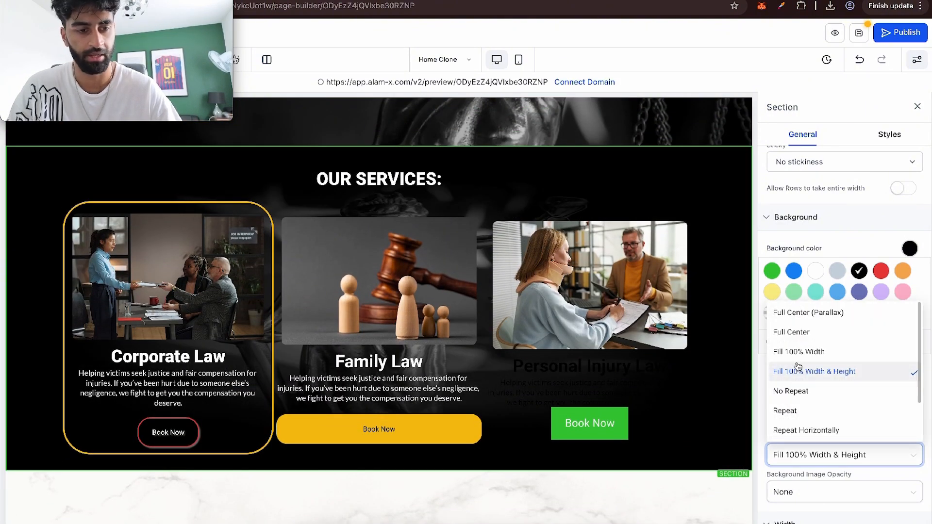
click(813, 316)
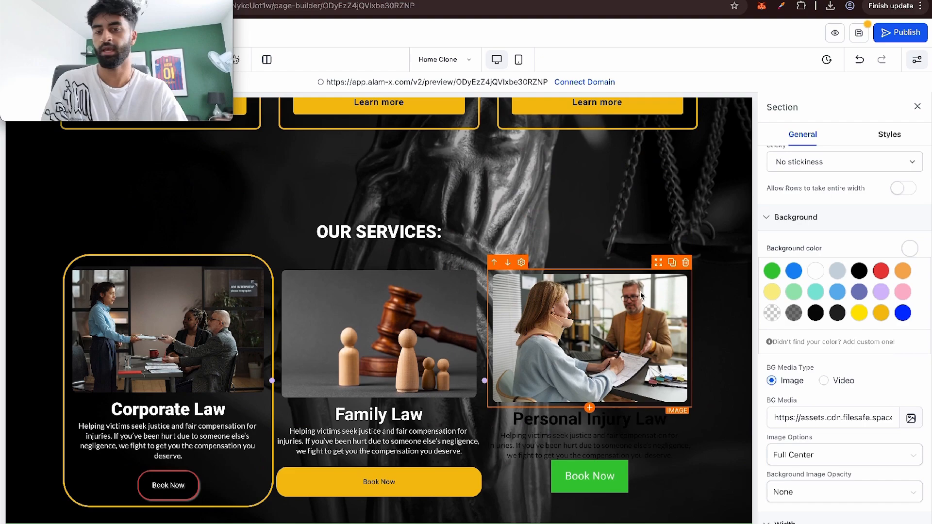
Step: Set the border radius of the Corporate Law column in the Our Services section to 20px
scroll(640, 292, up, 5)
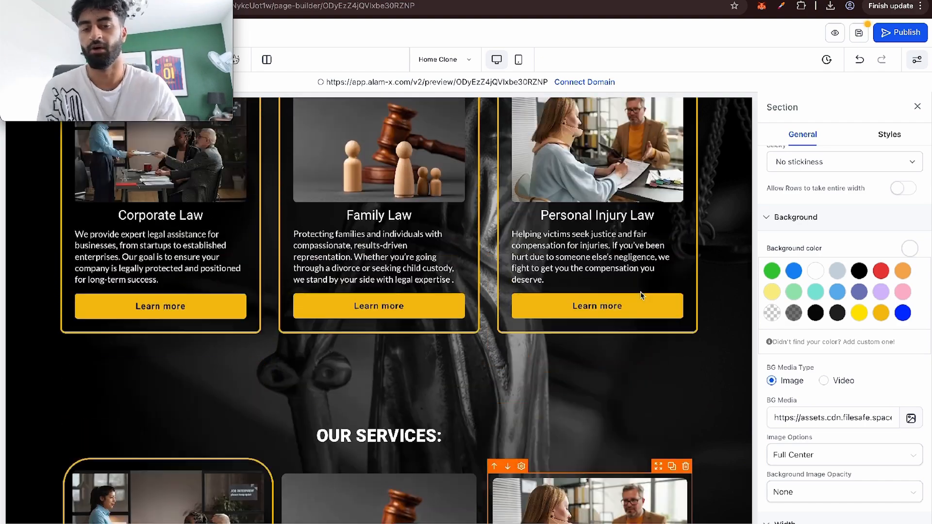
scroll(640, 293, down, 3)
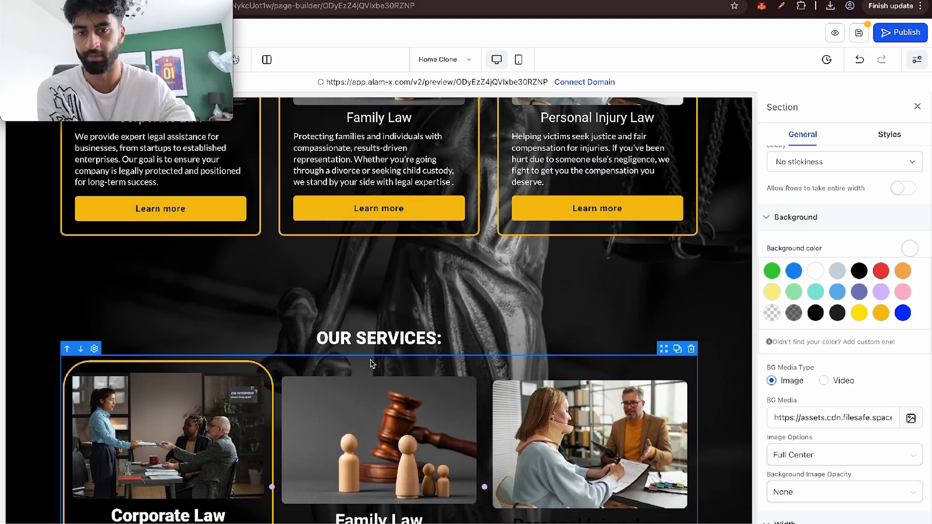
scroll(371, 364, down, 3)
scroll(281, 262, down, 6)
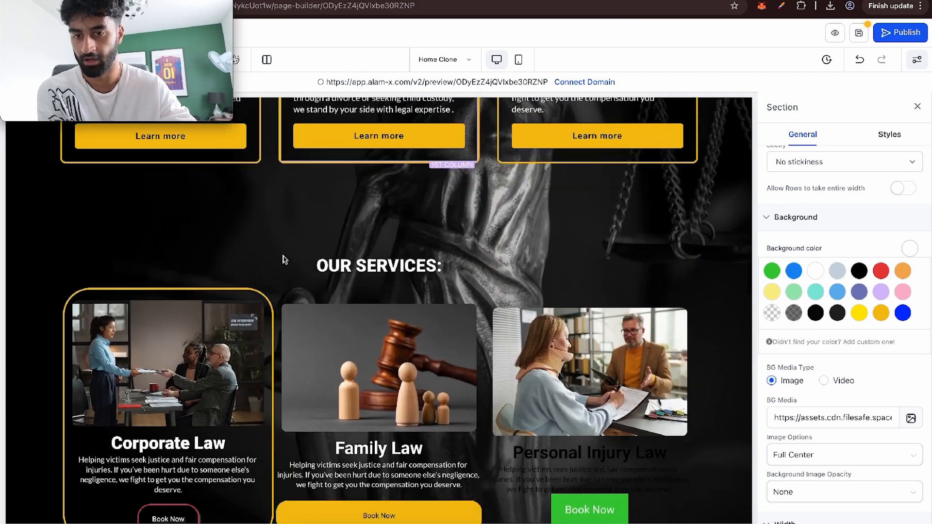
click(203, 254)
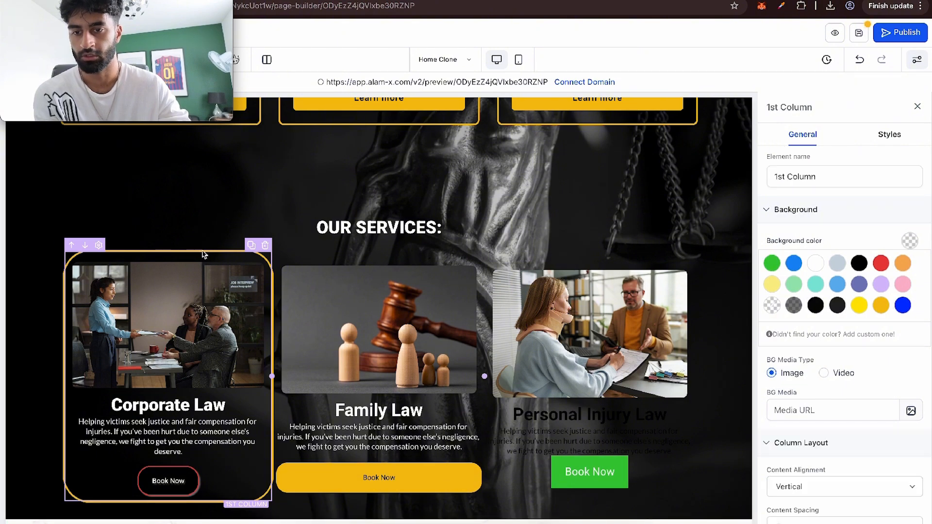
click(880, 133)
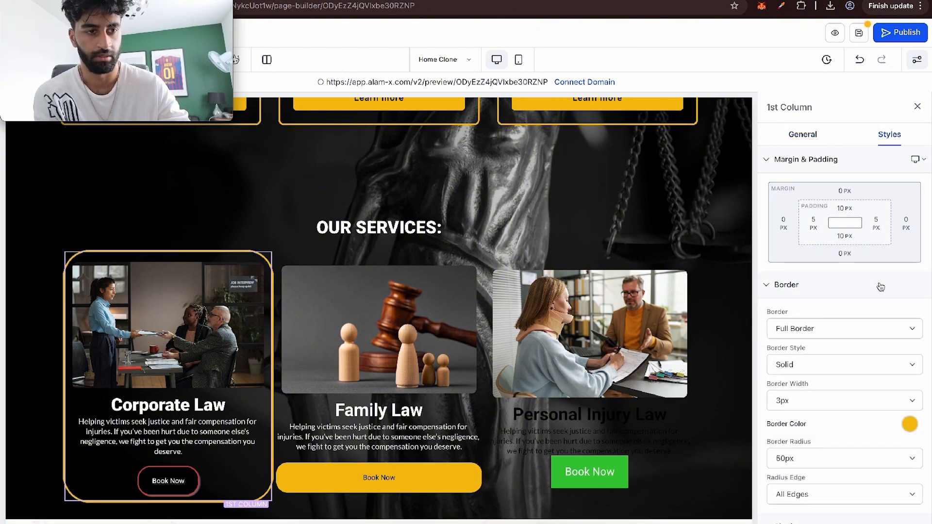
scroll(855, 291, down, 3)
click(845, 305)
key(Escape)
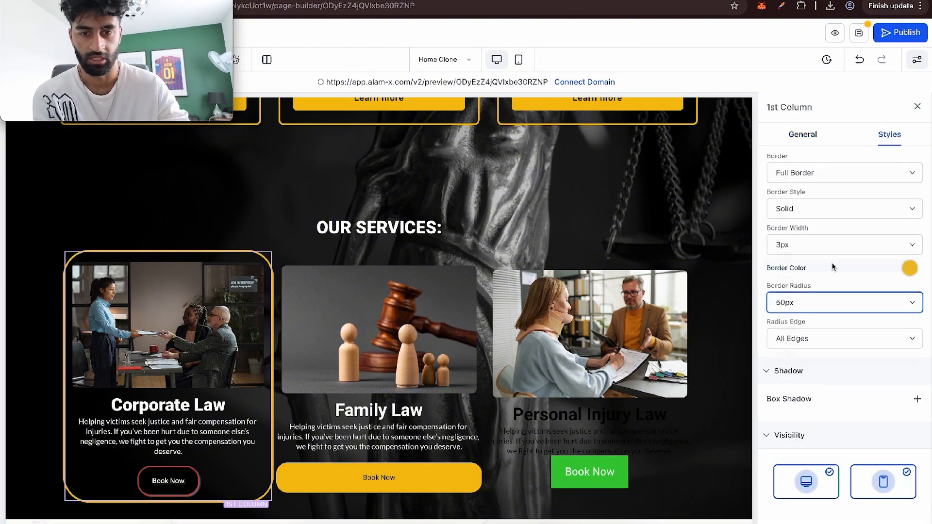
click(814, 311)
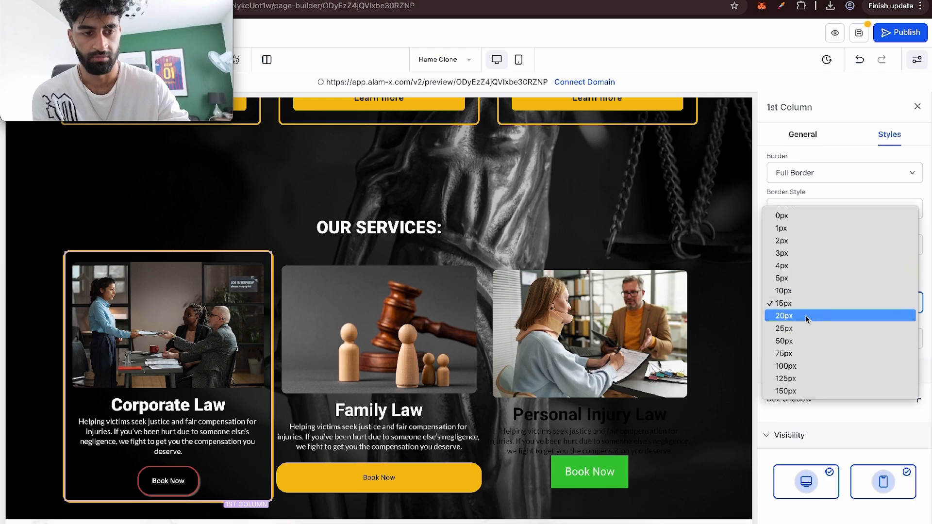
click(802, 315)
click(649, 305)
Step: Compare the Corporate Law column's border and the Our Services background with the cards in the section above
scroll(649, 305, up, 5)
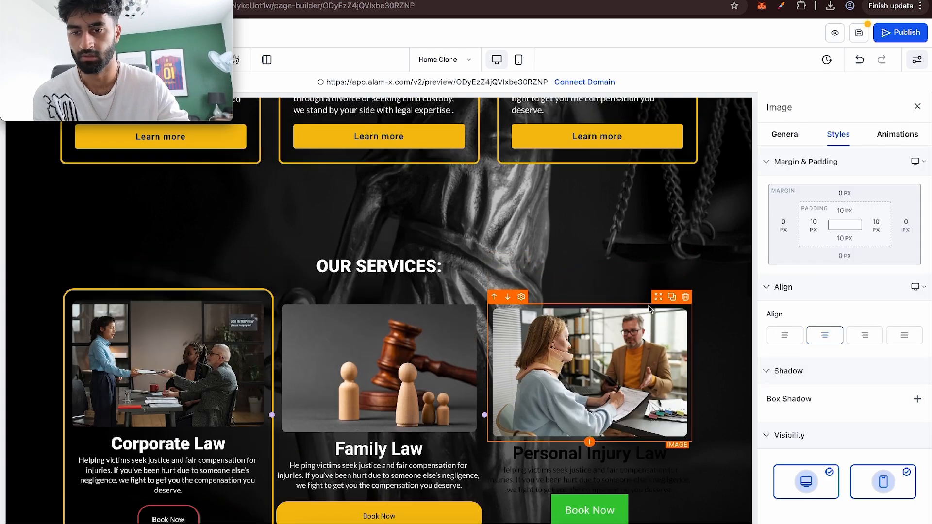
scroll(649, 305, down, 5)
scroll(649, 306, down, 1)
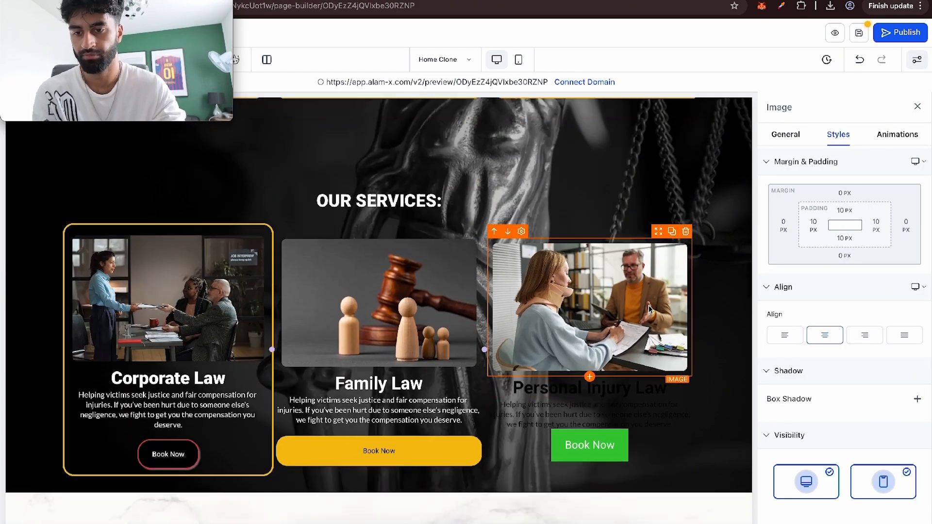
scroll(649, 306, up, 5)
scroll(649, 306, down, 7)
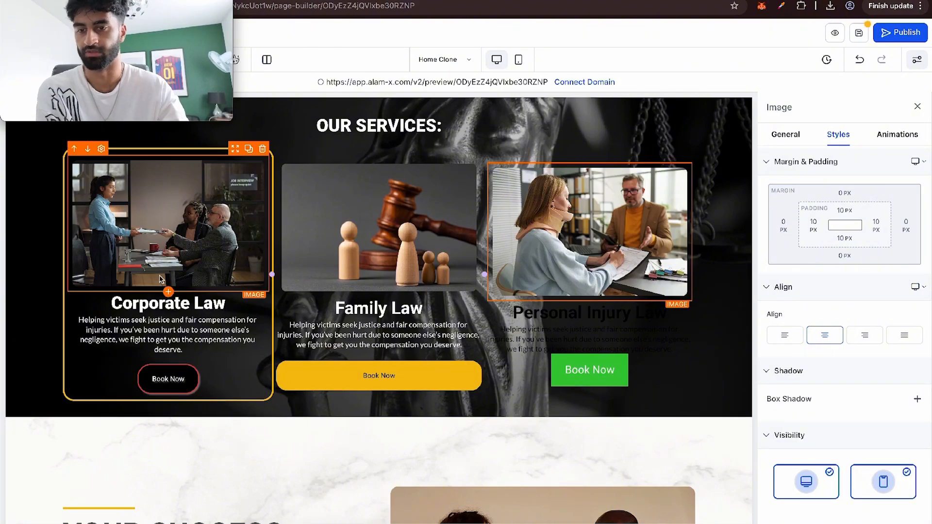
scroll(160, 275, up, 6)
scroll(161, 278, down, 6)
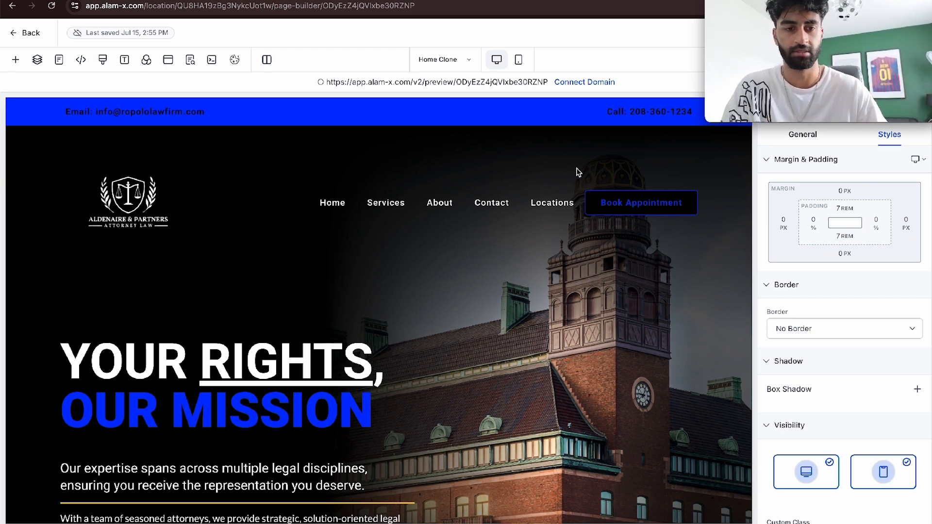
Step: Examine the styling, text and link settings of the header's Book Appointment button
click(621, 202)
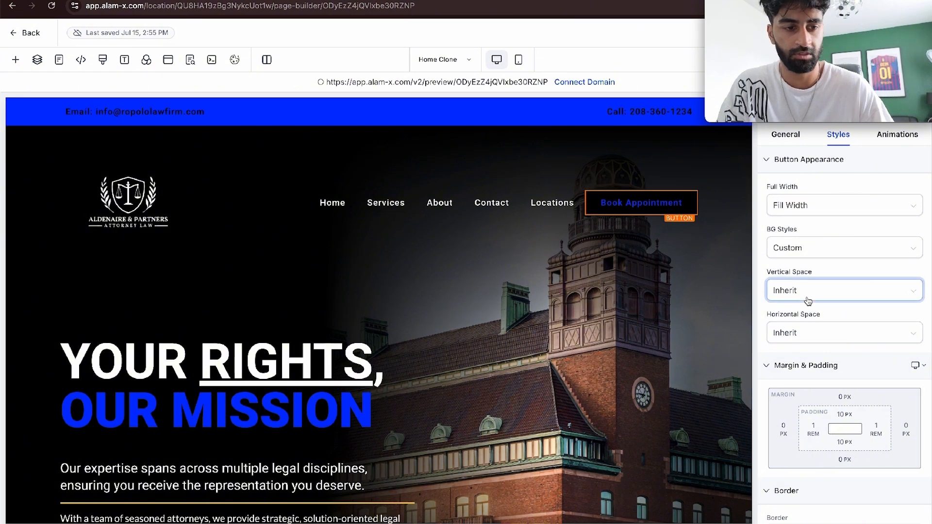
scroll(808, 301, down, 10)
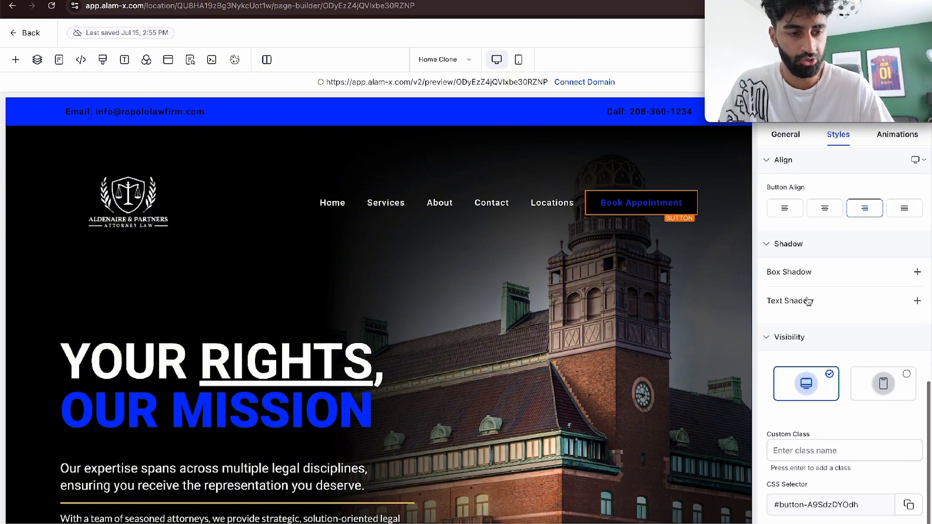
scroll(808, 302, up, 5)
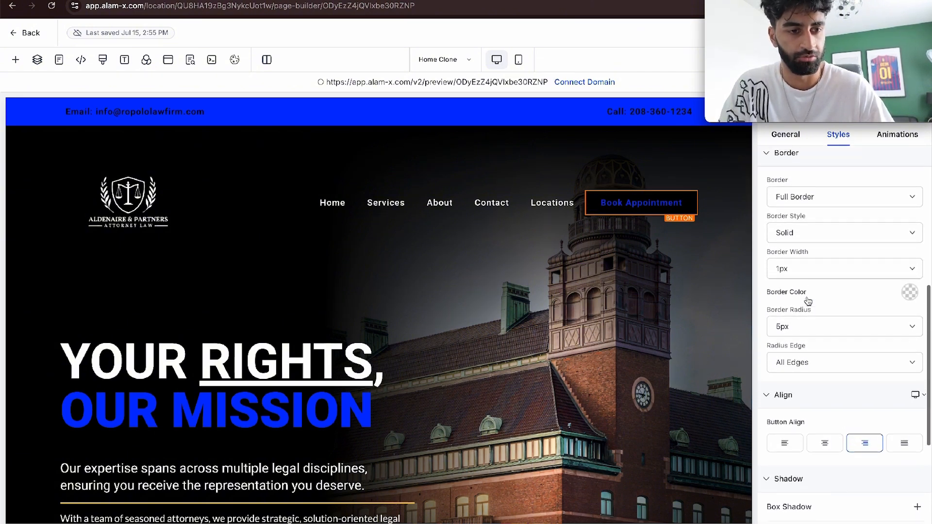
scroll(809, 292, up, 1)
click(786, 135)
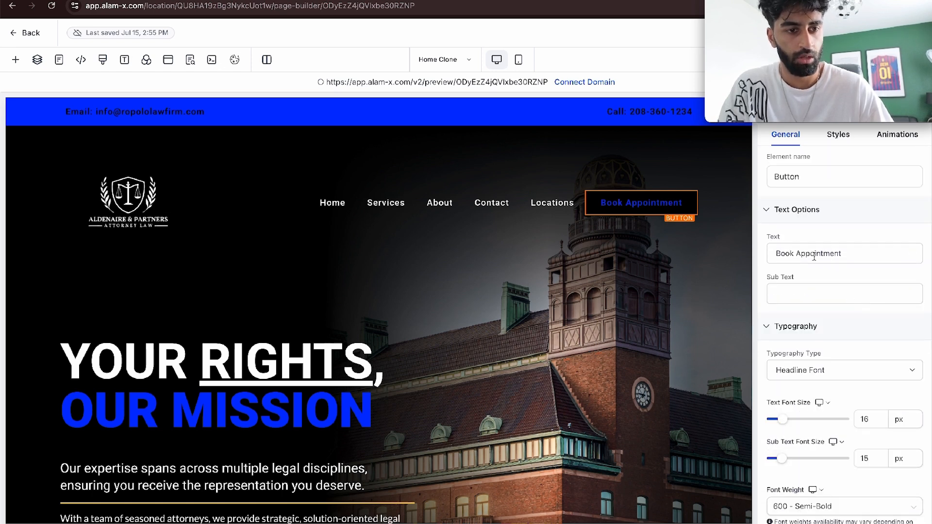
double_click(808, 254)
scroll(808, 255, down, 8)
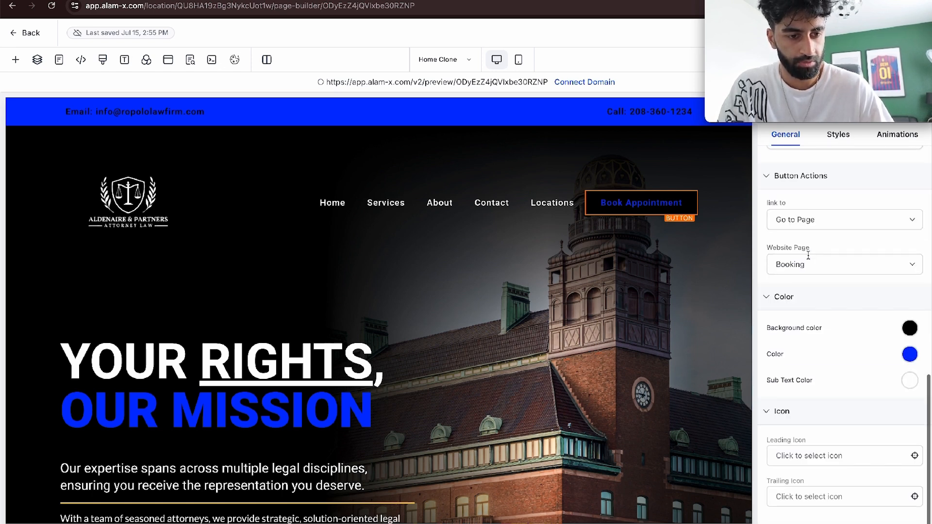
scroll(808, 243, up, 1)
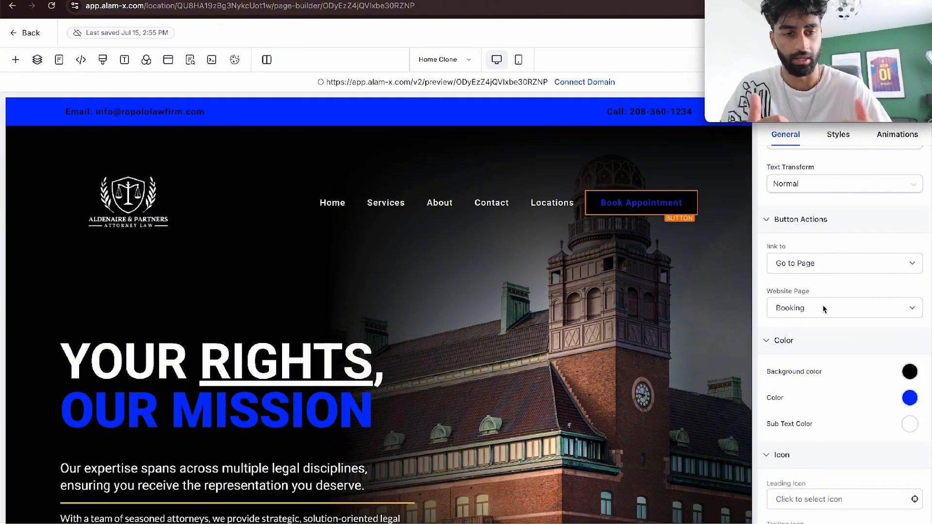
scroll(437, 291, down, 1)
scroll(416, 285, up, 1)
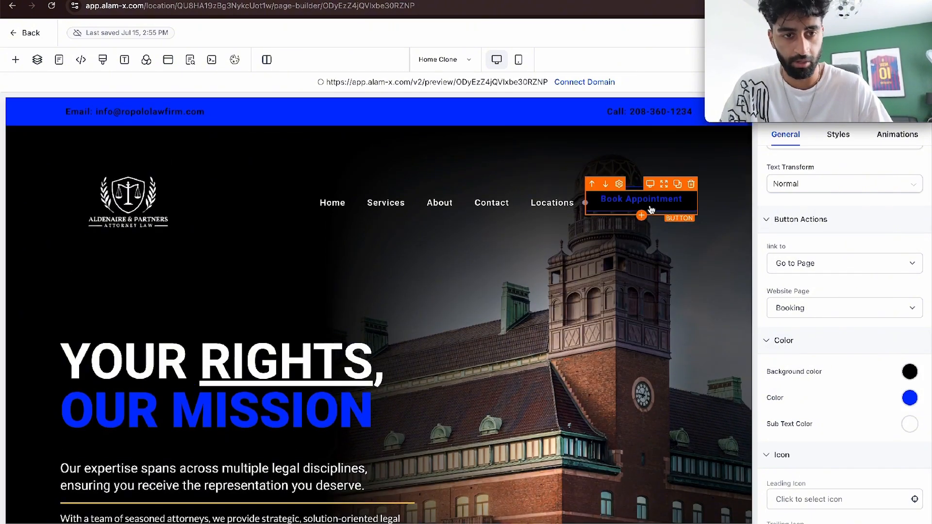
Step: Check which page the More About Us button above the Legal Expertise section links to
scroll(646, 208, down, 7)
scroll(641, 206, down, 7)
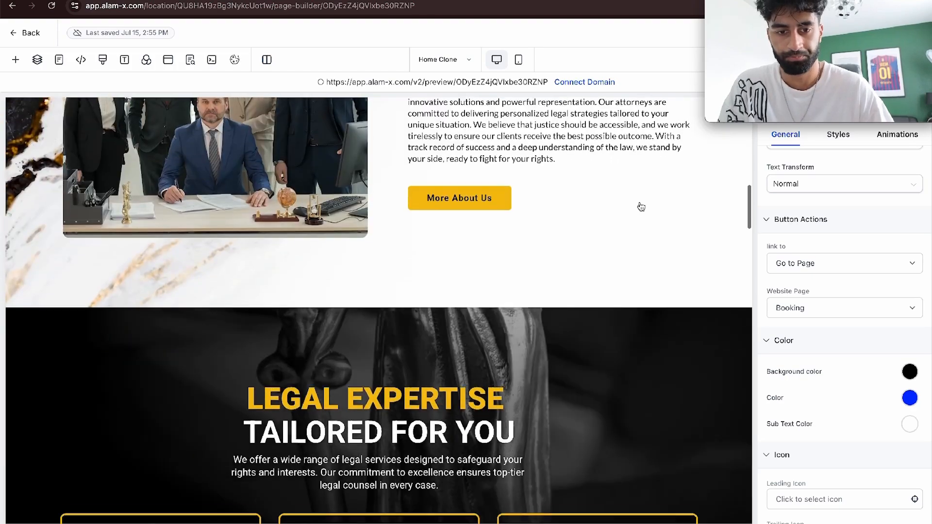
click(639, 200)
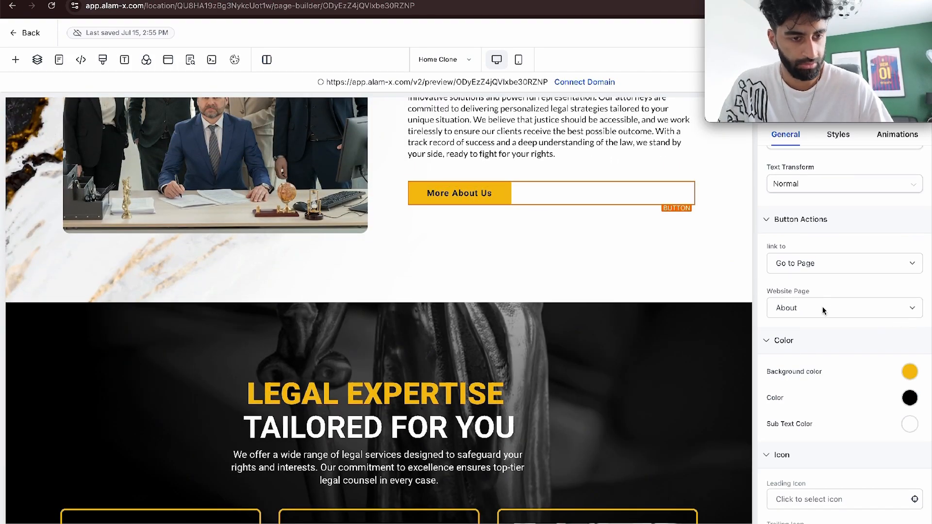
Step: Choose Open popup as the link action of the Book Now button under Family Law
scroll(354, 398, down, 15)
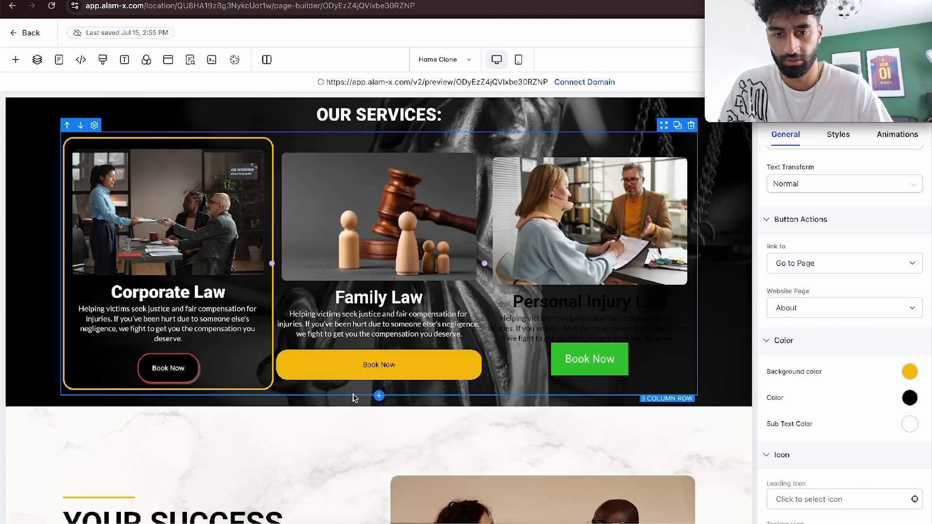
click(354, 372)
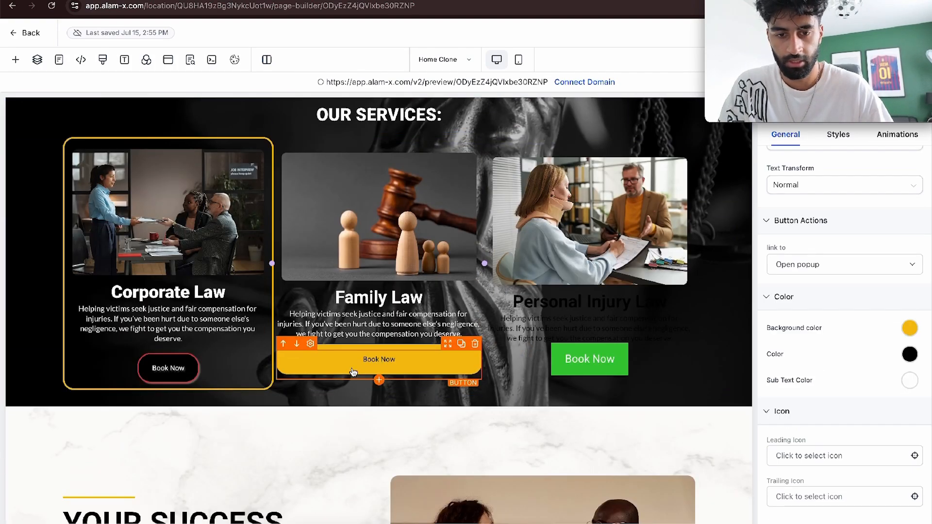
click(807, 265)
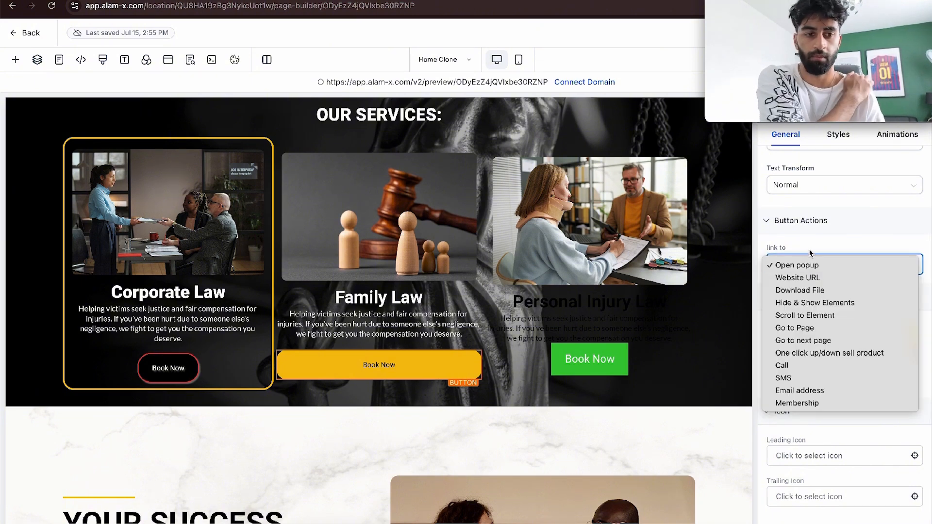
click(801, 265)
click(802, 265)
click(802, 265)
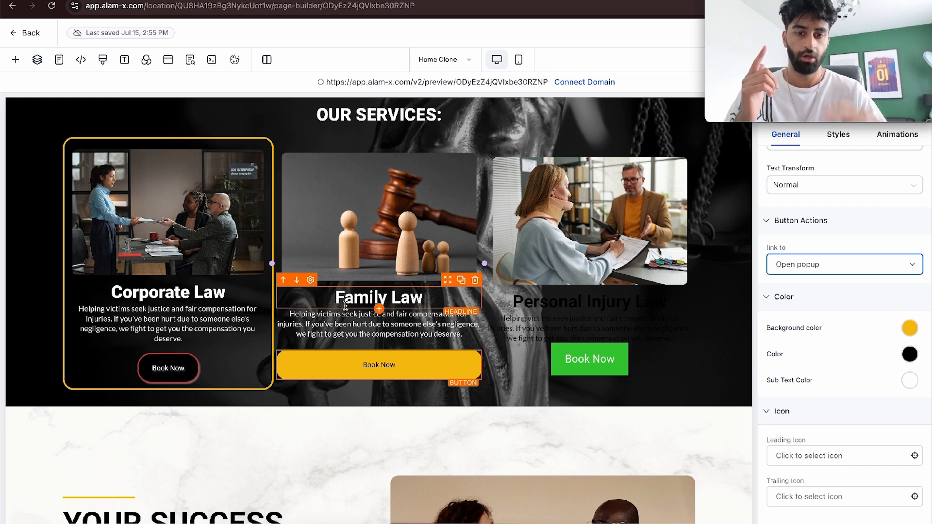
click(386, 370)
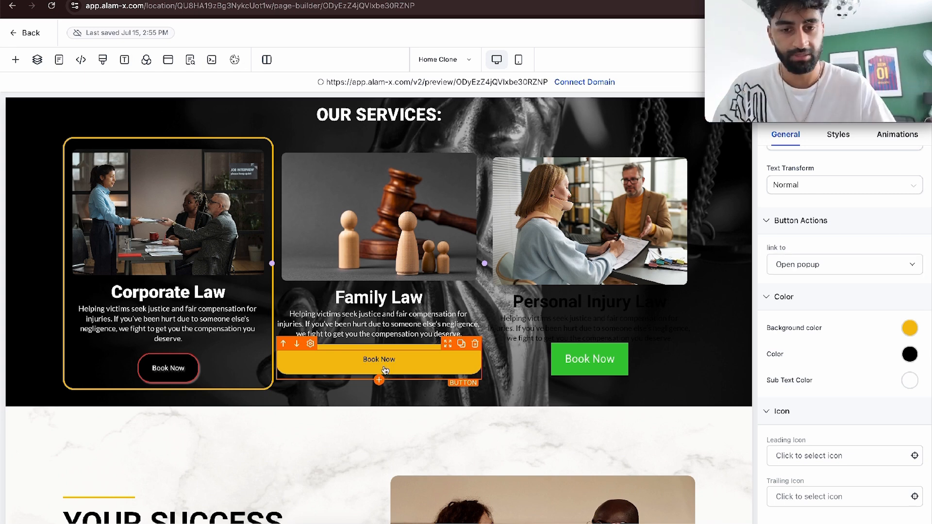
click(797, 274)
click(797, 266)
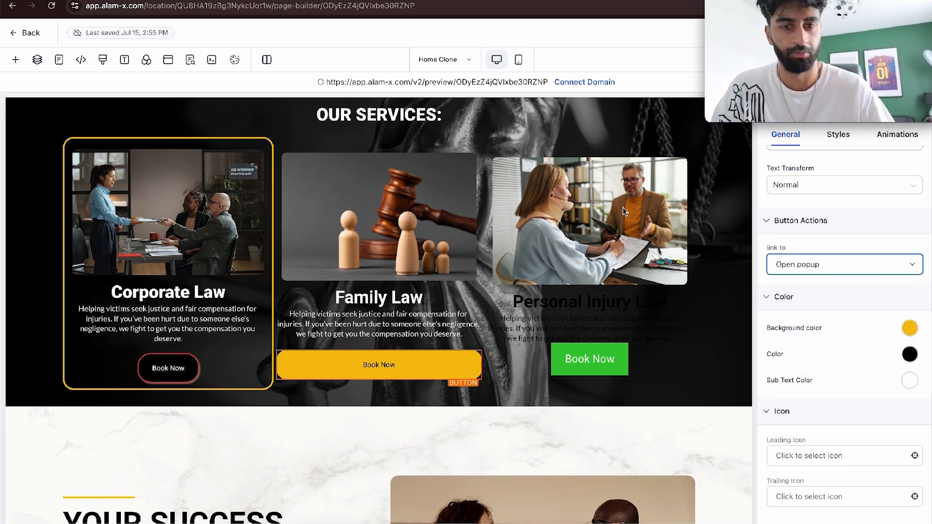
Step: Open the page's popup for editing and add a one-column row containing a headline
click(168, 59)
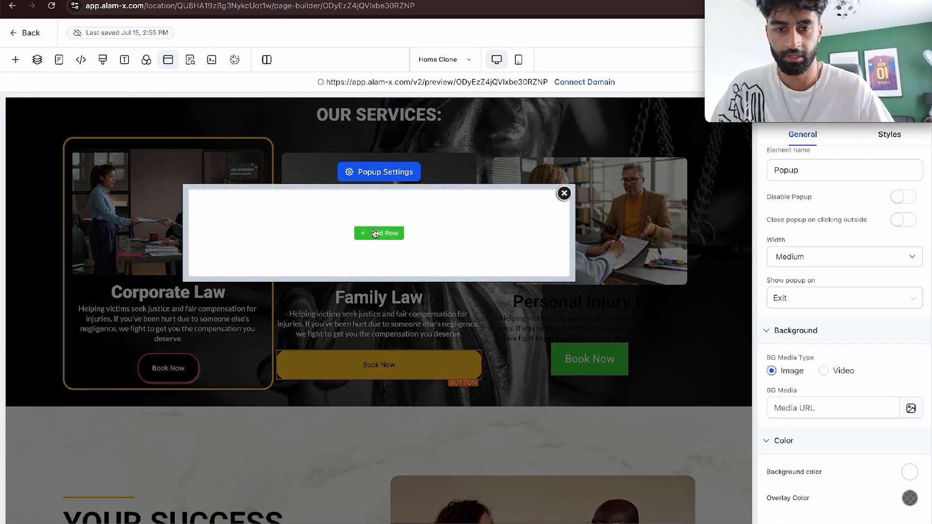
click(377, 232)
click(187, 164)
click(377, 241)
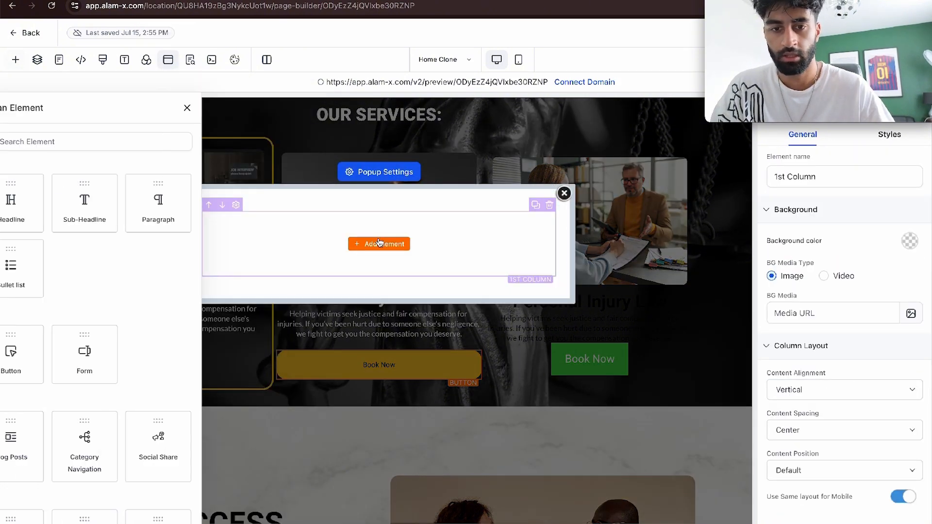
click(136, 198)
Step: Replace the popup's headline text with "FILL THE FORM BELOW TO CONTINUE"
click(379, 229)
double_click(379, 229)
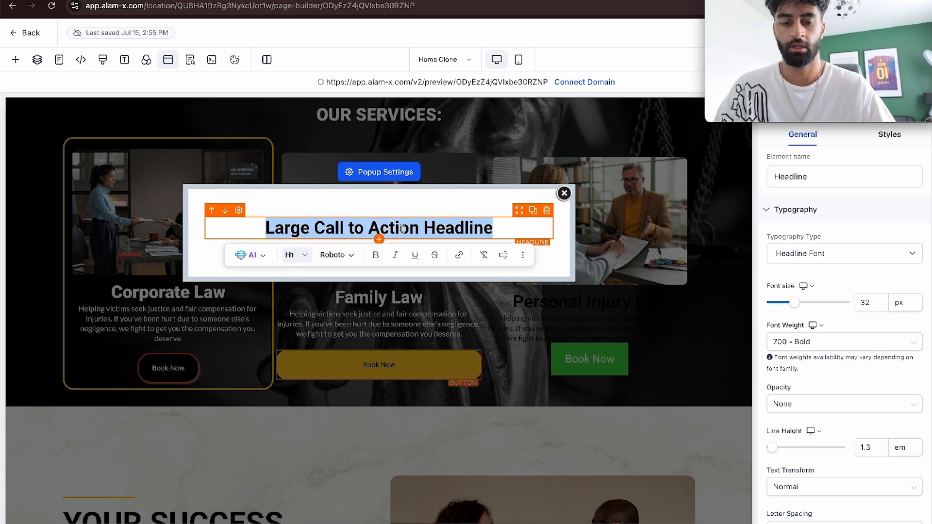
text(FILL THE FORM)
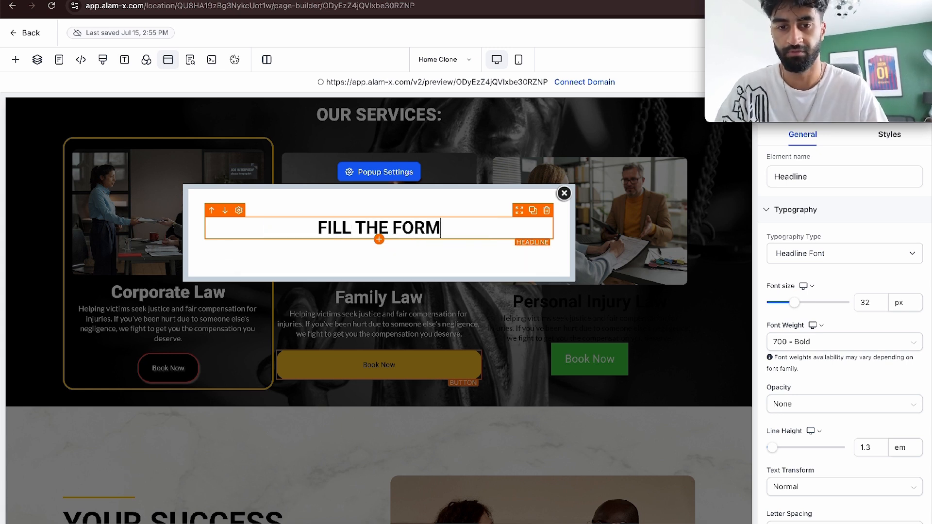
text( BELOW TO CONTINUE)
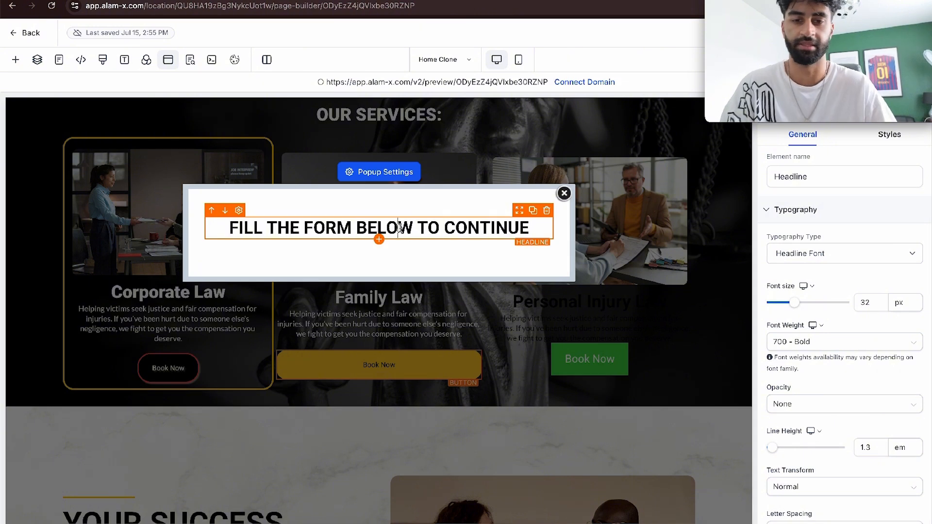
Step: Add a form element below the popup's headline and open the form selection
click(383, 242)
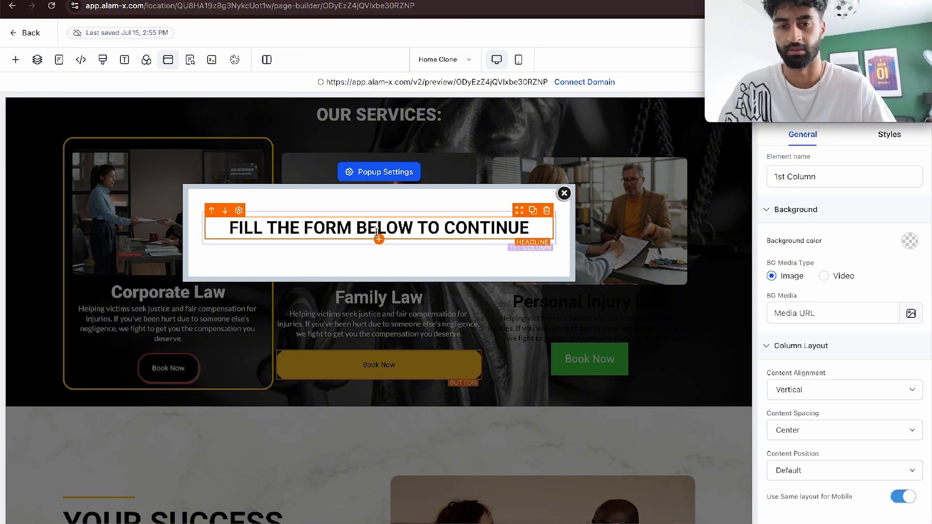
click(379, 240)
scroll(233, 194, down, 5)
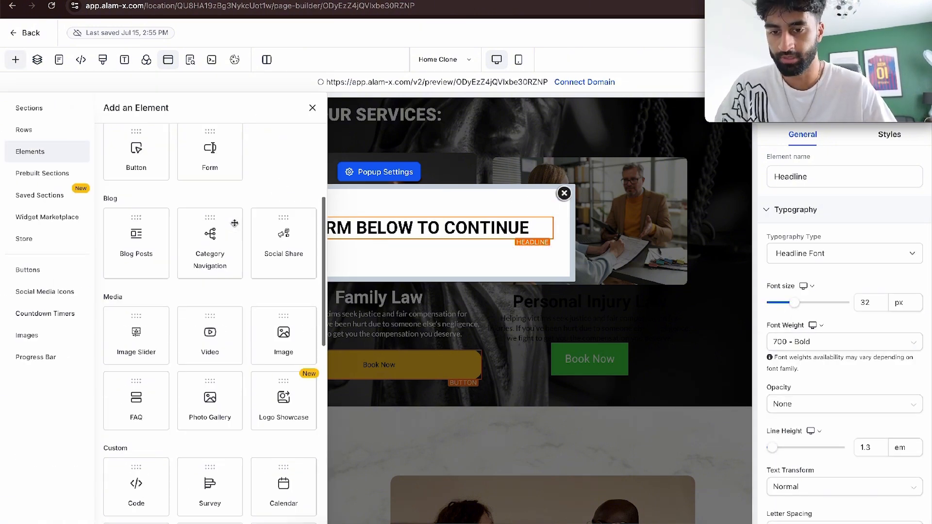
drag(170, 146, 432, 293)
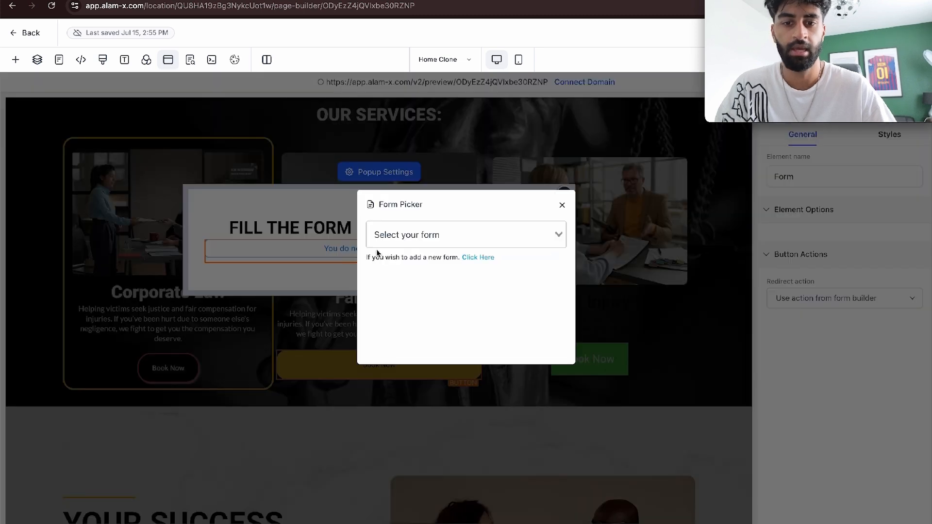
click(427, 228)
click(445, 214)
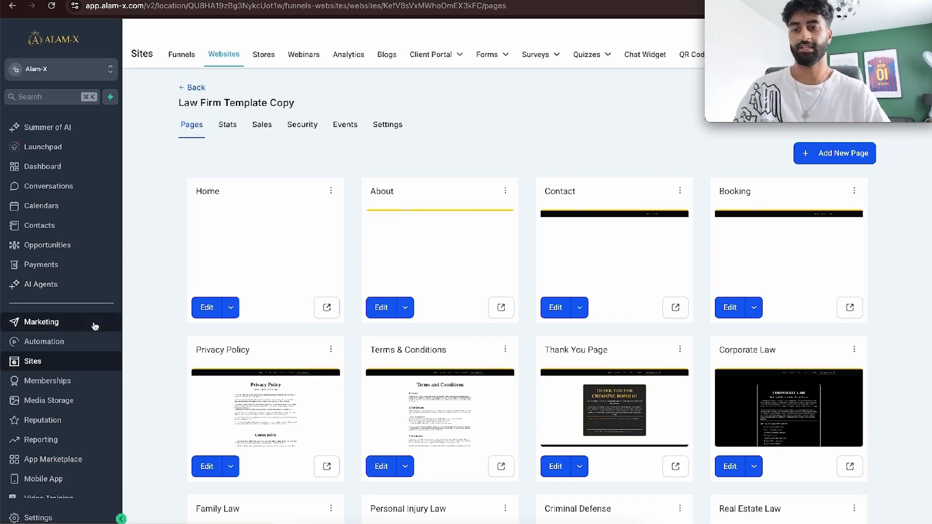
Step: Open the account's forms area and create a new form from scratch
mouse_move(481, 68)
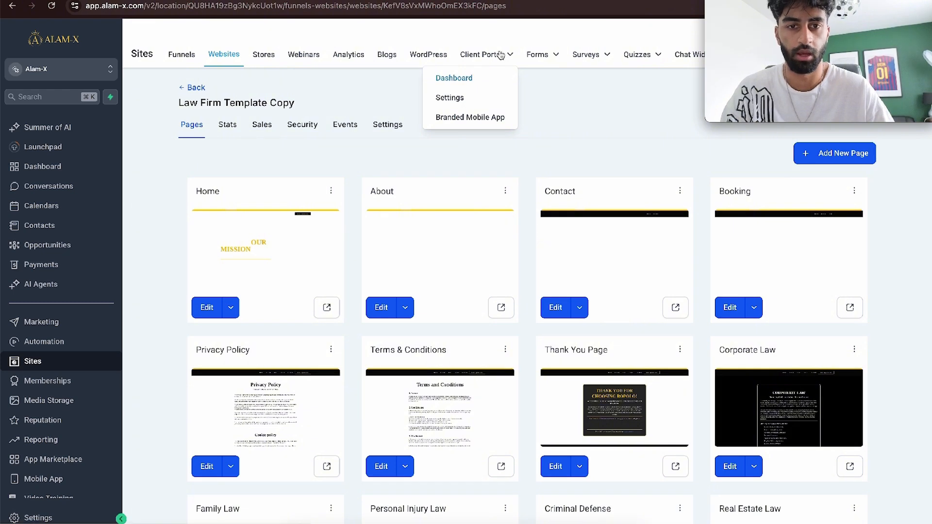
mouse_move(534, 61)
click(522, 77)
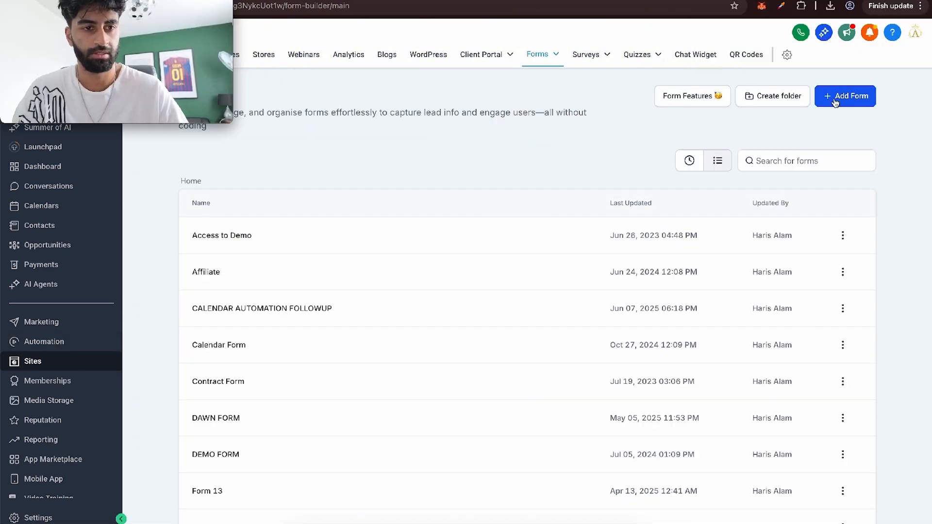
click(845, 96)
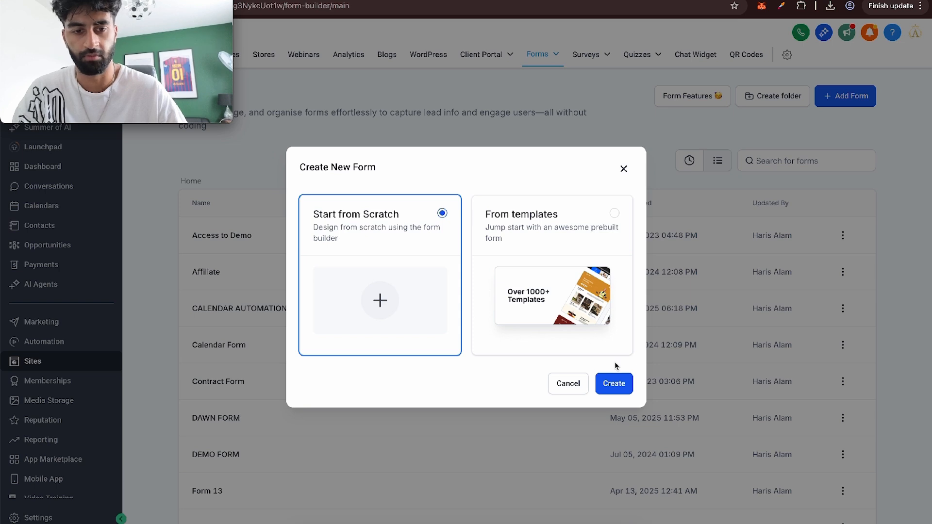
click(615, 384)
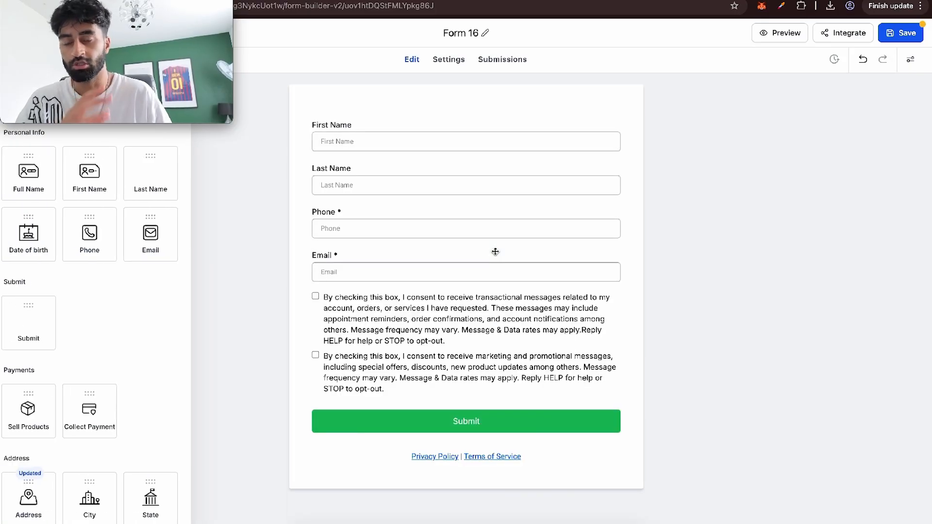
Step: Remove the consent checkboxes and the Privacy Policy and Terms of Service links from the form
click(351, 125)
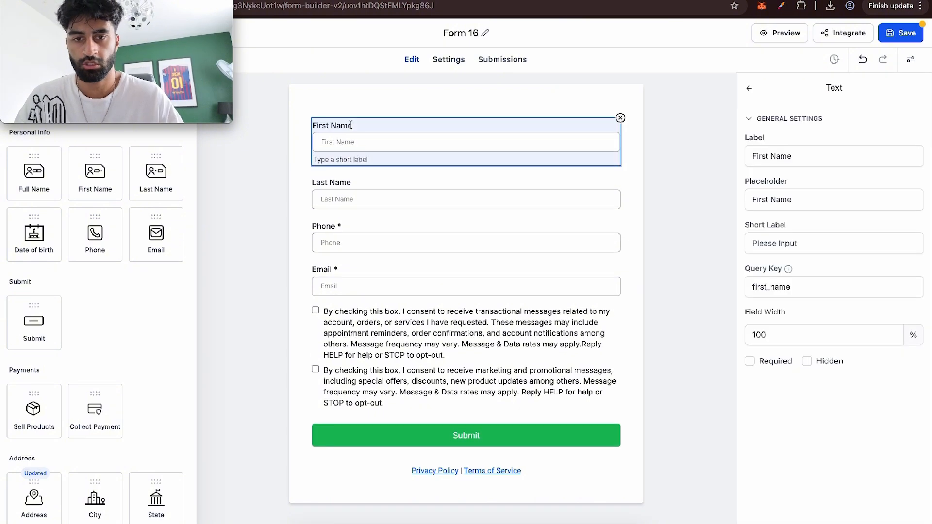
click(478, 312)
click(621, 292)
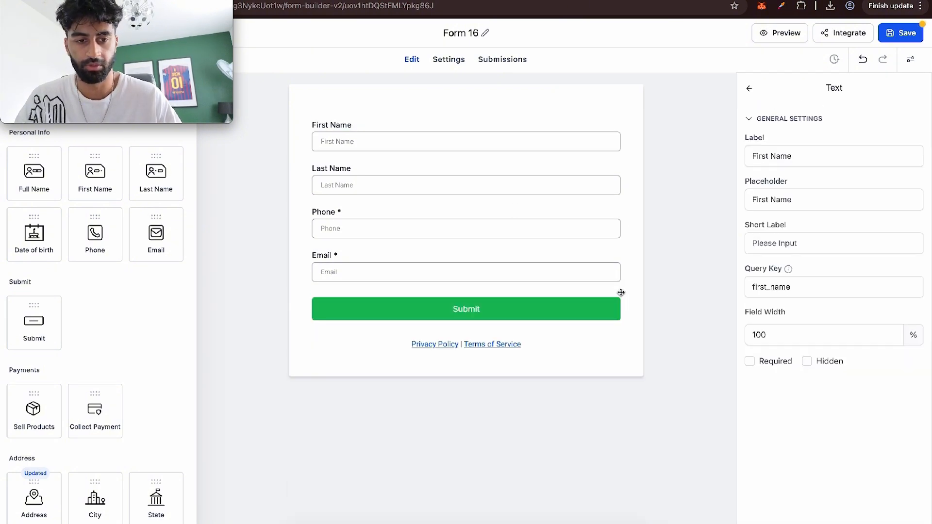
click(558, 340)
click(620, 331)
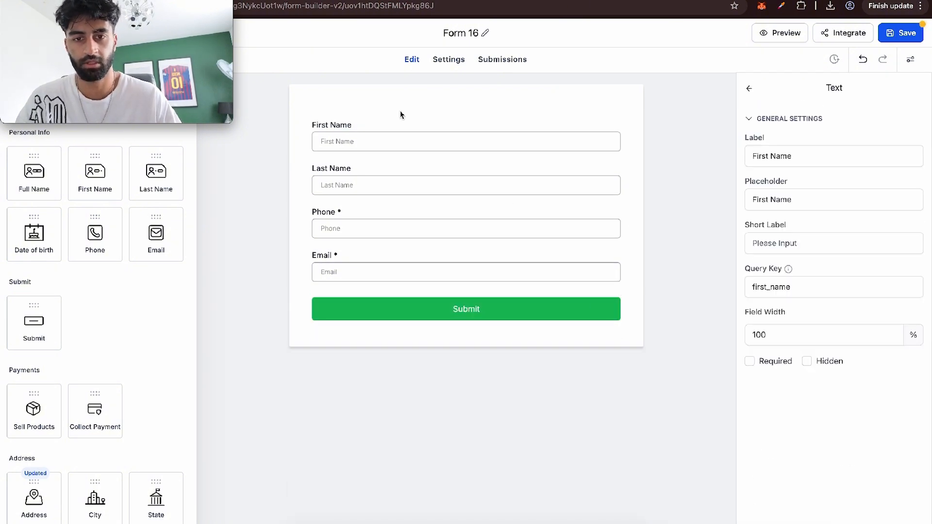
Step: Delete the default First Name, Last Name, Phone and Email fields, leaving only the Submit button
click(361, 121)
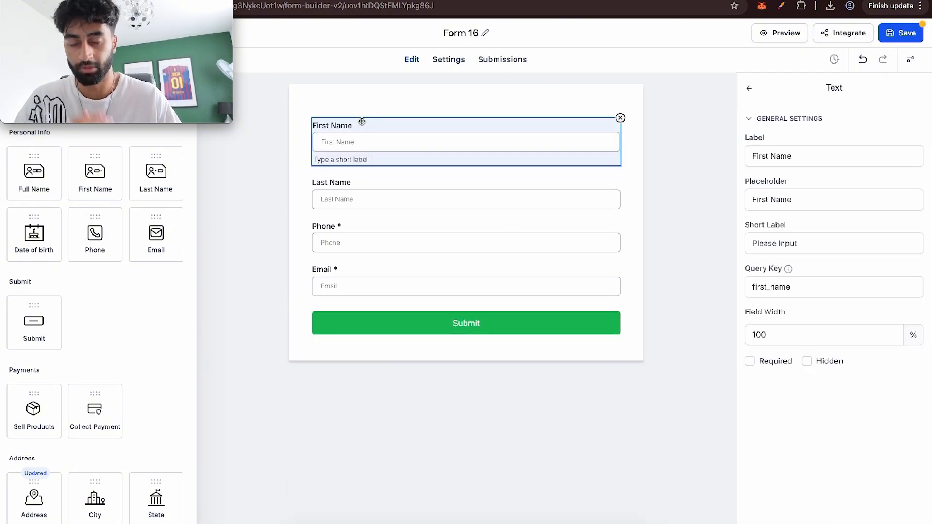
click(620, 118)
click(618, 124)
click(621, 117)
click(618, 124)
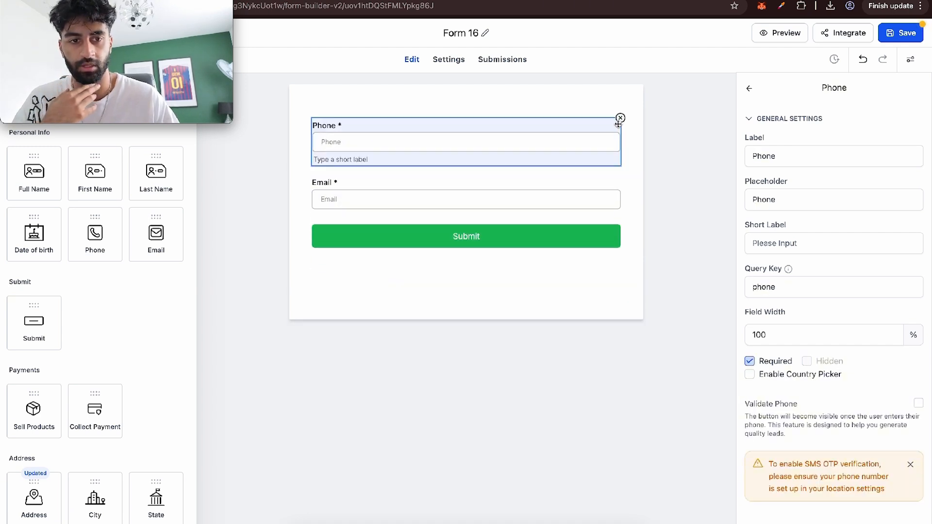
click(620, 118)
click(618, 124)
click(621, 117)
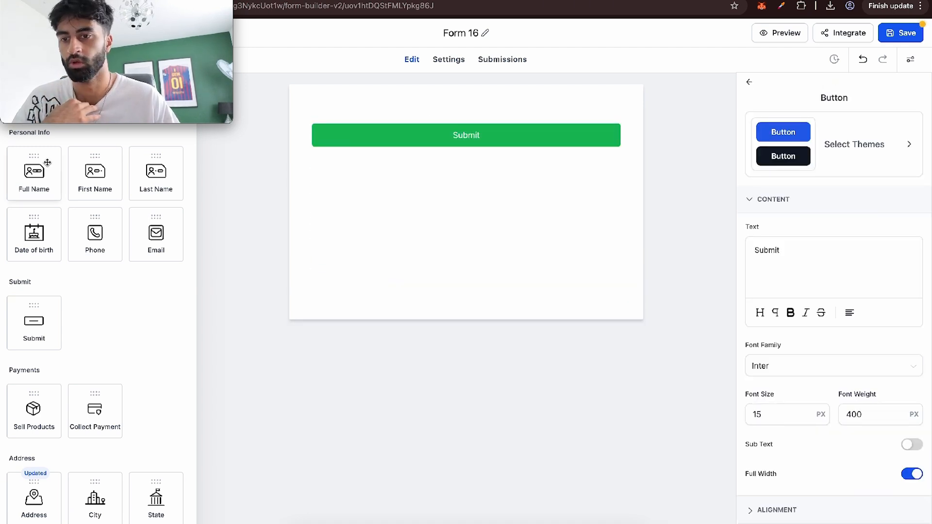
Step: Add a Full Name field and an Email field below it, both above the Submit button
drag(47, 163, 431, 125)
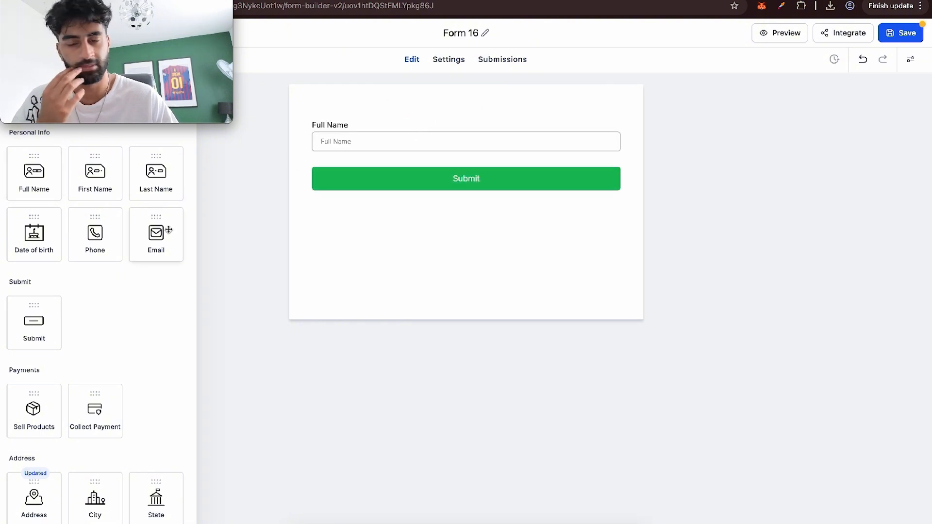
drag(169, 230, 374, 165)
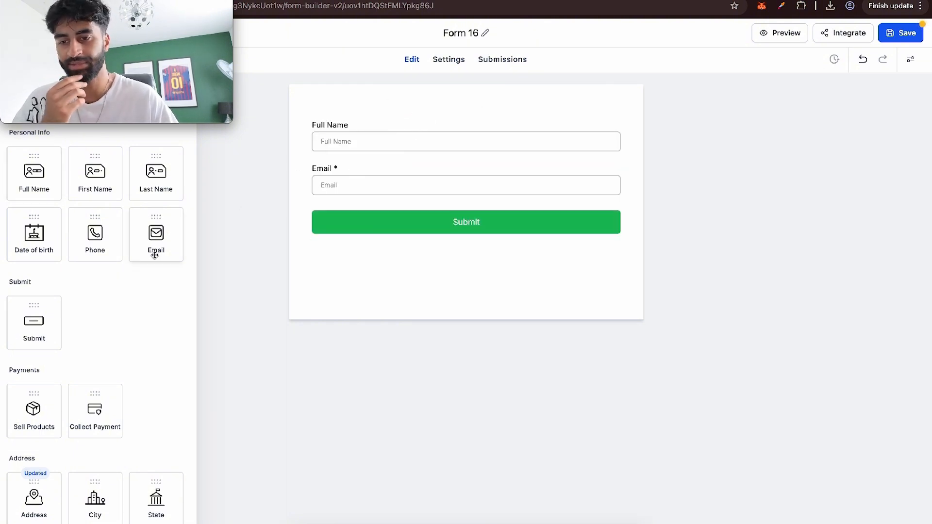
Step: Start a new custom contact field for the form and choose Multi Line as its type
scroll(154, 255, down, 4)
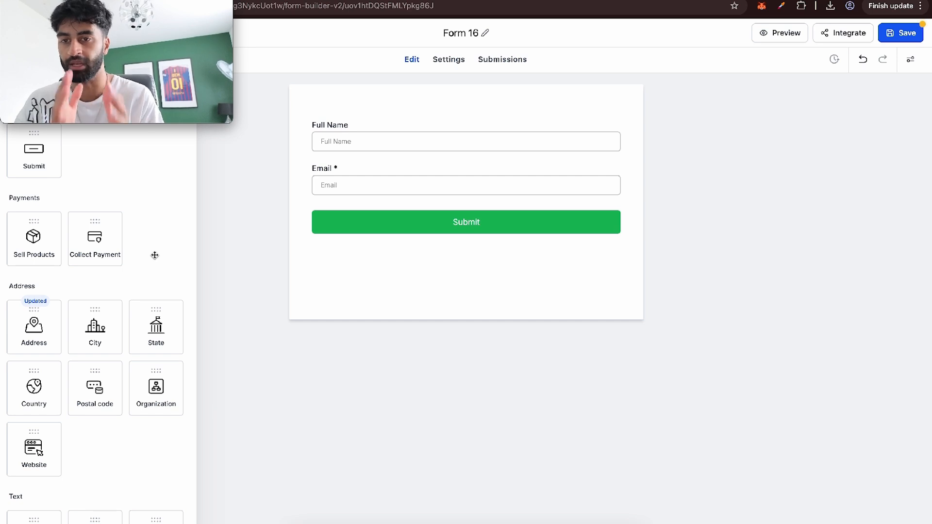
scroll(153, 255, down, 8)
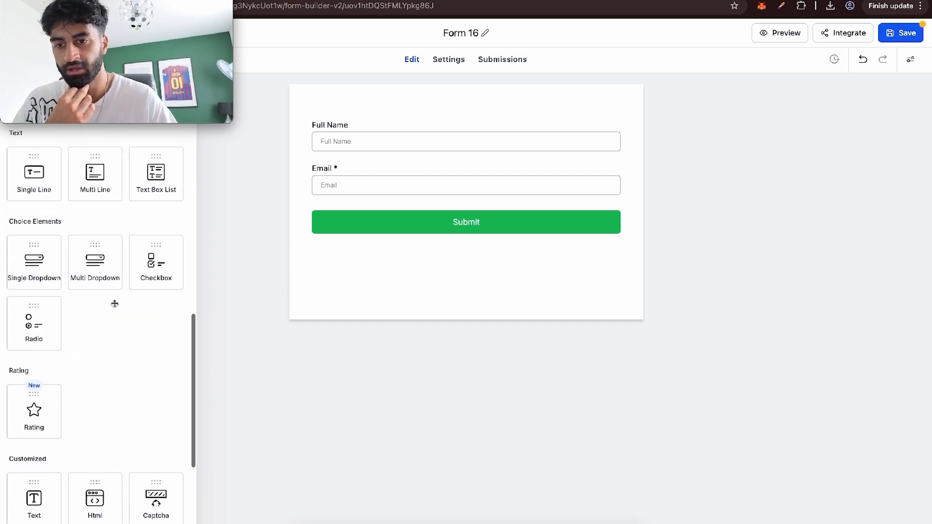
scroll(115, 303, down, 6)
scroll(115, 303, up, 15)
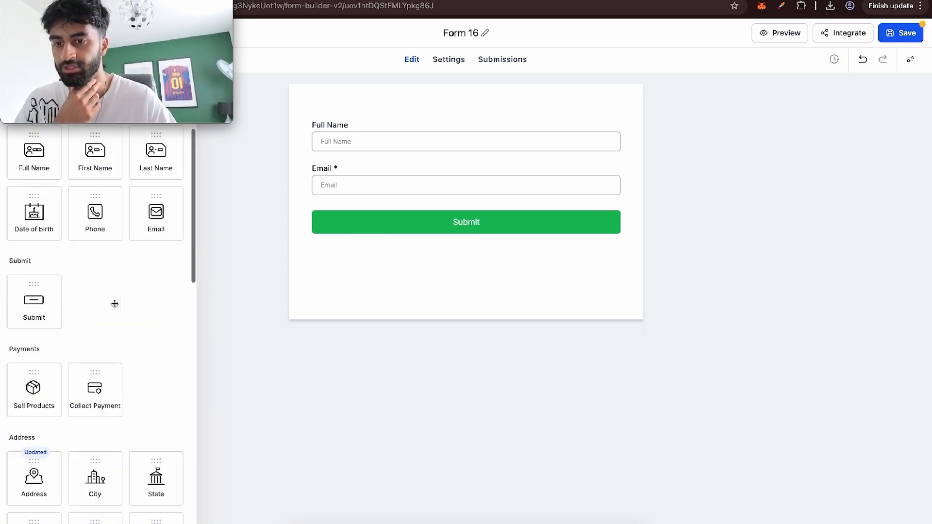
drag(181, 4, 882, 3)
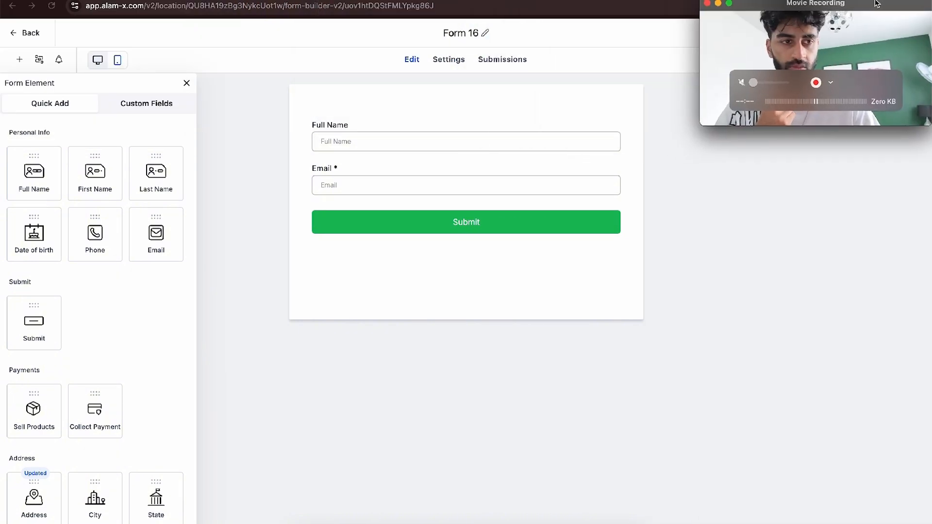
click(133, 103)
click(151, 133)
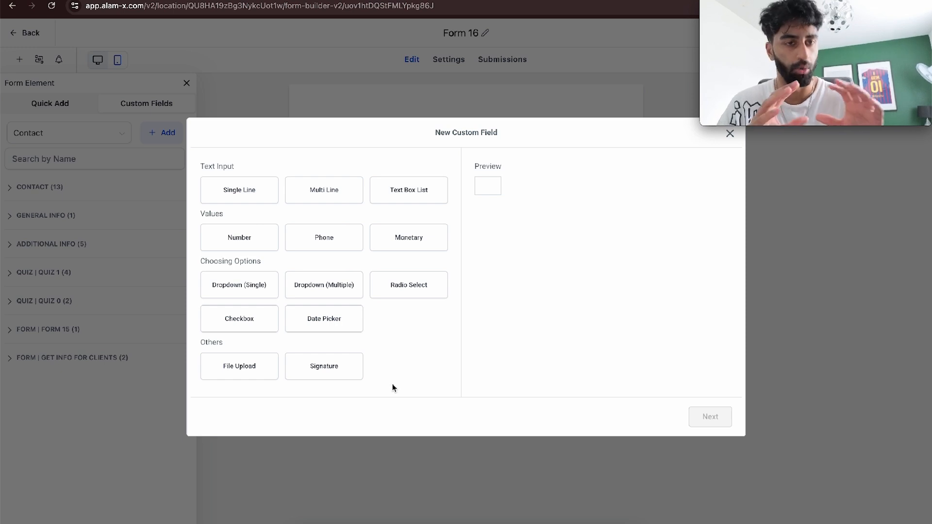
click(316, 199)
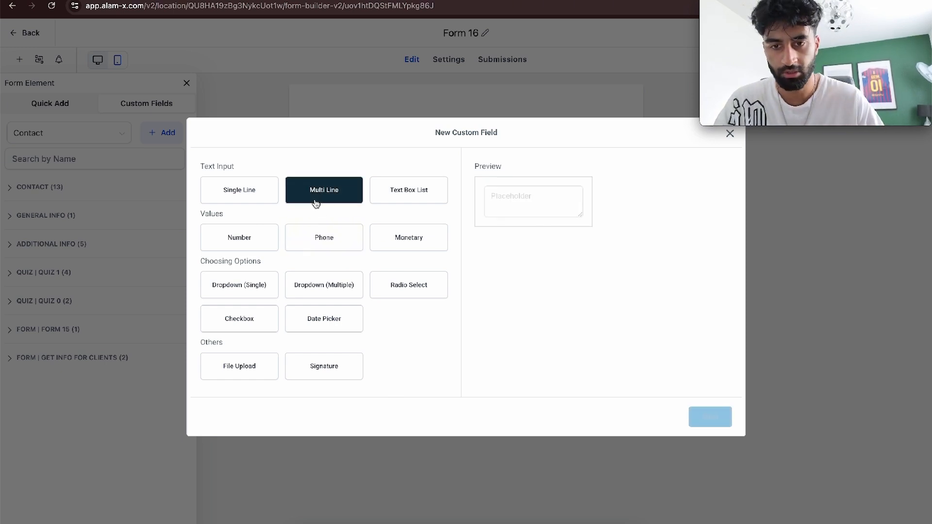
click(721, 426)
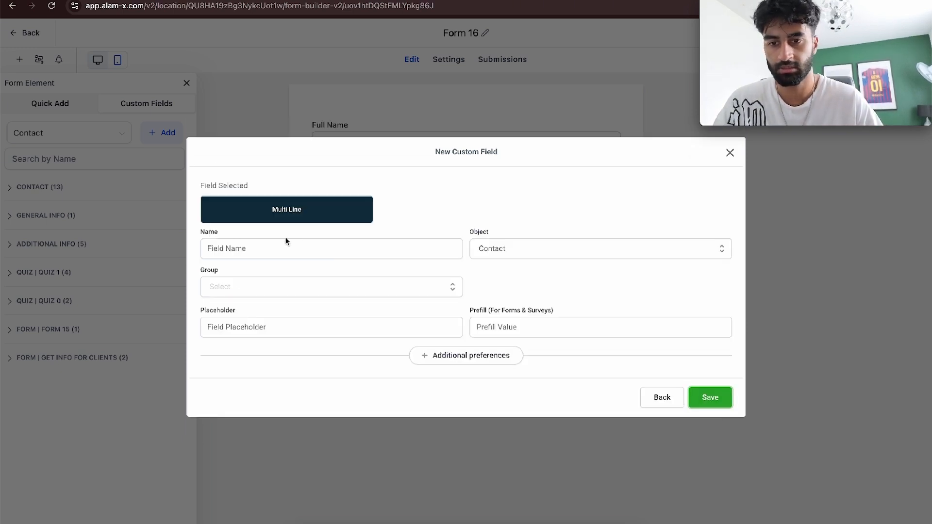
Step: Name the custom field "Your Availability", assign it to the Contact group, use "Your Availability" as placeholder and save it
click(270, 246)
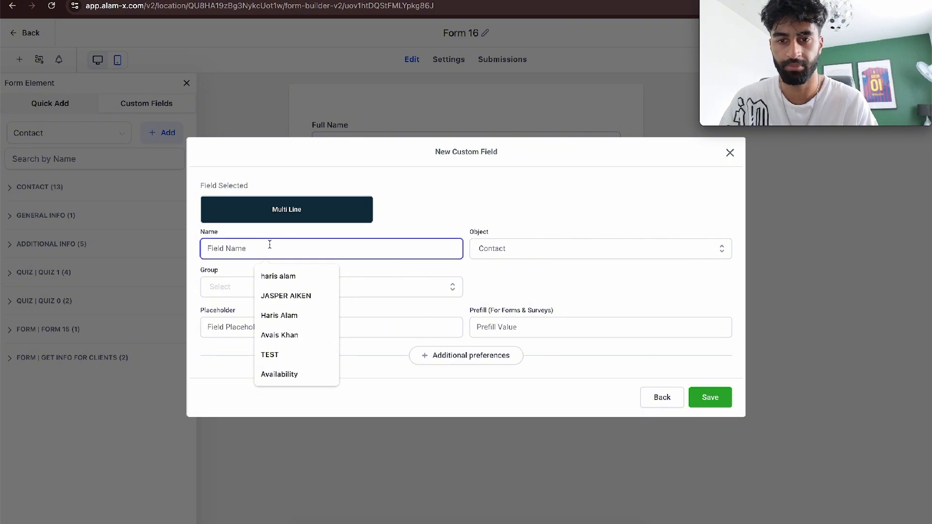
text(Your Availability)
click(327, 285)
click(277, 311)
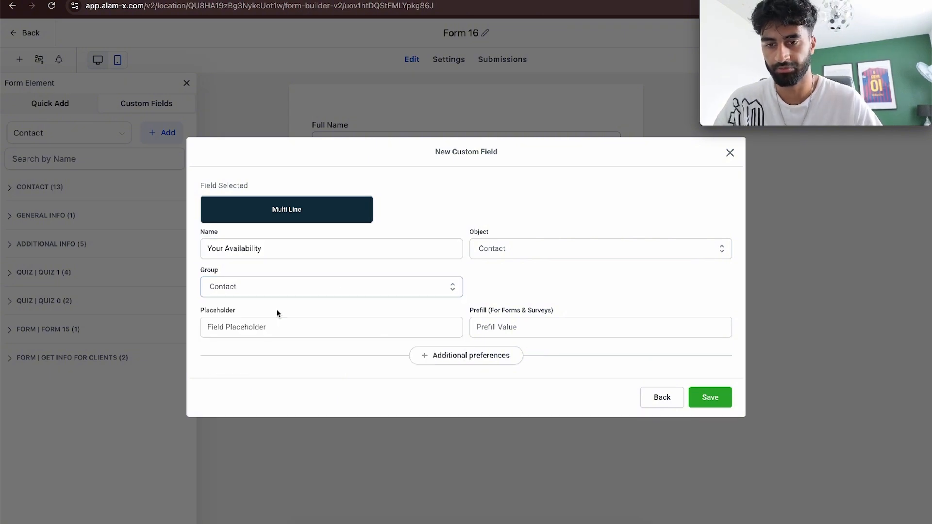
click(257, 323)
click(260, 354)
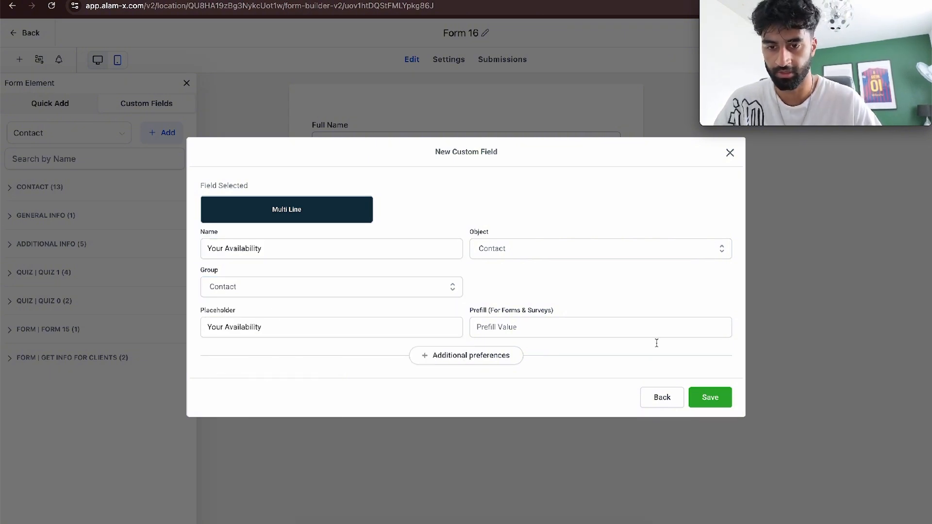
click(710, 401)
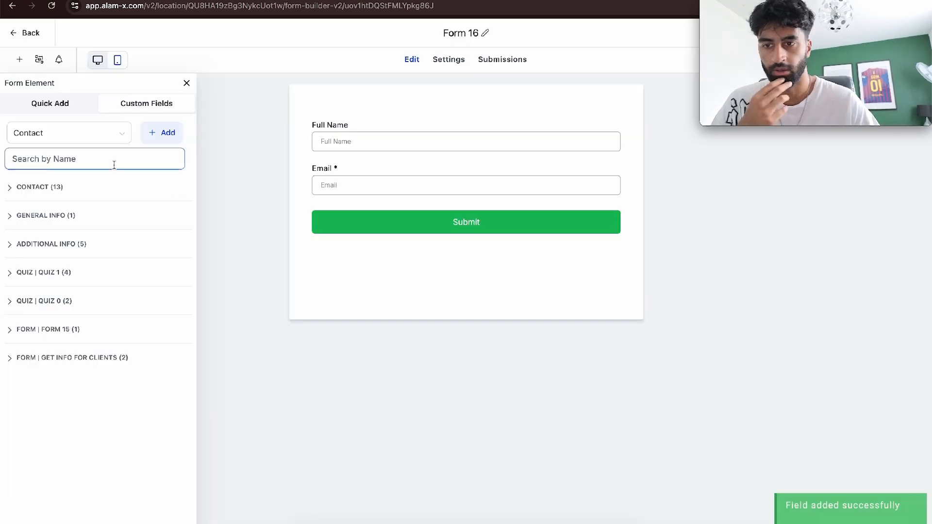
Step: Place the Your Availability custom field between Email and the Submit button and make it required
click(79, 188)
double_click(80, 189)
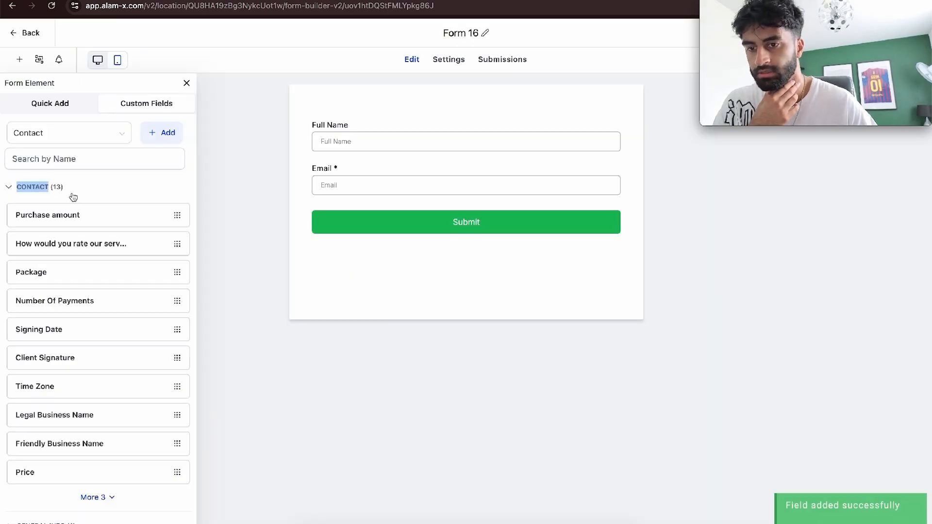
scroll(89, 381, down, 4)
drag(90, 411, 369, 225)
click(383, 214)
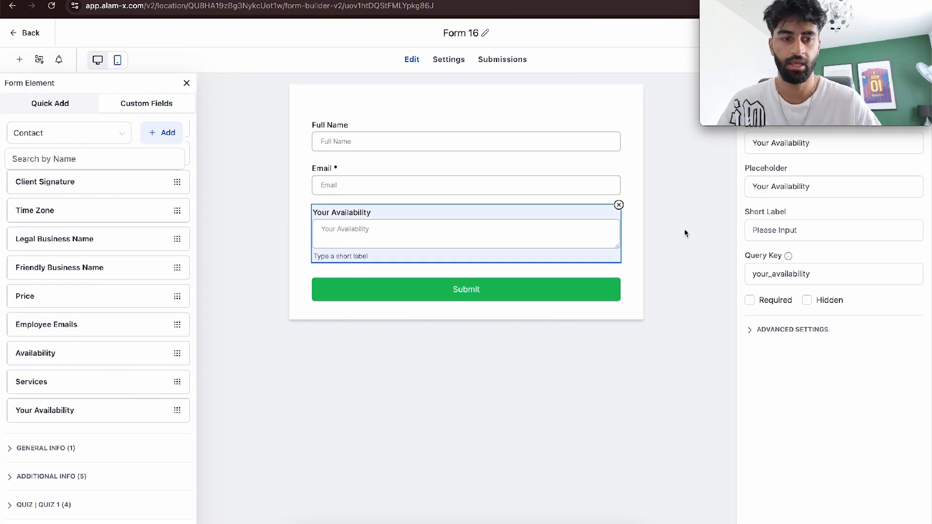
click(517, 190)
click(653, 203)
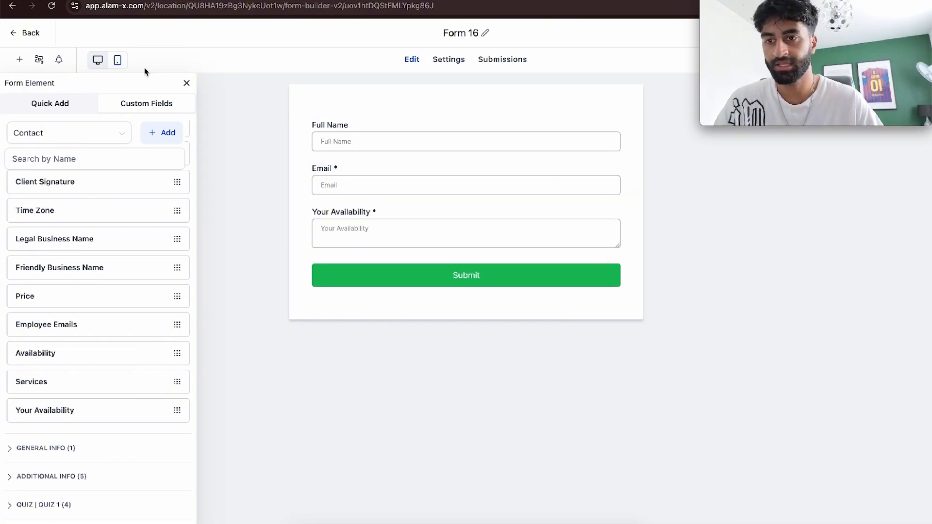
click(18, 62)
click(18, 63)
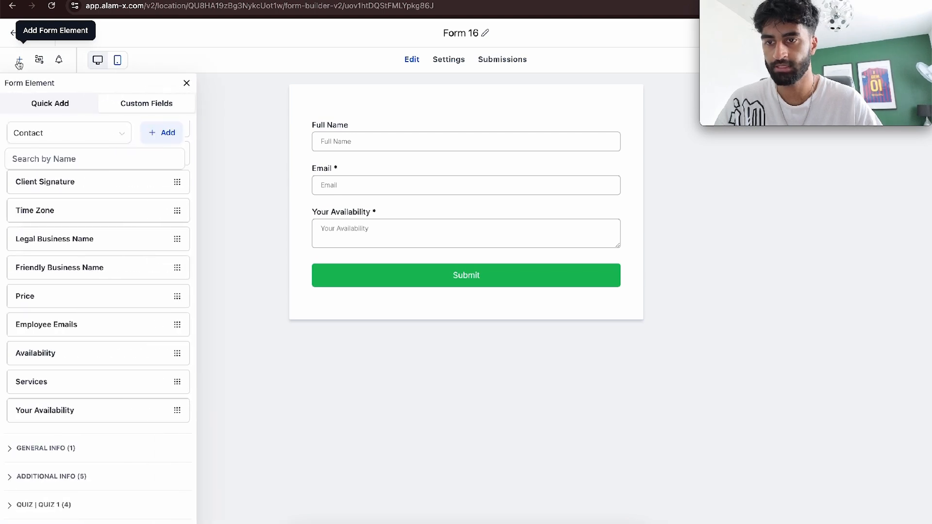
click(50, 103)
scroll(89, 284, down, 8)
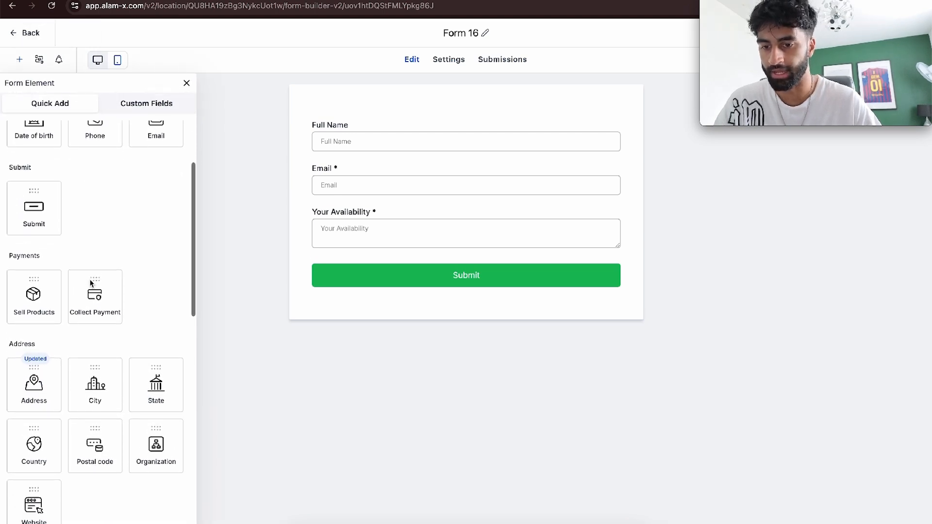
scroll(90, 283, down, 5)
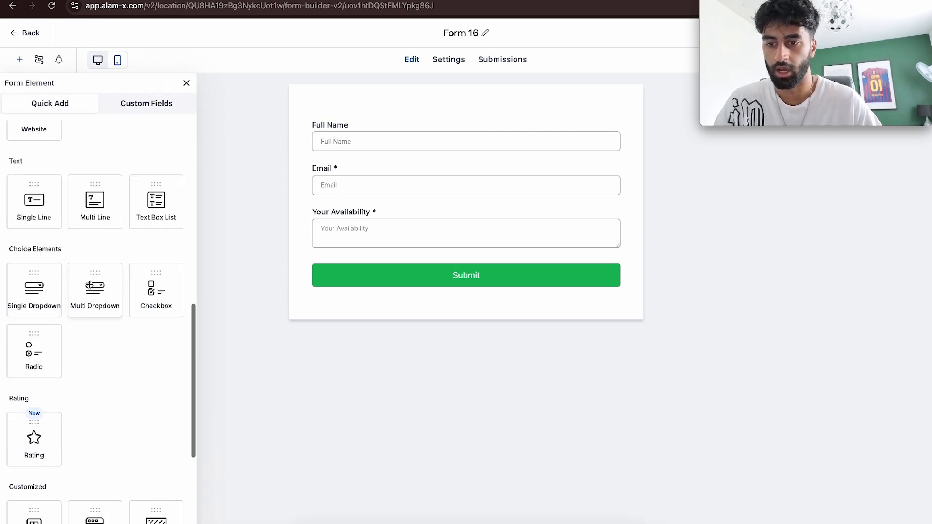
Step: Replace the text of the form's Submit button with "Continue"
click(500, 276)
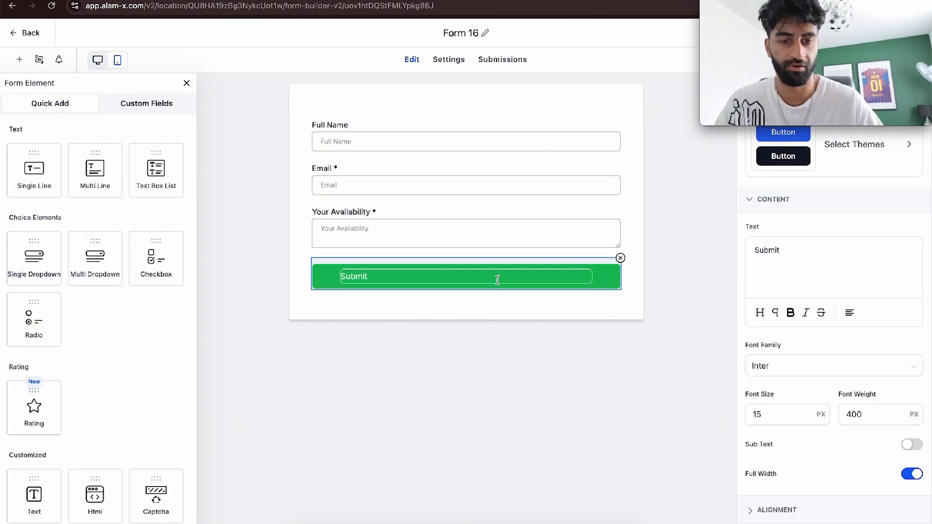
drag(899, 123, 199, 119)
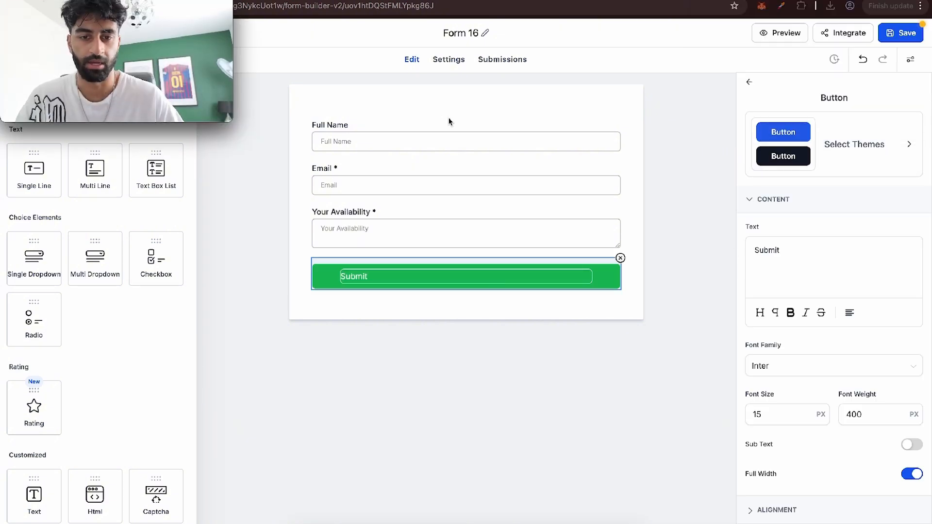
click(497, 279)
double_click(766, 251)
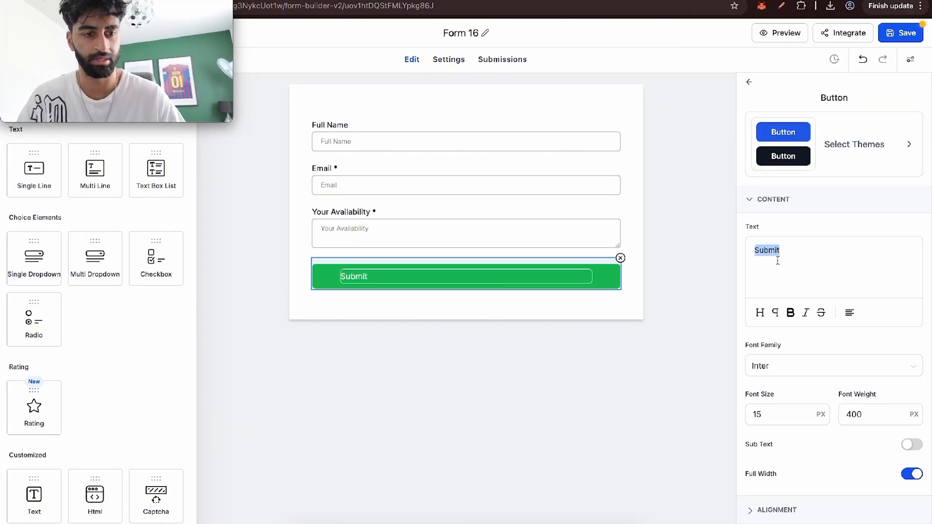
key(BackSpace)
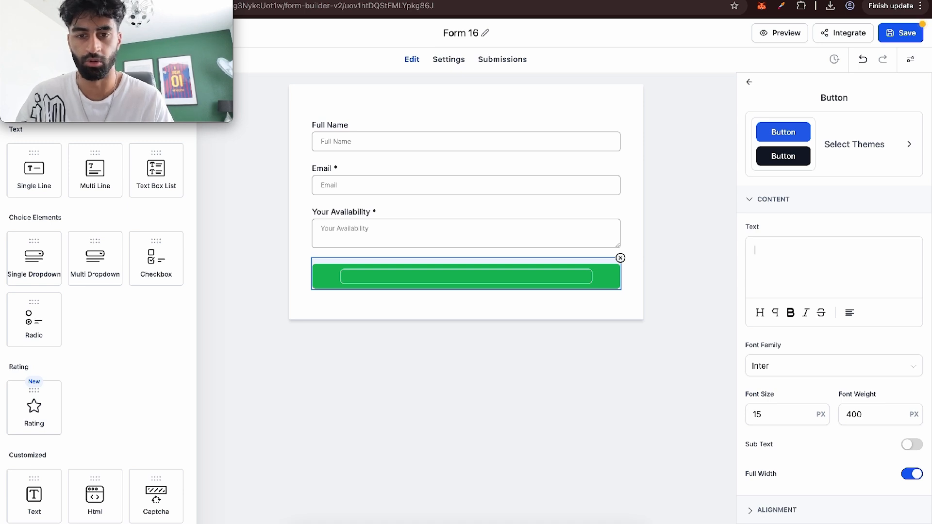
text(Co)
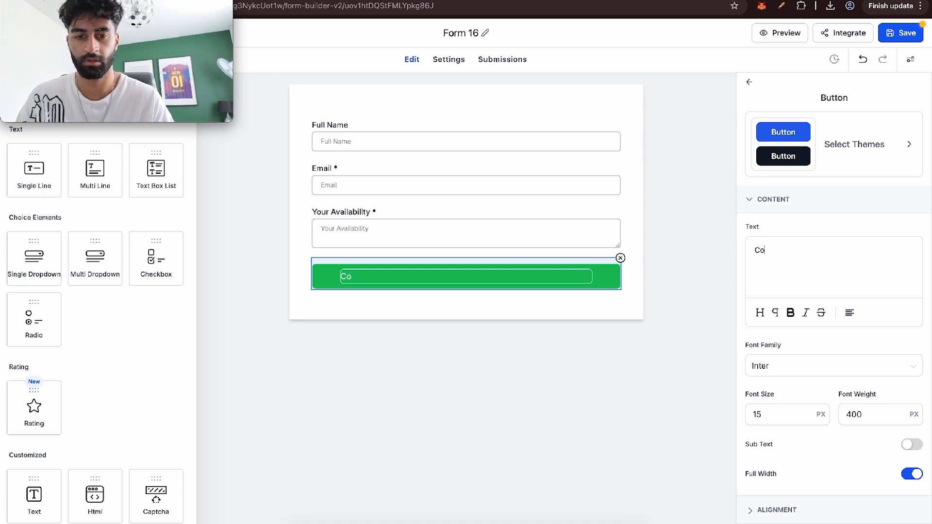
text(ntinue)
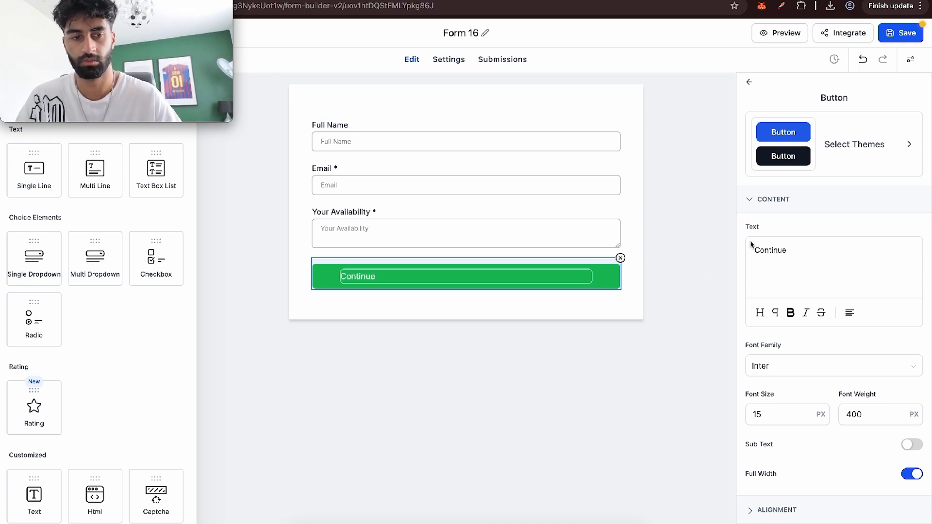
Step: Center the Continue text inside the form's submit button
click(851, 314)
click(850, 256)
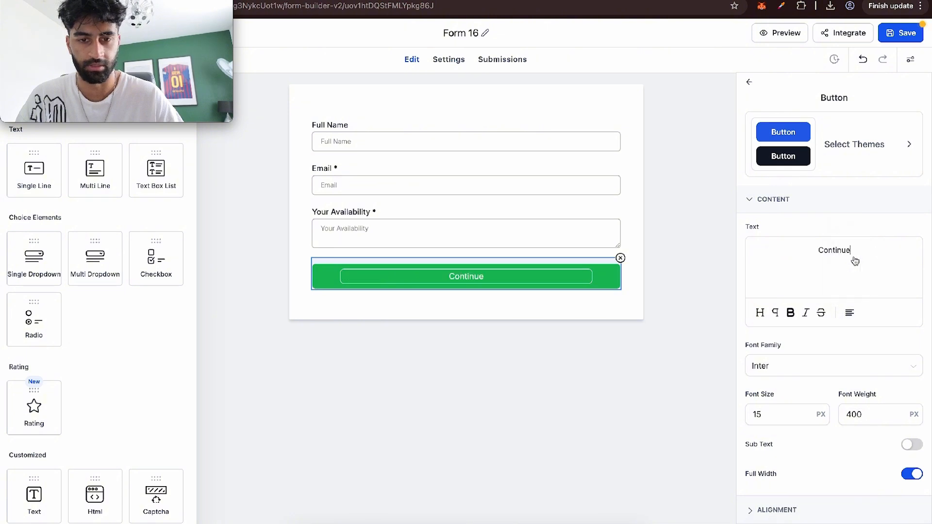
click(585, 389)
click(479, 284)
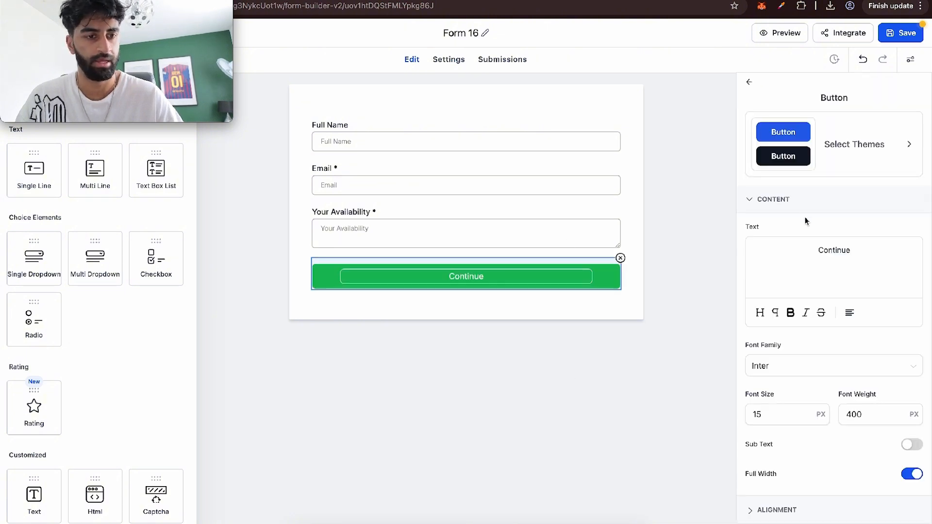
Step: Change the background colour of the form's Continue button to orange
scroll(806, 221, down, 3)
scroll(805, 221, up, 3)
scroll(805, 221, down, 2)
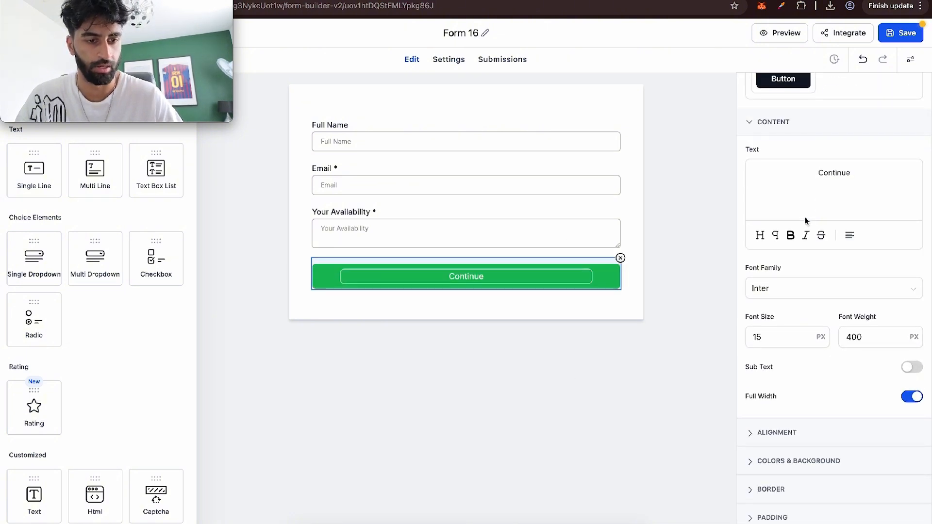
scroll(805, 221, down, 2)
click(798, 374)
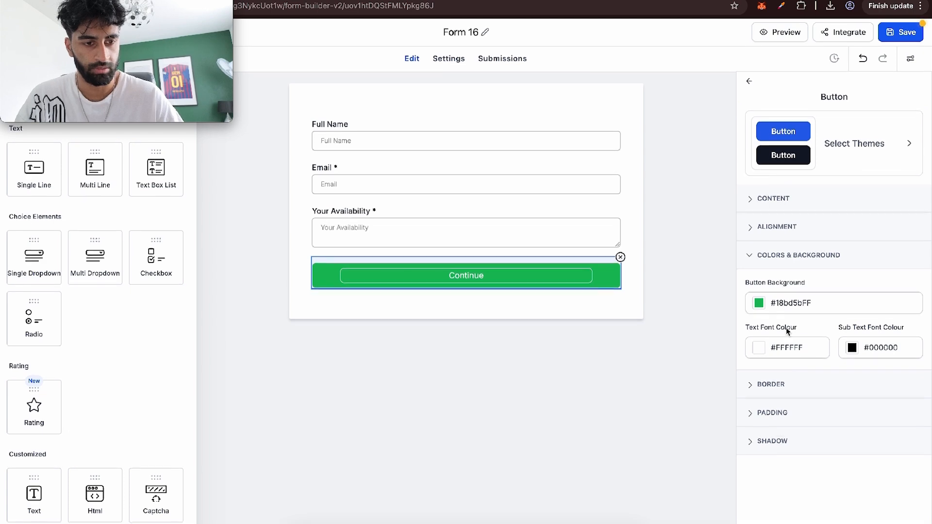
click(777, 304)
drag(764, 350, 823, 309)
click(711, 426)
click(711, 246)
Step: Save the form and rename it LAW FORM
click(904, 35)
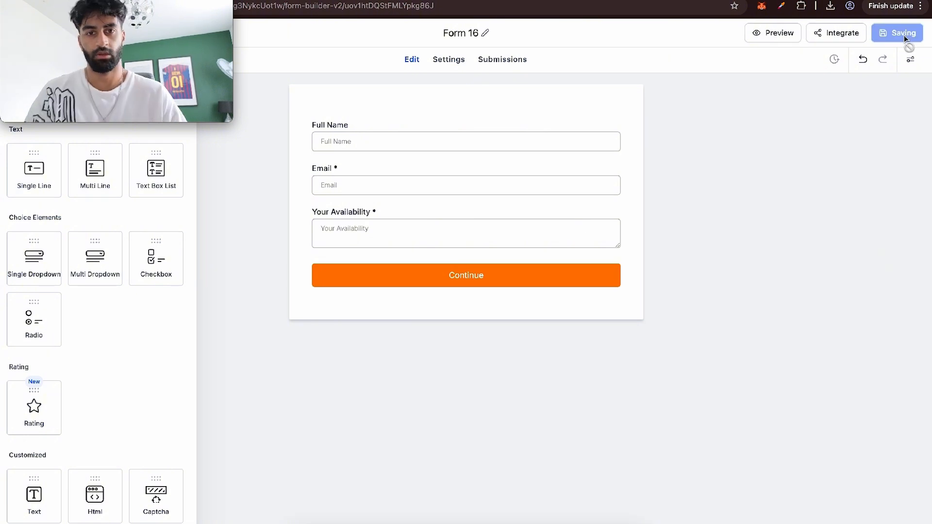
click(465, 35)
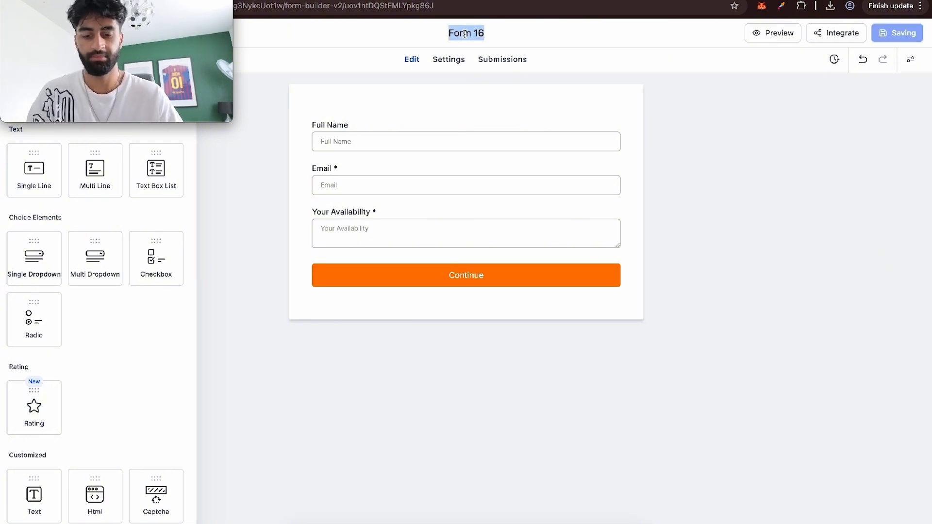
text(LAW FORM)
key(Return)
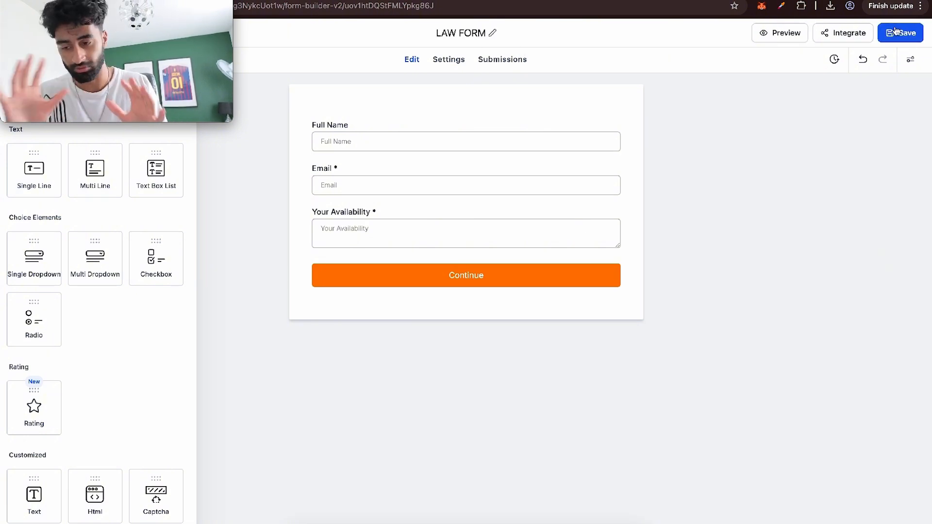
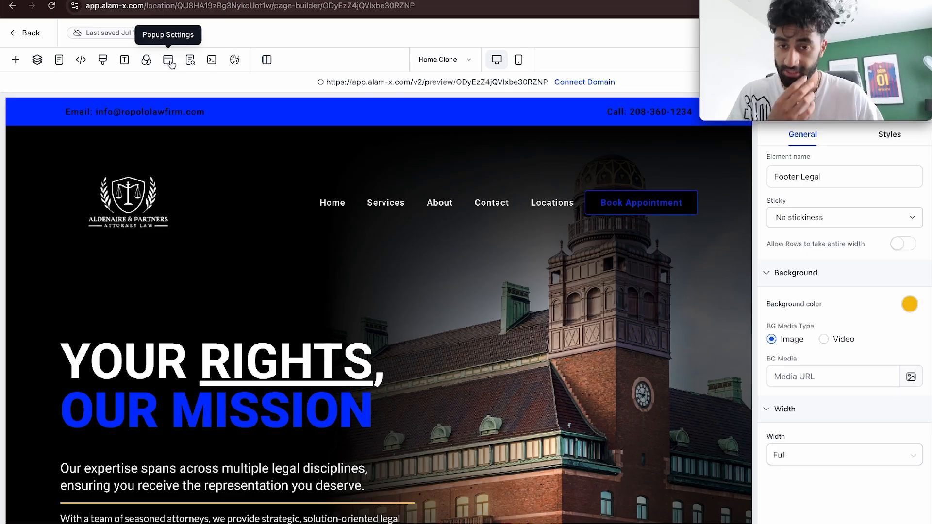
Step: Open the page's popup and assign LAW FORM to the form element below its headline
click(168, 59)
click(369, 249)
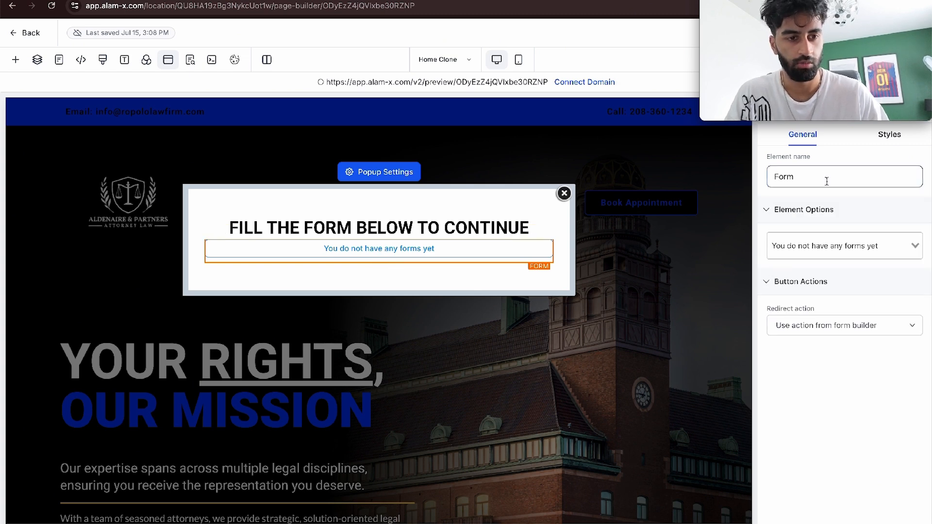
click(859, 250)
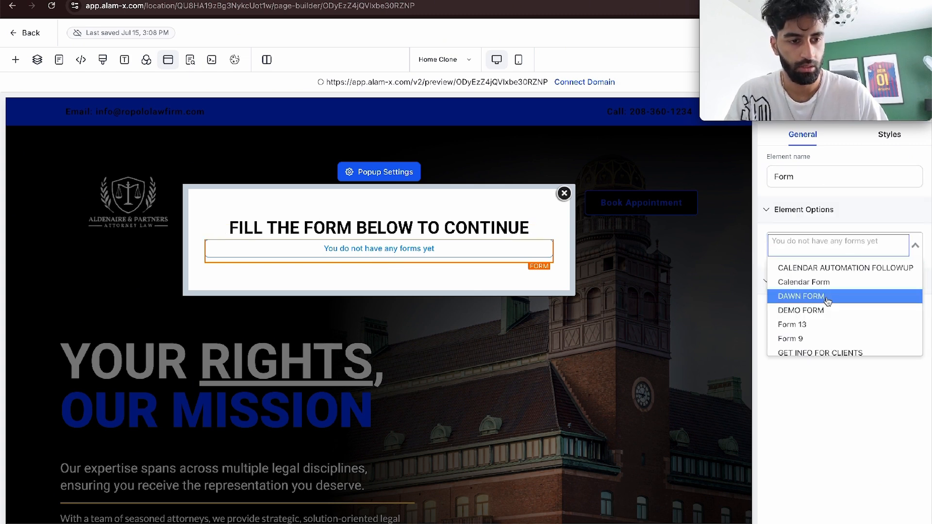
scroll(828, 301, down, 2)
scroll(821, 313, down, 1)
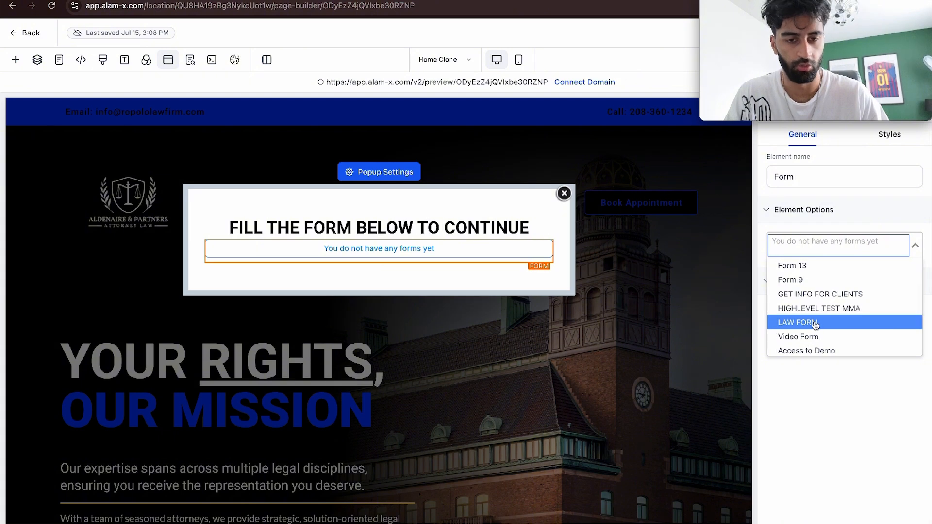
click(816, 323)
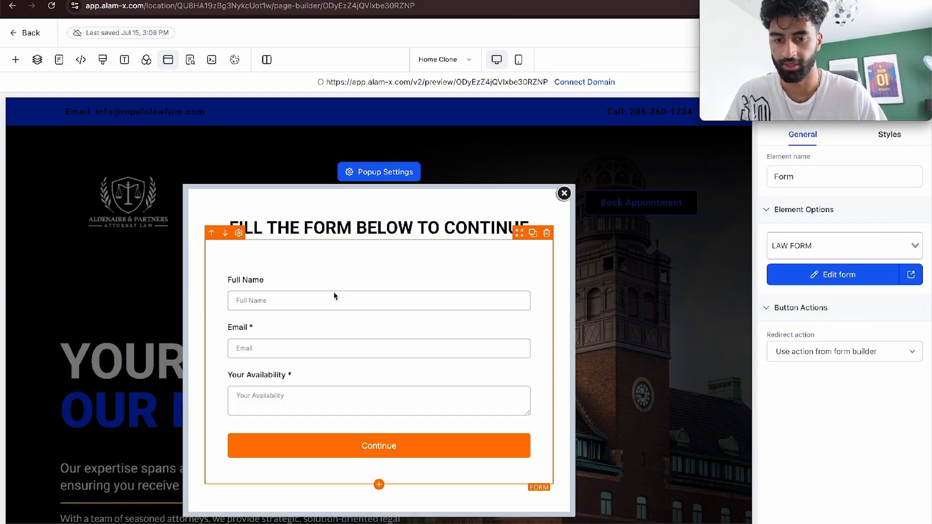
click(316, 227)
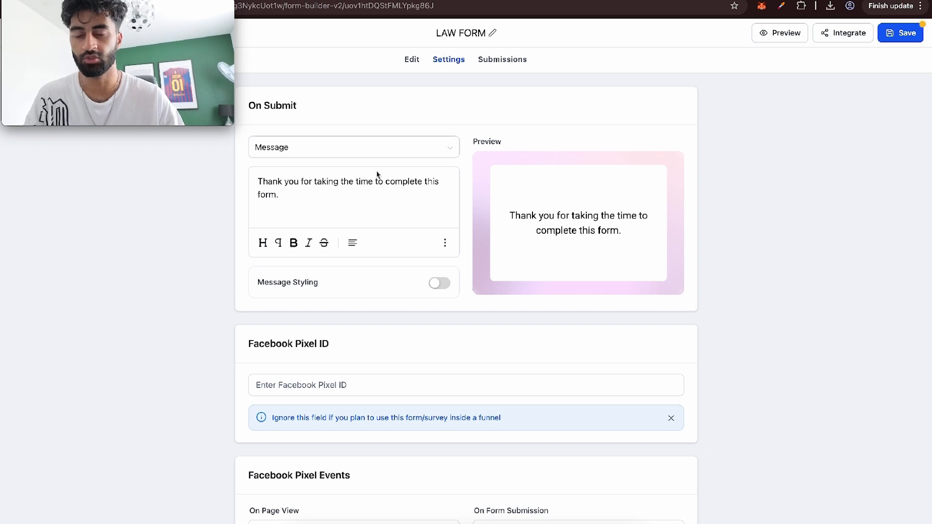
drag(303, 196, 258, 183)
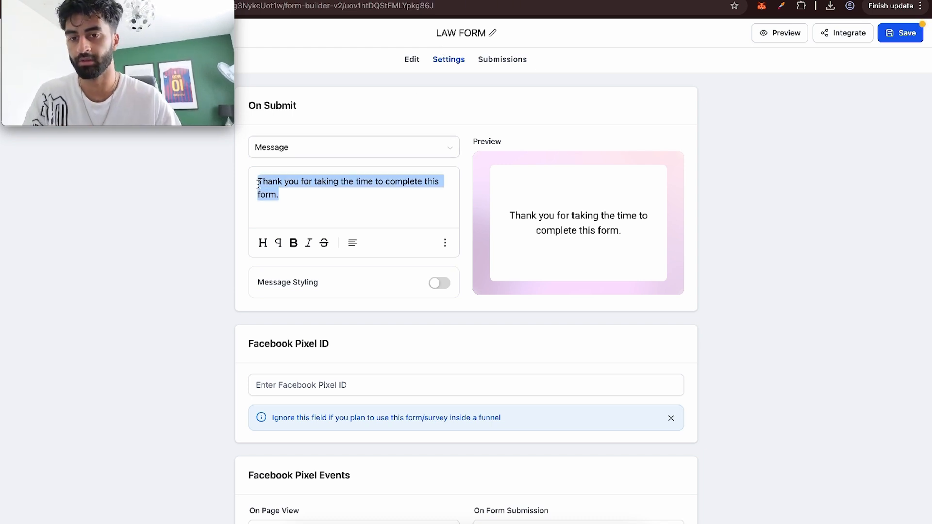
click(291, 203)
scroll(291, 203, down, 2)
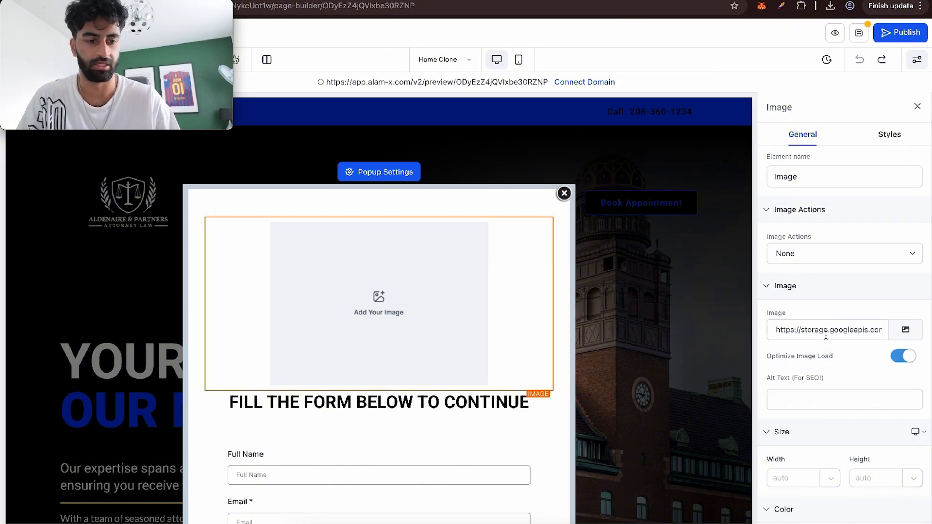
Step: Fill the popup's image element with the Warner & Spencer logo from the media library and set its height to 100 px
scroll(837, 325, down, 1)
click(906, 294)
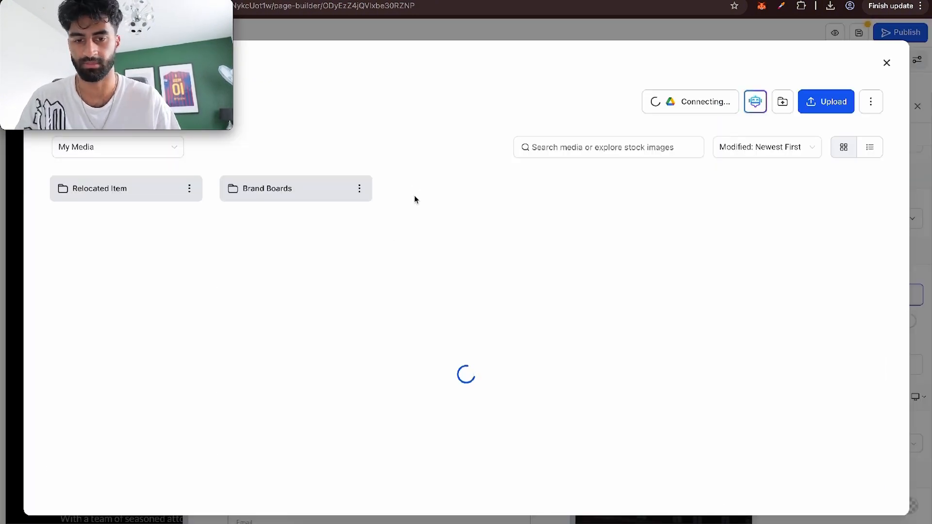
scroll(457, 265, down, 1)
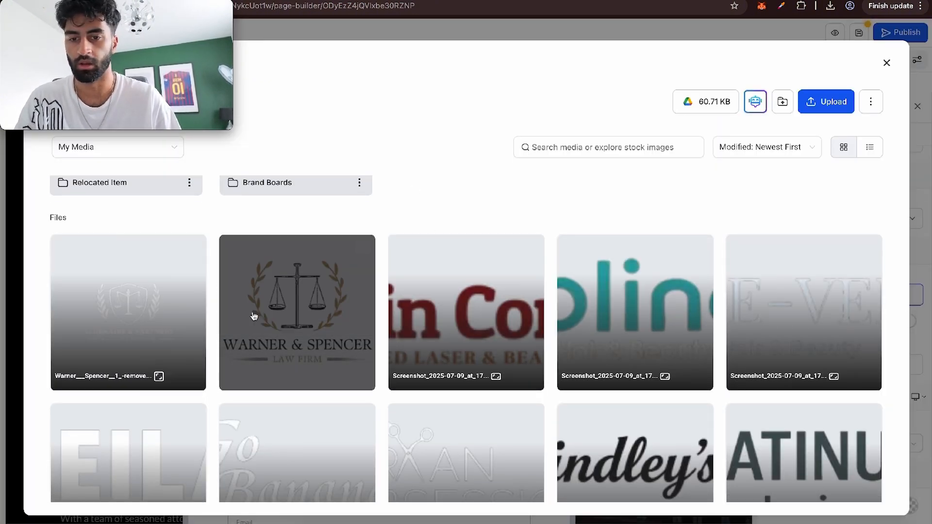
click(224, 318)
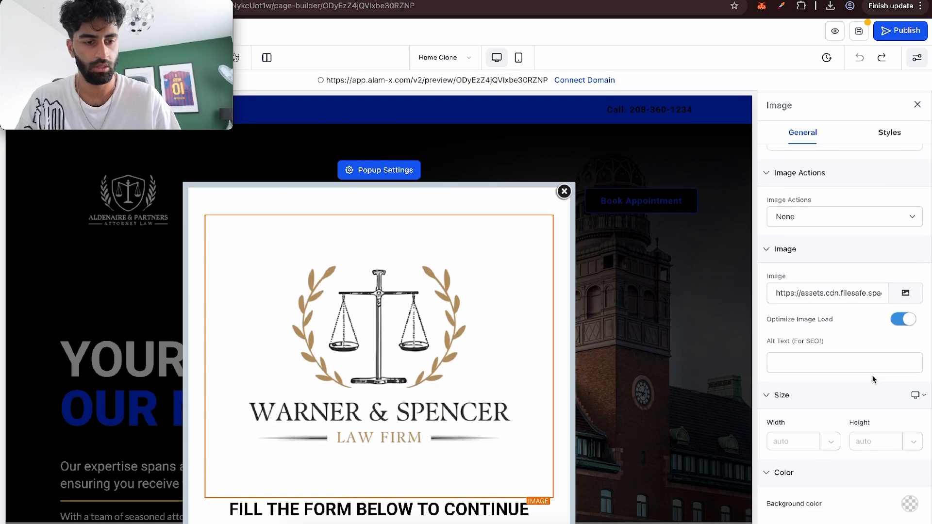
click(858, 440)
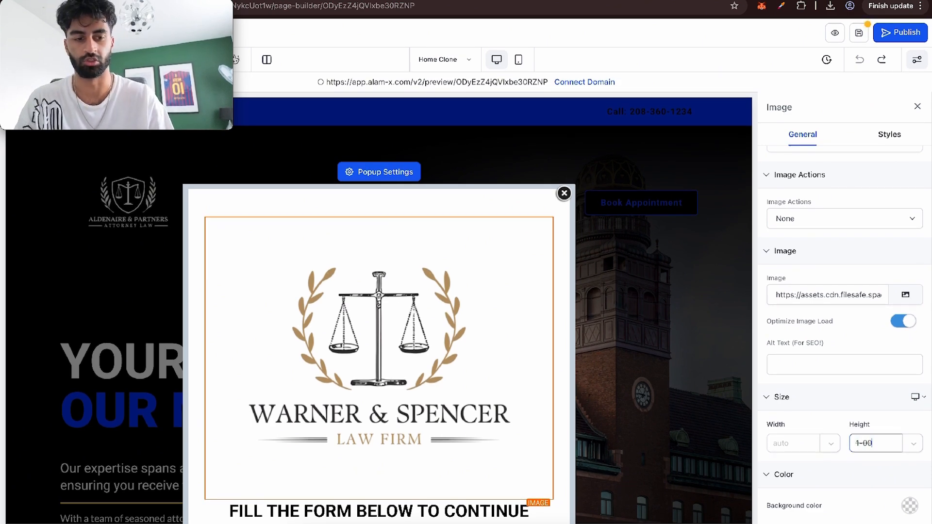
text(100)
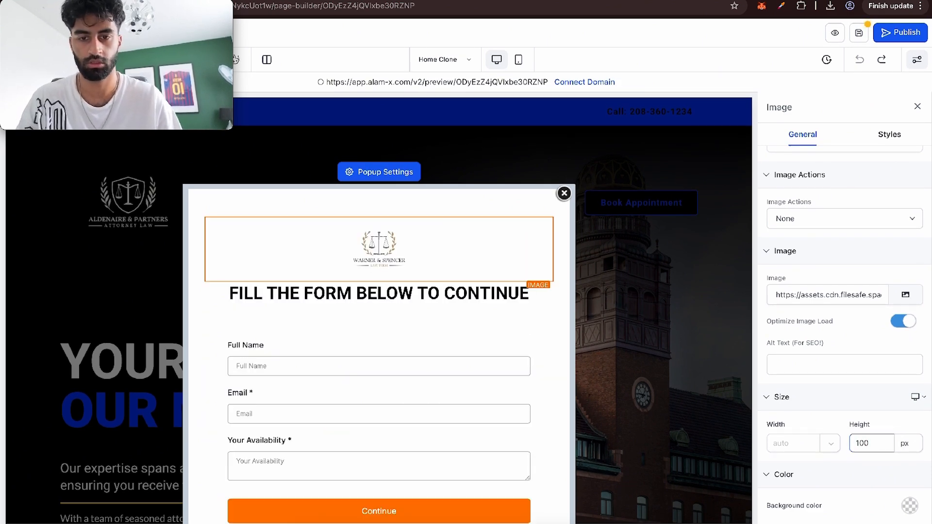
click(451, 372)
Step: Reduce the popup headline's font size to 21 px and break the line before "BELOW TO CONTINUE"
click(383, 253)
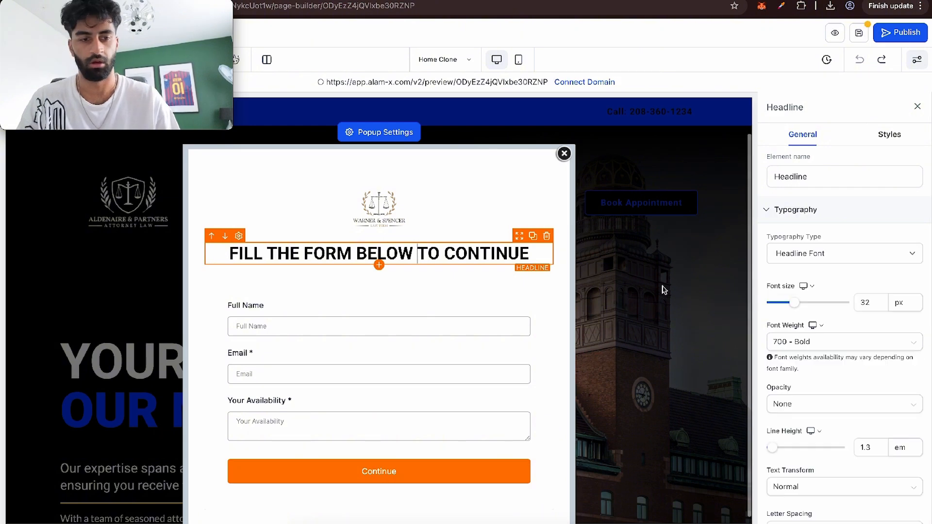
drag(802, 302, 786, 302)
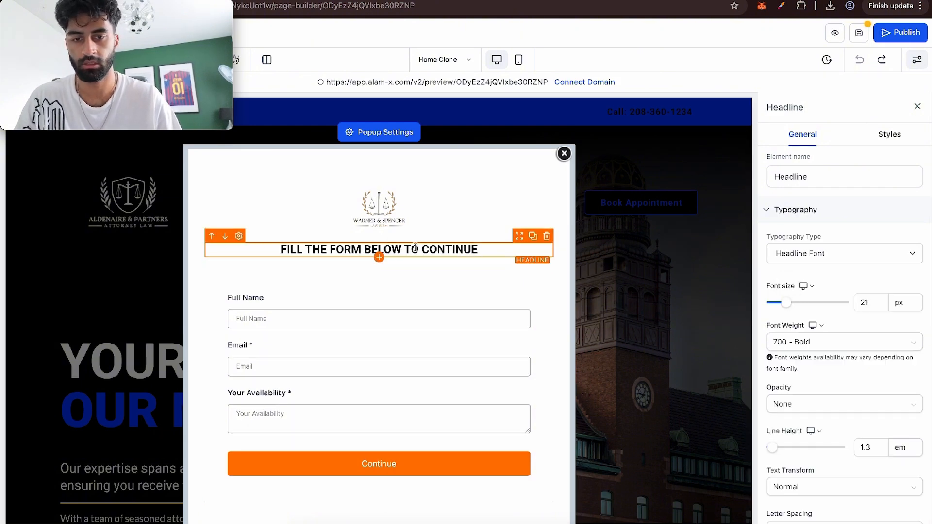
click(365, 250)
key(Return)
Step: Set the redirect action of the popup's form to Go to website Url
click(464, 280)
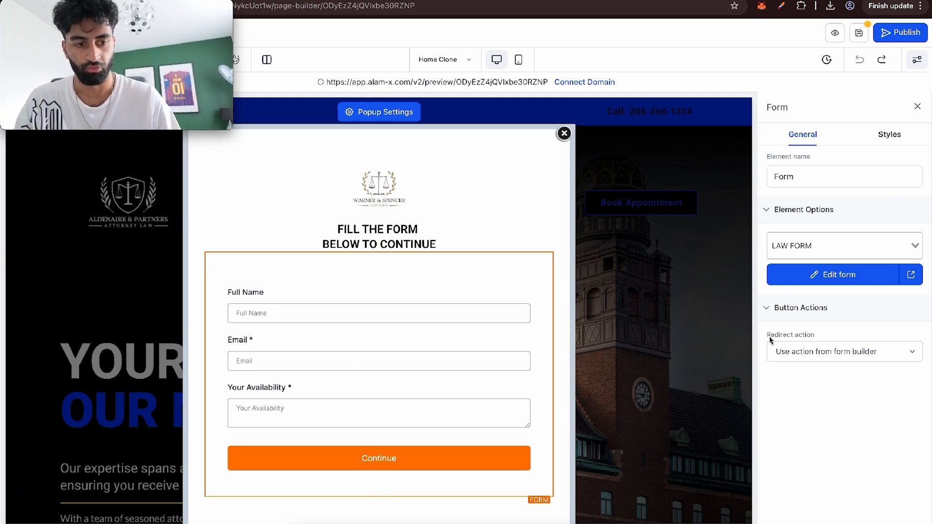
click(814, 357)
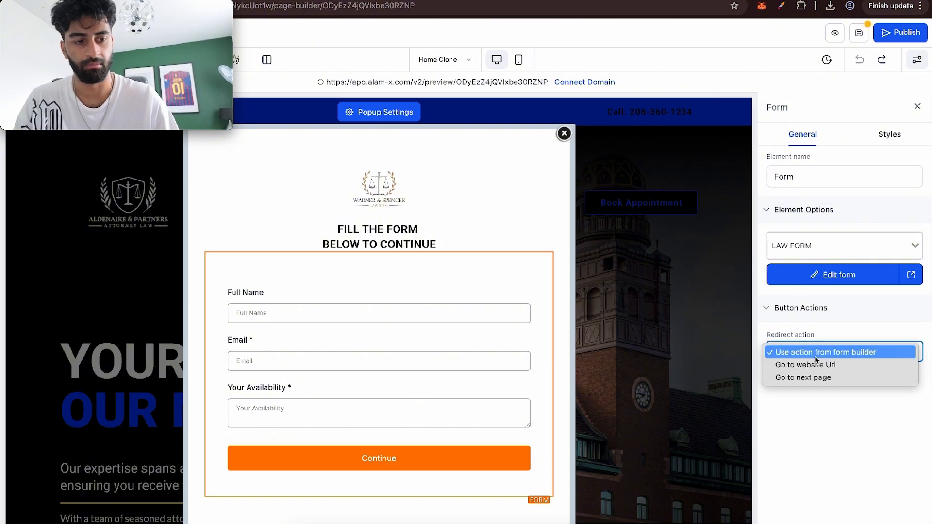
click(808, 364)
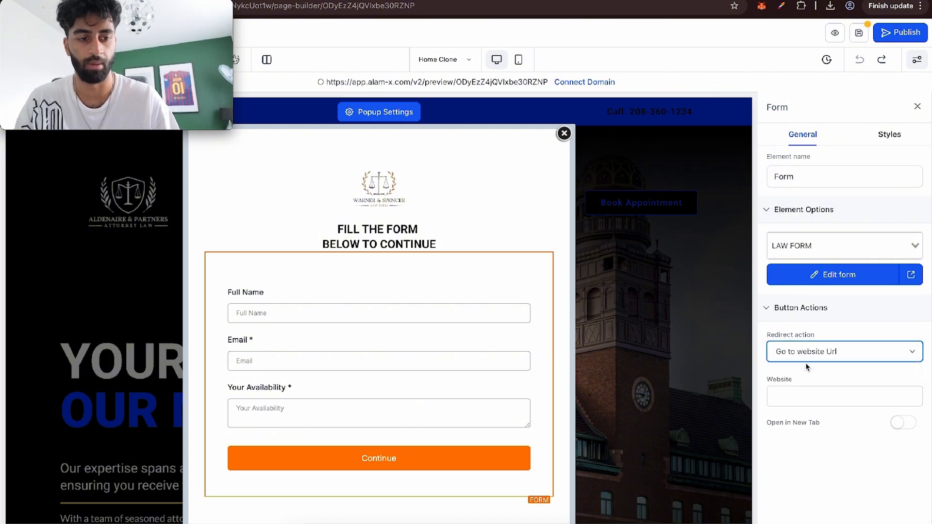
click(794, 395)
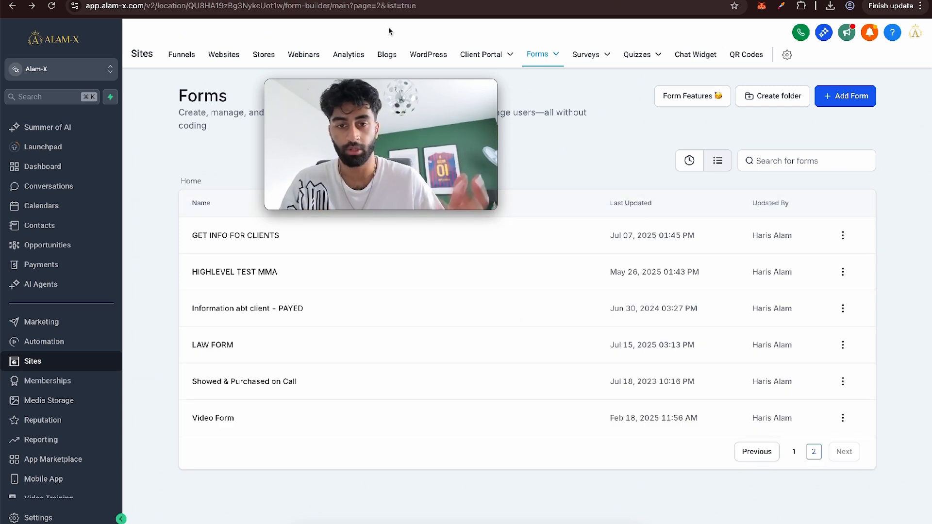
Step: Open the preview of the Law Firm Template Copy website's Booking page and copy its URL
click(232, 61)
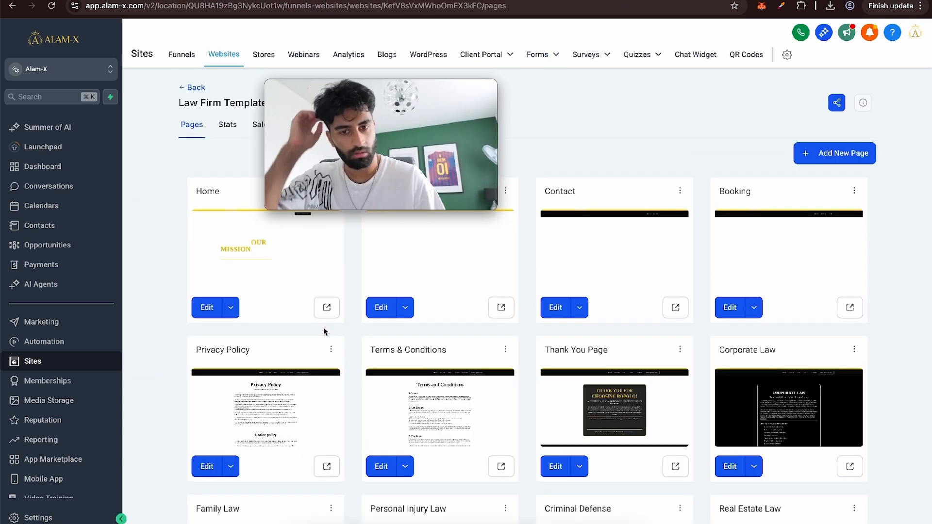
scroll(464, 360, down, 1)
scroll(462, 359, up, 1)
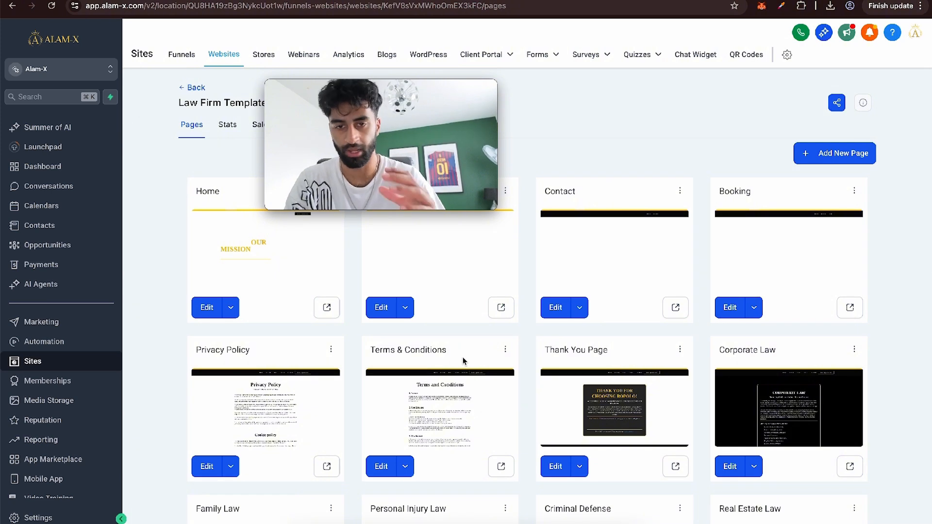
scroll(463, 359, down, 1)
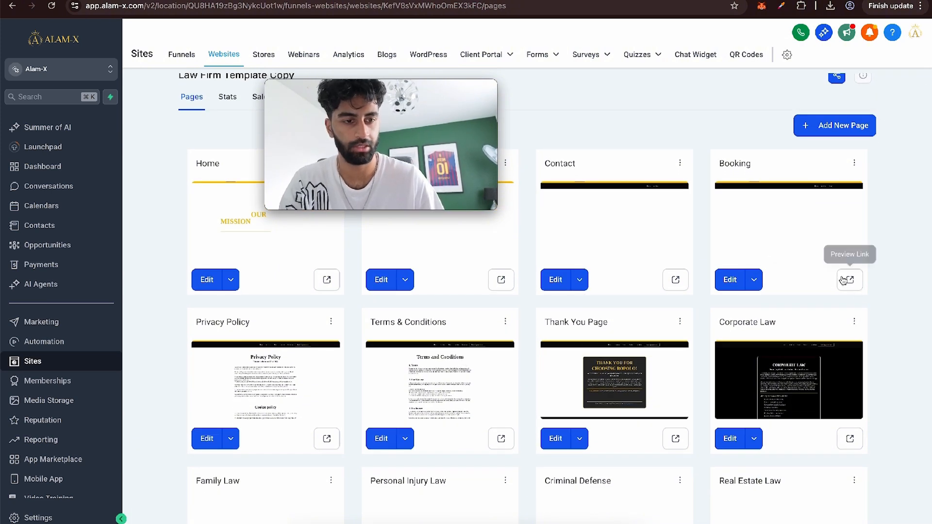
click(850, 285)
click(113, 4)
key(ctrl+c)
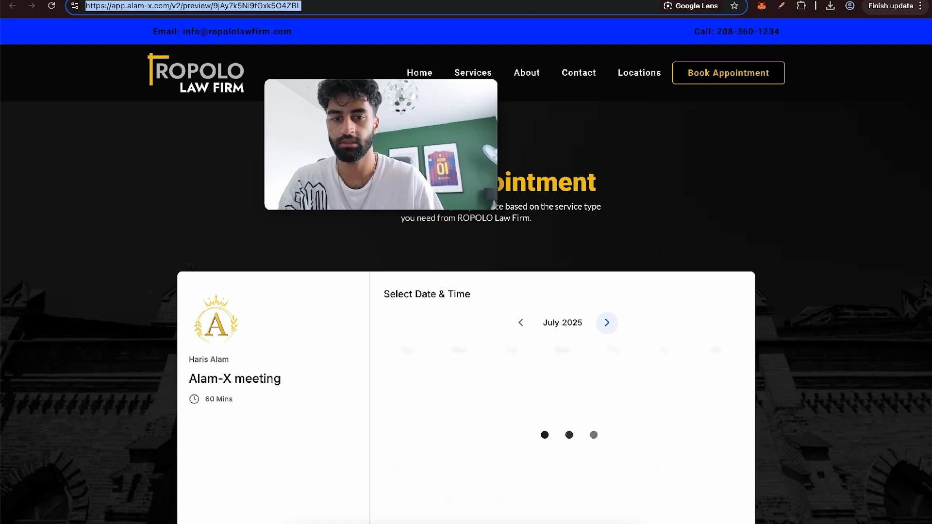
Step: Return to the page builder and paste the copied Booking page URL as the form's redirect website
key(ctrl+w)
key(ctrl+w)
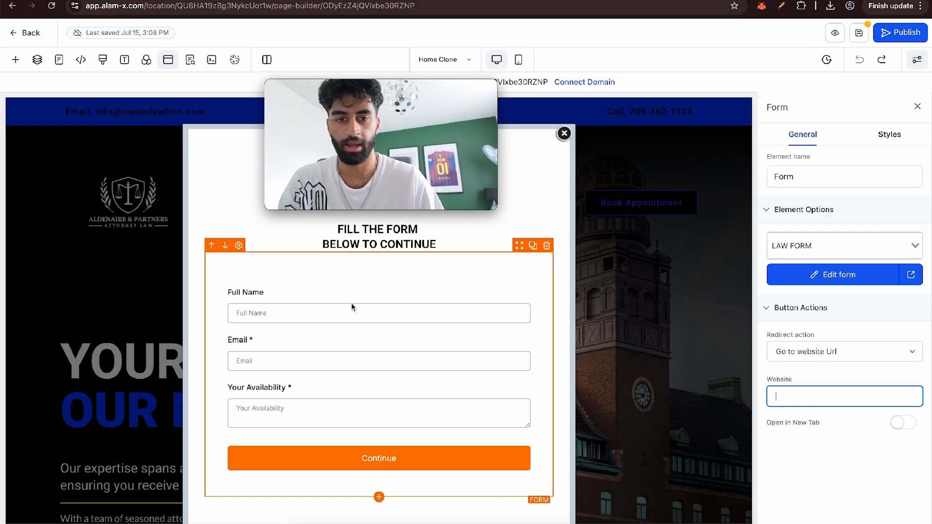
key(ctrl+v)
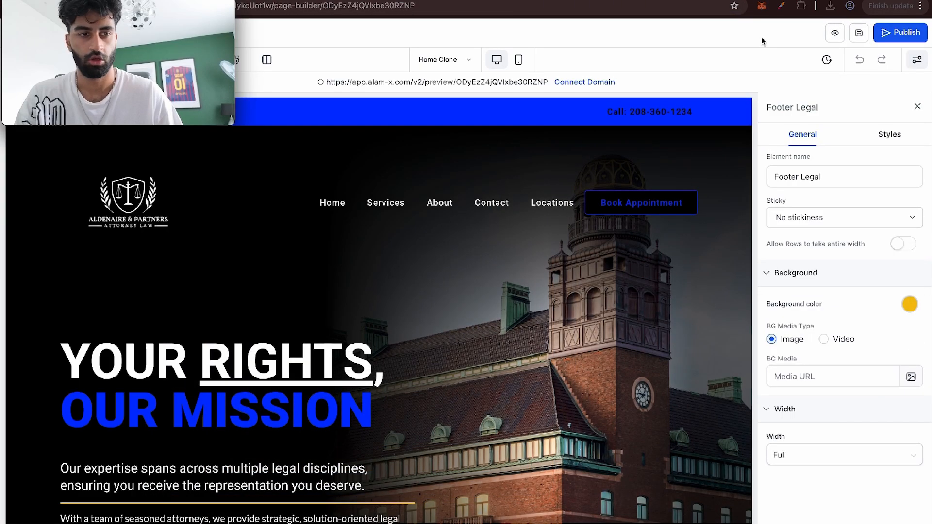
Step: Preview the law firm home page and bring up the form popup from its Book Now button
click(832, 33)
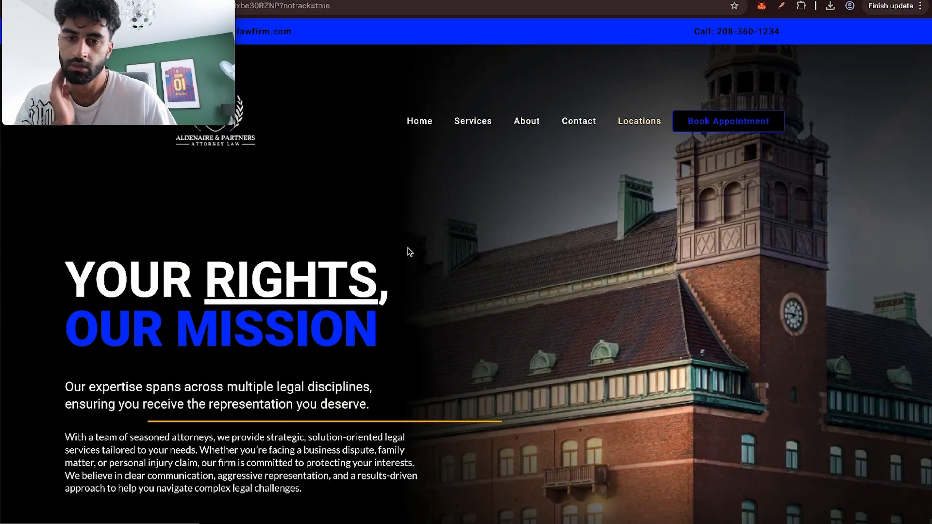
scroll(408, 250, down, 5)
scroll(408, 250, down, 15)
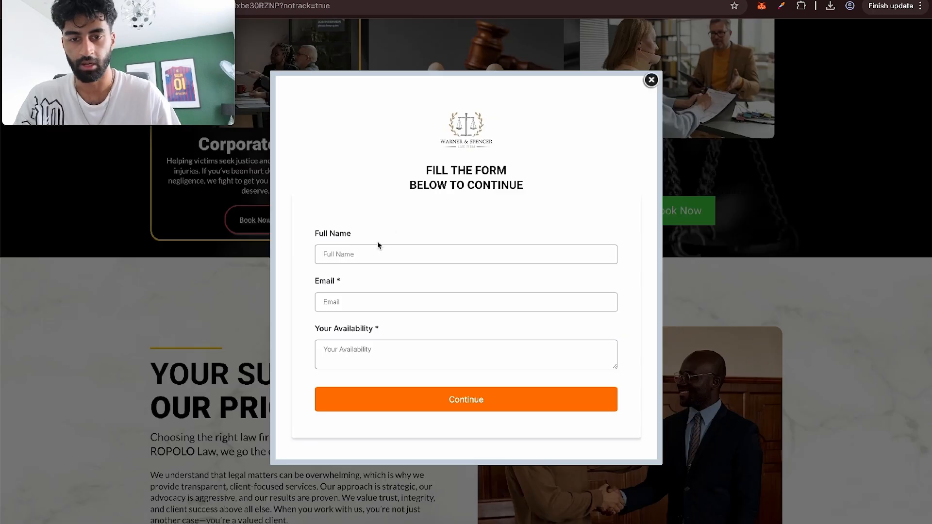
Step: Test the popup form by filling in a full name, an email and "hahahaahah" as the availability, and submit it
click(360, 251)
click(393, 282)
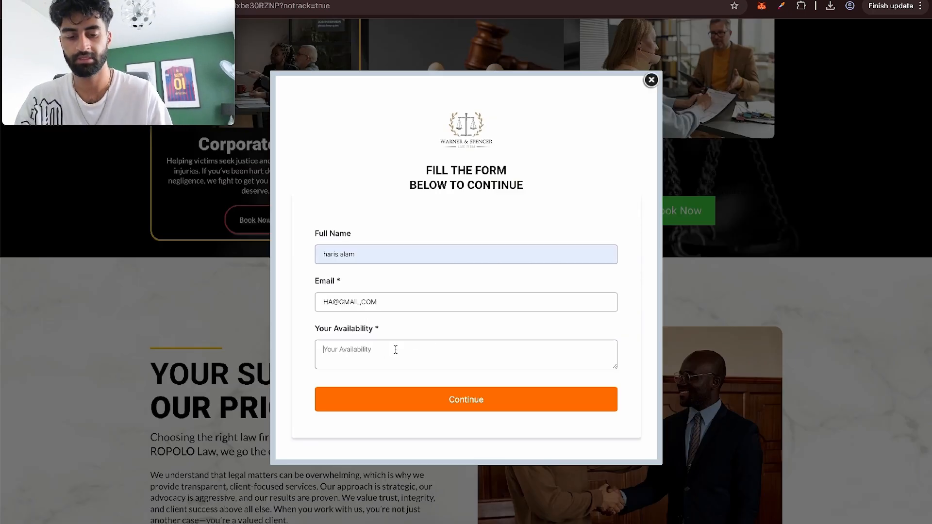
text(hahahaahah)
click(376, 417)
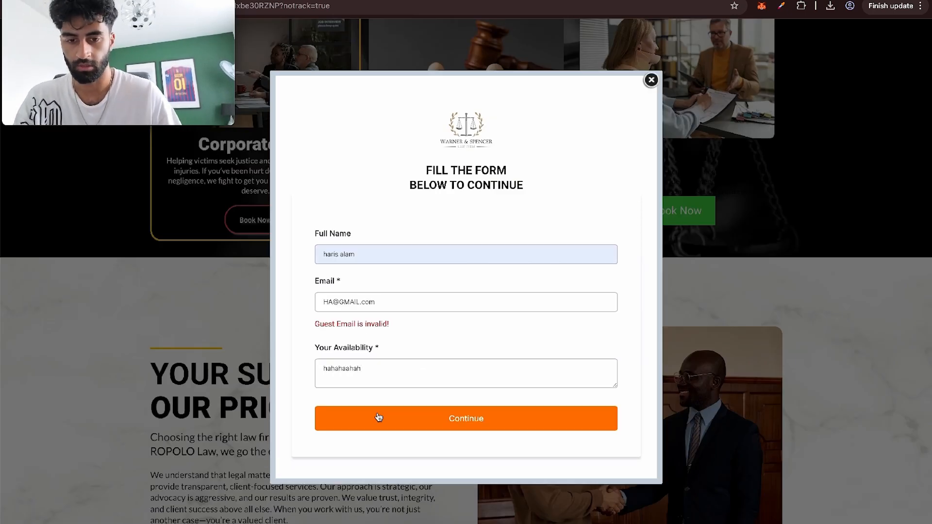
click(379, 415)
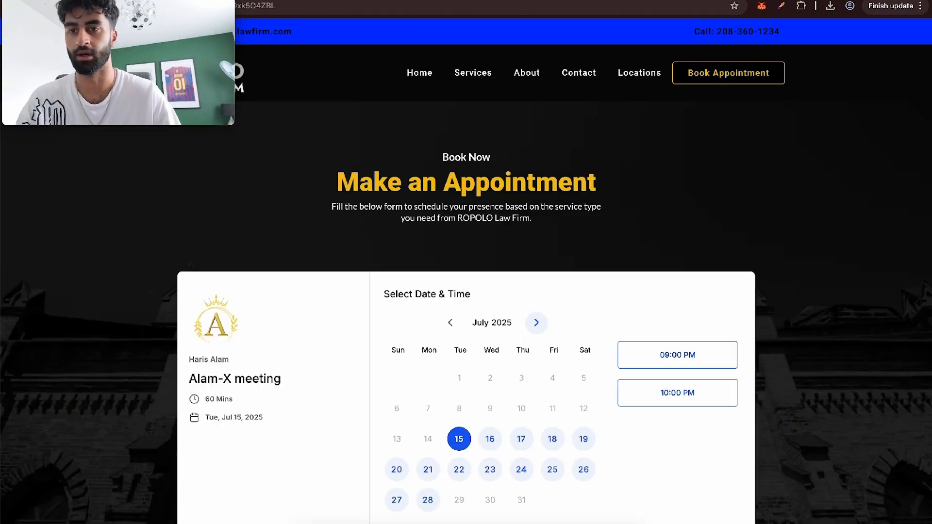
Step: Return to the HighLevel account and open the contacts list to check the submitted entry
key(ctrl+shift+Tab)
key(ctrl+shift+Tab)
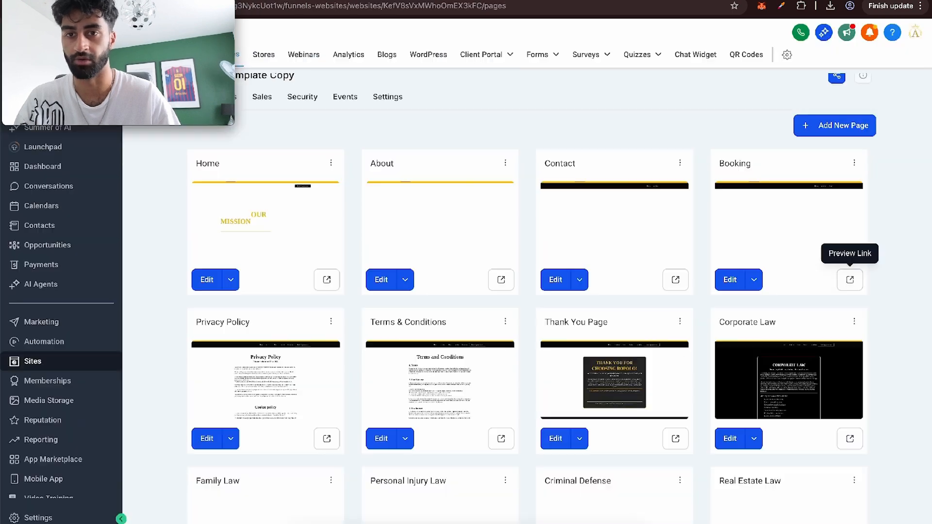
click(41, 206)
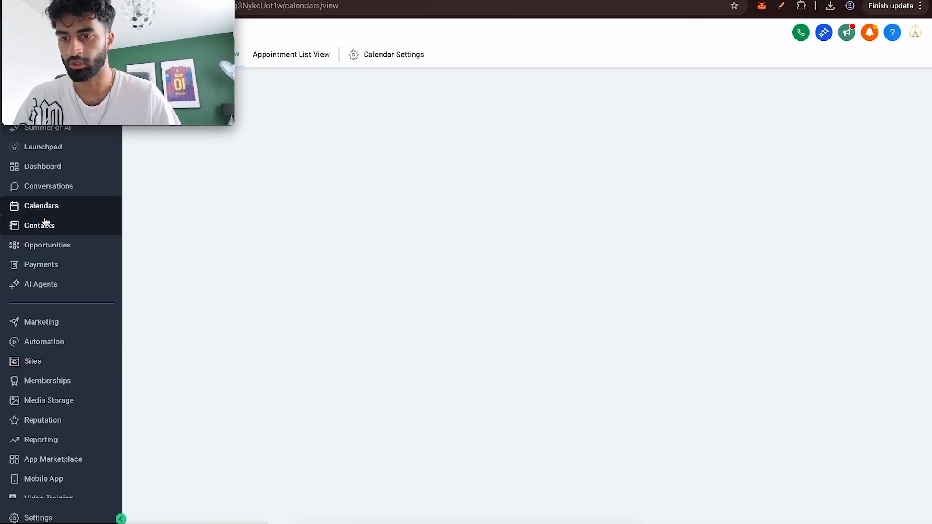
click(45, 223)
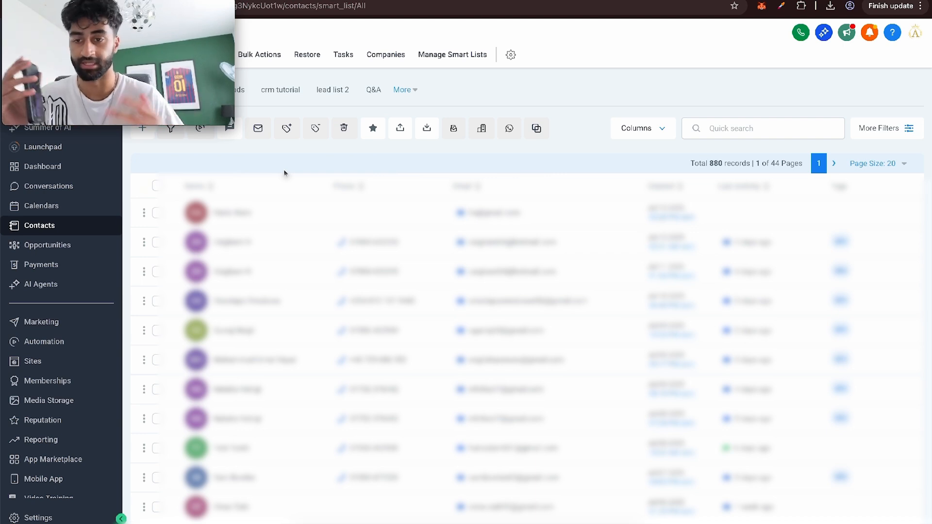
Step: Create a new automation workflow from scratch
click(37, 339)
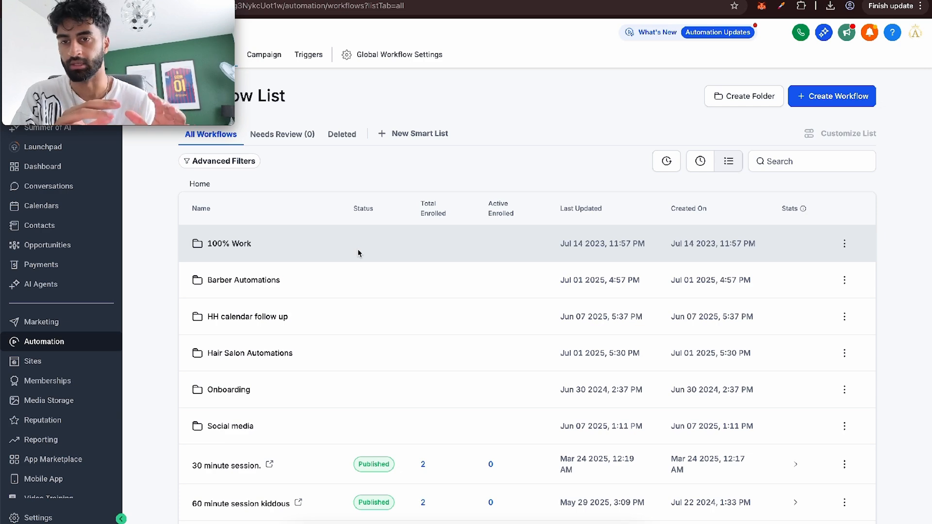
click(829, 104)
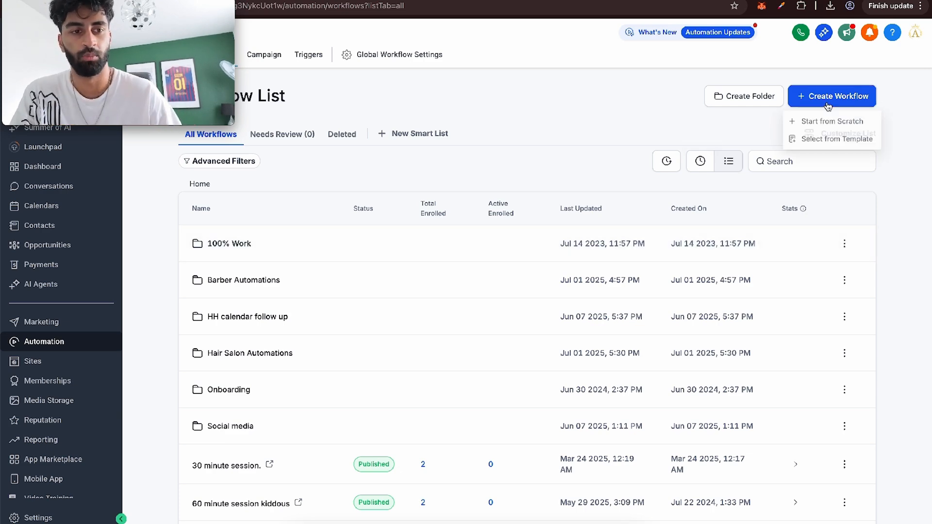
click(816, 122)
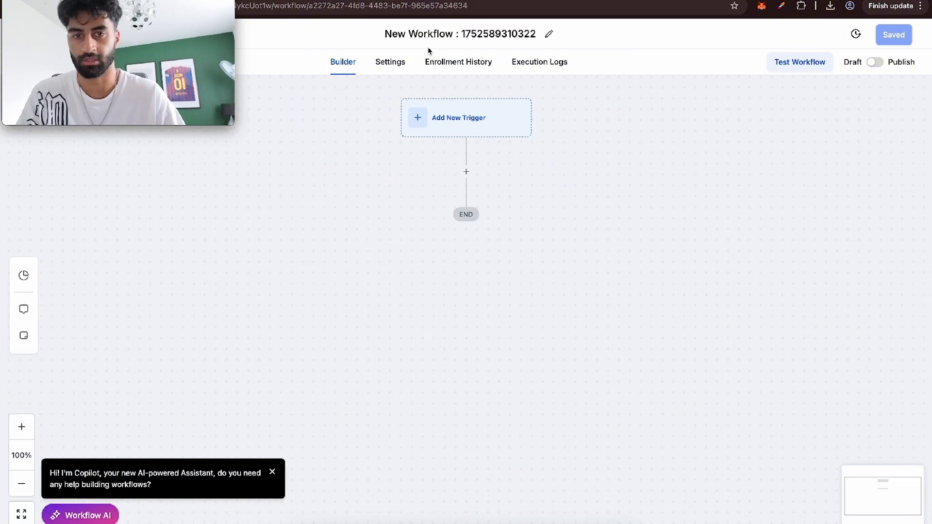
Step: Rename the new workflow as LAW FIRM FORM AUTO
click(432, 34)
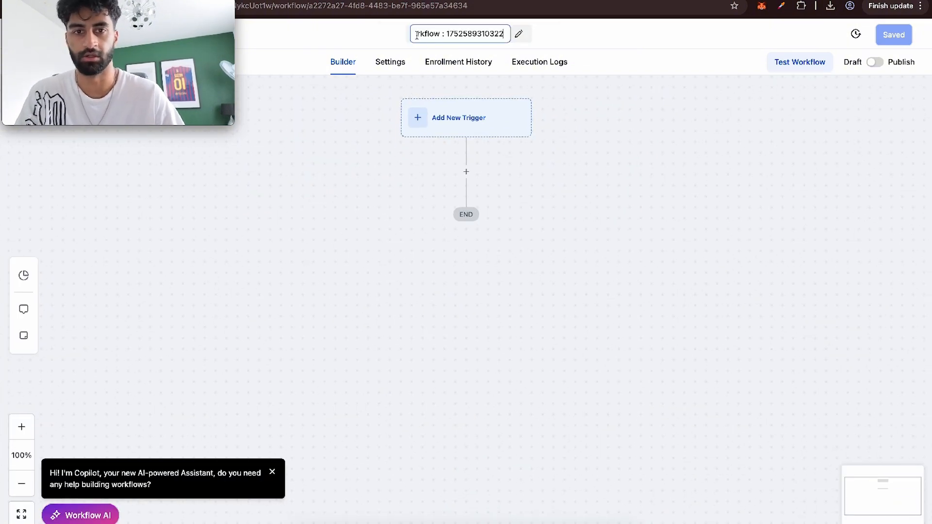
key(ctrl+a)
key(BackSpace)
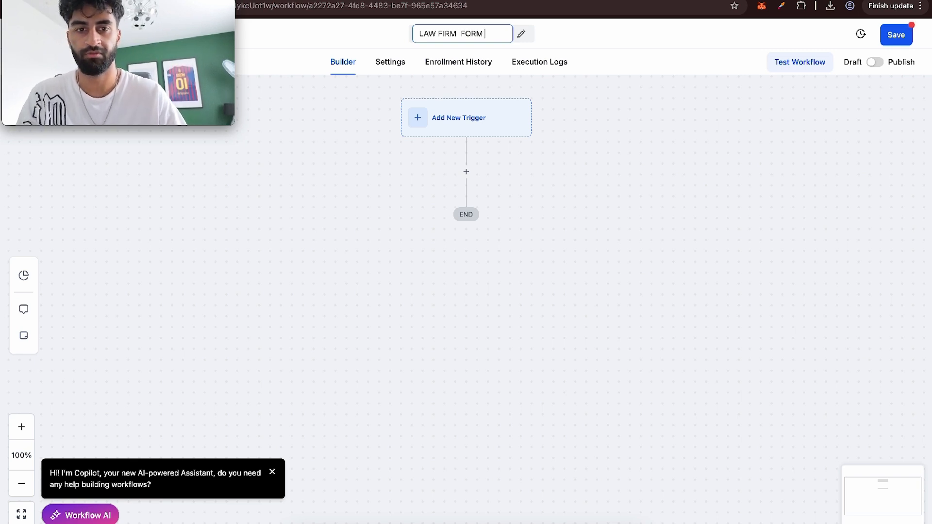
text(LAW FIRM  FORM AUTOM)
key(BackSpace)
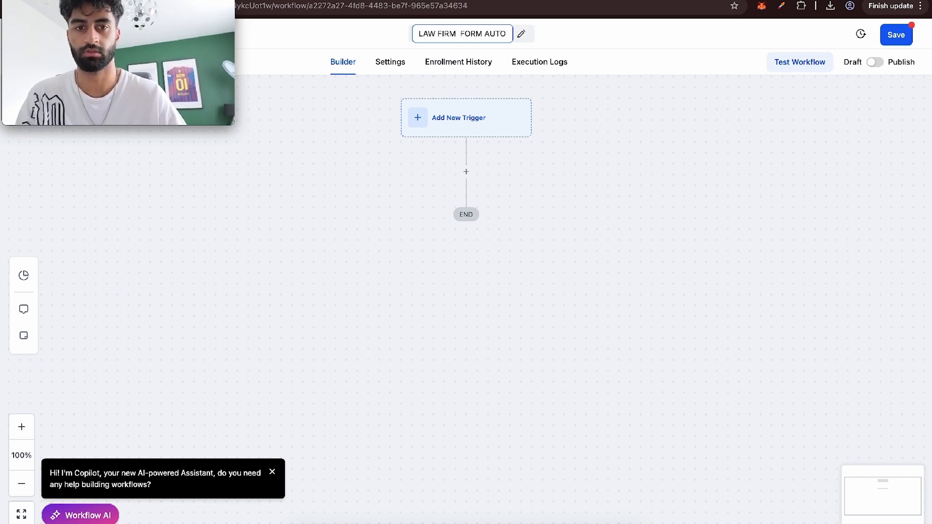
Step: Add a Form Submitted trigger to the workflow
click(474, 118)
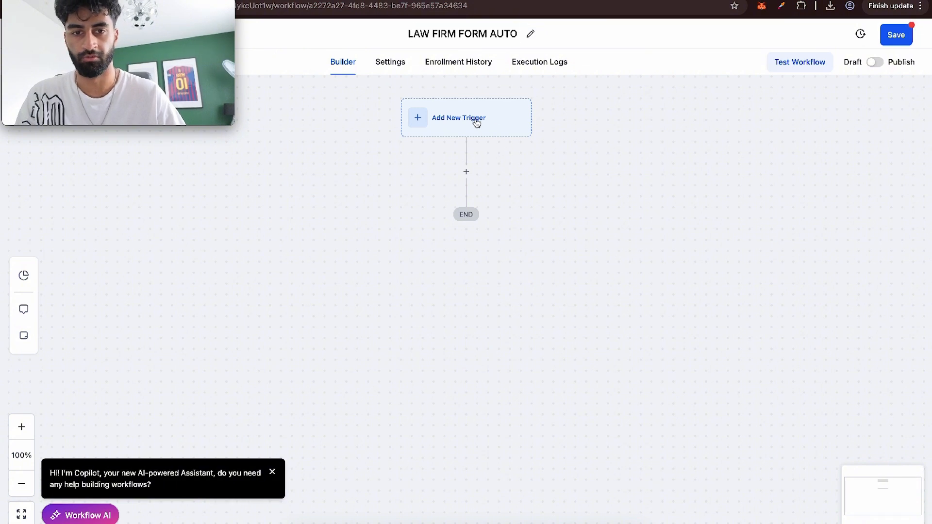
click(670, 147)
text(form)
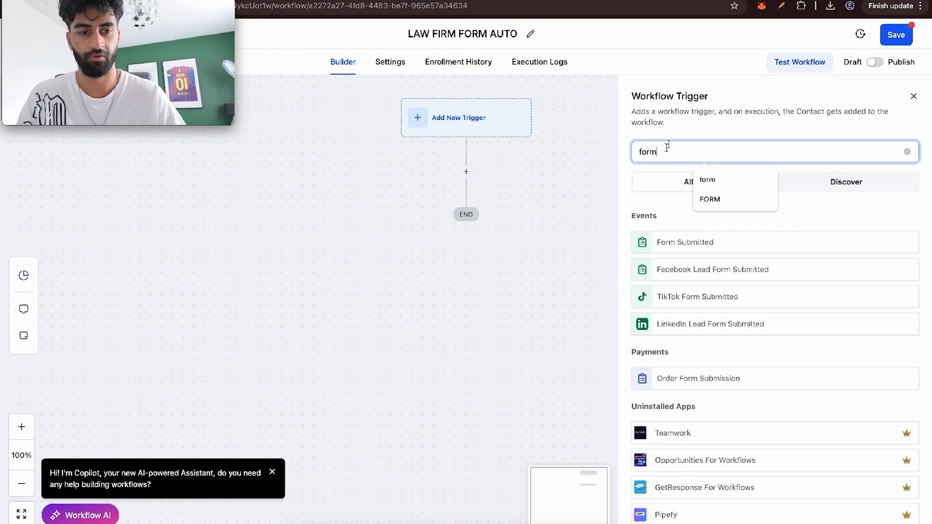
click(671, 245)
Step: Filter the trigger so that Form is LAW FORM, and save the trigger
click(500, 260)
click(487, 276)
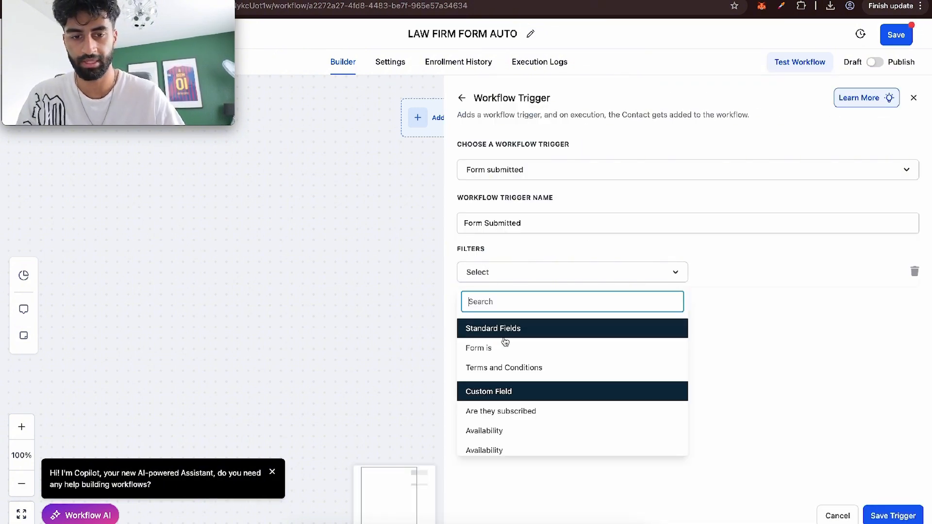
click(503, 342)
click(724, 281)
click(729, 298)
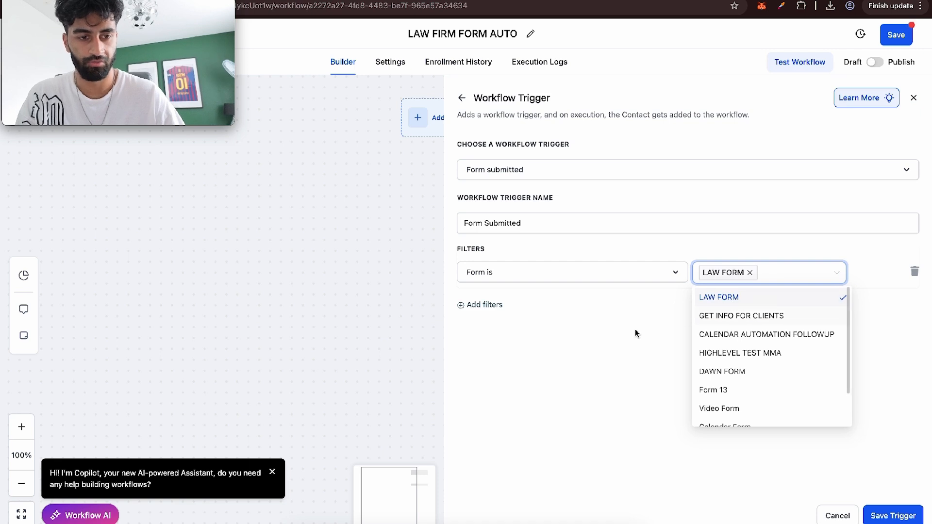
click(634, 333)
click(889, 516)
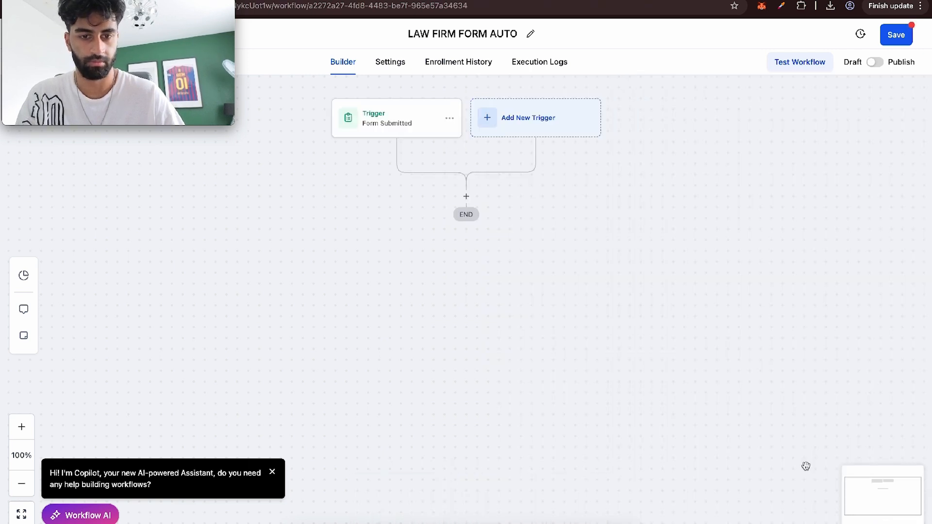
Step: Add an Internal Notification action below the Form Submitted trigger
click(466, 197)
text(inter)
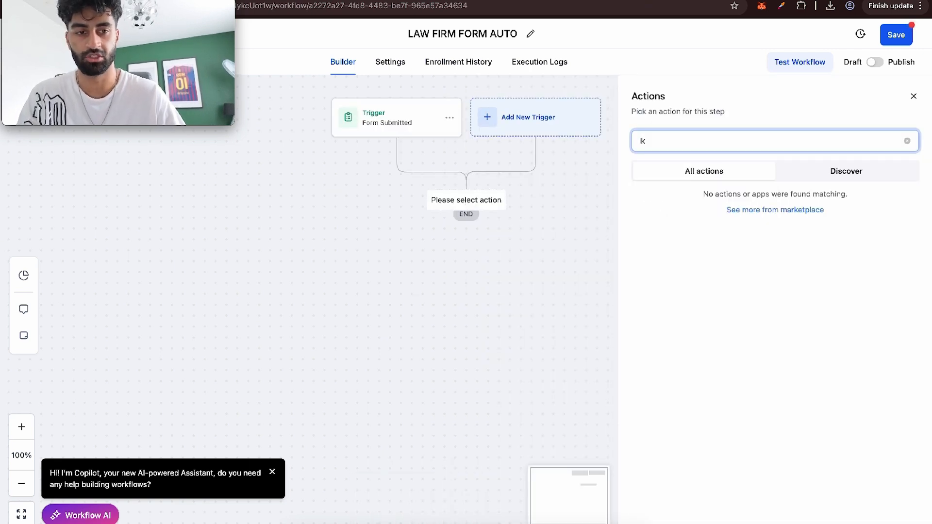
click(662, 231)
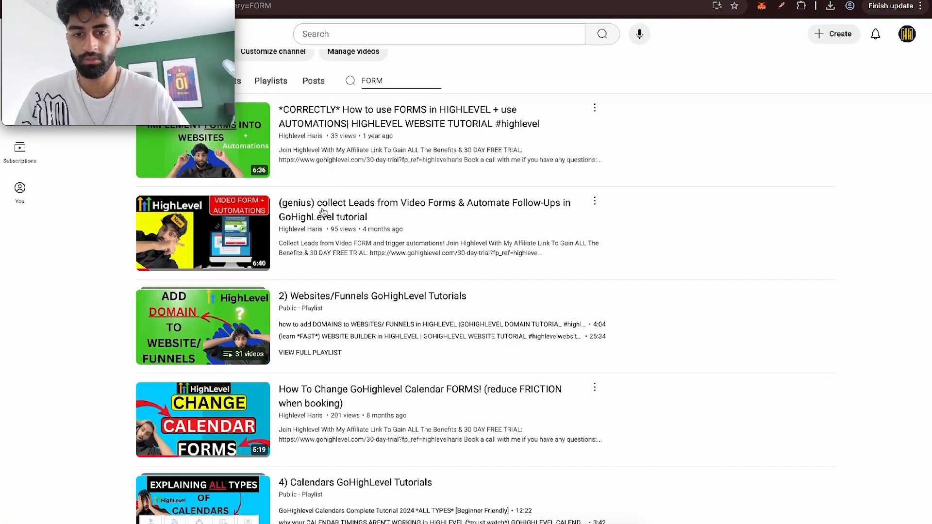
Step: On the Highlevel Haris YouTube channel, open the playlists and look over the created ones
scroll(286, 294, up, 5)
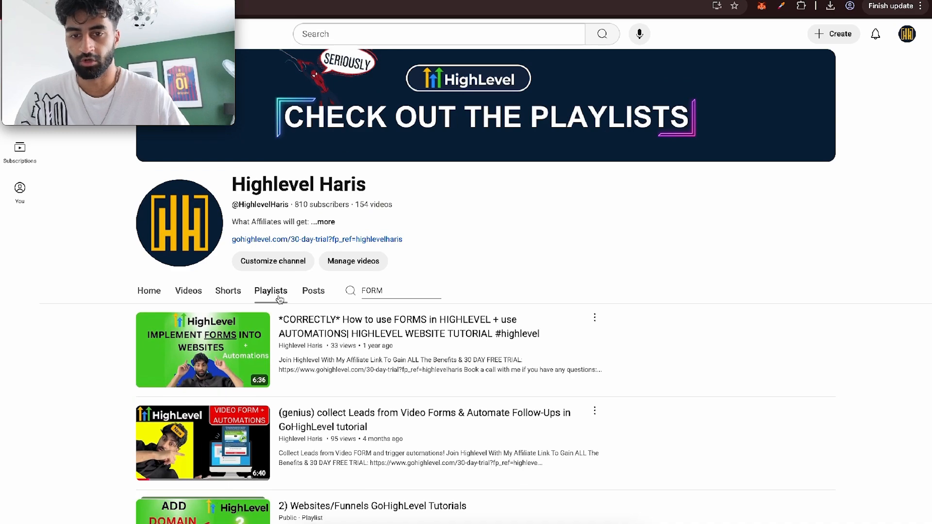
click(286, 294)
ctrl+scroll(110, 340, up, 5)
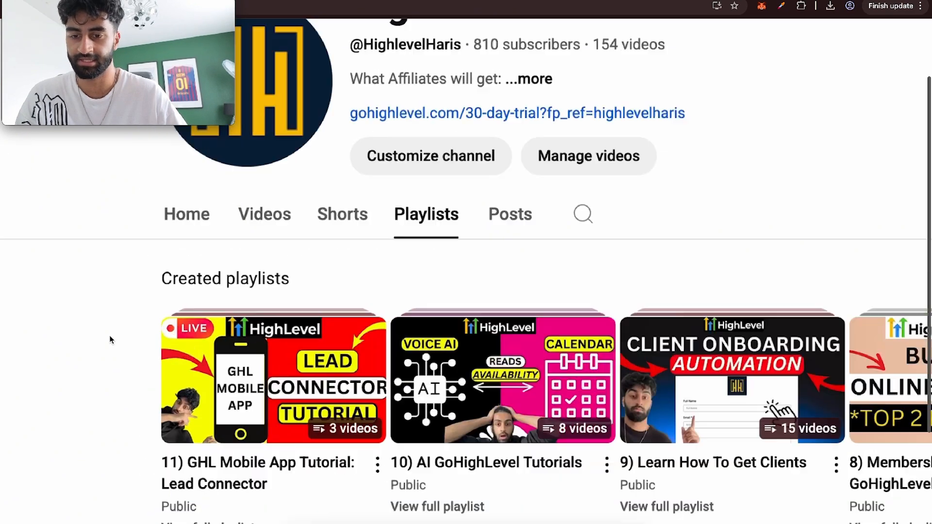
ctrl+scroll(110, 340, down, 5)
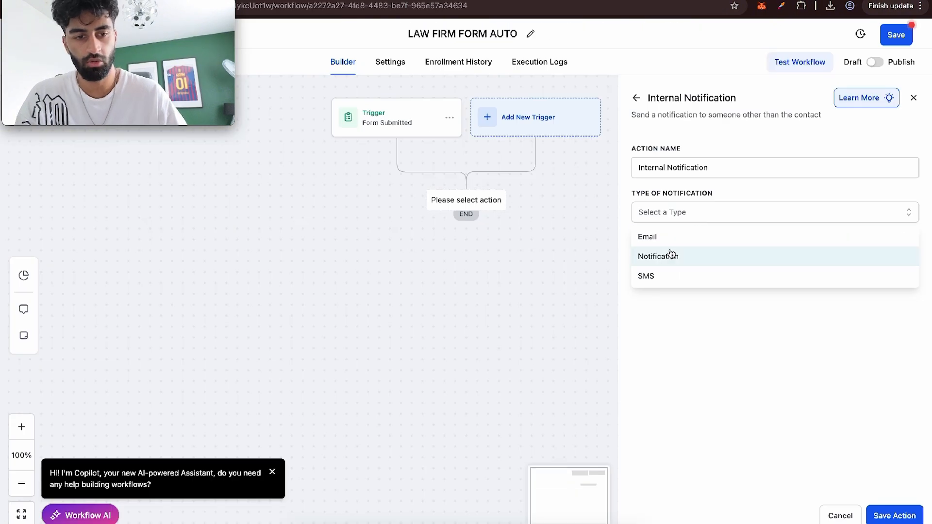
Step: Set the internal notification's type to SMS and its user type to Particular User, with the last listed user as recipient
click(669, 256)
click(664, 214)
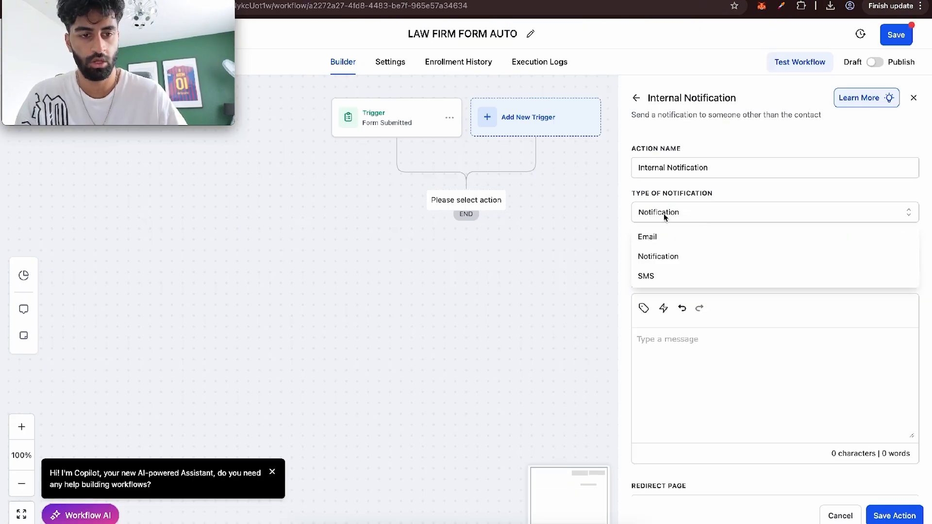
click(664, 275)
click(667, 260)
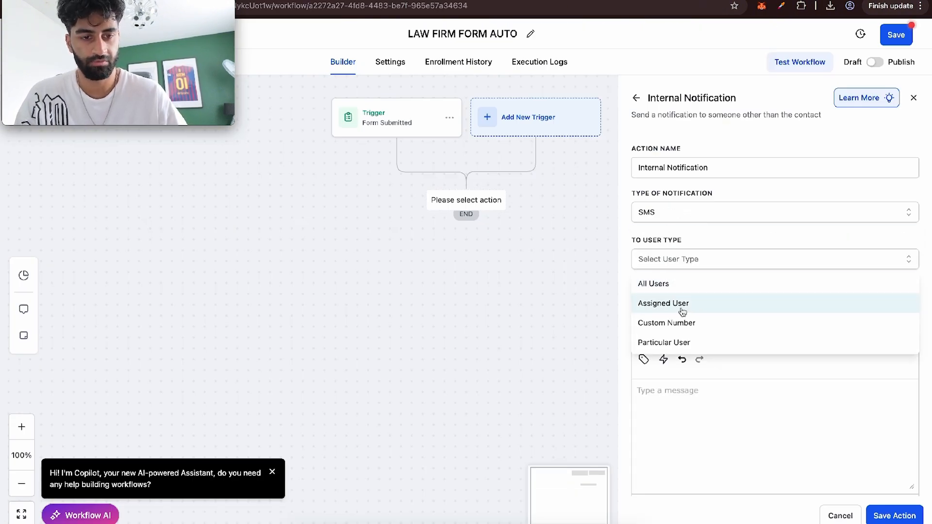
click(685, 342)
click(673, 304)
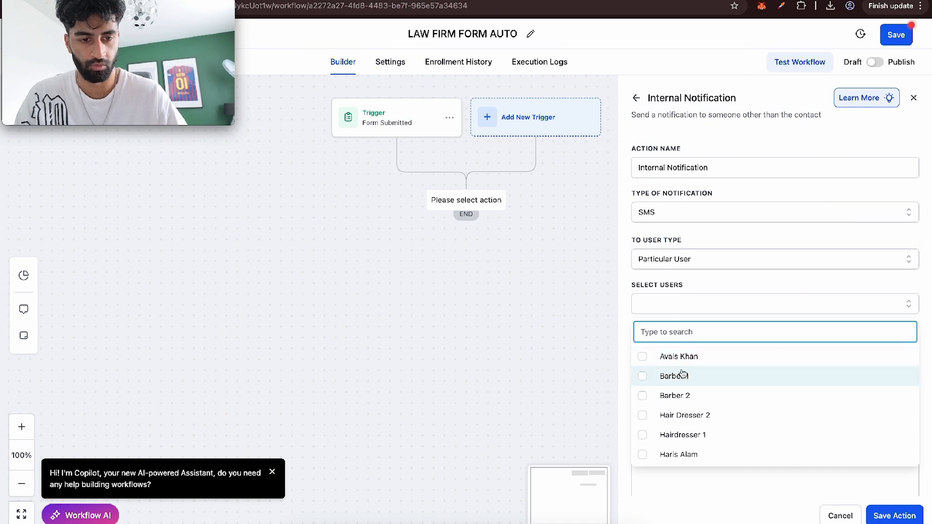
click(680, 455)
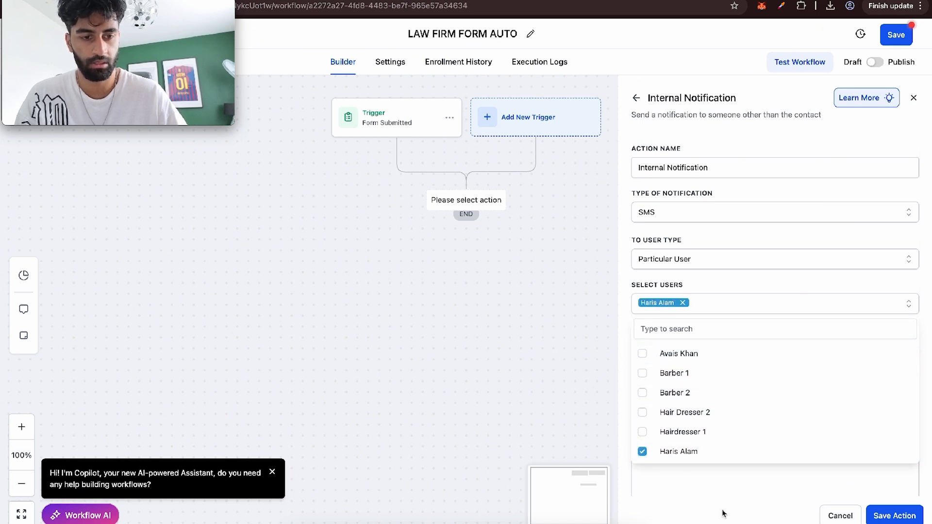
click(666, 512)
Step: Write the message lines "Full name {{contact.name}}" and "Email: {{contact.email}}" using the contact custom values
scroll(712, 455, down, 3)
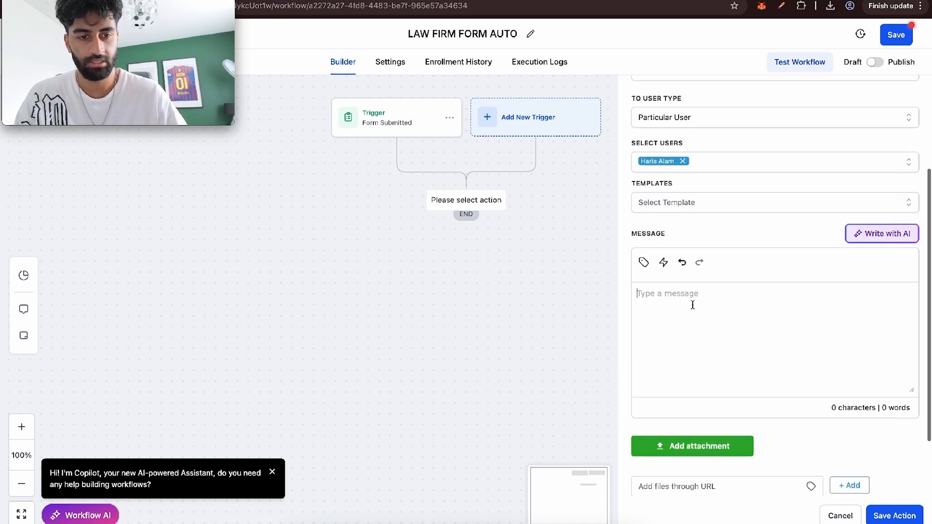
click(658, 303)
text(Full name)
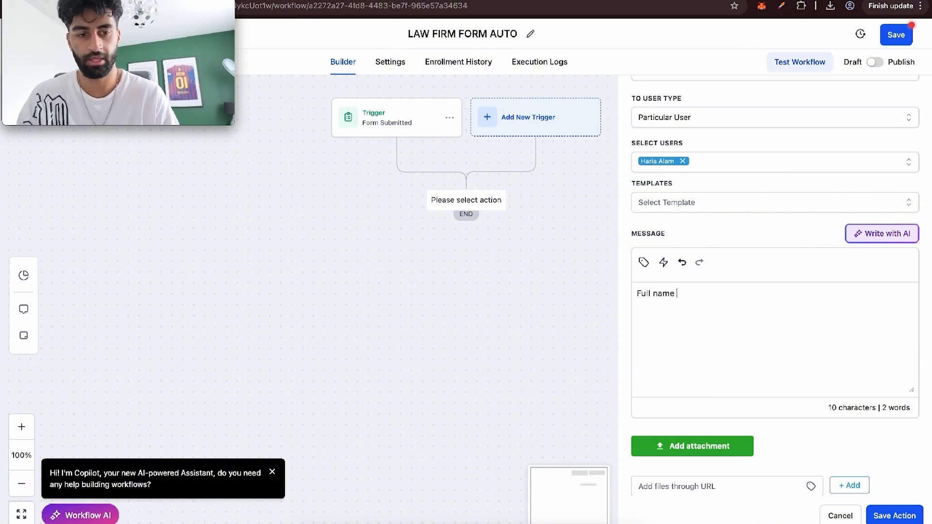
click(644, 262)
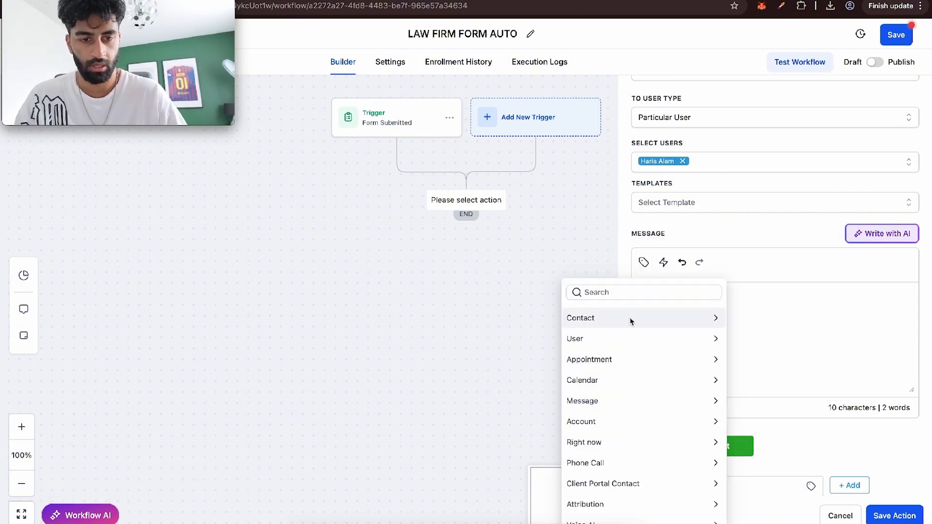
click(631, 318)
click(629, 338)
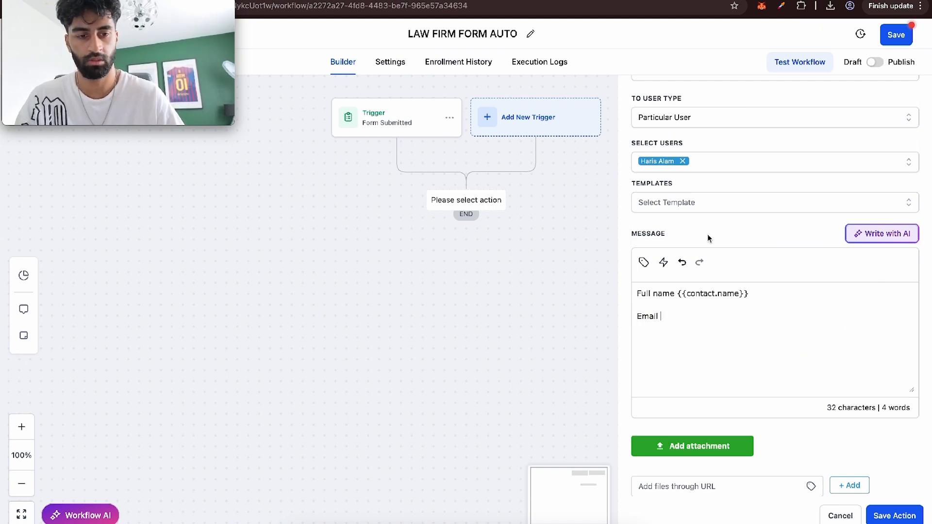
click(644, 262)
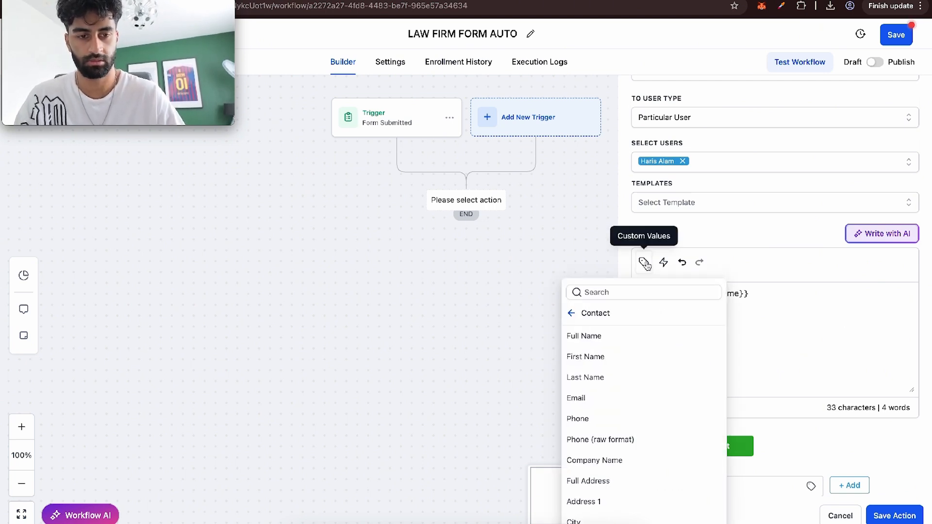
click(607, 406)
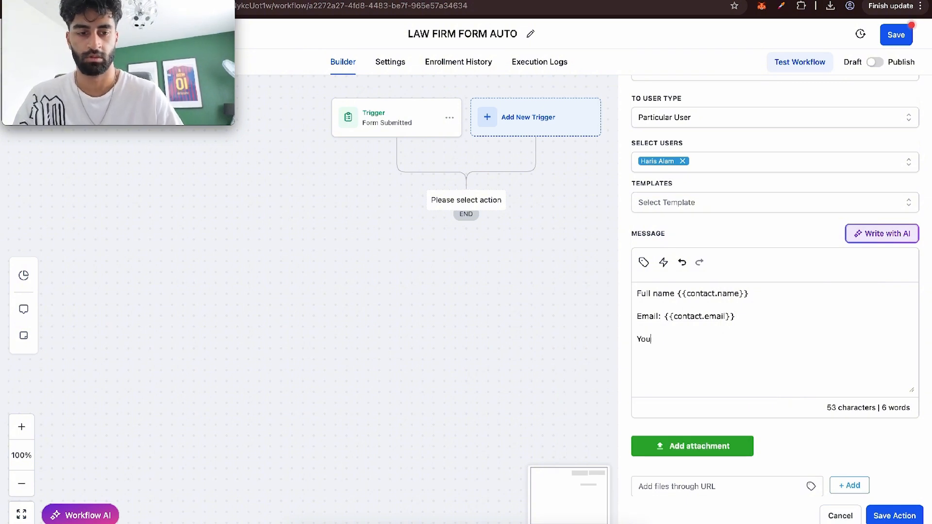
Step: Add the message line "Their Availability: {{contact.your_availability}}" using the contact's availability custom field
text(Their Aavailability:)
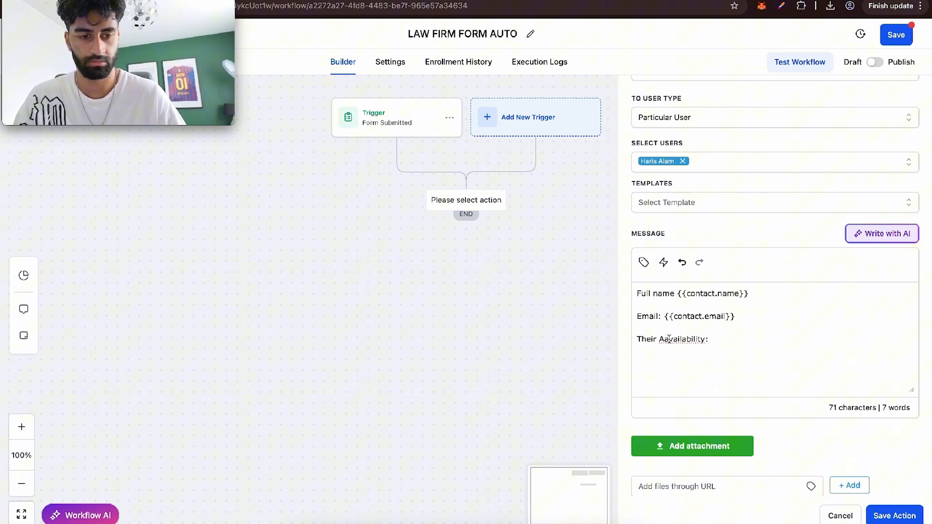
key(BackSpace)
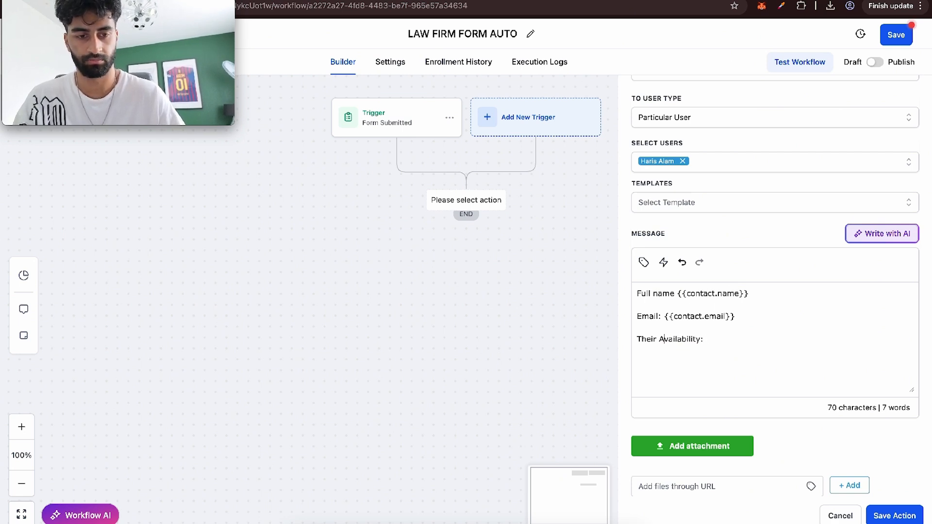
click(645, 267)
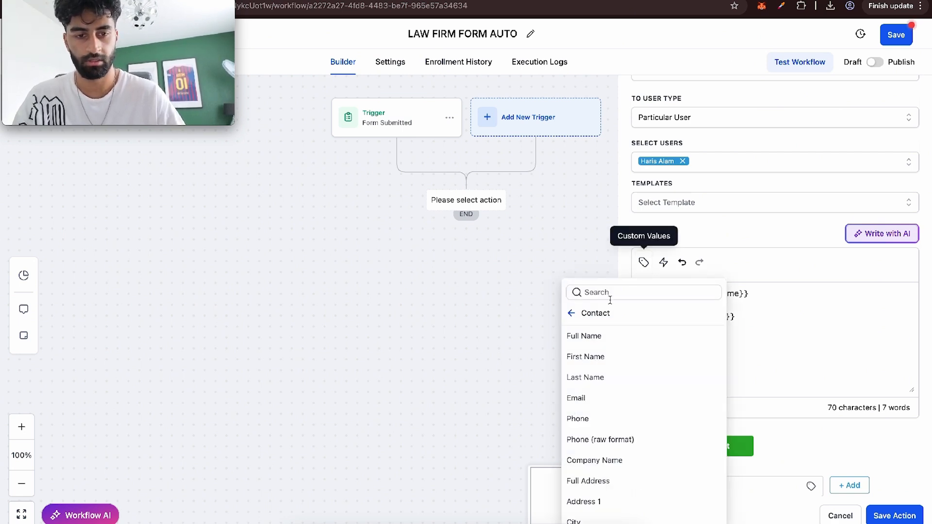
scroll(600, 388, down, 4)
scroll(600, 491, down, 3)
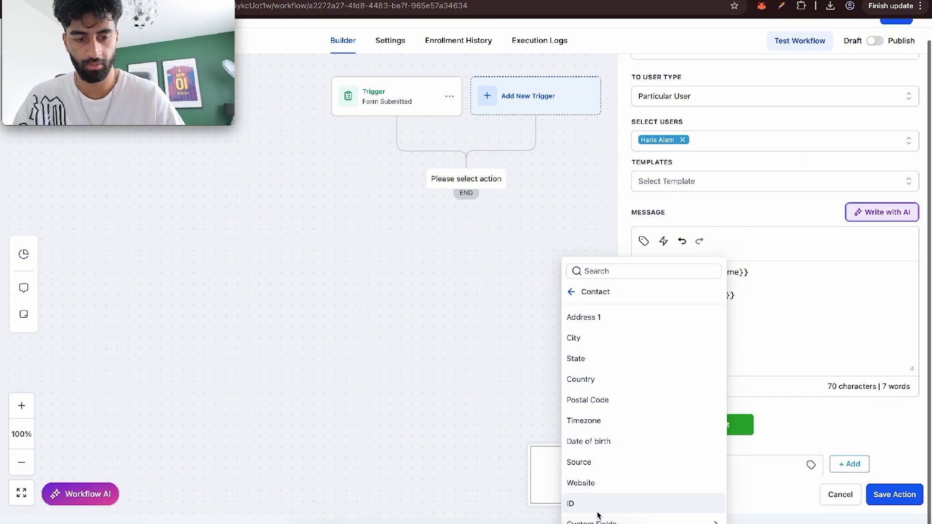
click(598, 516)
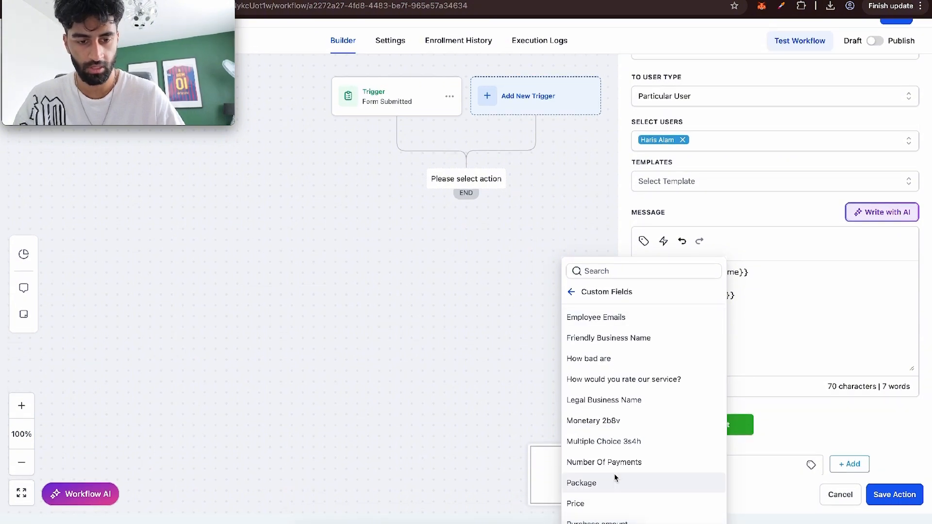
scroll(613, 474, down, 5)
click(607, 504)
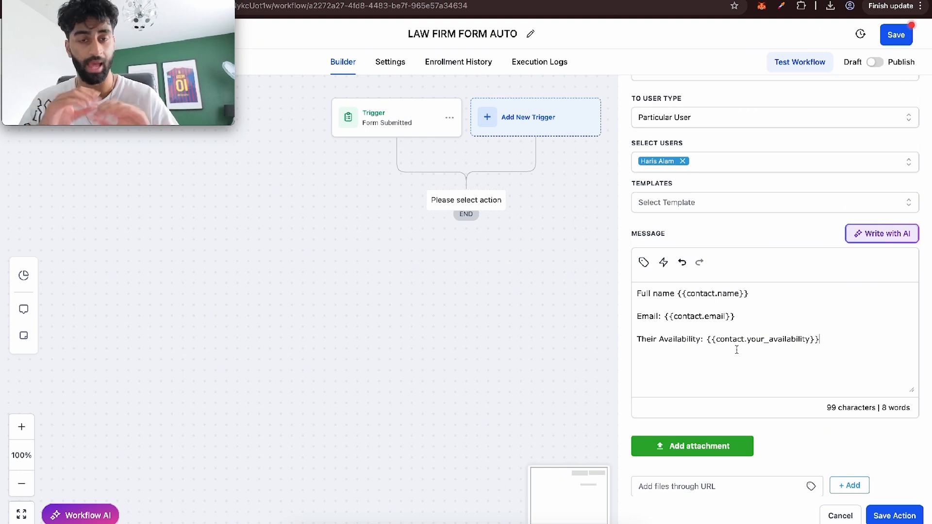
Step: Save the internal notification action, switch the workflow from Draft to Publish and save the workflow
click(884, 516)
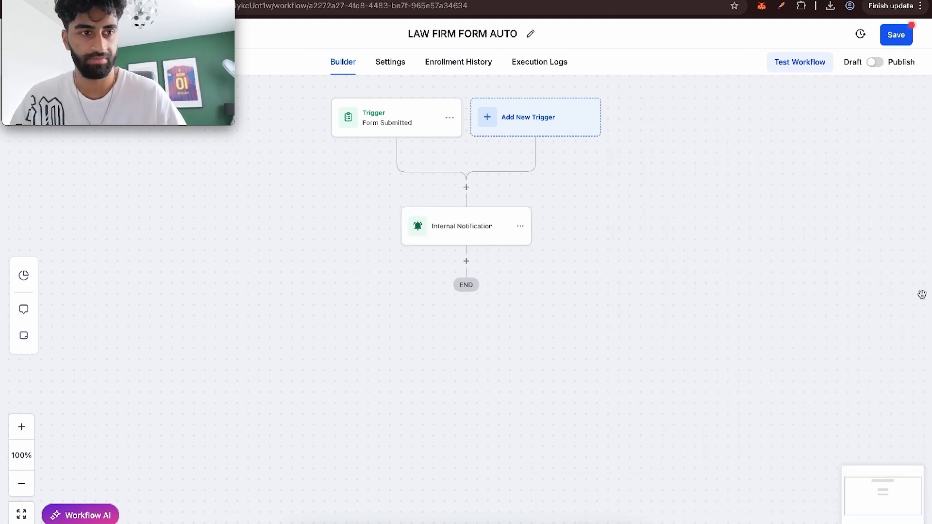
click(875, 62)
click(900, 38)
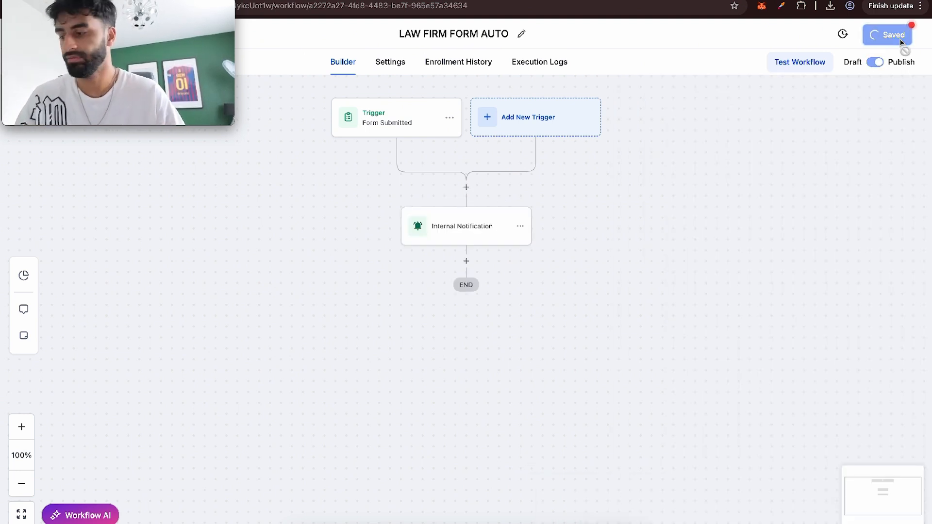
Step: Preview the home page and submit a test entry through the Family Law service's Book Now popup form
key(ctrl+Tab)
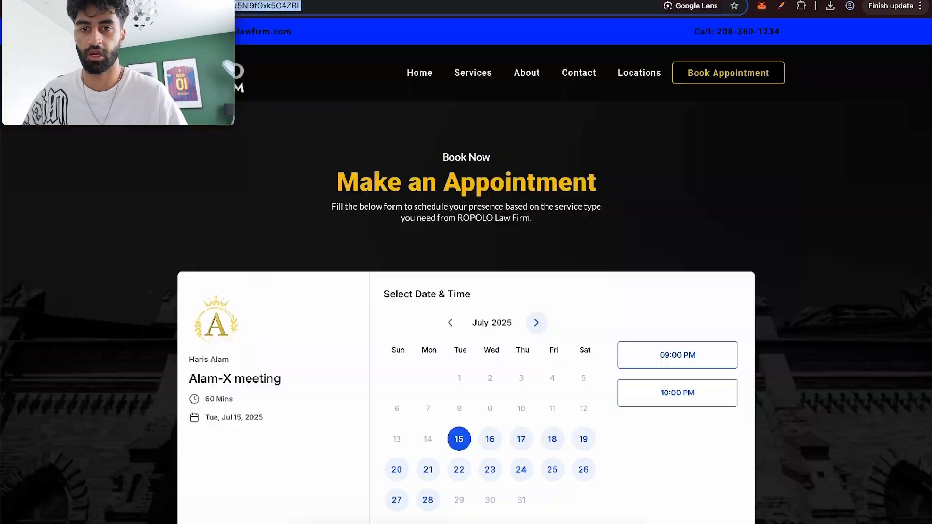
key(Return)
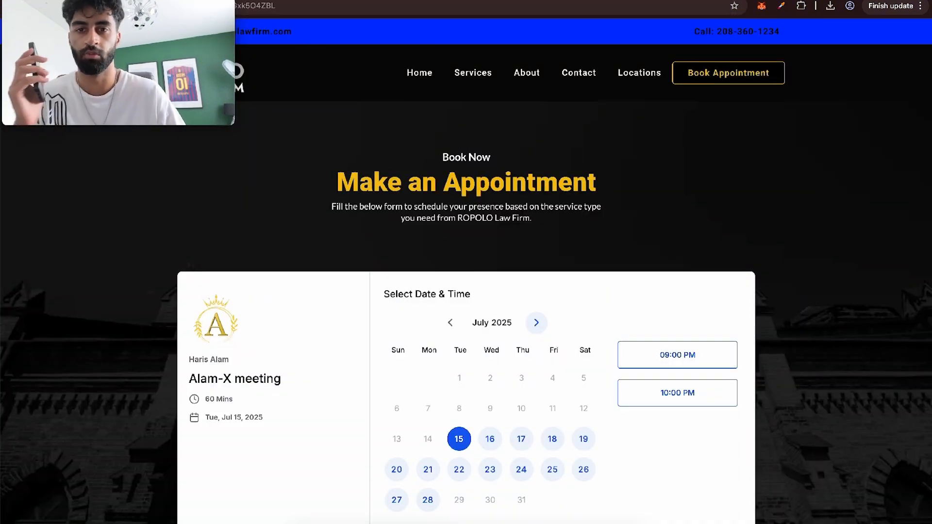
key(ctrl+shift+Tab)
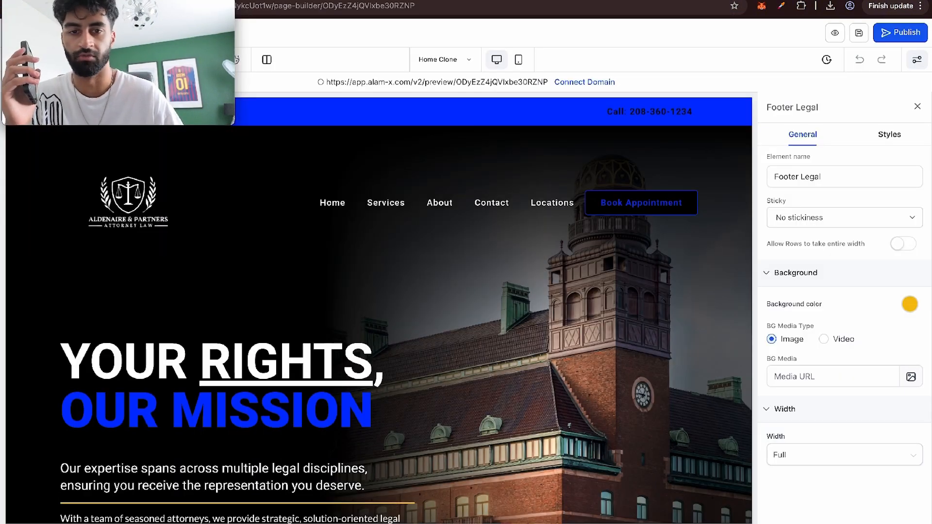
click(839, 33)
scroll(464, 340, down, 5)
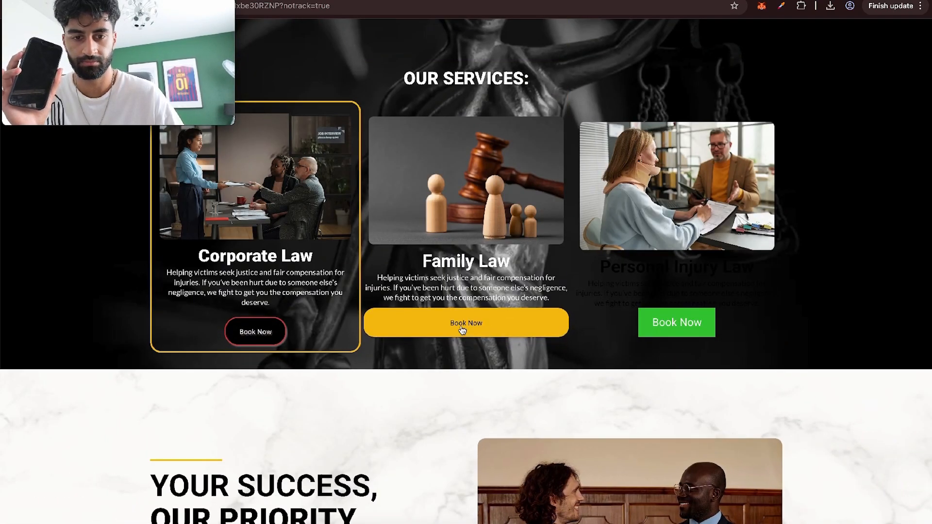
click(463, 341)
click(430, 261)
text(mj)
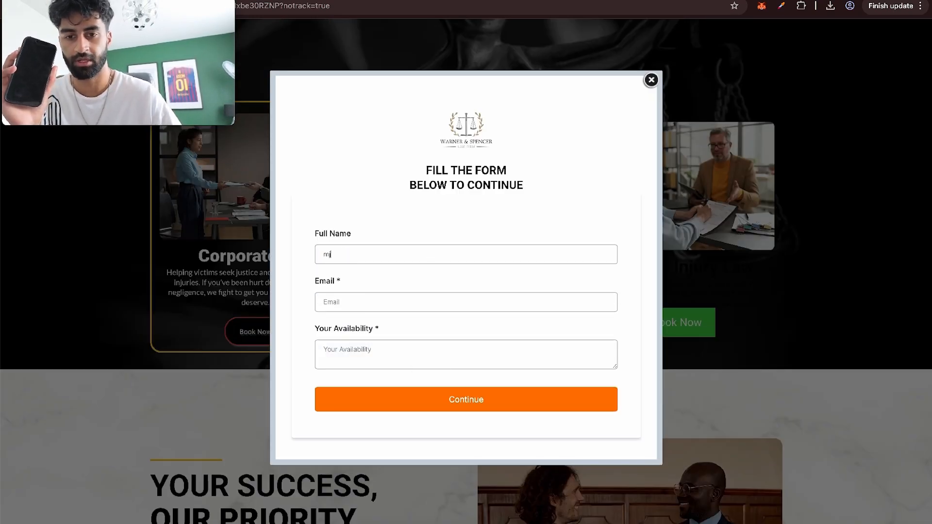
click(421, 400)
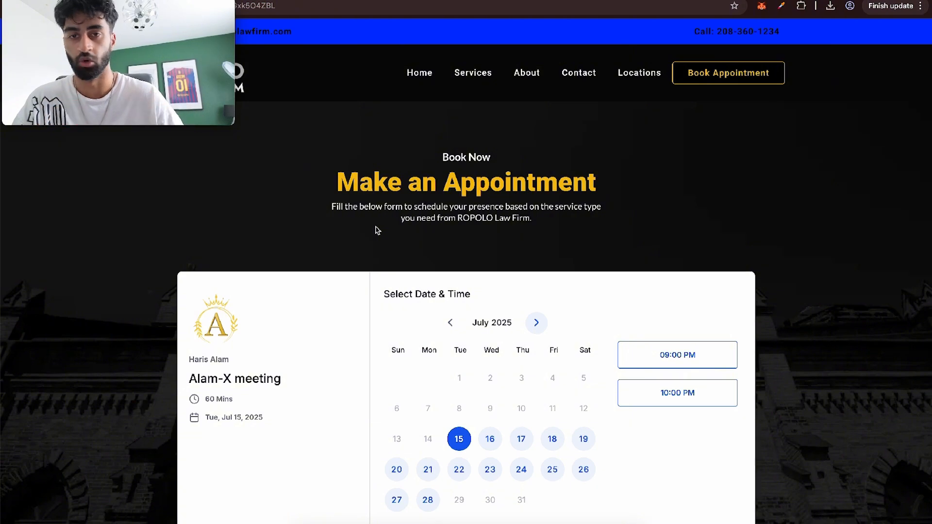
drag(342, 165, 573, 209)
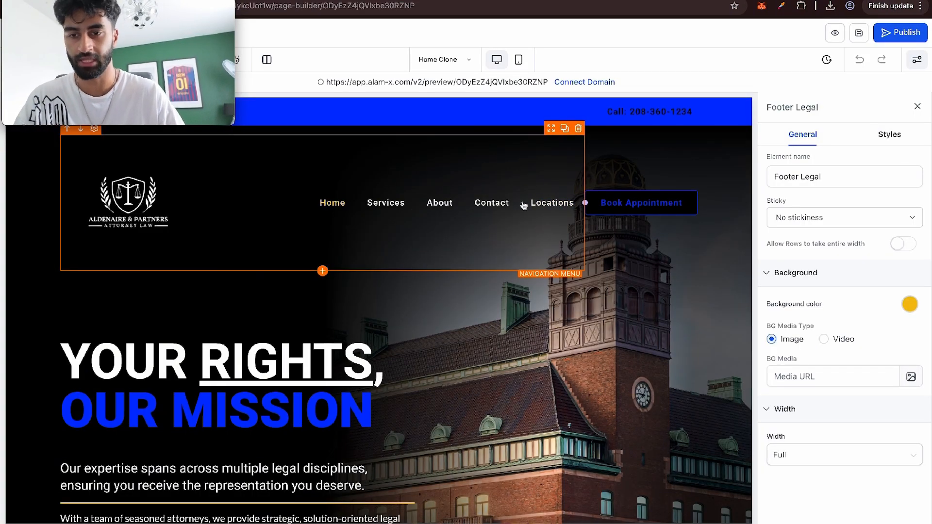
Step: Look at the link settings of the navigation menu's Home item in the page builder, leaving them unchanged
click(330, 201)
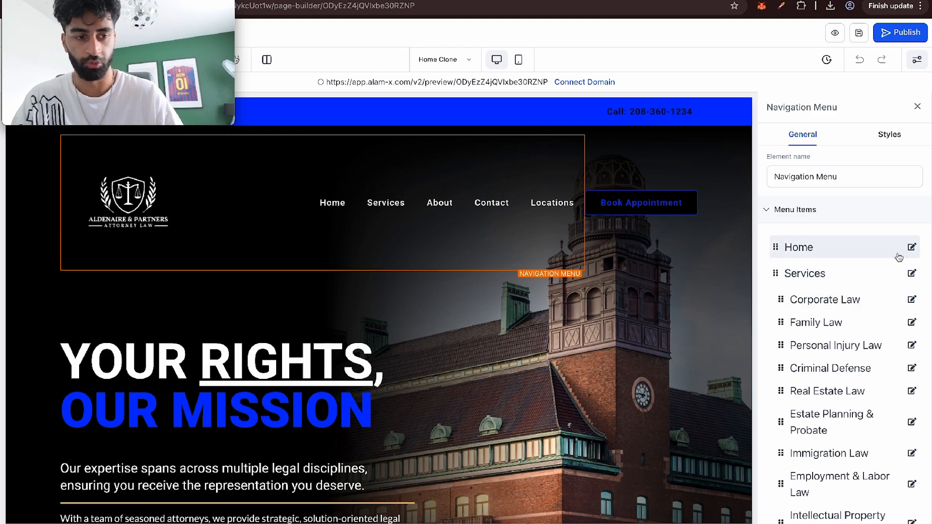
click(912, 248)
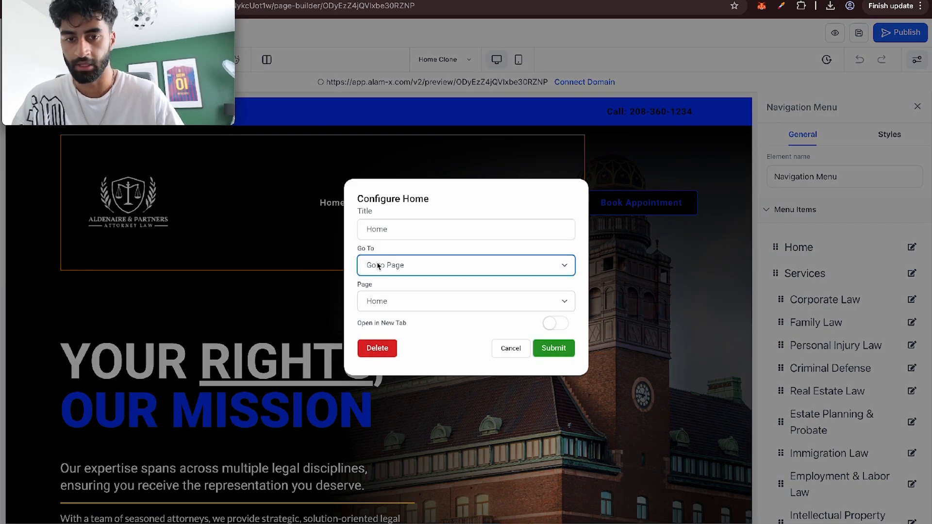
click(511, 348)
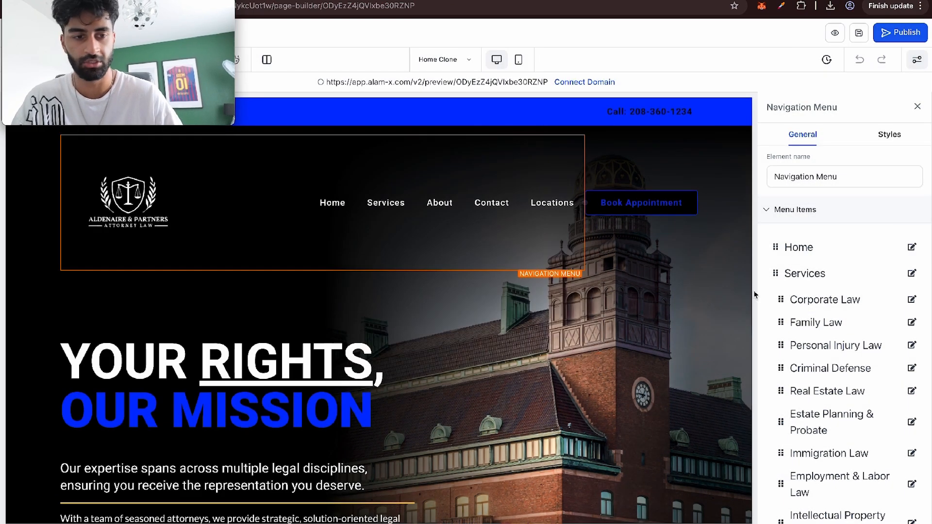
Step: Add a navigation menu item titled "BOOK NOW" that goes to the Booking page
scroll(828, 343, down, 3)
scroll(827, 343, down, 5)
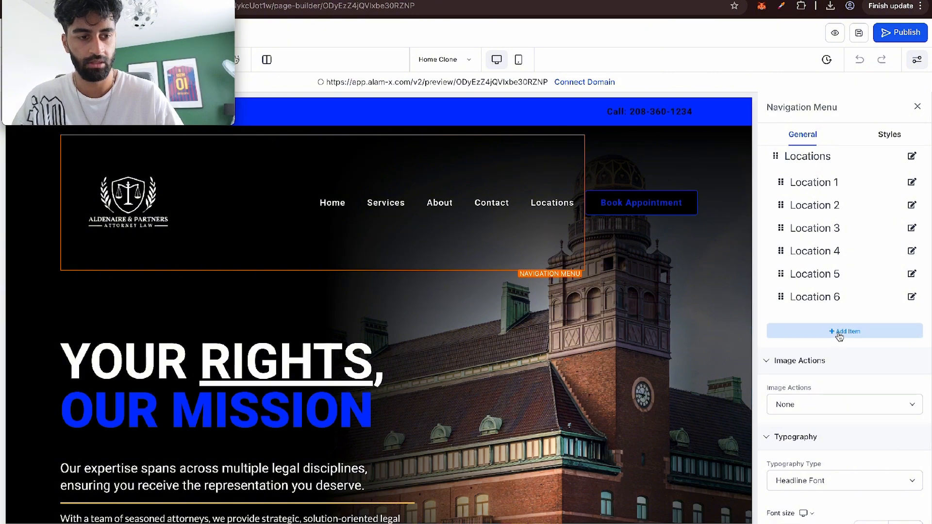
click(832, 337)
drag(384, 228, 424, 230)
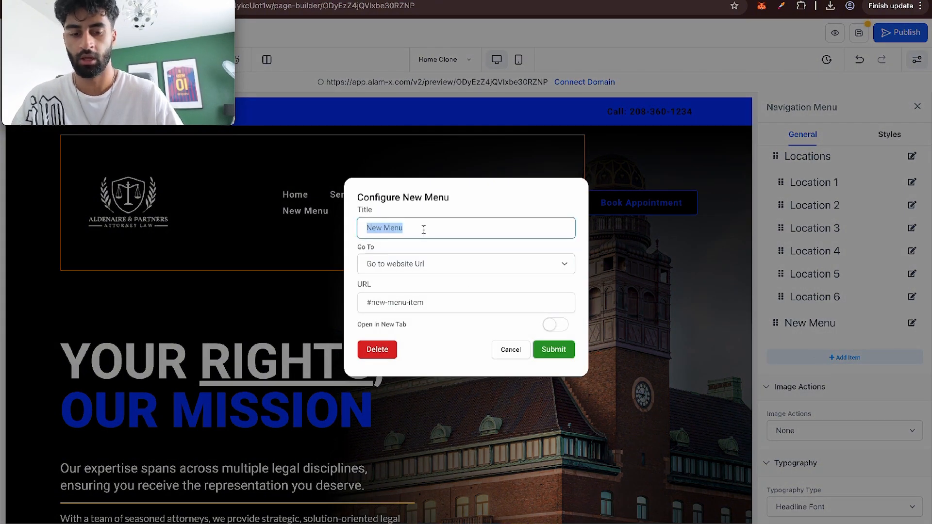
text(BOOK NOW)
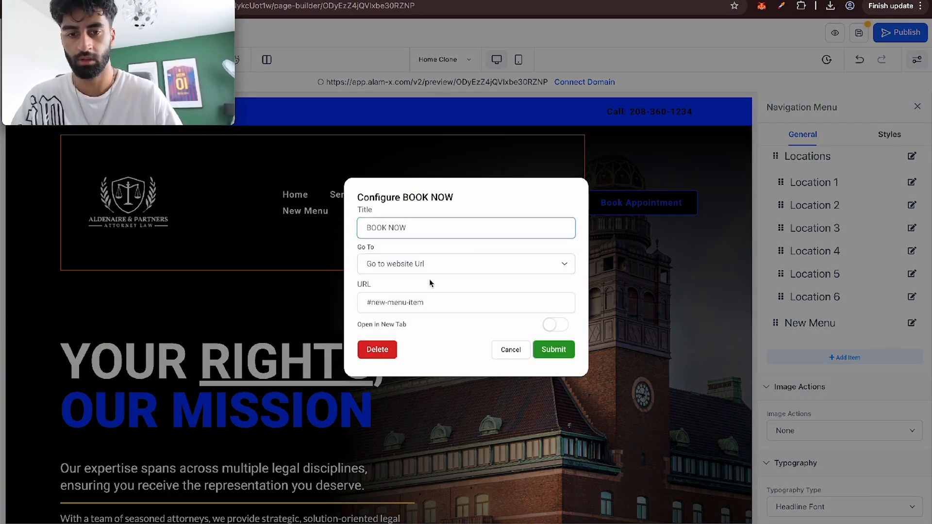
click(414, 266)
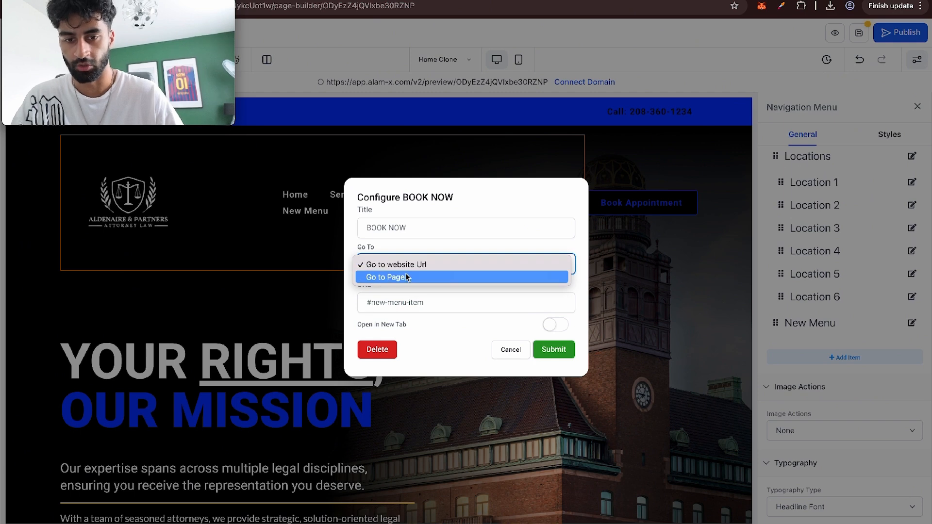
click(410, 276)
click(405, 301)
click(401, 339)
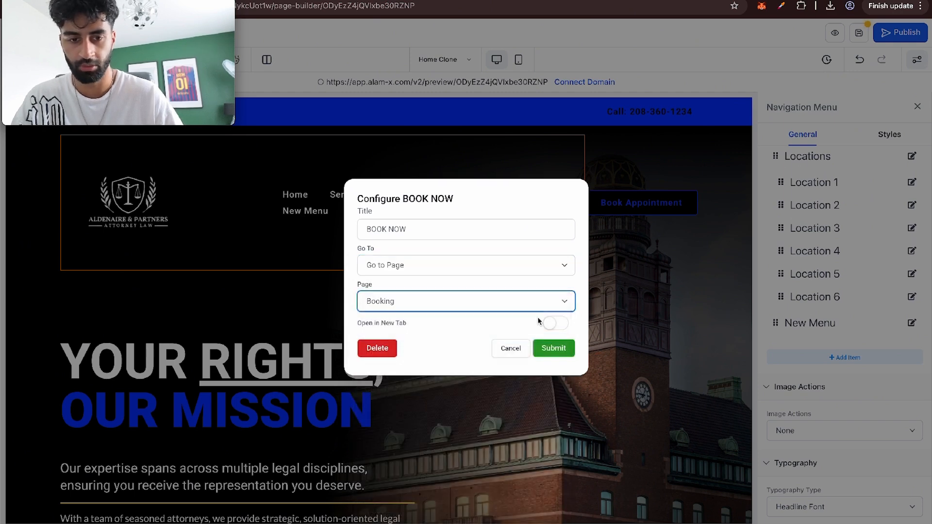
click(554, 348)
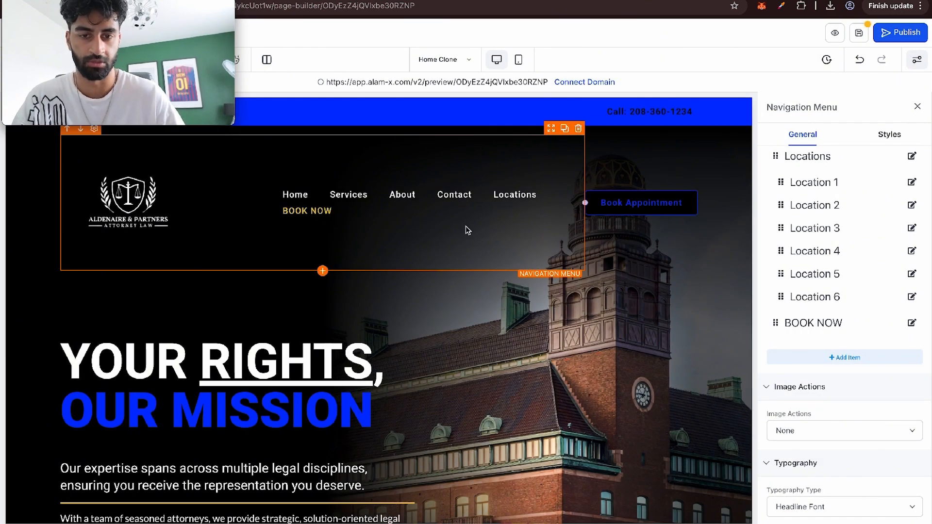
Step: Move the BOOK NOW menu item under Contact as a sub-item and check it in the header's dropdown
scroll(782, 358, up, 2)
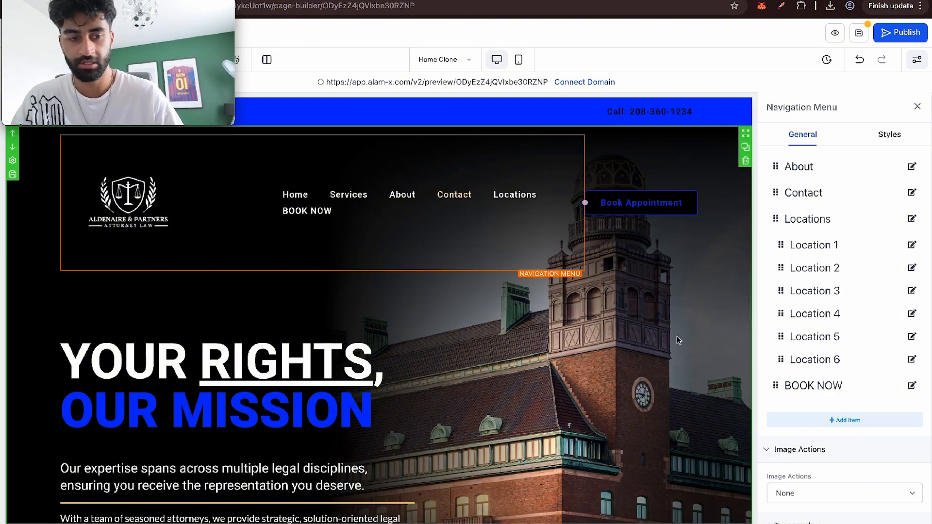
drag(775, 386, 815, 218)
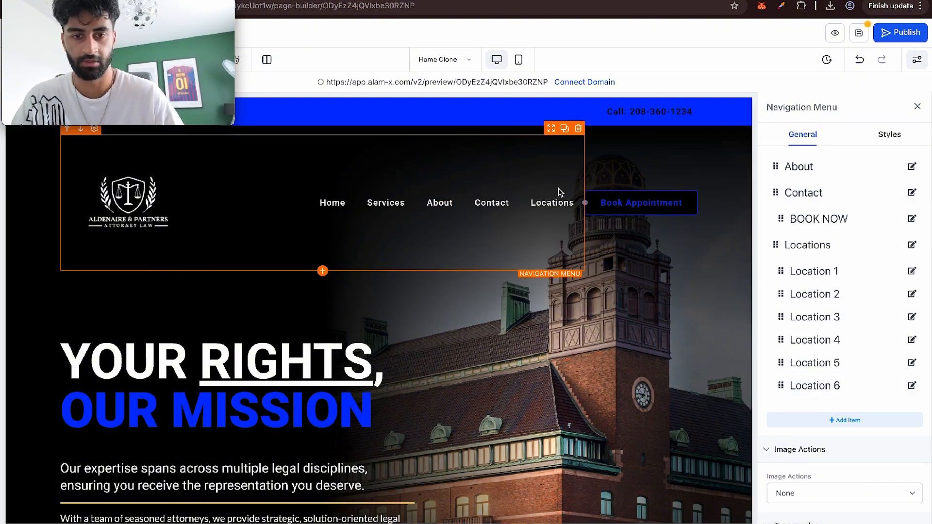
mouse_move(494, 220)
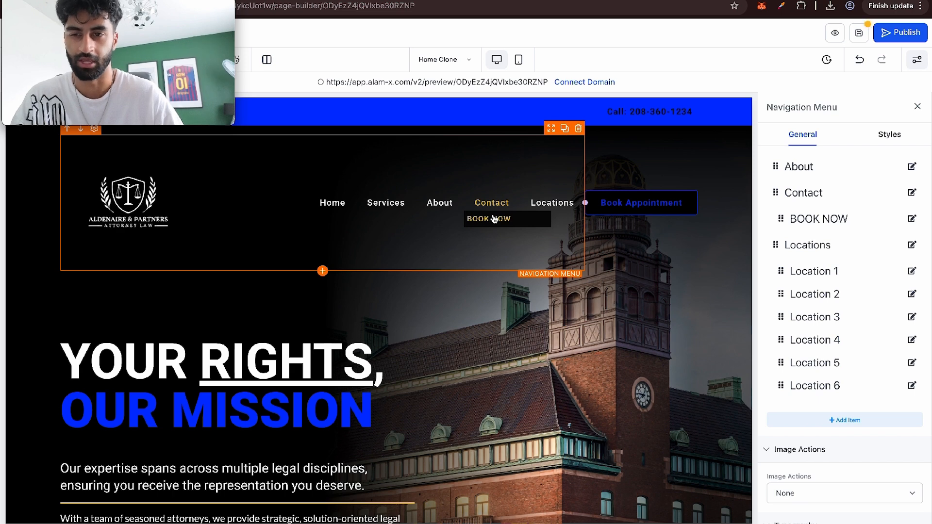
click(474, 287)
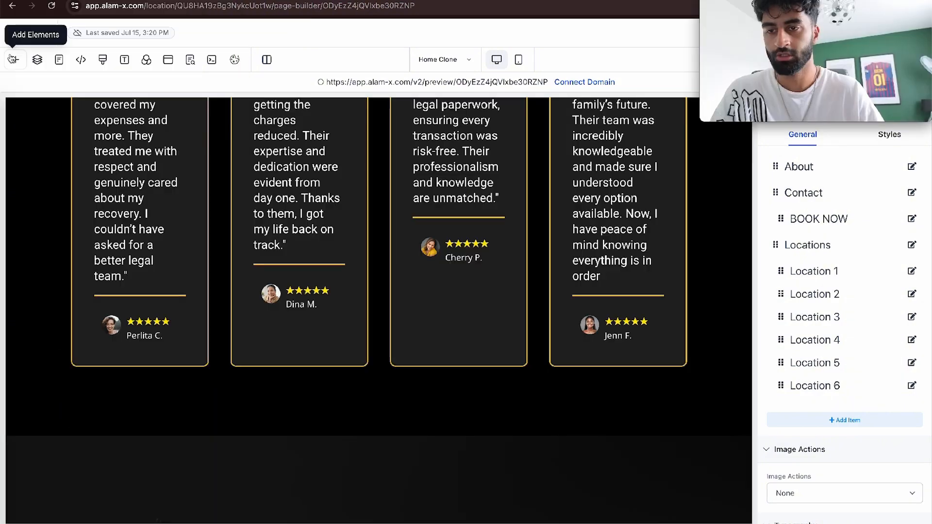
click(16, 59)
scroll(184, 266, down, 1)
scroll(185, 266, down, 2)
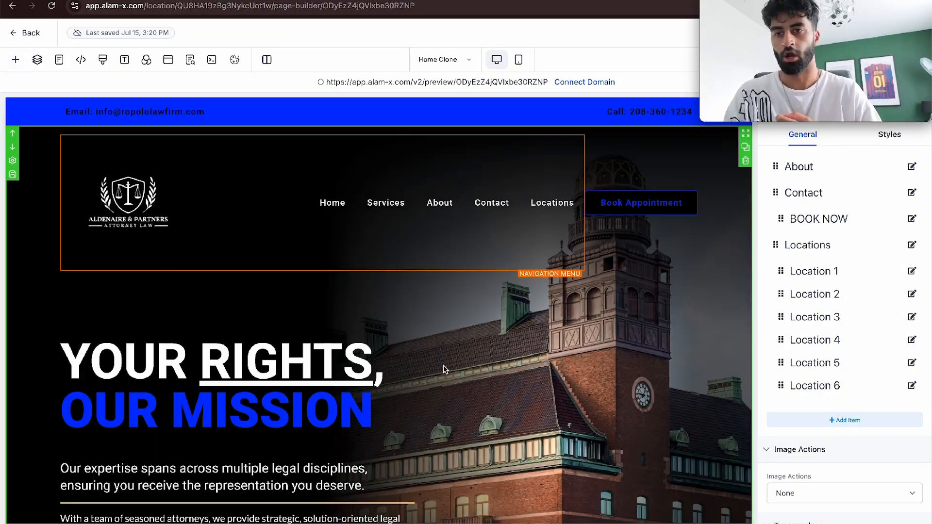
Step: Return to the website's page list and create a new page named "NEW BOOKING PAGE" with the path /bookingpage
click(29, 32)
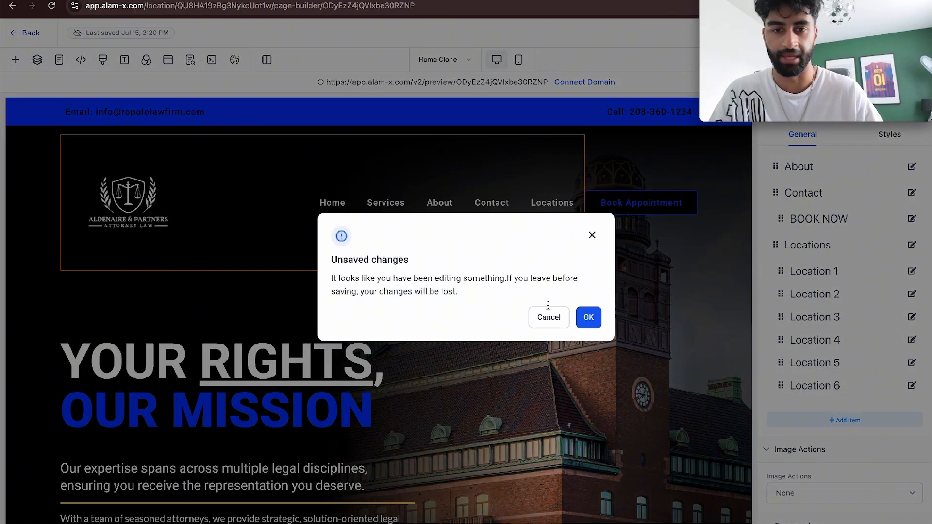
click(592, 233)
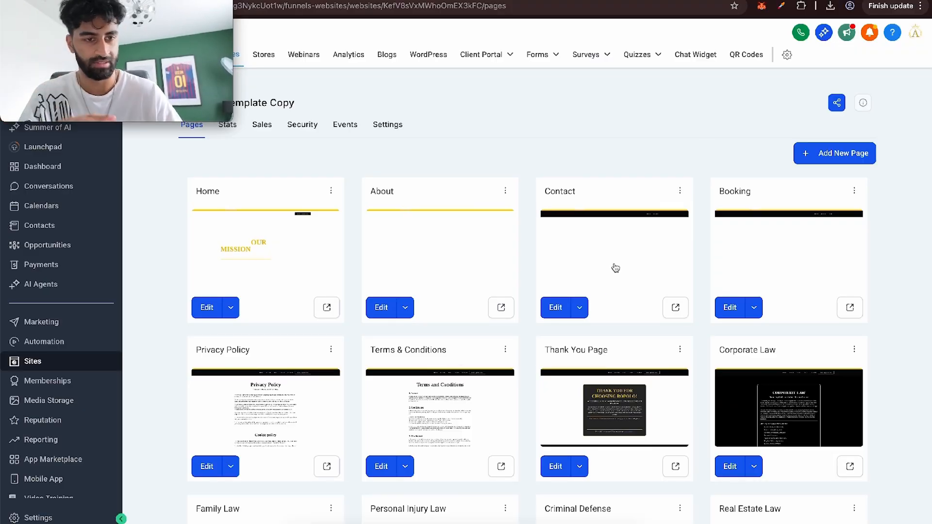
click(832, 154)
click(441, 218)
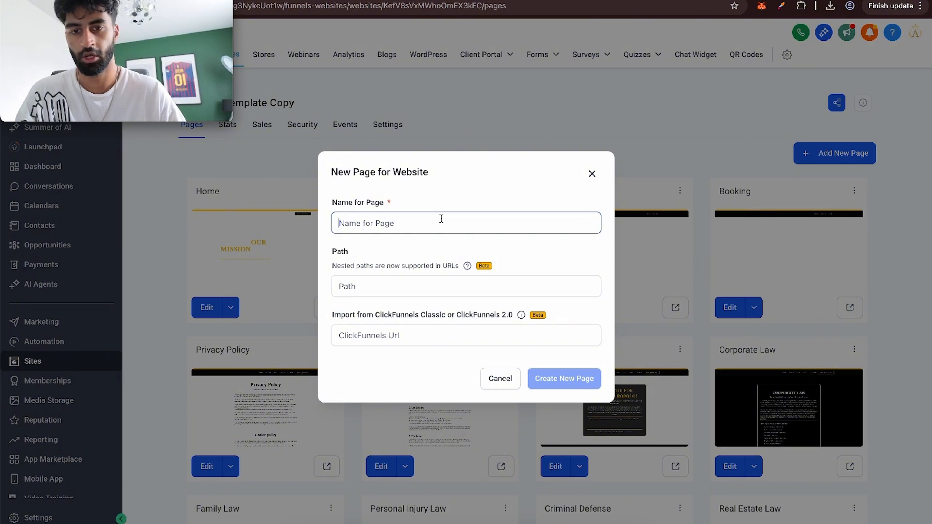
text(bOO)
key(BackSpace)
key(BackSpace)
key(BackSpace)
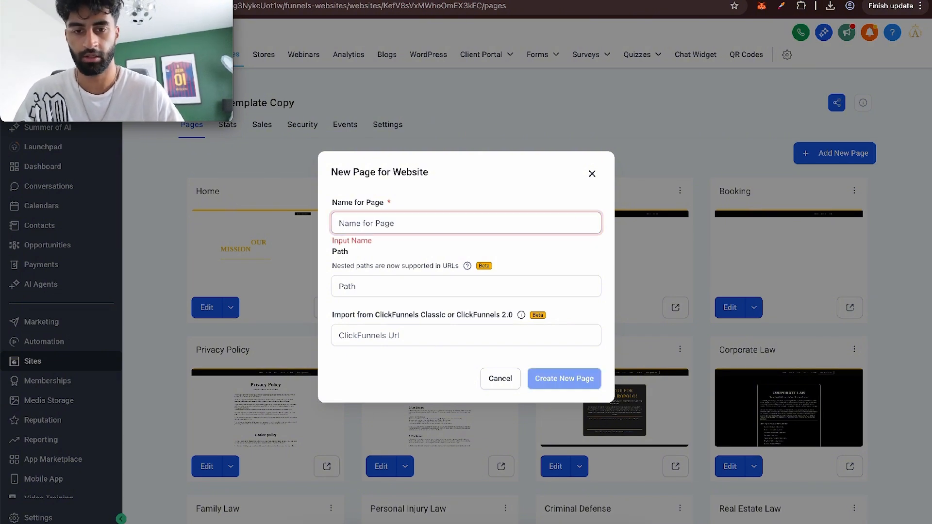
text(NEW BOOKING PAGE)
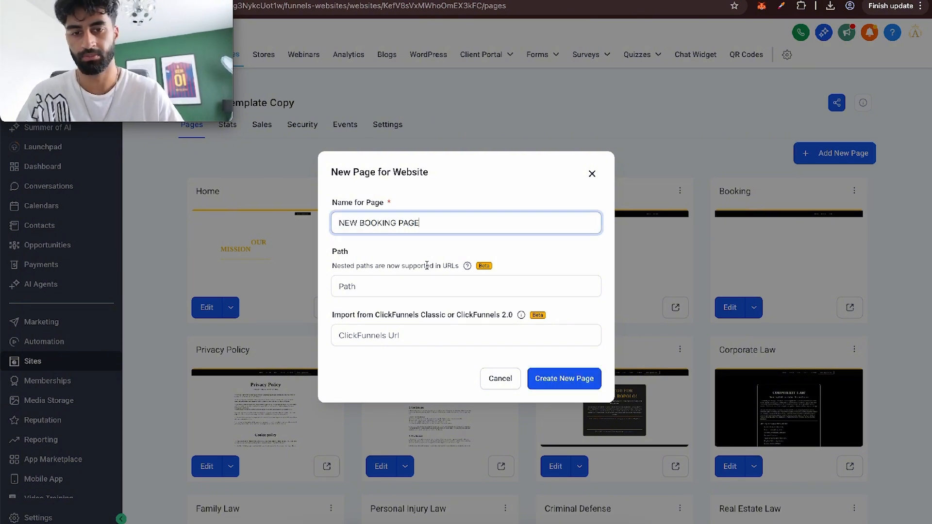
click(408, 285)
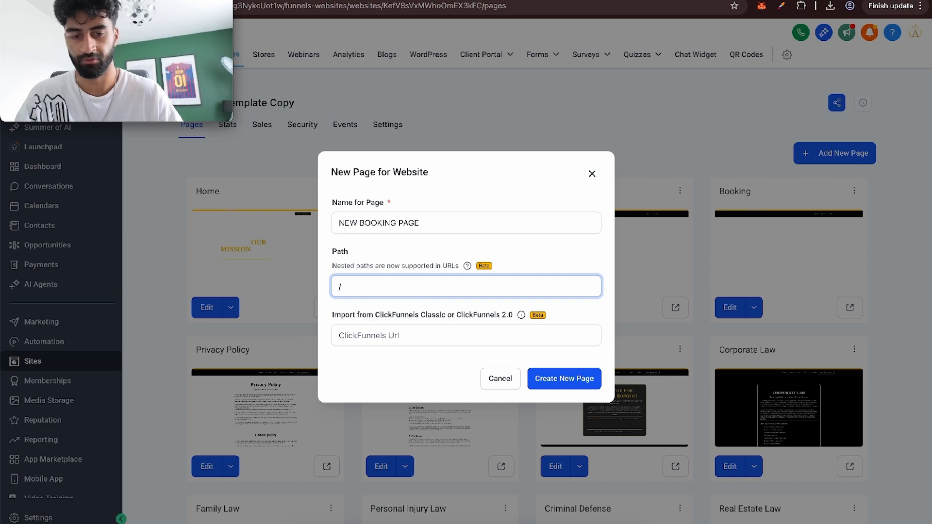
text(bookingpage)
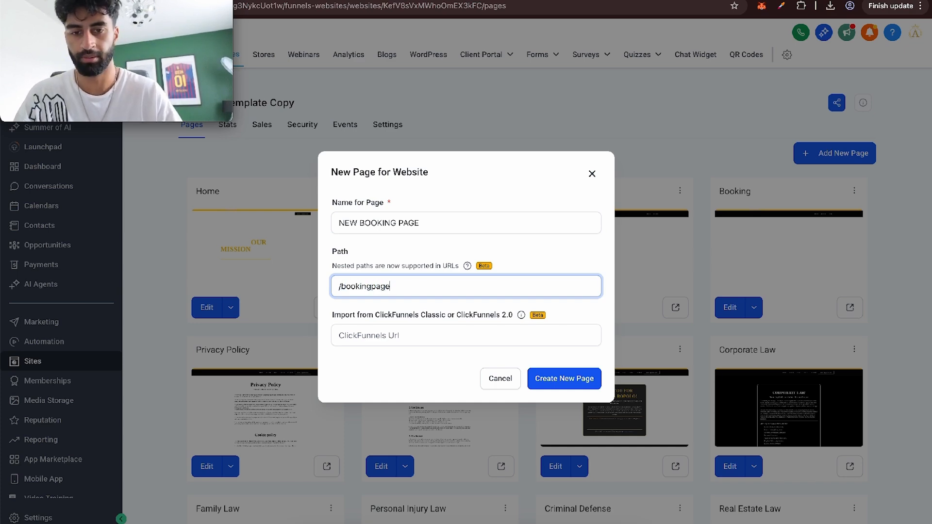
click(564, 379)
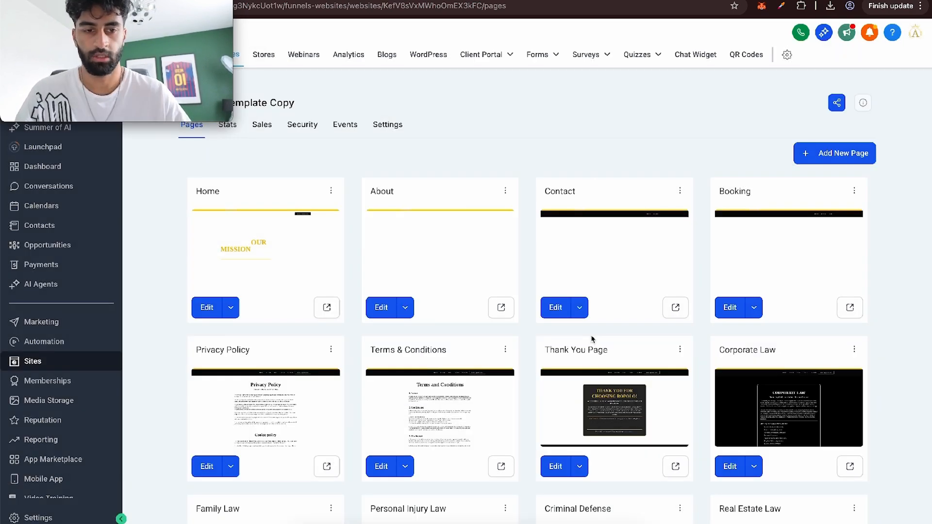
Step: Start NEW BOOKING PAGE from blank and clear the section picker off its empty canvas
scroll(593, 339, down, 12)
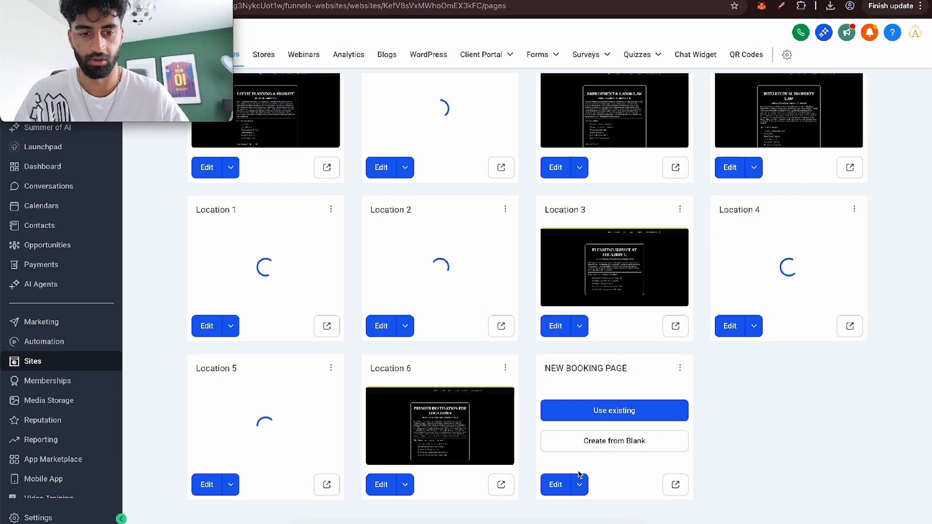
click(605, 442)
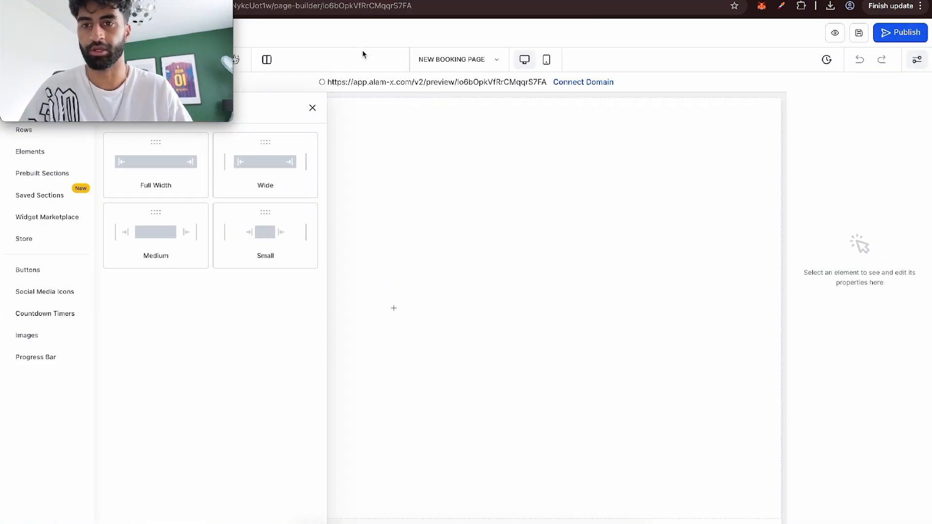
click(312, 107)
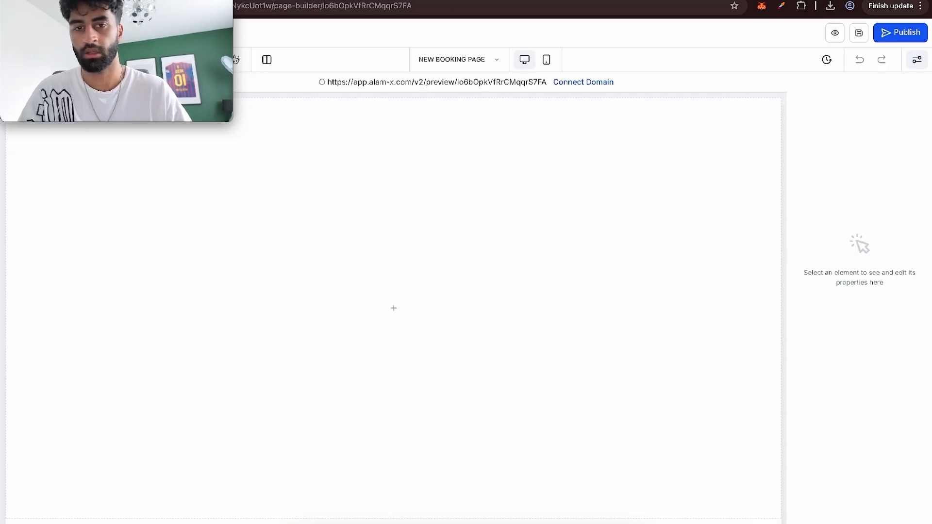
Step: Switch to the Home Clone page and save its hero section with the navigation menu as a global section named "top banner"
click(477, 60)
click(122, 150)
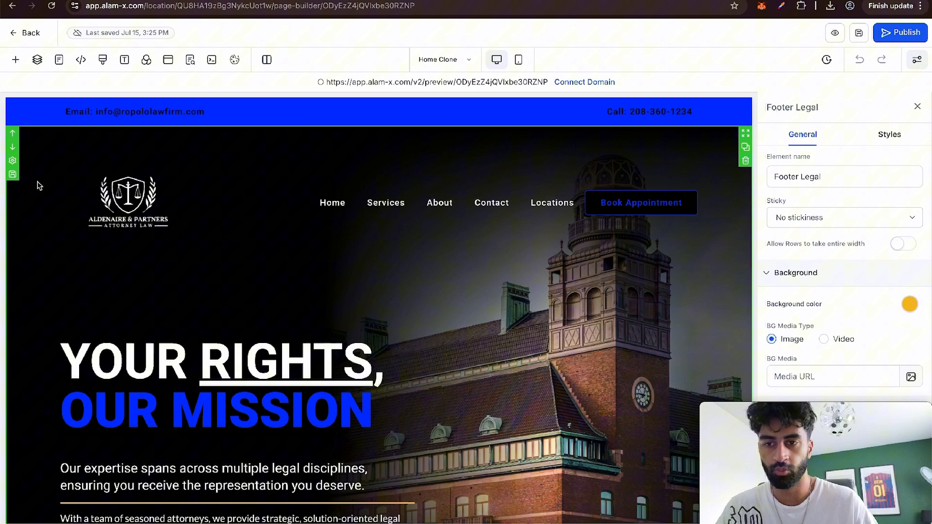
click(39, 185)
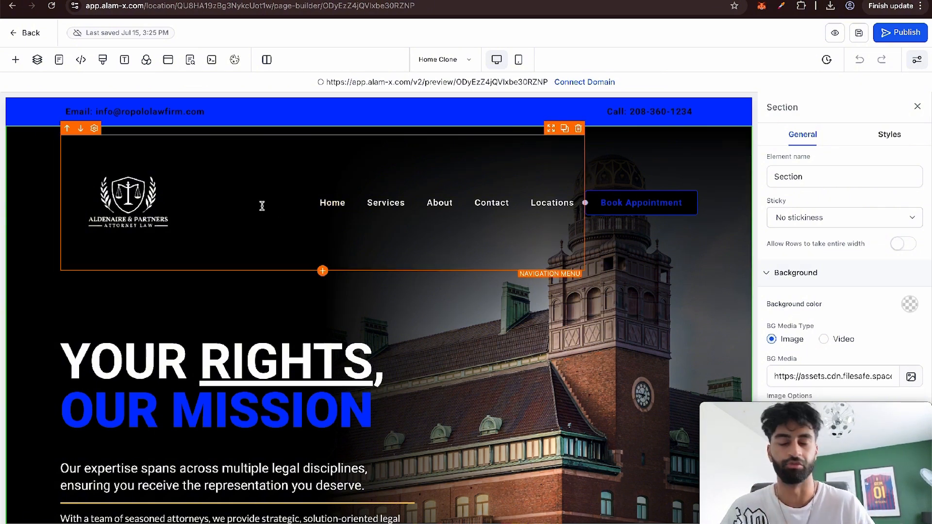
click(13, 178)
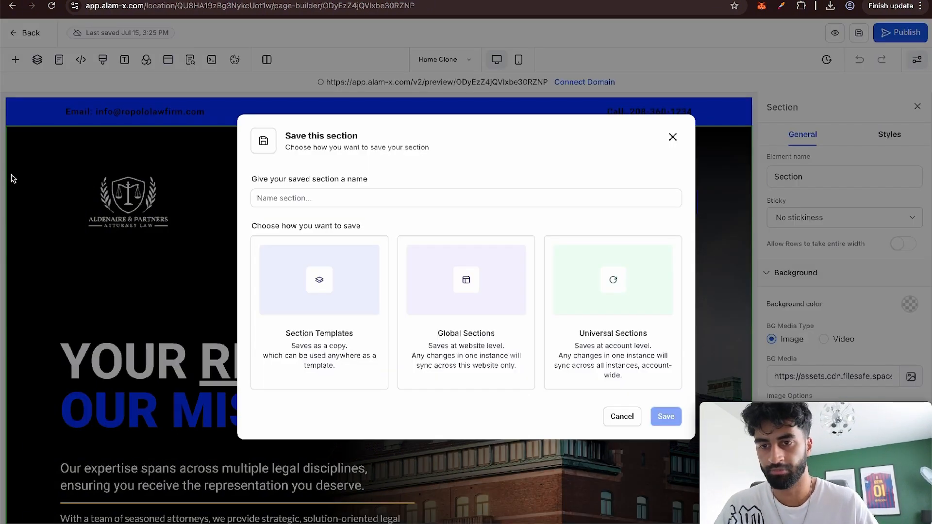
click(470, 203)
text(top banner)
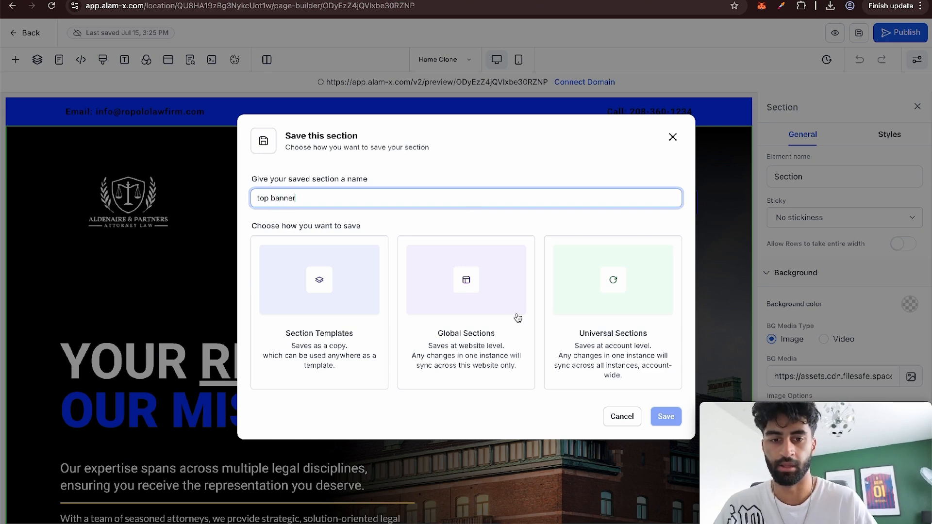
click(518, 318)
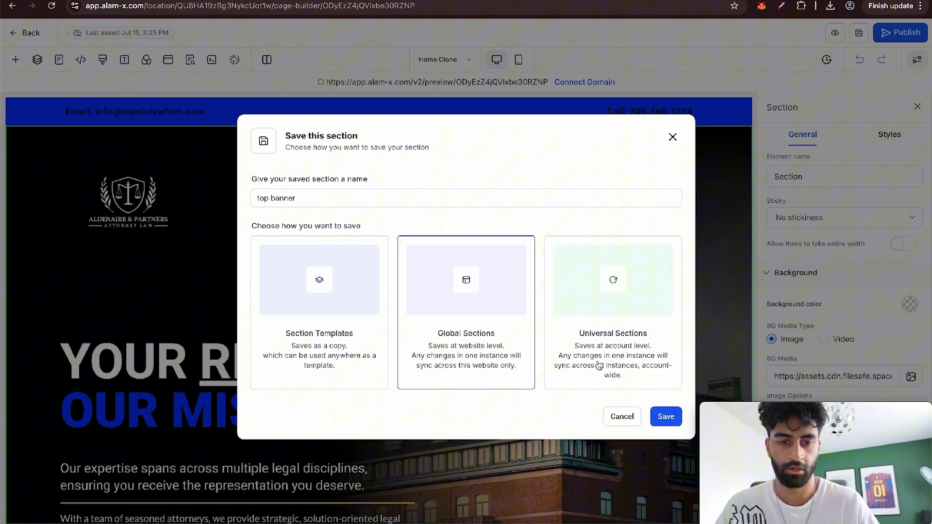
click(665, 416)
click(190, 60)
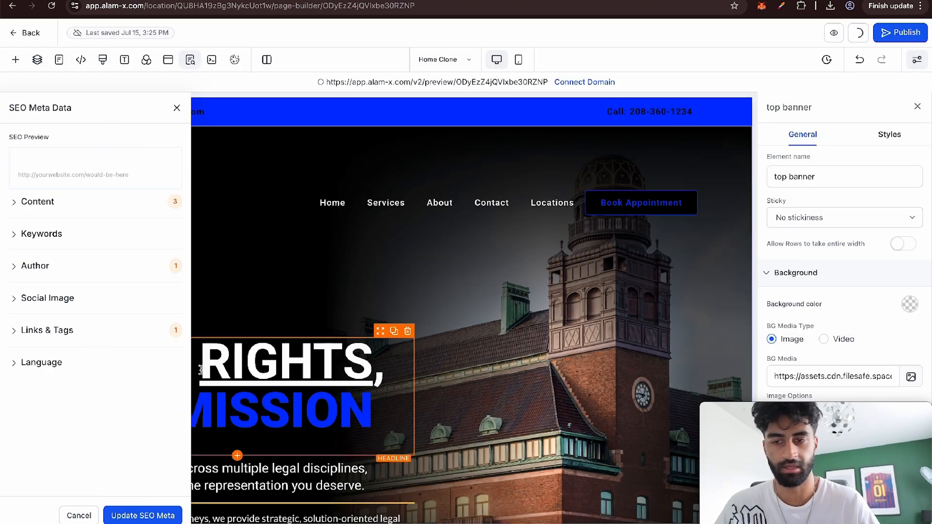
click(130, 510)
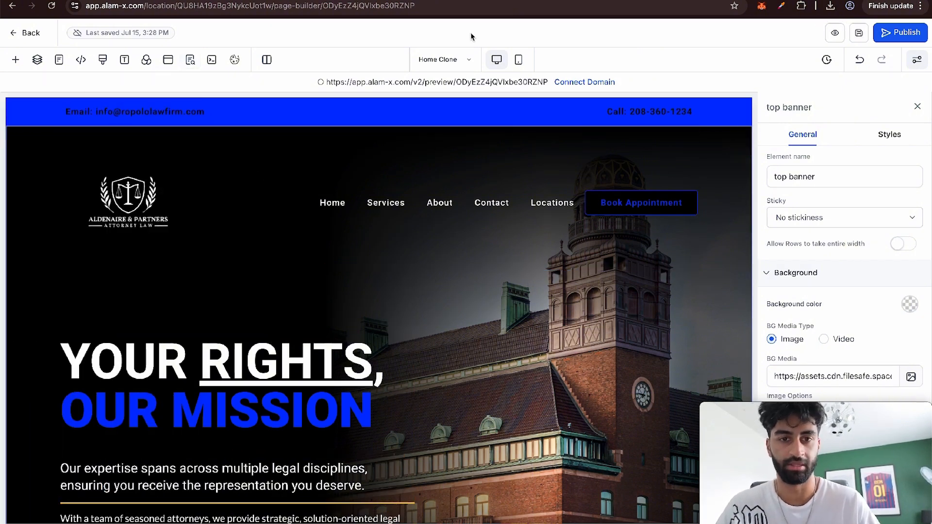
Step: Open NEW BOOKING PAGE in the builder and insert the saved global section "top banner" on its empty canvas
click(447, 60)
scroll(73, 217, down, 10)
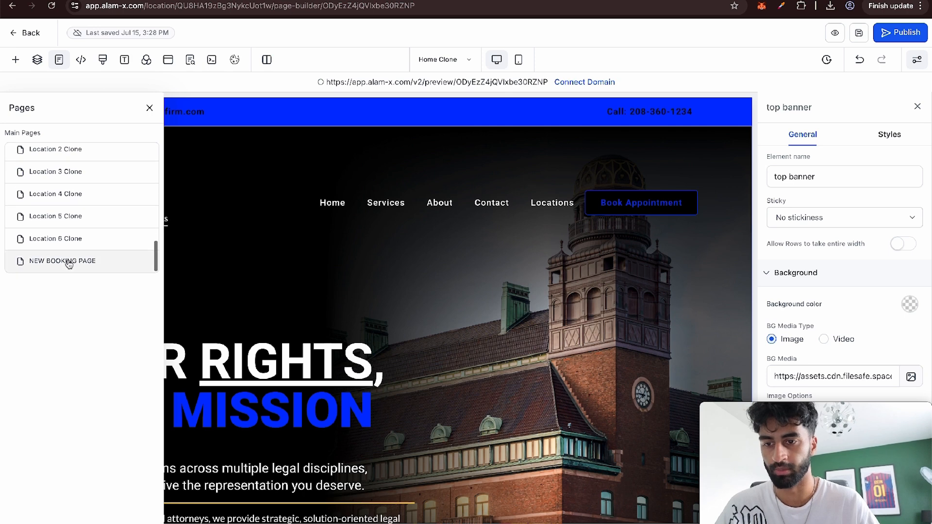
click(68, 262)
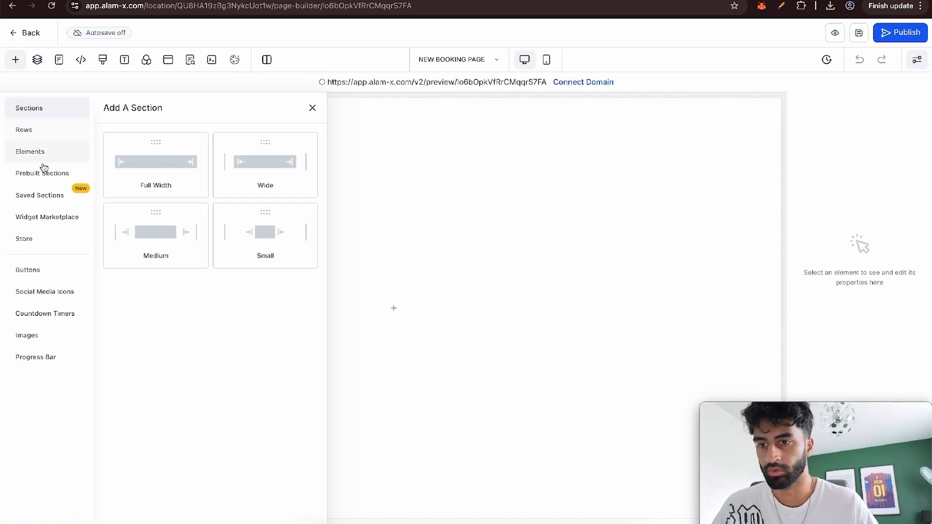
click(50, 195)
click(143, 136)
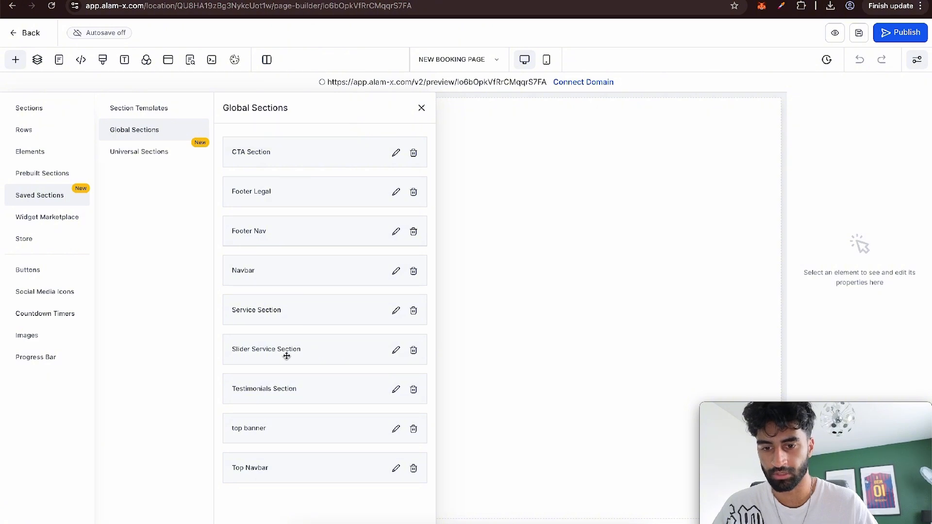
drag(270, 434, 573, 199)
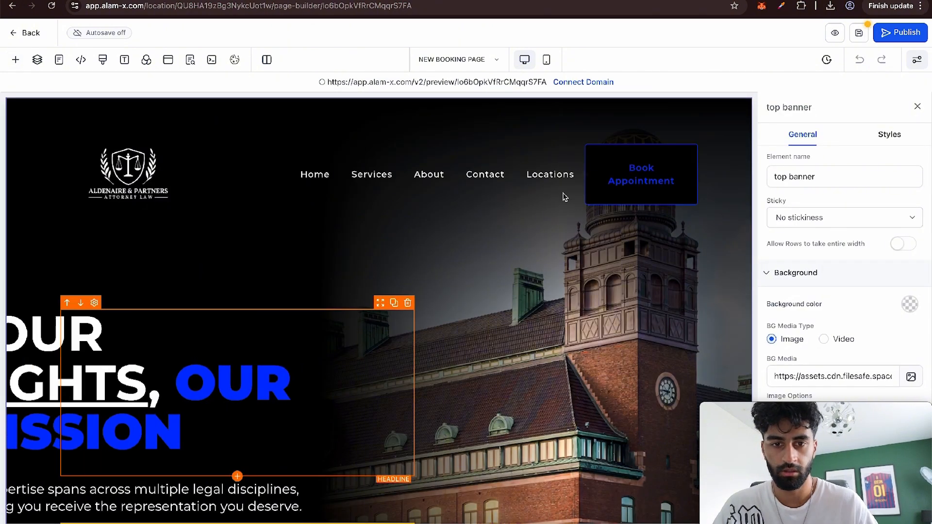
Step: Delete the headline, sub-headline, divider and paragraph from the top banner, keeping the logo, navigation menu and Book Appointment button
scroll(520, 291, down, 3)
scroll(468, 235, up, 3)
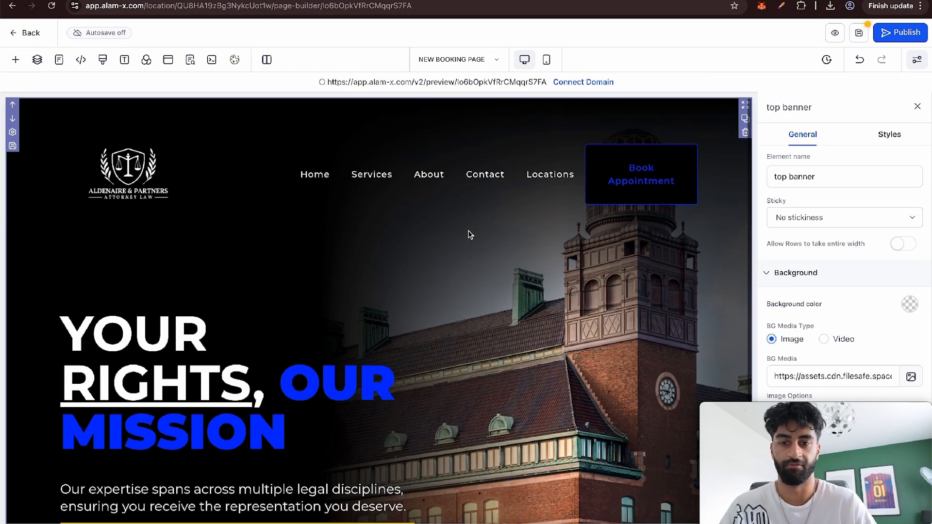
click(408, 302)
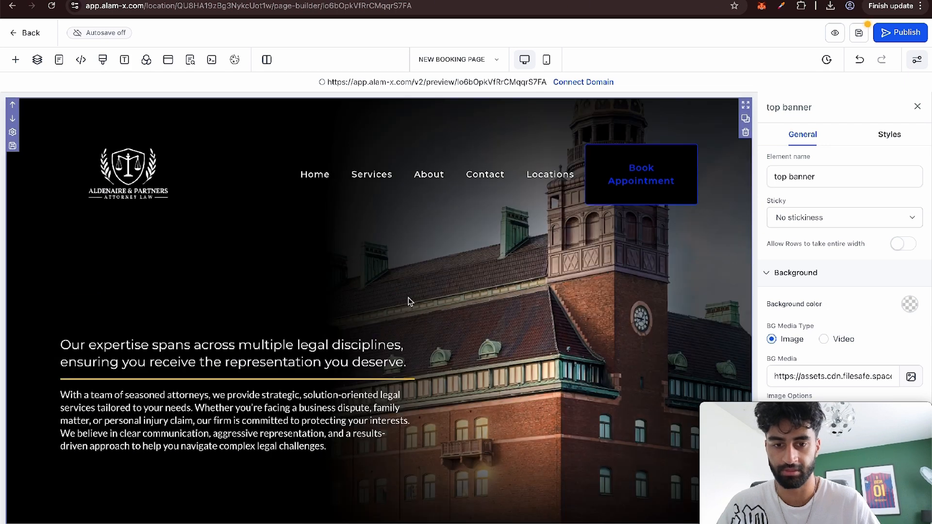
click(406, 315)
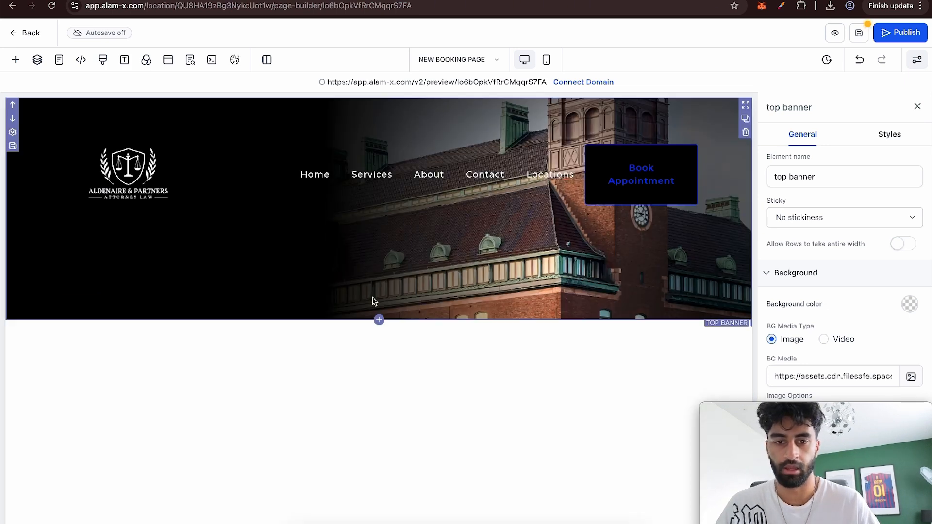
Step: Set the top banner section's bottom padding to 0 vh
click(889, 134)
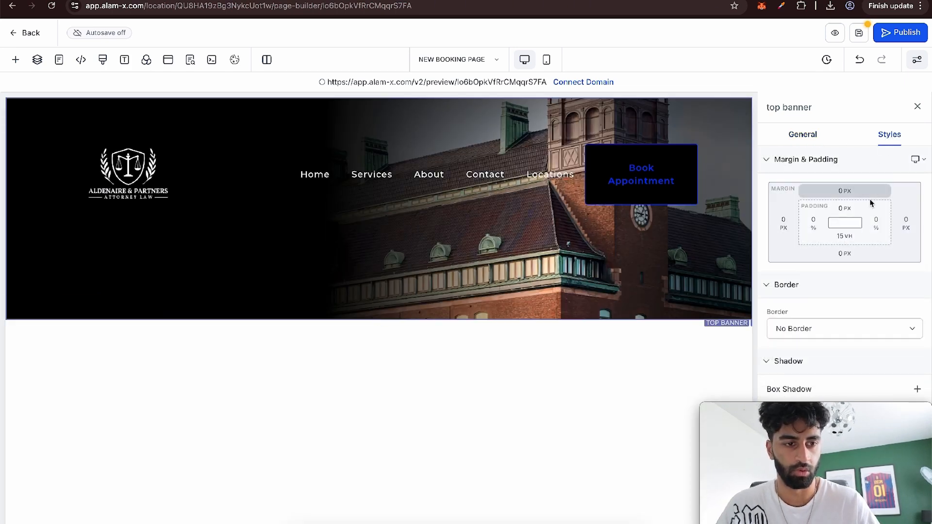
click(845, 236)
drag(791, 264, 729, 265)
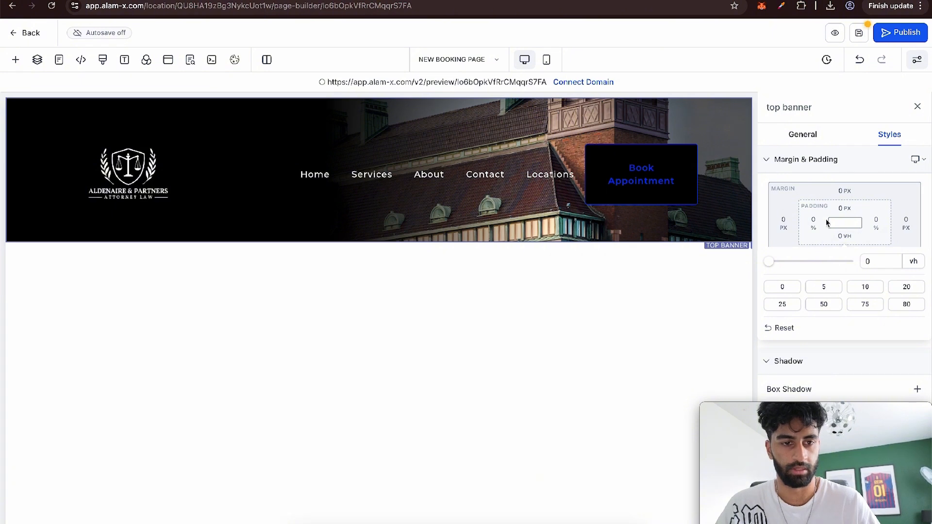
Step: Remove the top banner's background image and set its background color to black
click(815, 140)
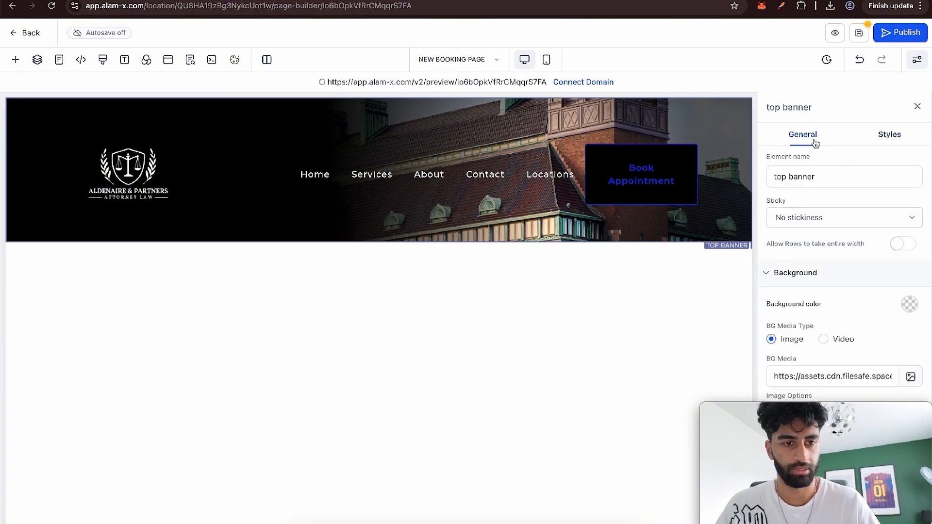
scroll(871, 245, down, 1)
drag(893, 345, 773, 345)
key(BackSpace)
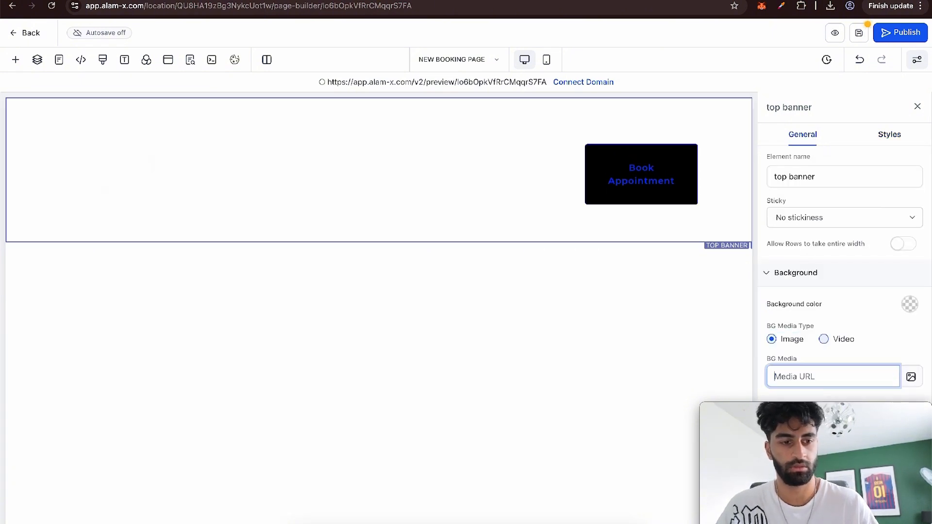
click(906, 306)
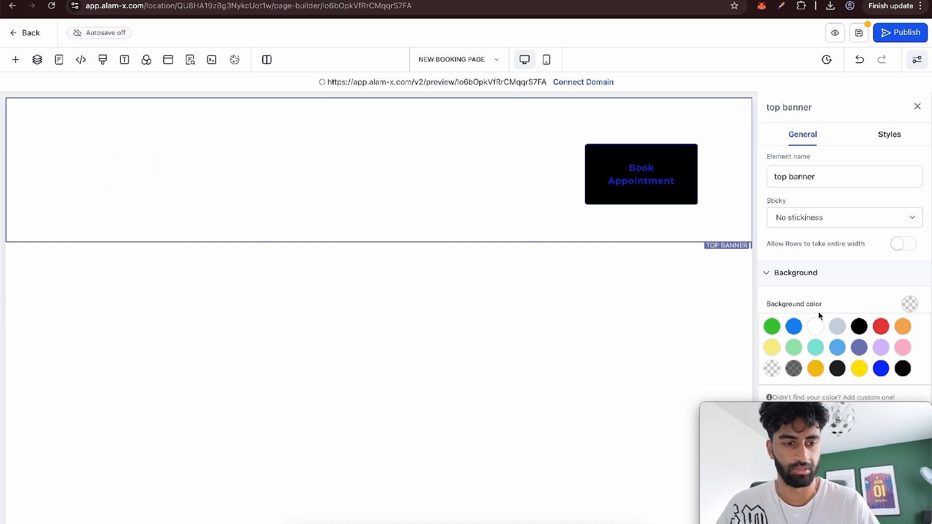
click(858, 327)
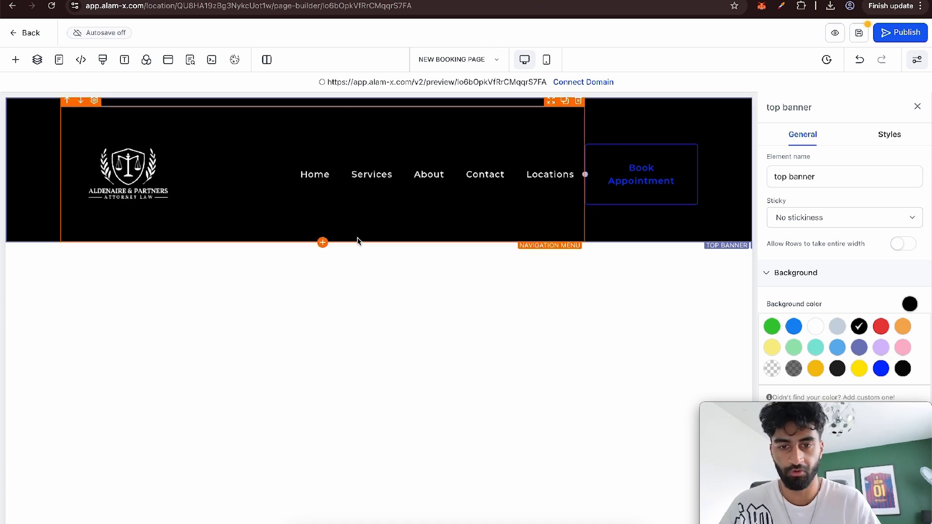
Step: Add a full-width section with a one-column row below the top banner and place a headline element in it
click(16, 59)
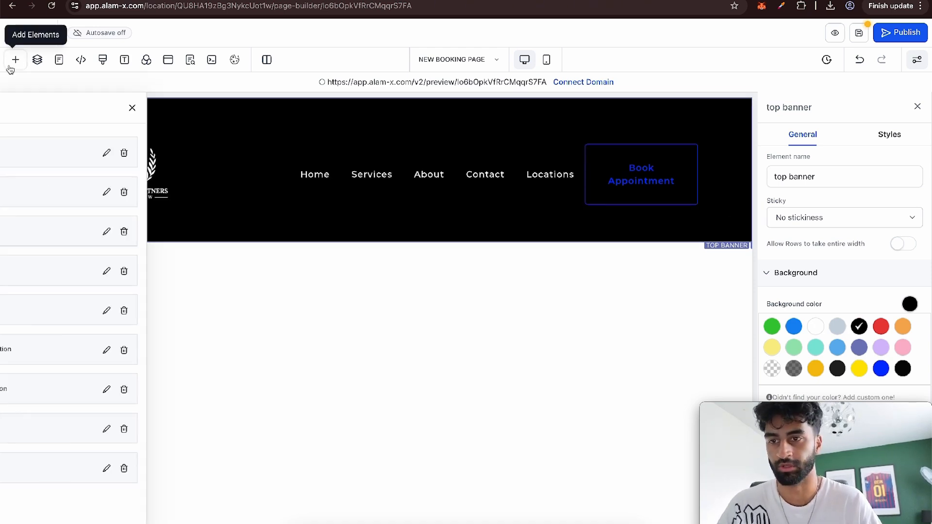
click(61, 110)
drag(133, 154, 466, 280)
drag(179, 165, 391, 333)
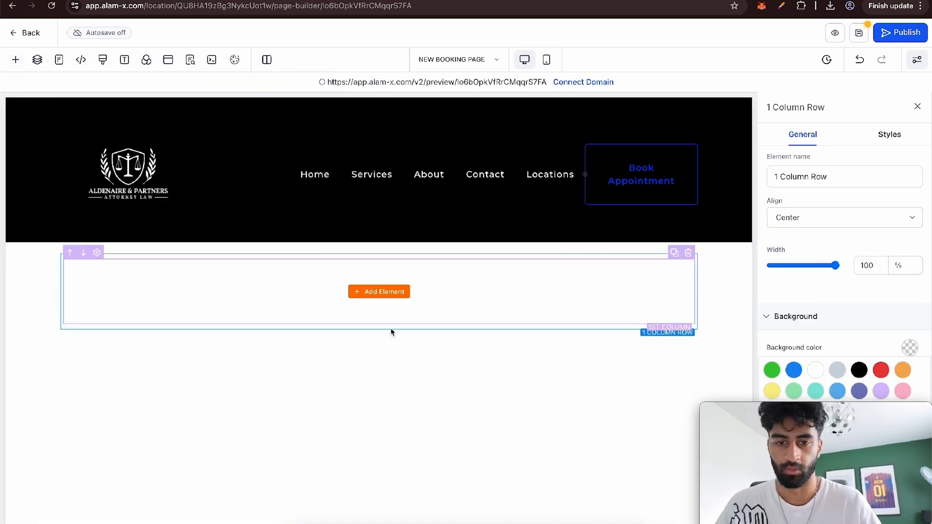
click(390, 296)
click(132, 200)
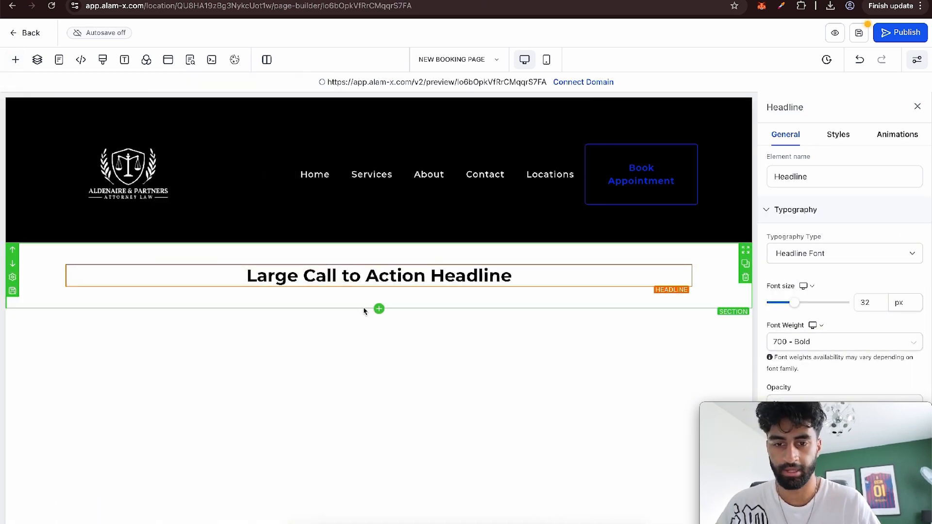
Step: Find the calendar element and add it below the headline on the new booking page
click(380, 298)
scroll(190, 272, down, 4)
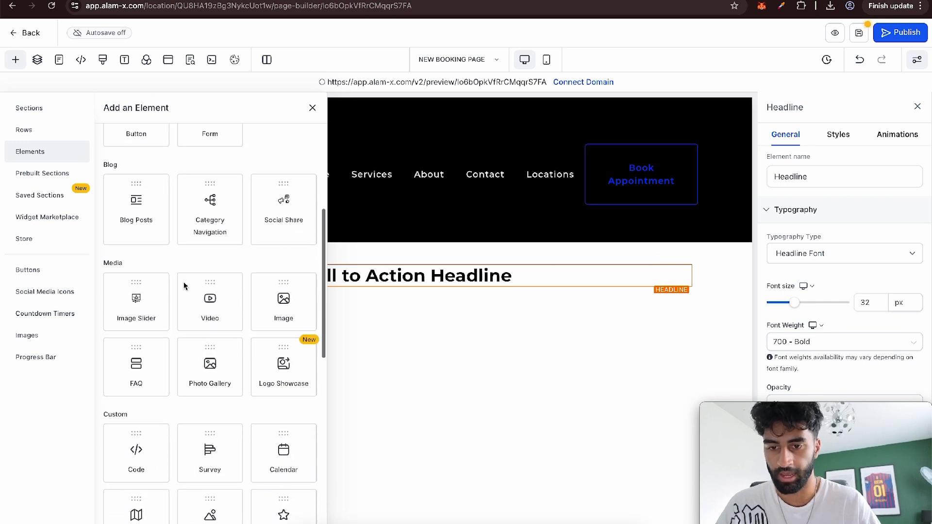
scroll(189, 160, up, 4)
click(194, 142)
text(calend)
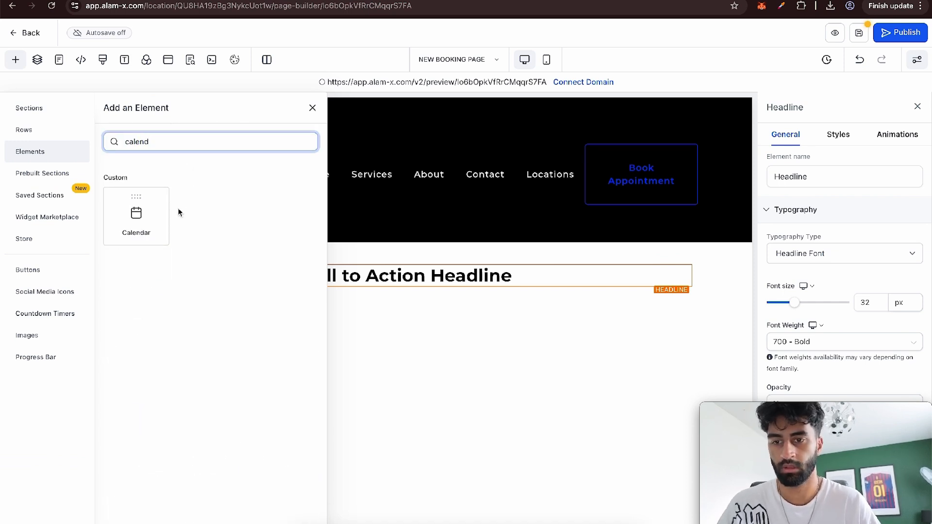
click(136, 214)
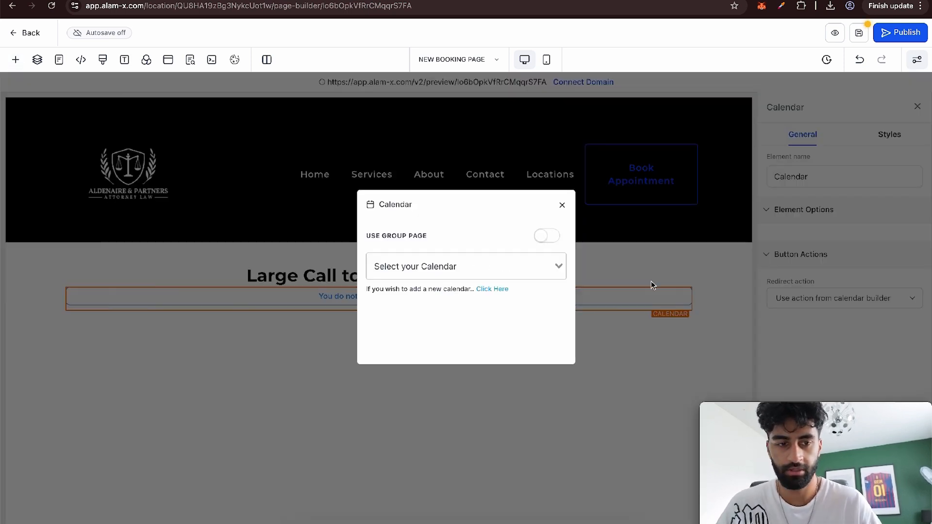
Step: Assign the Colouring Services calendar to the new calendar element, check the embedded calendar, and save the page
click(541, 270)
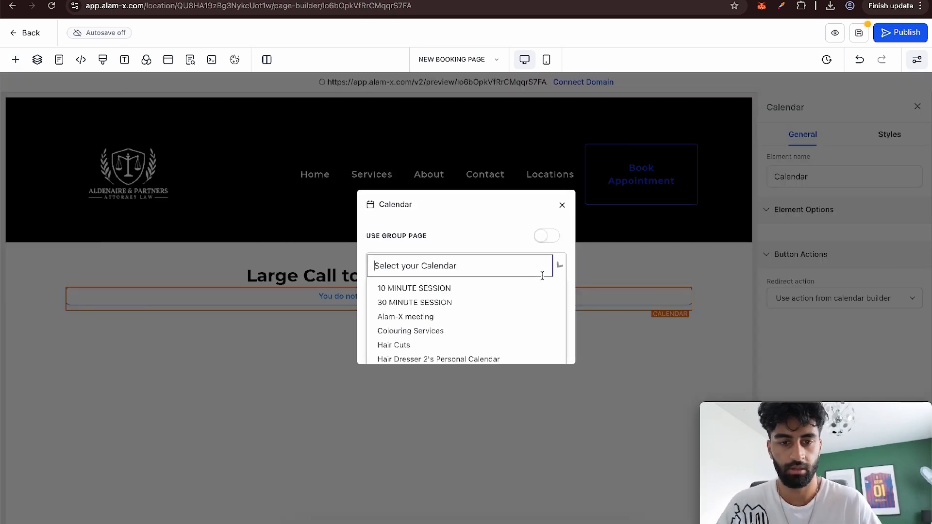
click(438, 331)
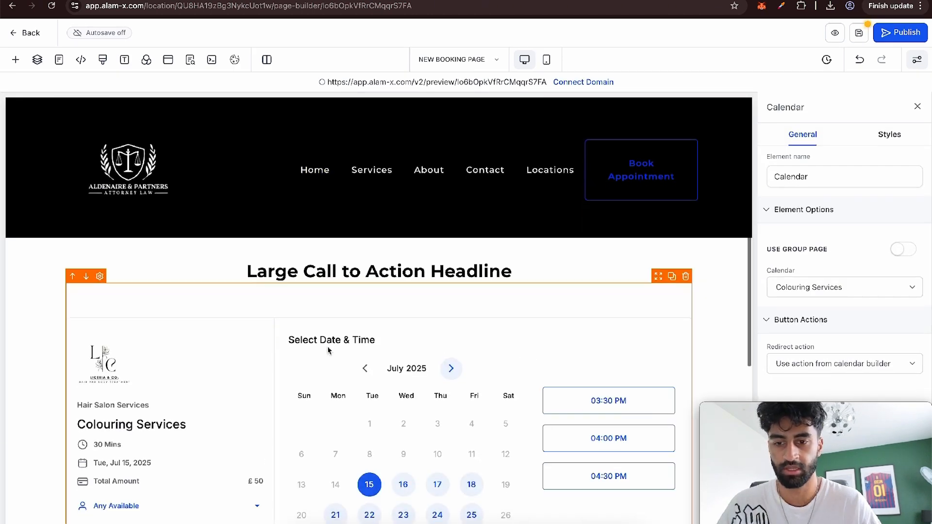
scroll(389, 355, down, 5)
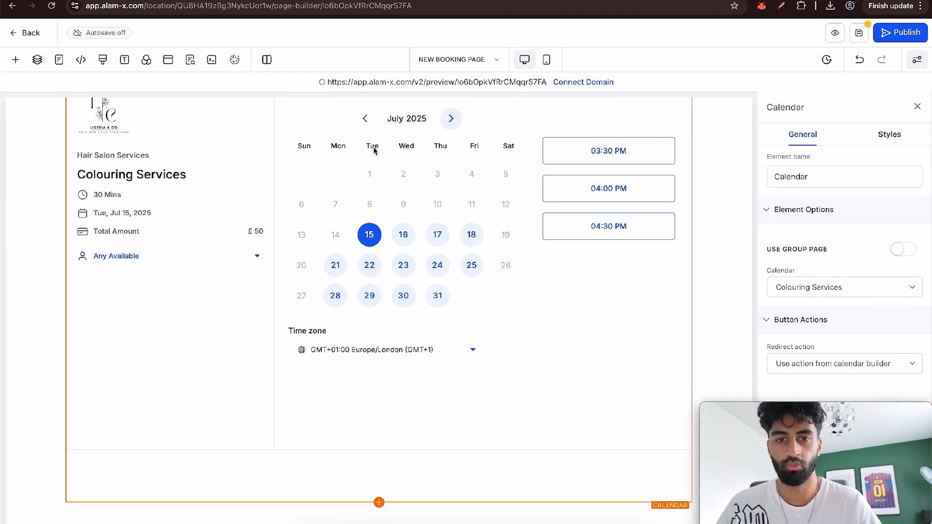
scroll(374, 148, up, 5)
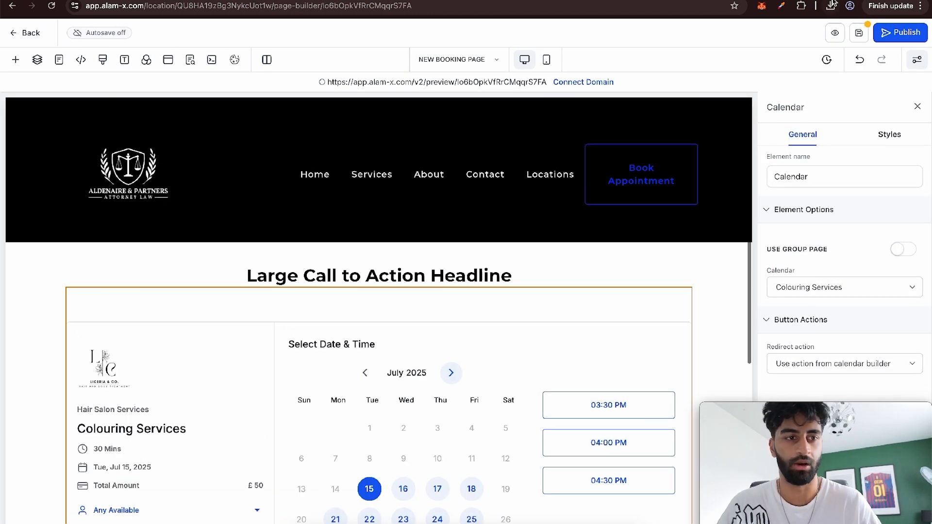
click(857, 35)
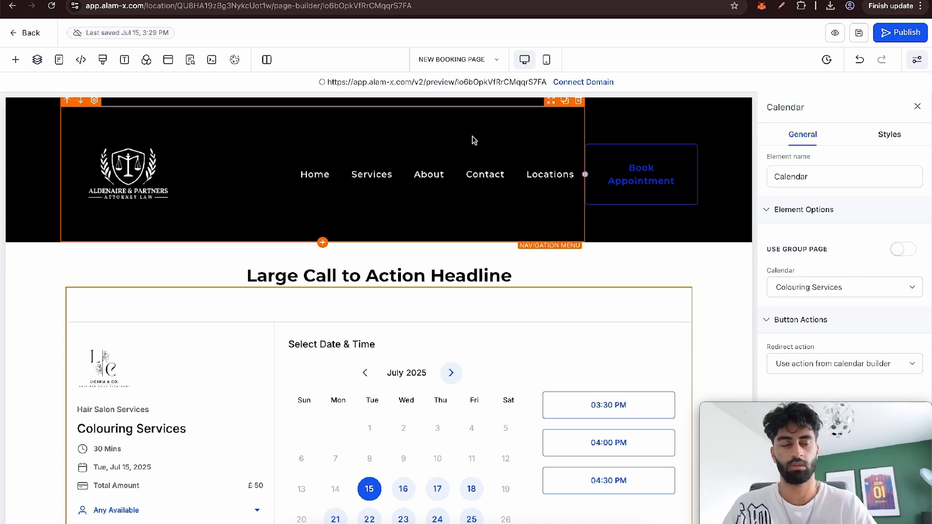
Step: On the Home Clone page, save the lower footer section as a global section named "bottom section" and save the page
click(456, 59)
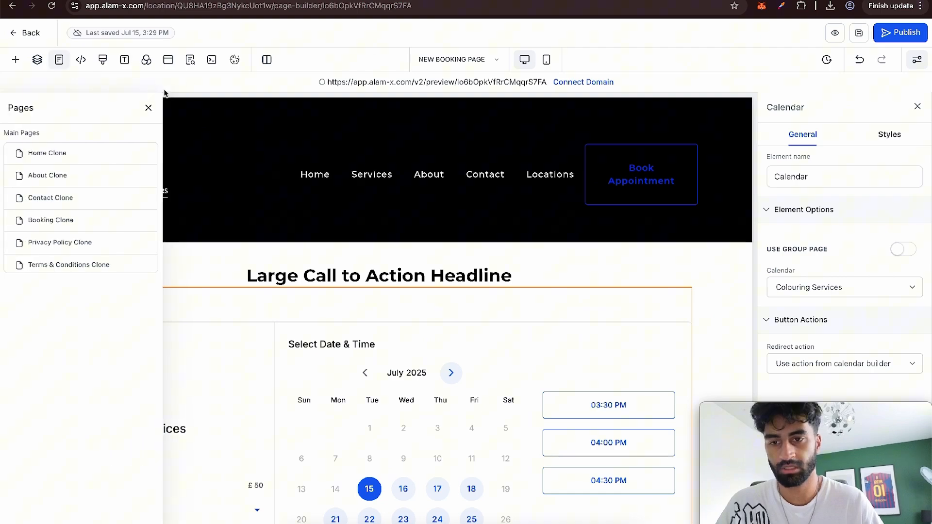
click(103, 152)
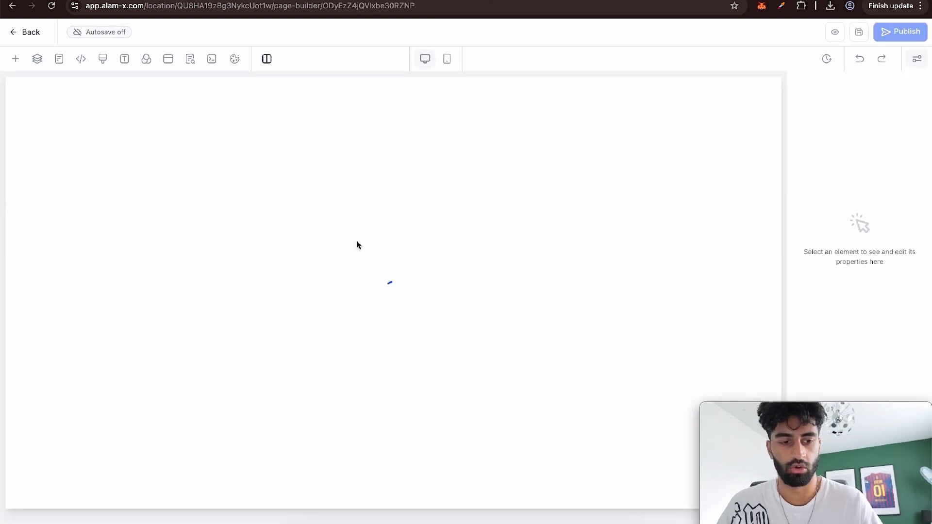
scroll(358, 245, down, 12)
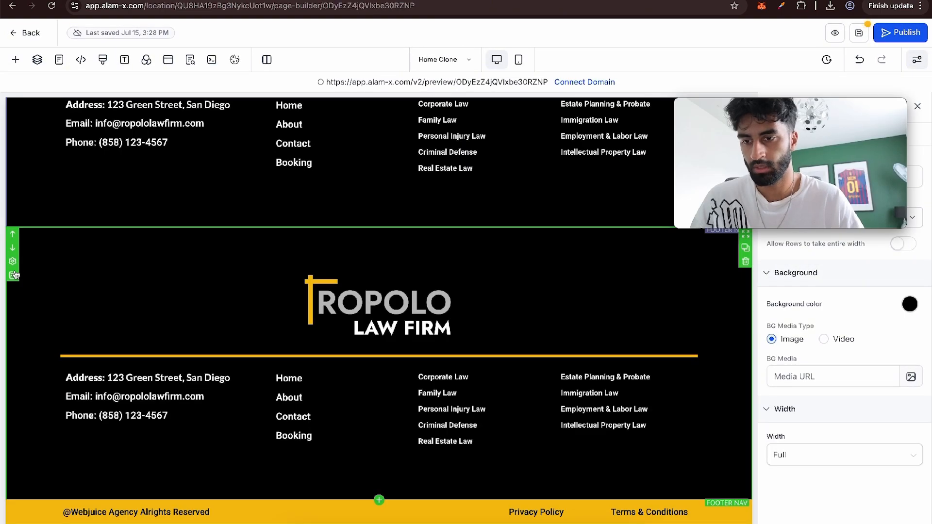
click(14, 278)
click(376, 200)
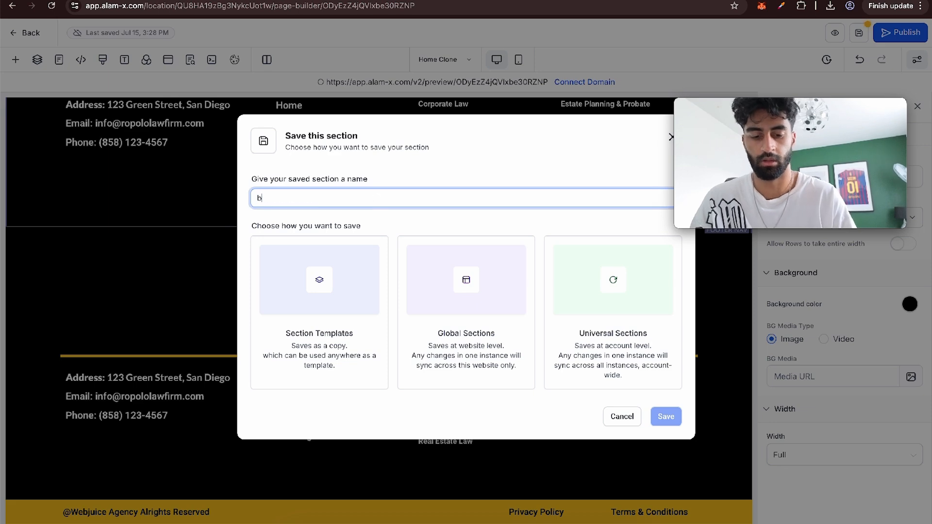
text(bottom section)
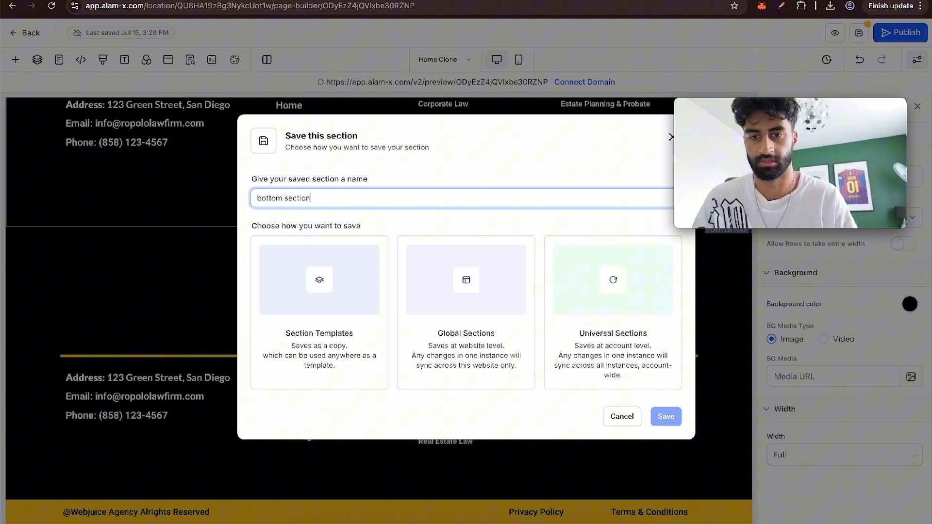
click(427, 289)
click(667, 419)
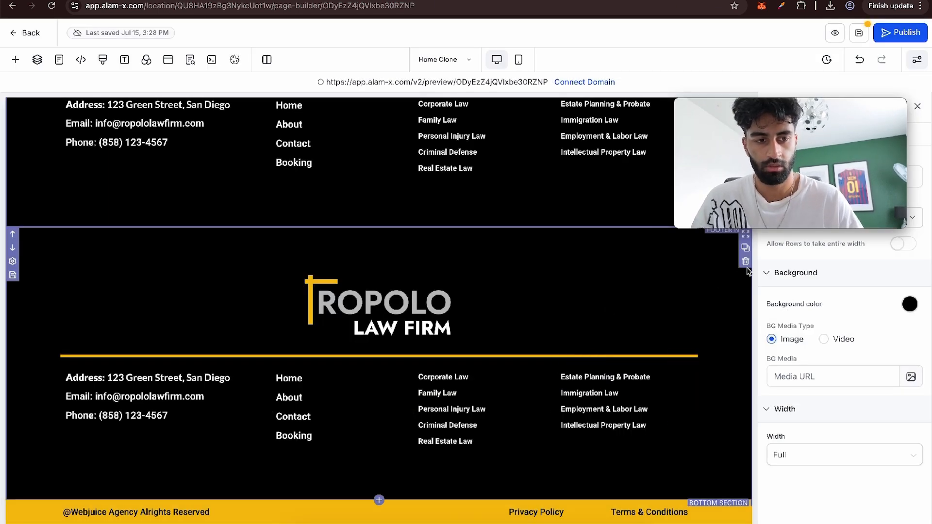
scroll(704, 233, up, 10)
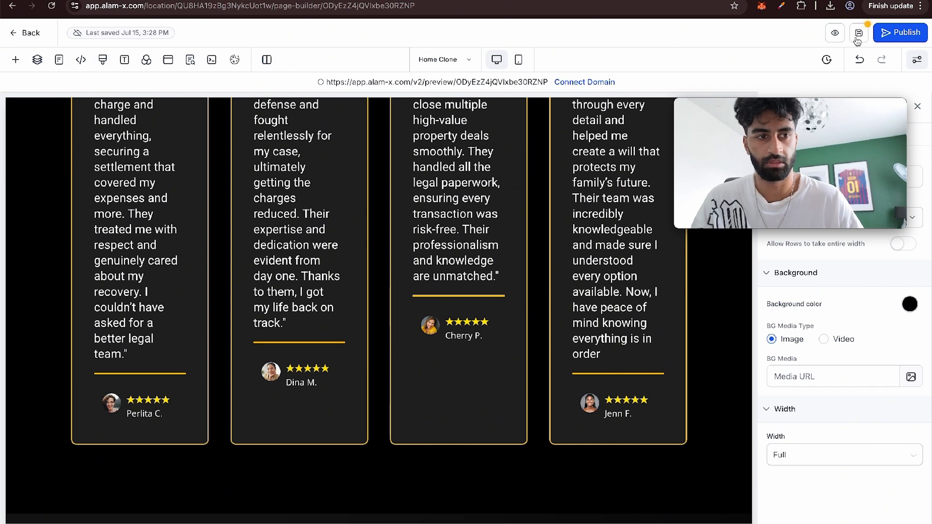
click(858, 38)
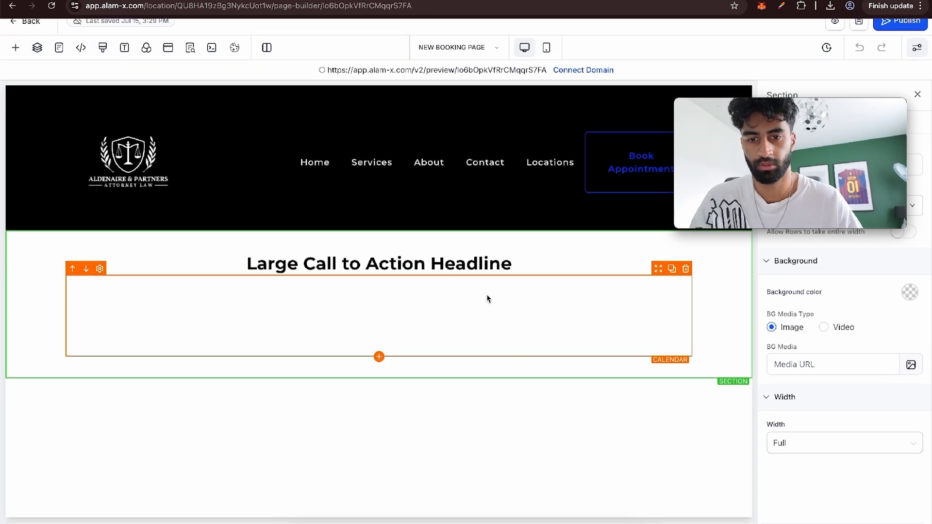
Step: Place the saved global section "bottom section" below the calendar section on the new booking page
scroll(49, 185, down, 4)
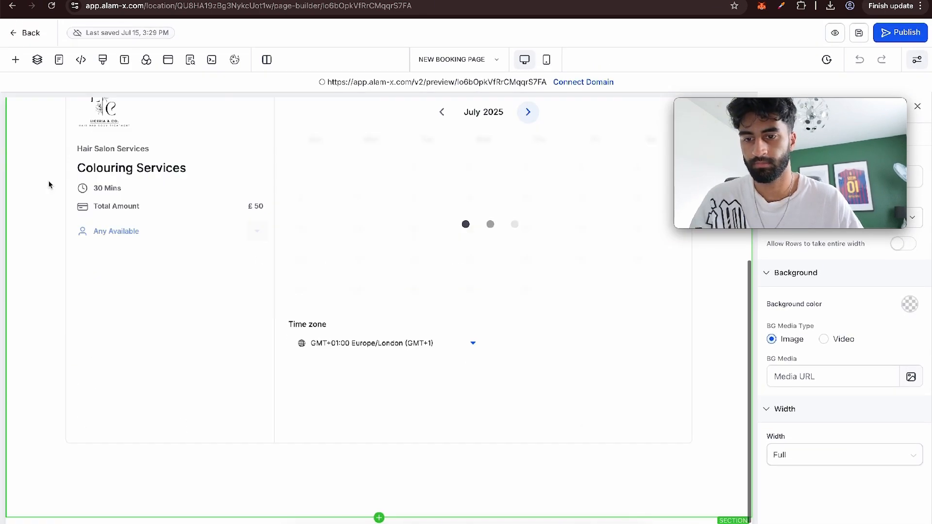
click(15, 62)
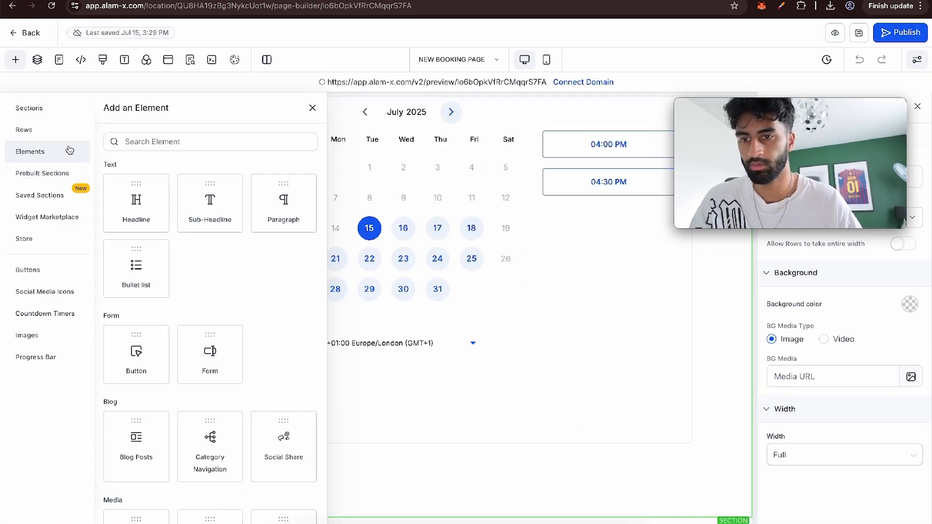
click(41, 194)
click(164, 130)
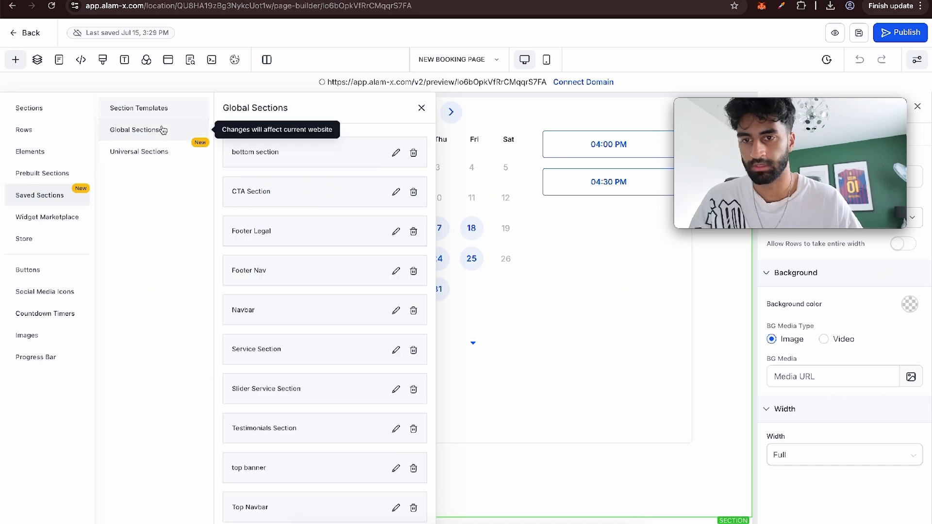
drag(266, 157, 543, 515)
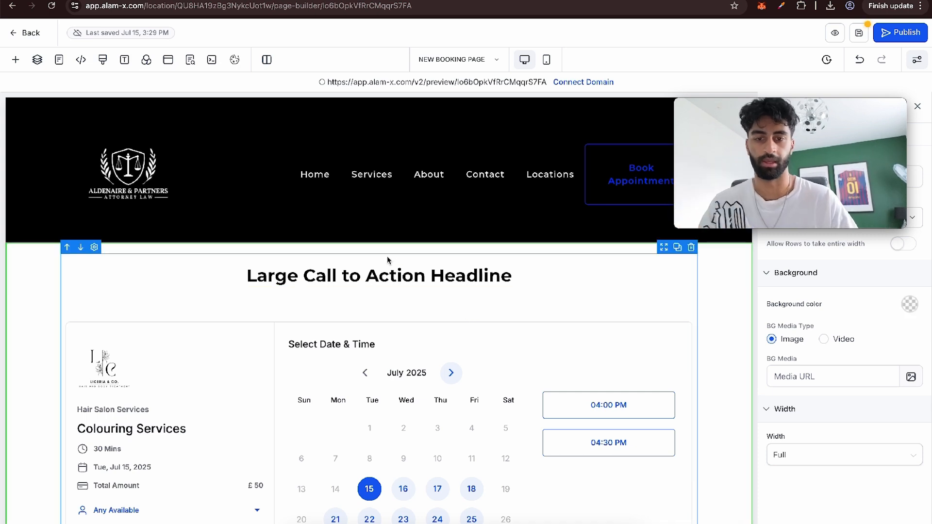
Step: Replace the headline text above the calendar with "Book Now:"
double_click(377, 276)
key(ctrl+a)
text(B)
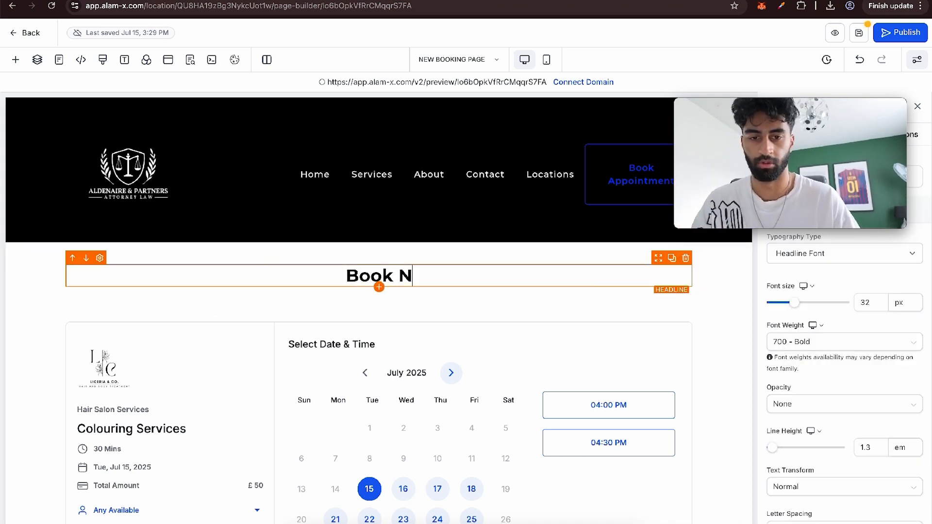
click(428, 291)
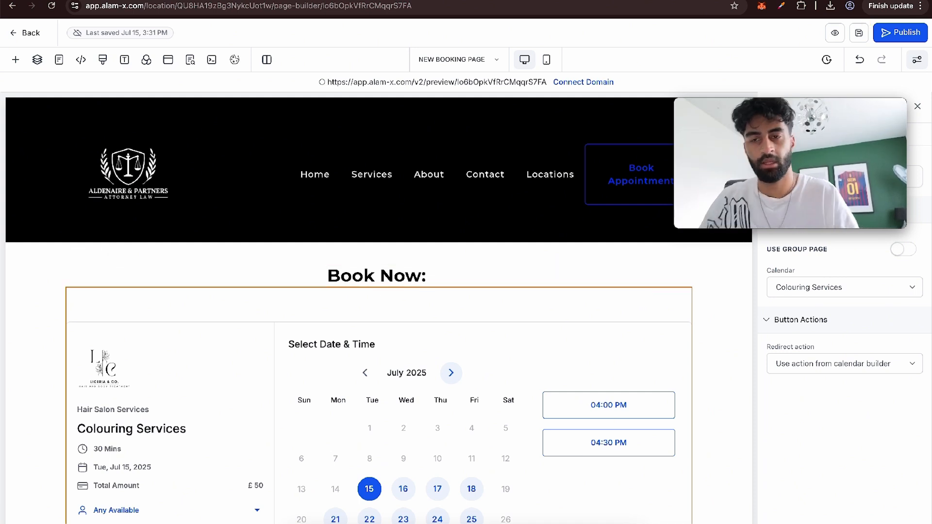
Step: Leave the page builder and create a new chat widget of the All-In-One Chat type
click(25, 40)
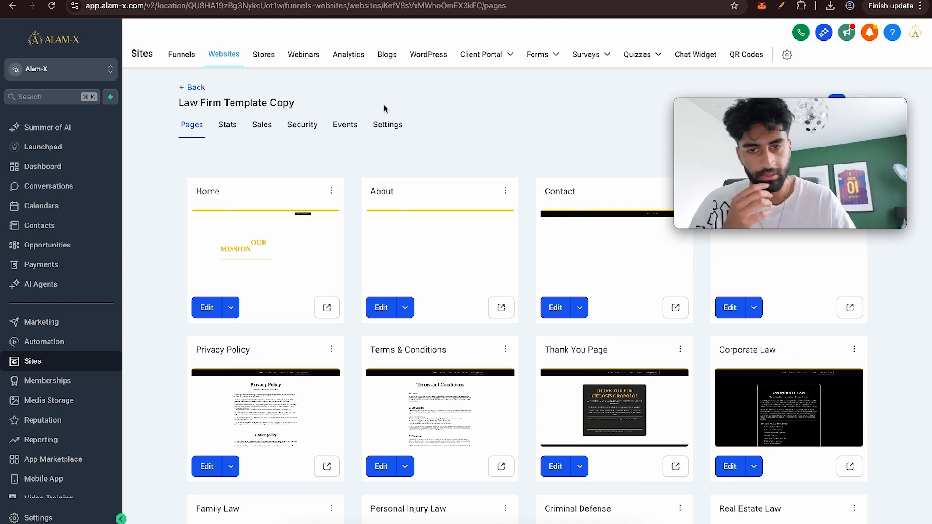
click(699, 59)
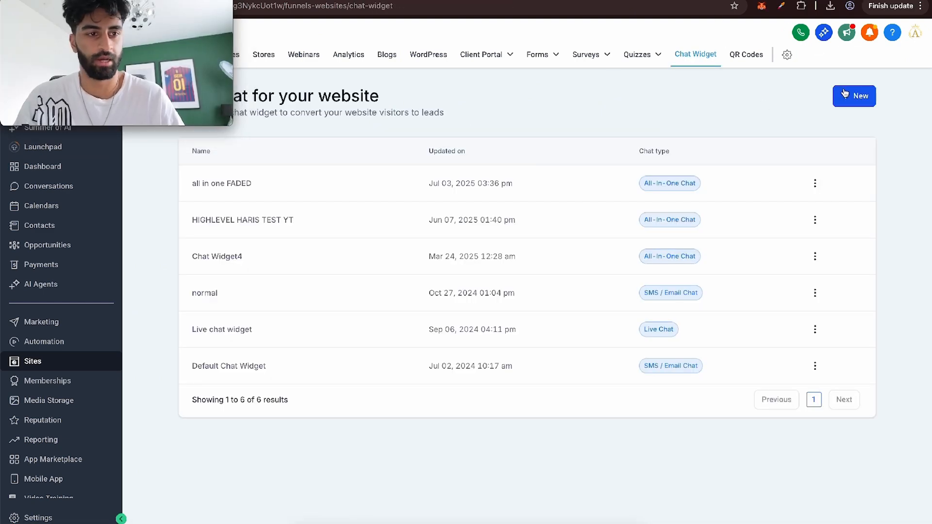
click(845, 94)
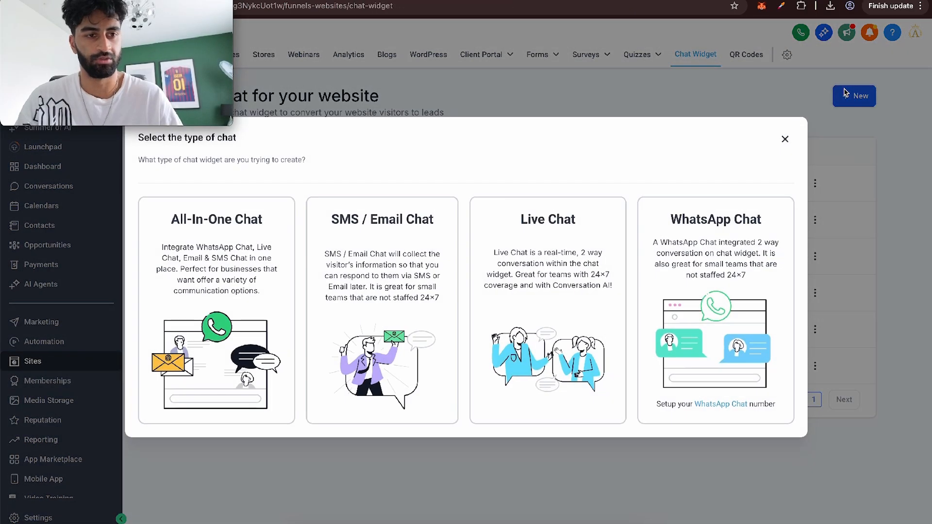
click(230, 239)
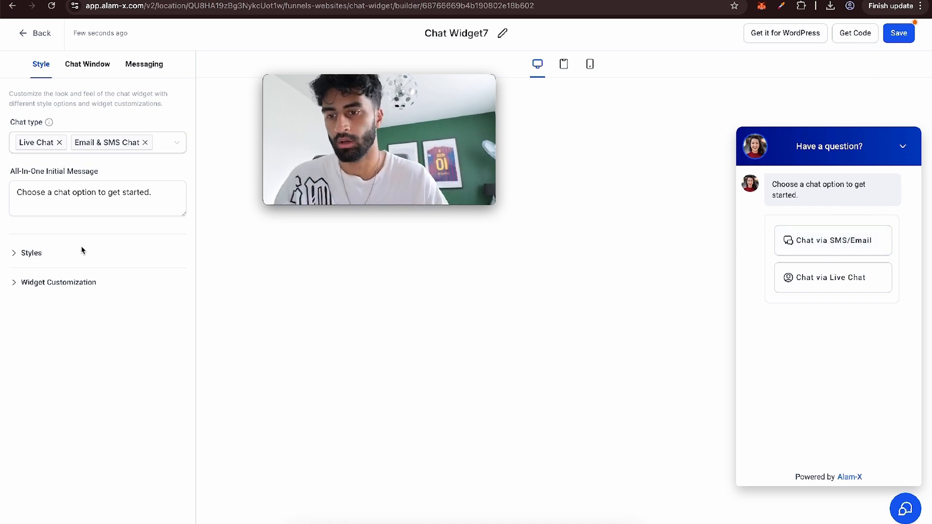
Step: In the widget's styles, choose the chat prompt design with an avatar and the plain single speech-bubble chat icon
click(47, 252)
scroll(49, 253, down, 1)
click(91, 275)
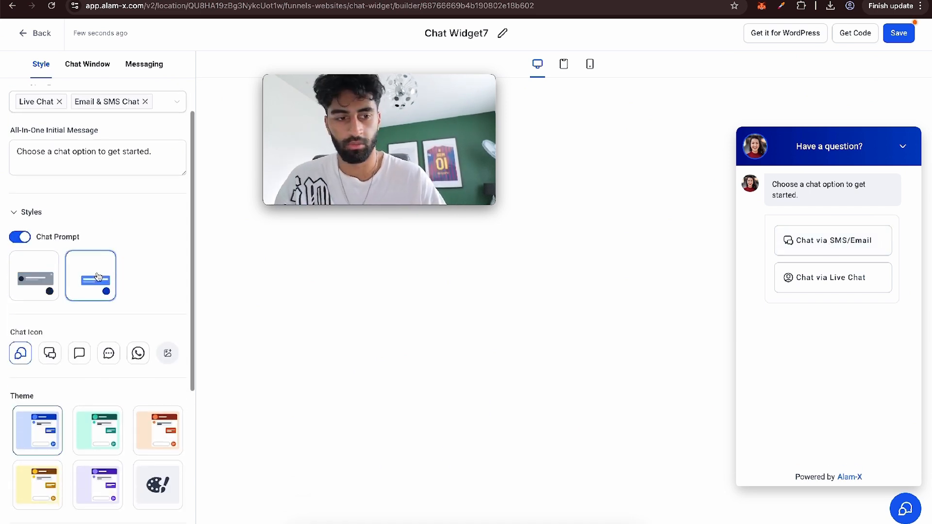
click(56, 280)
scroll(51, 312, down, 1)
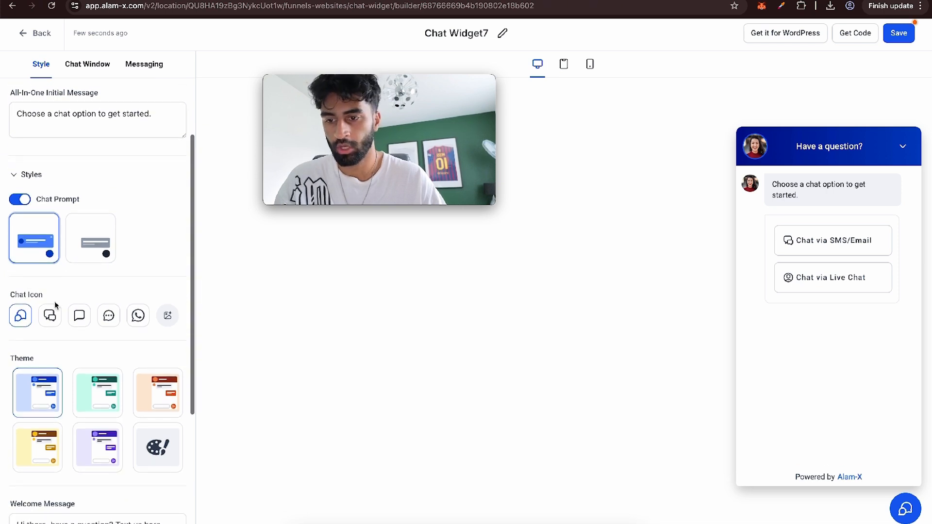
click(53, 319)
click(79, 316)
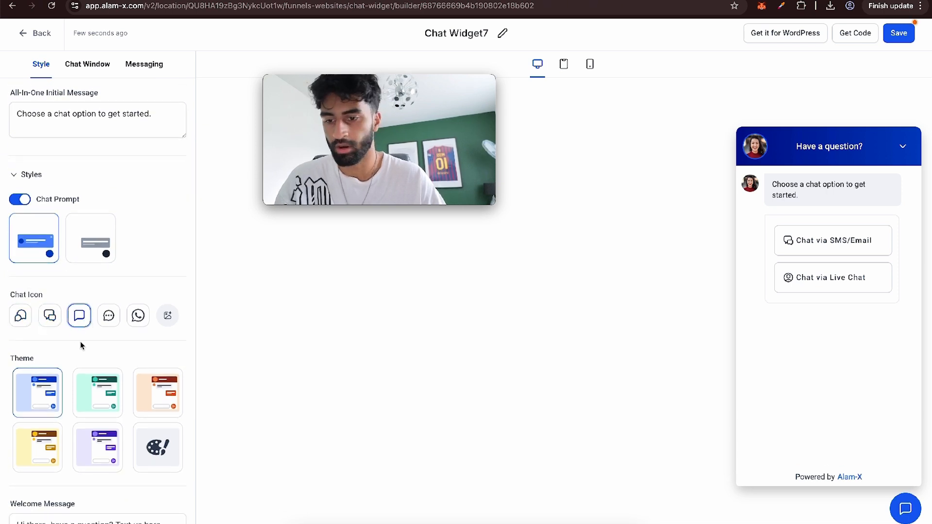
Step: Try the custom color theme with a chat bubble color of #0659FFFF
scroll(80, 342, down, 2)
click(146, 362)
scroll(143, 423, down, 1)
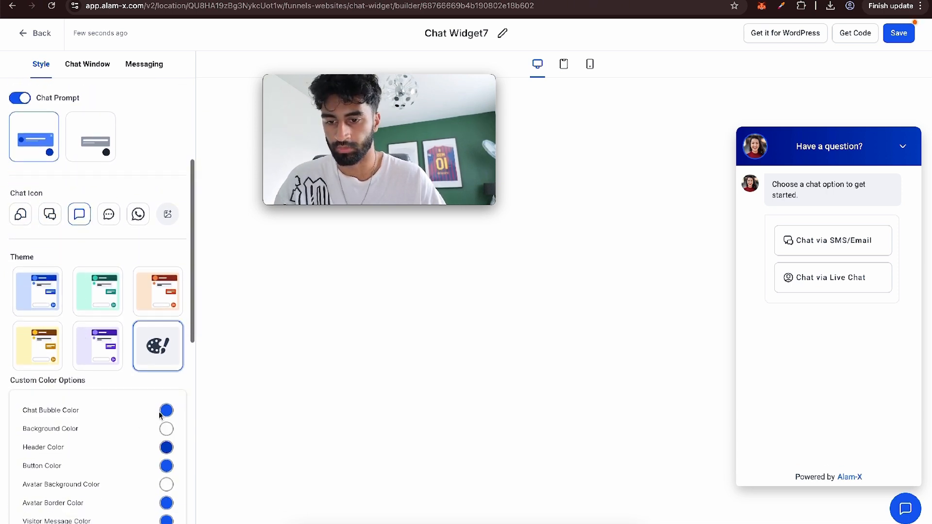
click(165, 412)
drag(195, 327, 222, 249)
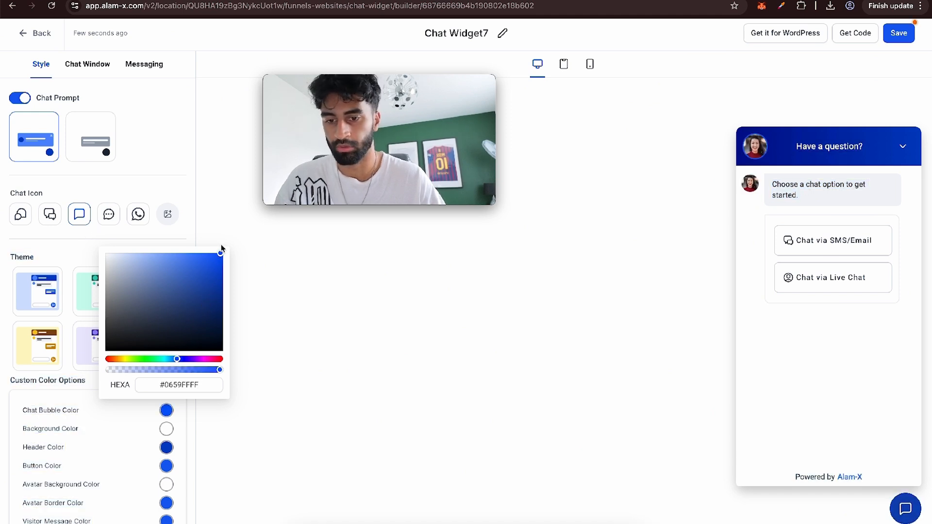
Step: Preview the yellow theme and apply the purple theme to the chat widget
click(41, 335)
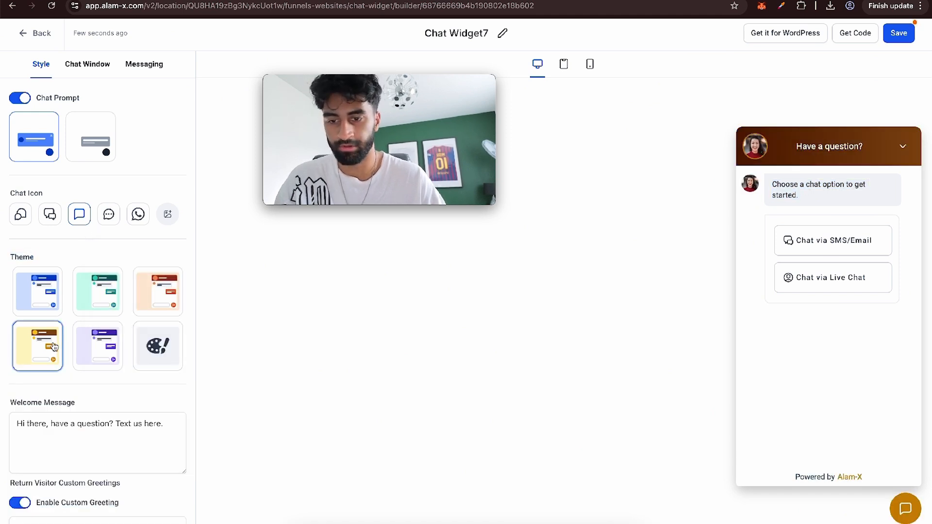
click(113, 351)
scroll(112, 347, down, 2)
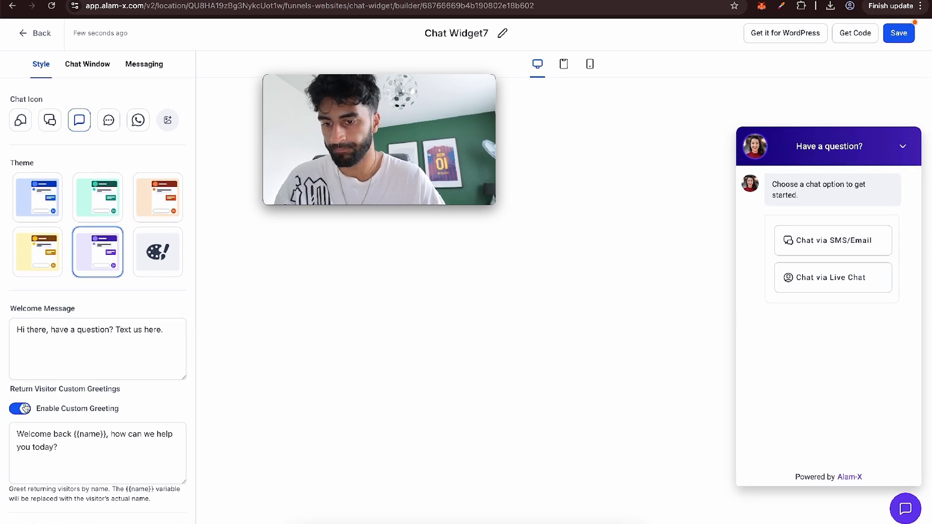
Step: In the widget customization, try different desktop positions and place the chat widget at the lower-left corner of the page
scroll(97, 424, down, 8)
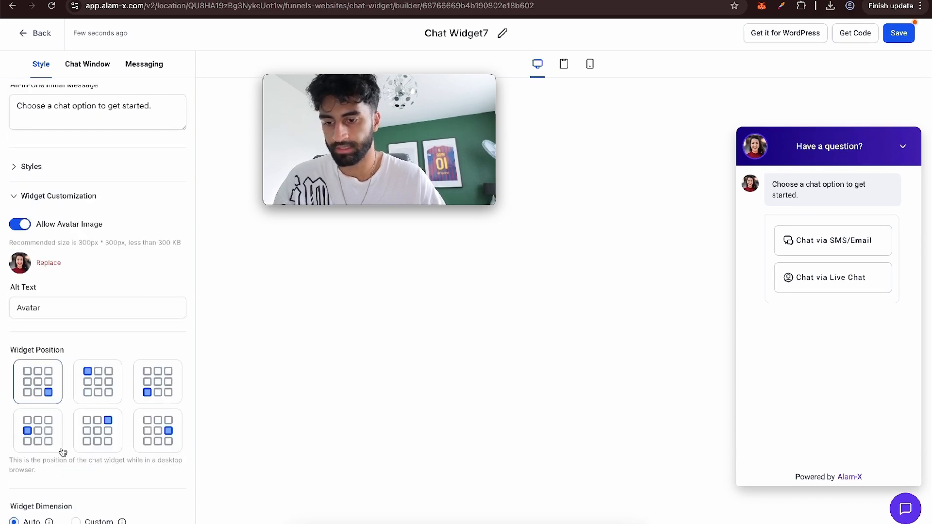
click(97, 424)
click(97, 384)
click(167, 400)
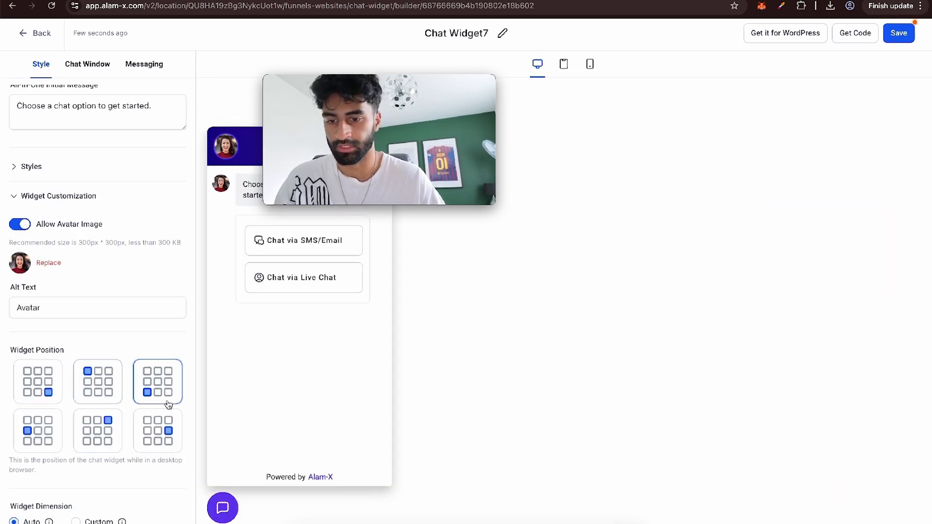
Step: Place the chat widget at the page's lower-right corner and review its chat window settings for intro, live chat and business office hours
click(30, 384)
scroll(53, 364, up, 2)
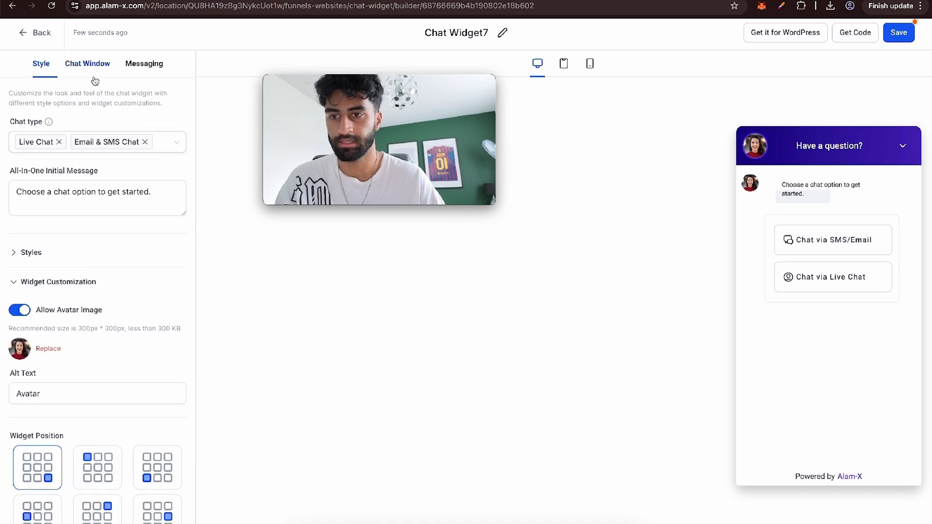
click(86, 64)
click(47, 141)
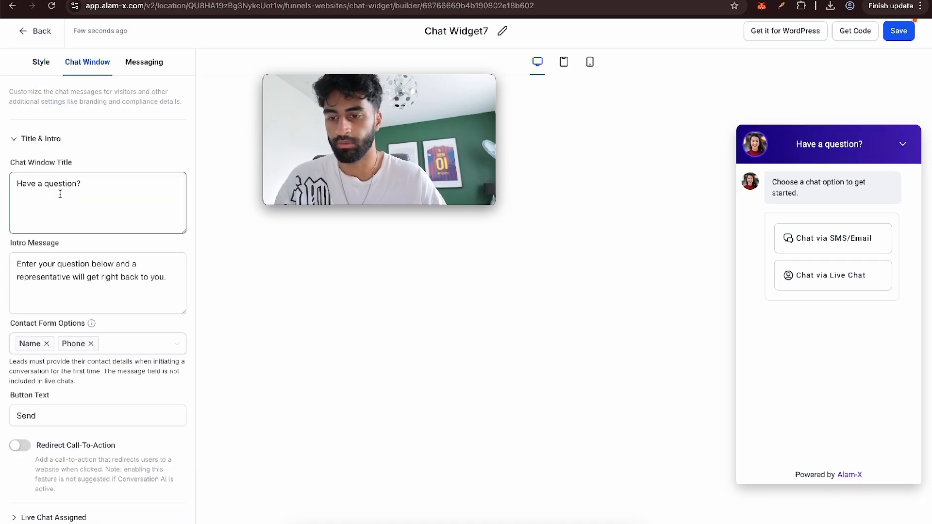
scroll(60, 194, down, 3)
click(56, 438)
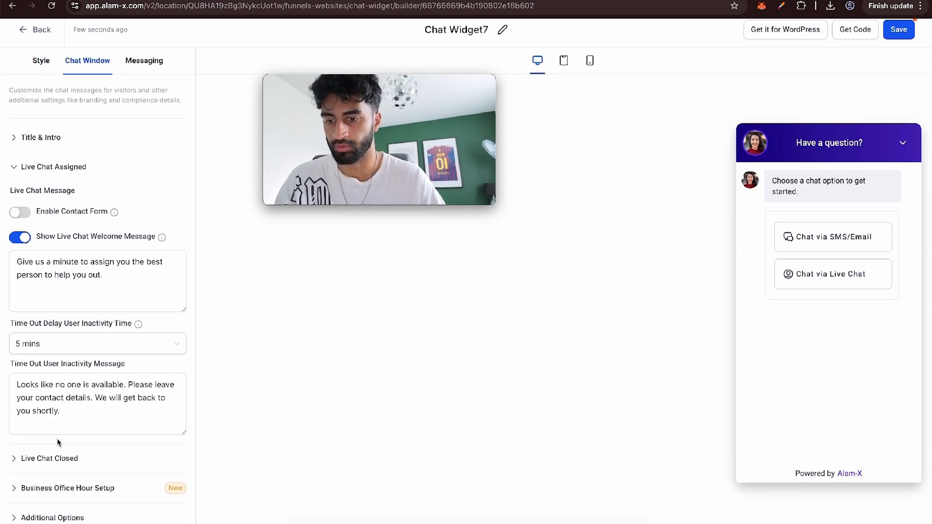
click(57, 459)
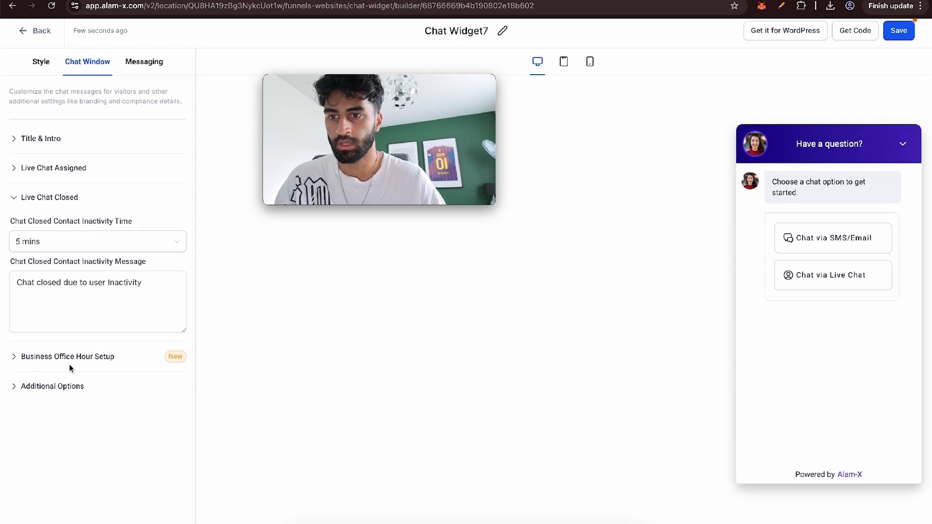
click(58, 359)
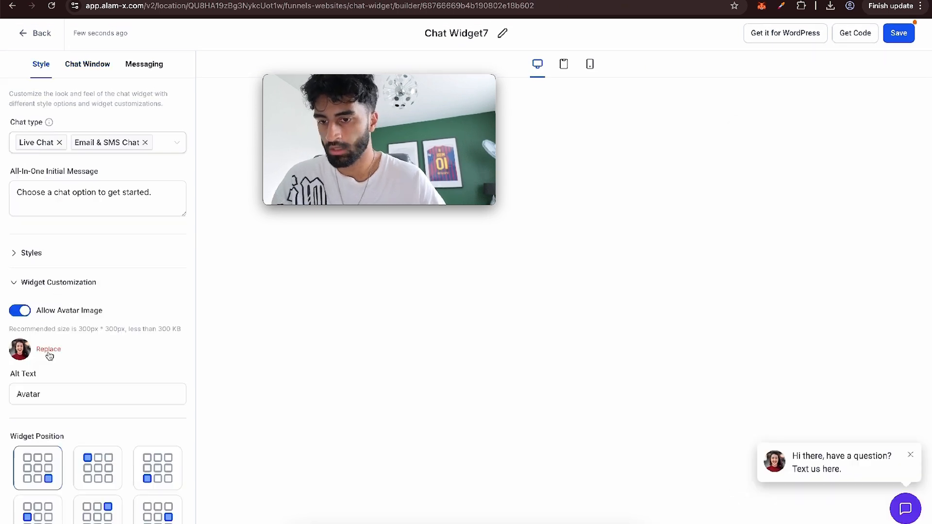
Step: Replace the widget's avatar with the dark Warner & Spencer logo from media storage and save the widget
scroll(50, 298, down, 2)
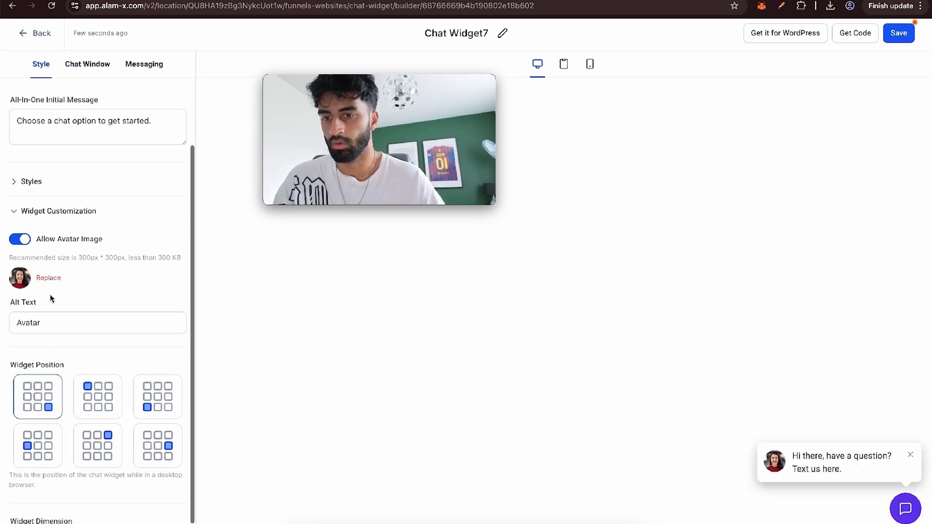
click(50, 281)
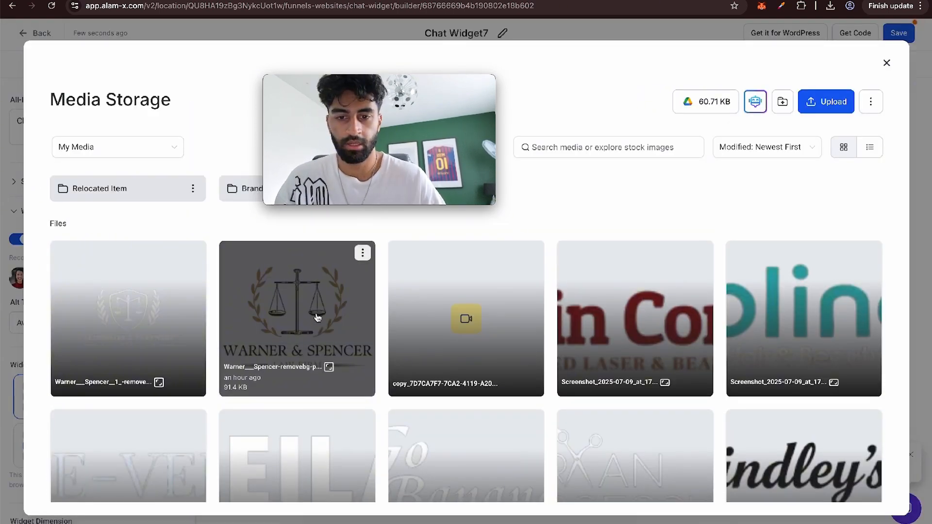
click(264, 303)
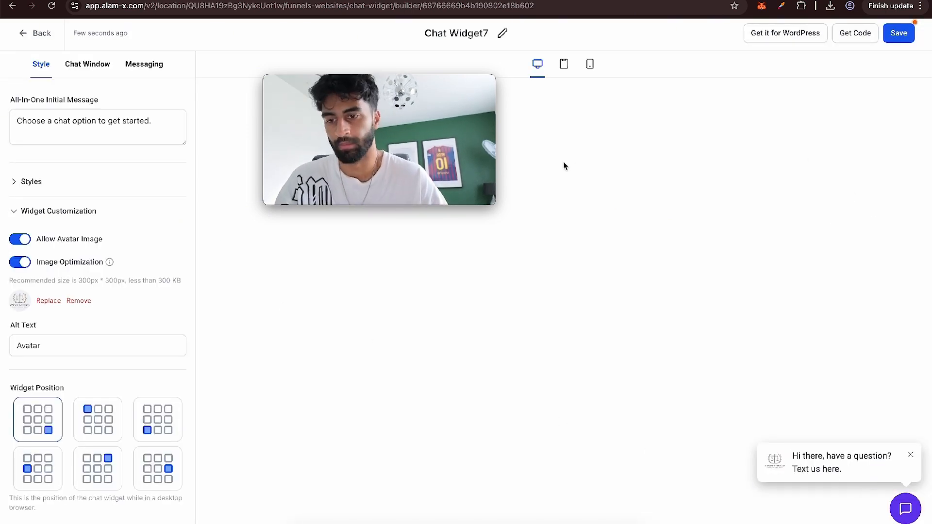
scroll(129, 301, up, 3)
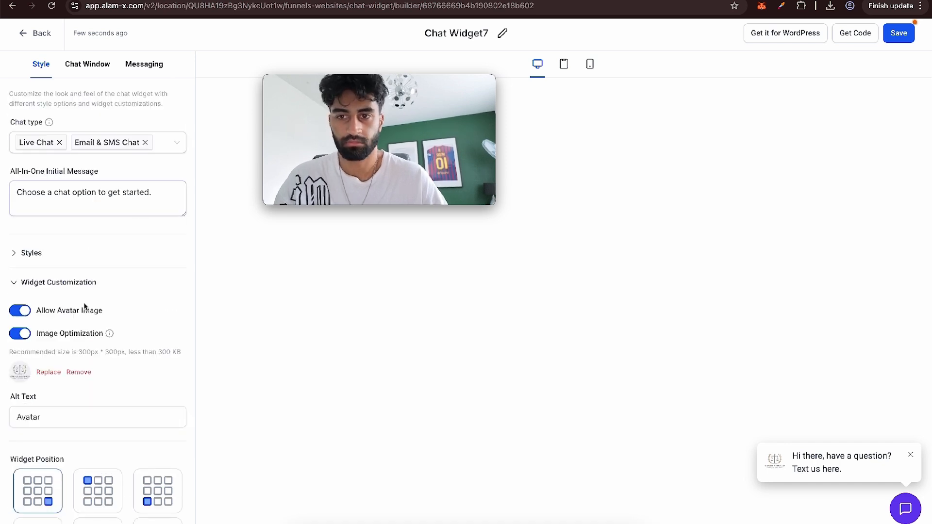
click(900, 38)
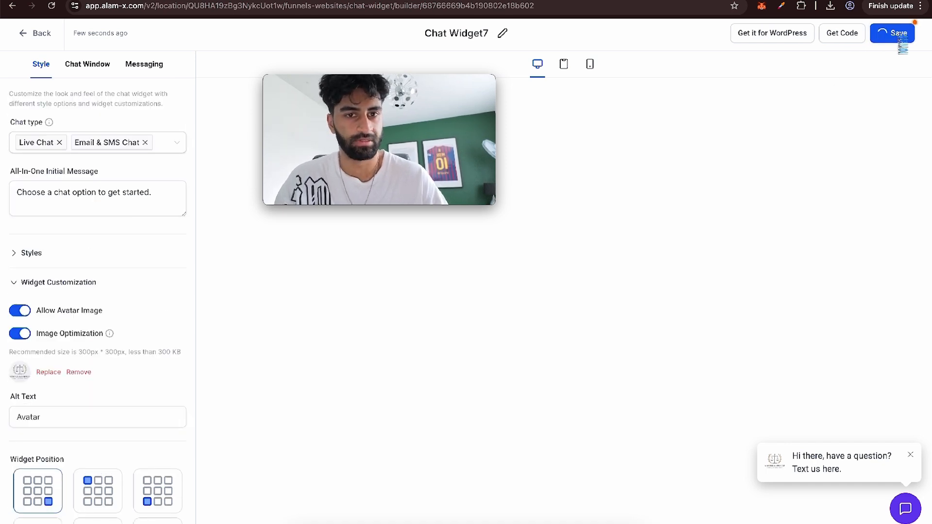
Step: Rename the chat widget as LAW WIDGET
click(459, 33)
text(LAW)
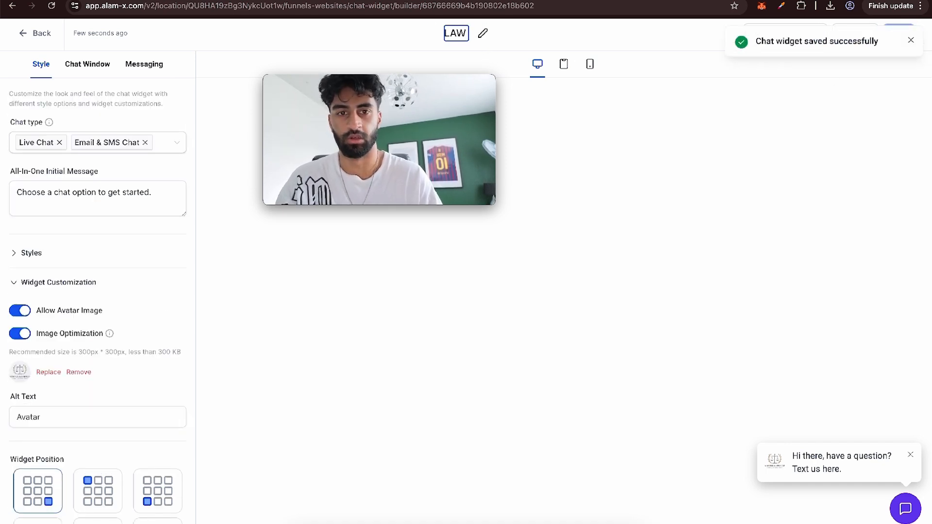
text( D)
key(BackSpace)
key(BackSpace)
text(WIDGET)
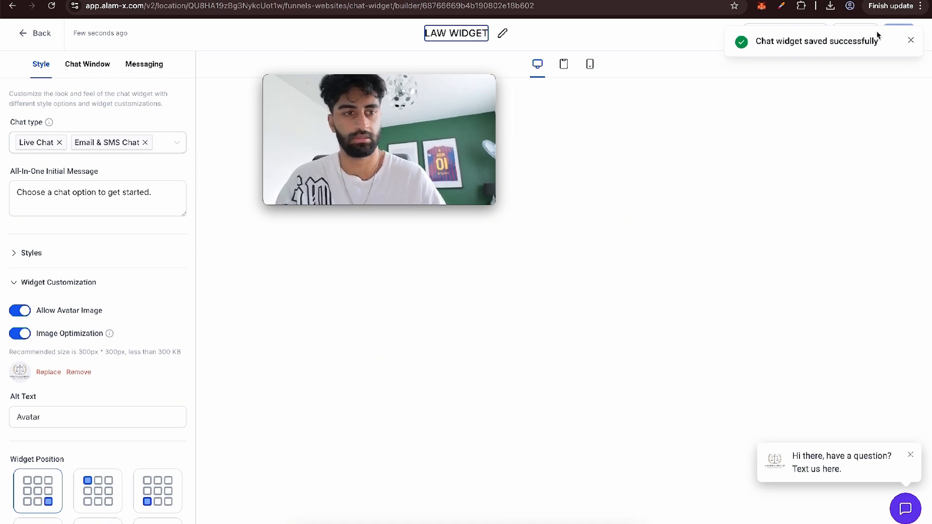
click(905, 35)
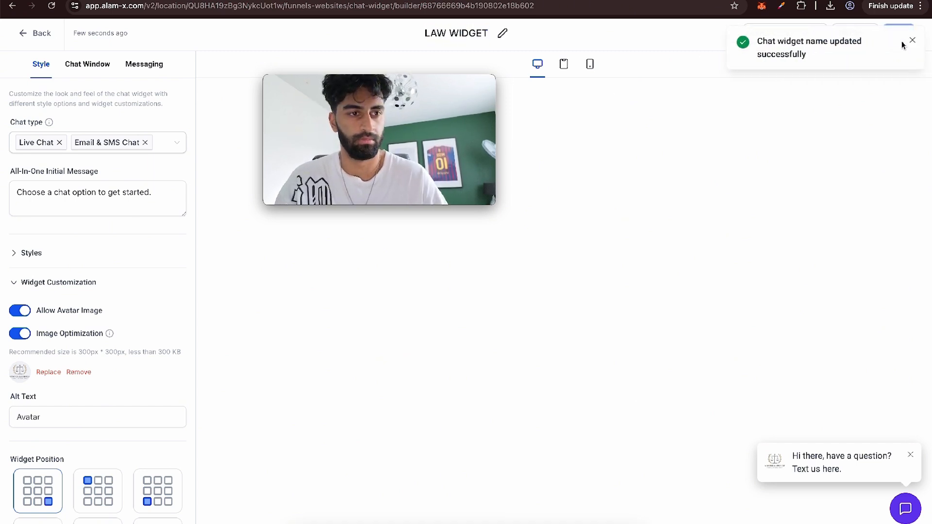
click(909, 41)
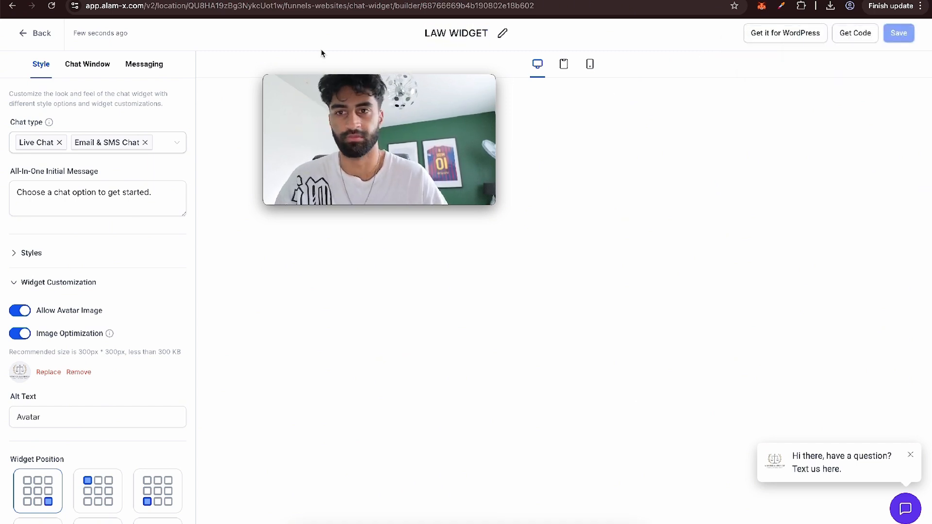
Step: In the settings of the Alam-X website, set the chat widget to LAW WIDGET and save
click(36, 32)
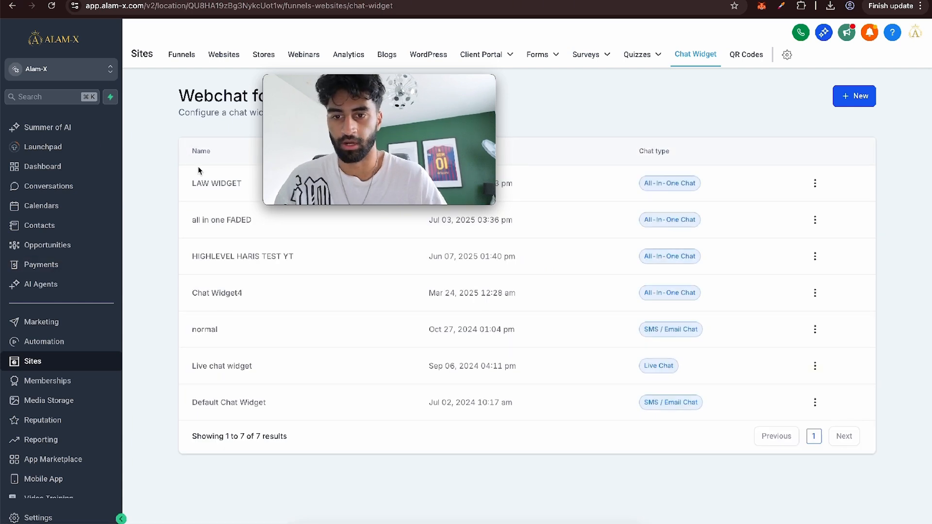
click(177, 58)
click(224, 54)
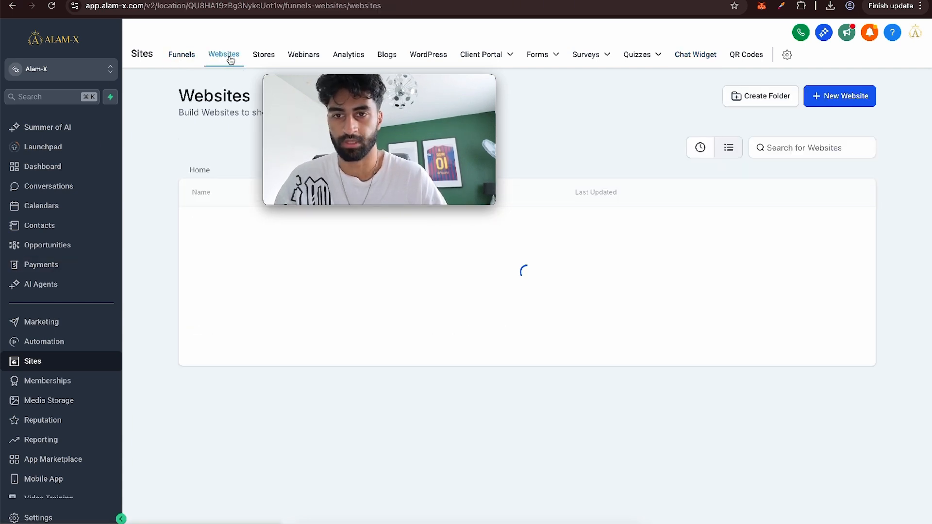
click(202, 261)
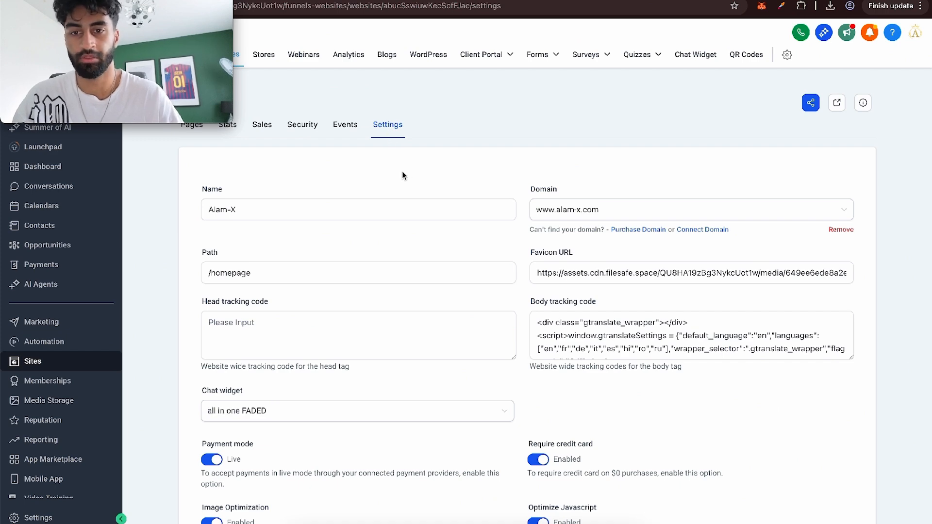
scroll(417, 153, down, 3)
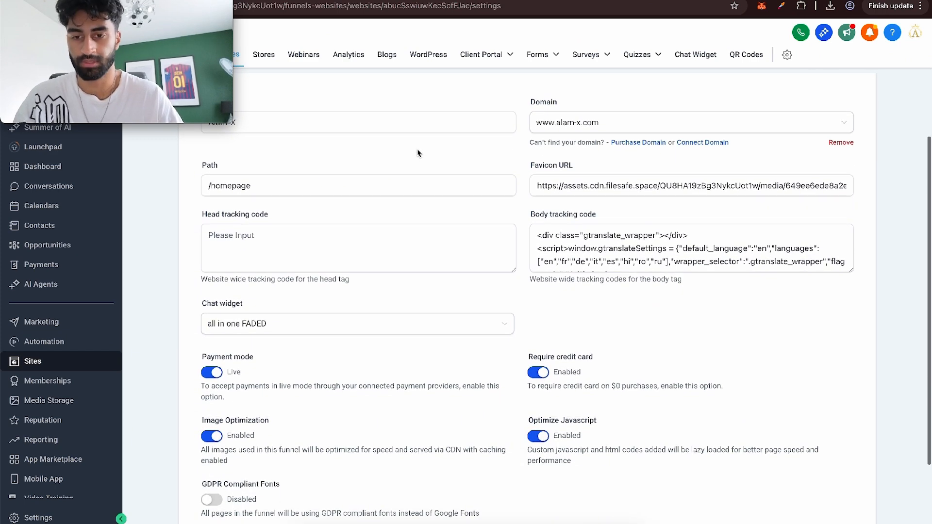
scroll(418, 154, down, 2)
click(270, 262)
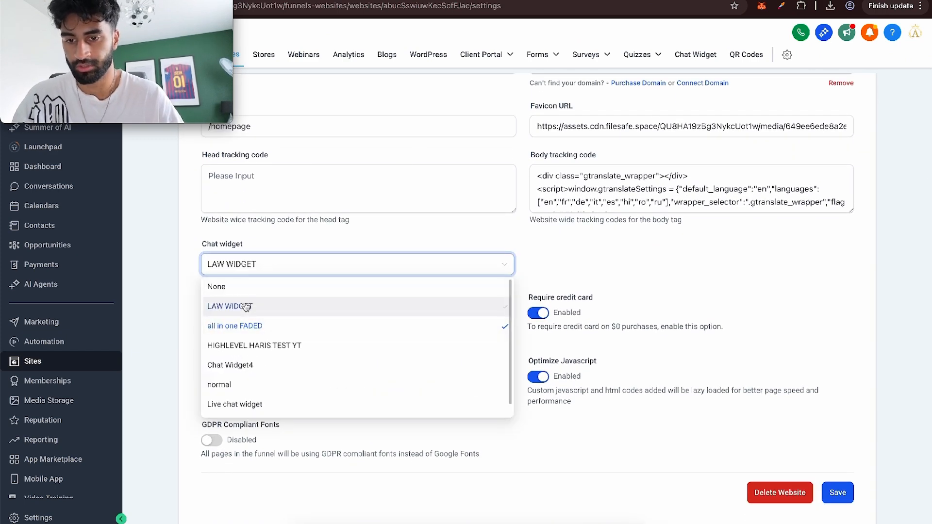
click(246, 307)
click(838, 493)
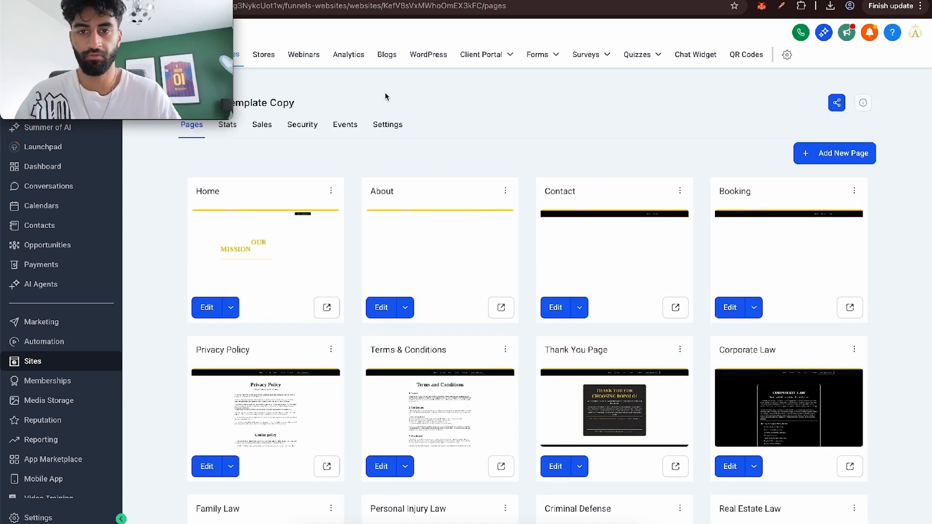
Step: In the Law Firm Template Copy website settings, set the chat widget to LAW WIDGET and save
click(387, 124)
scroll(379, 229, down, 3)
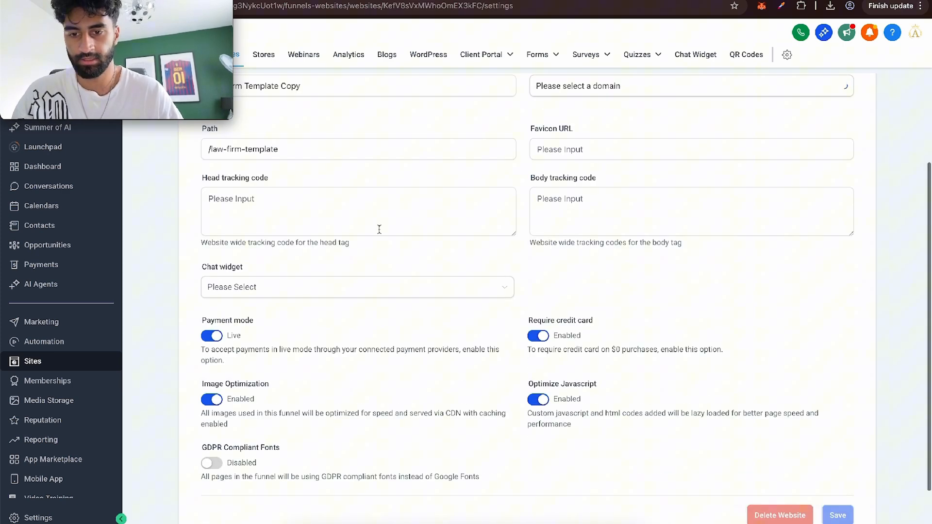
click(267, 287)
click(234, 331)
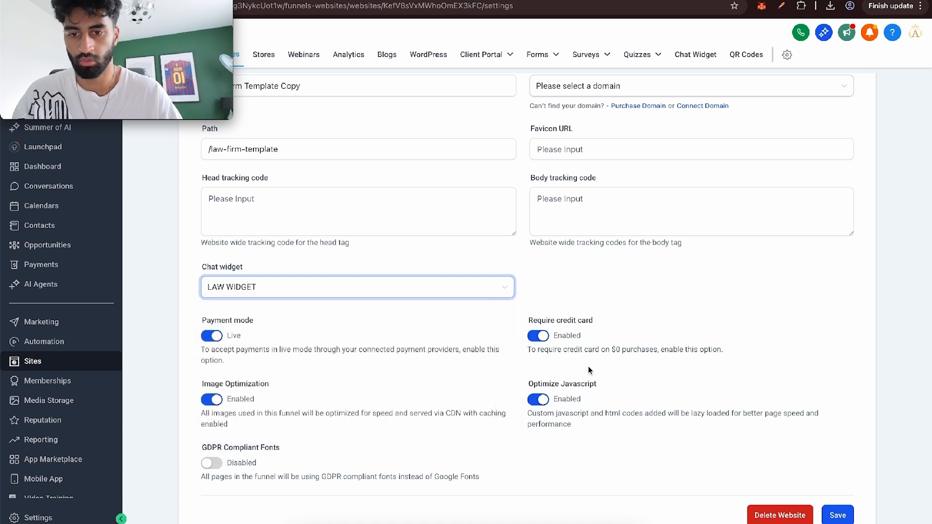
click(849, 516)
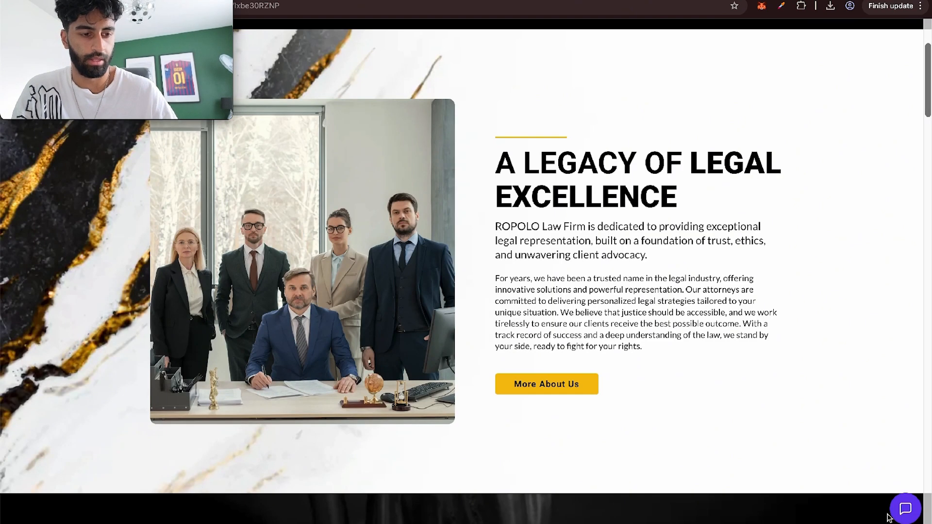
Step: Open the chat widget on the previewed home page and submit a test SMS/Email enquiry with the contact's name and phone number
click(902, 514)
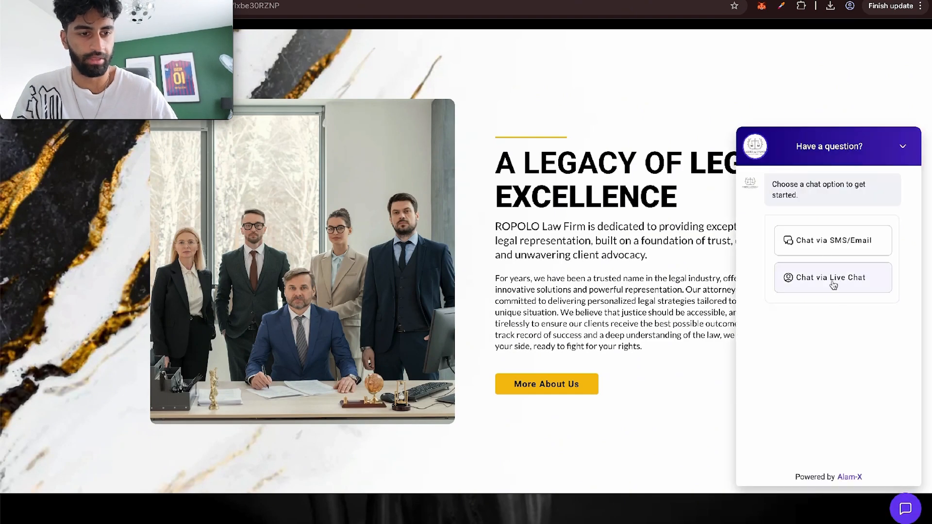
scroll(721, 497, down, 10)
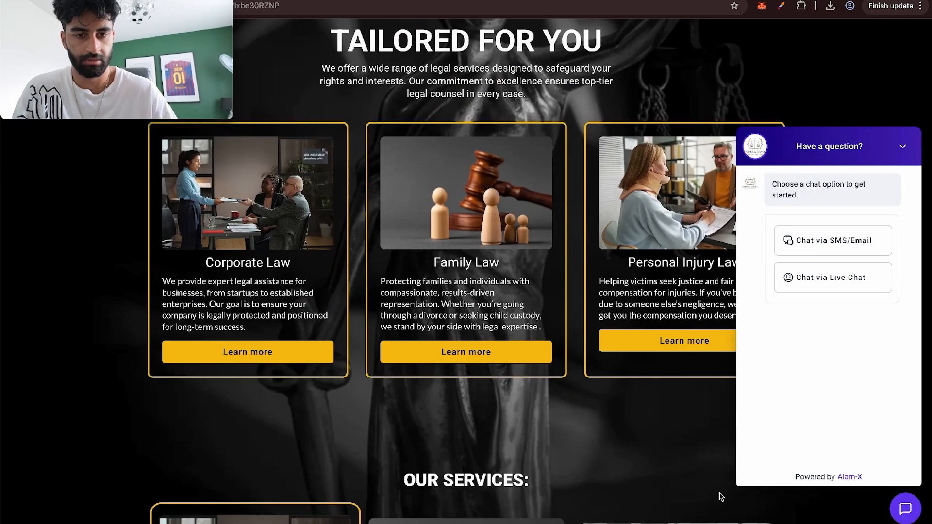
scroll(719, 495, up, 5)
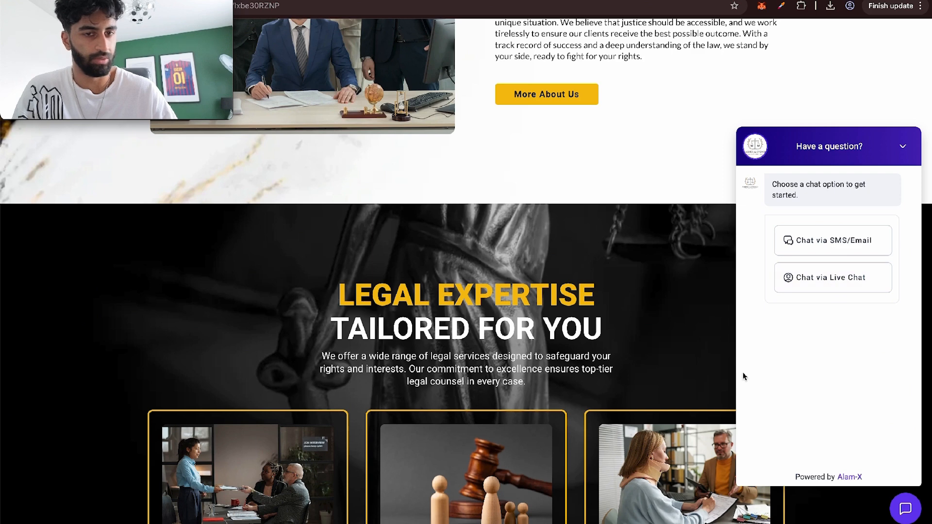
scroll(744, 377, up, 8)
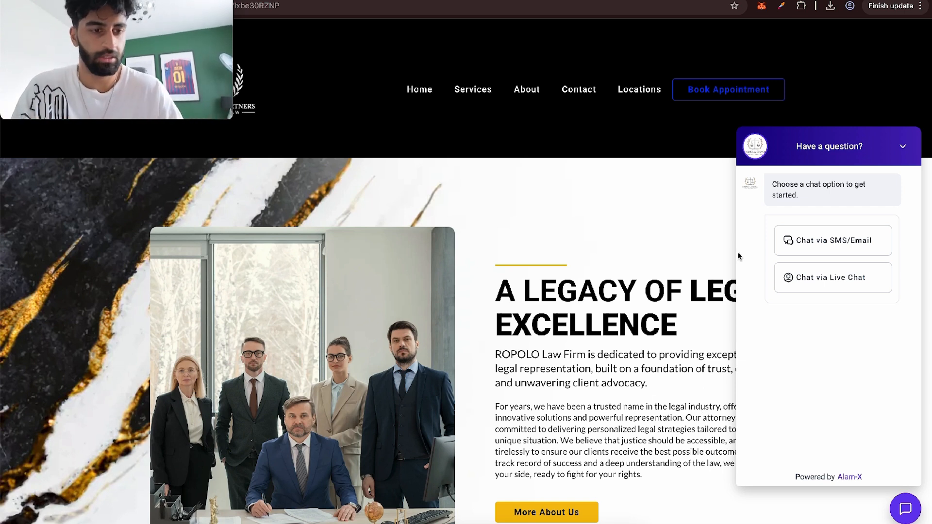
click(781, 251)
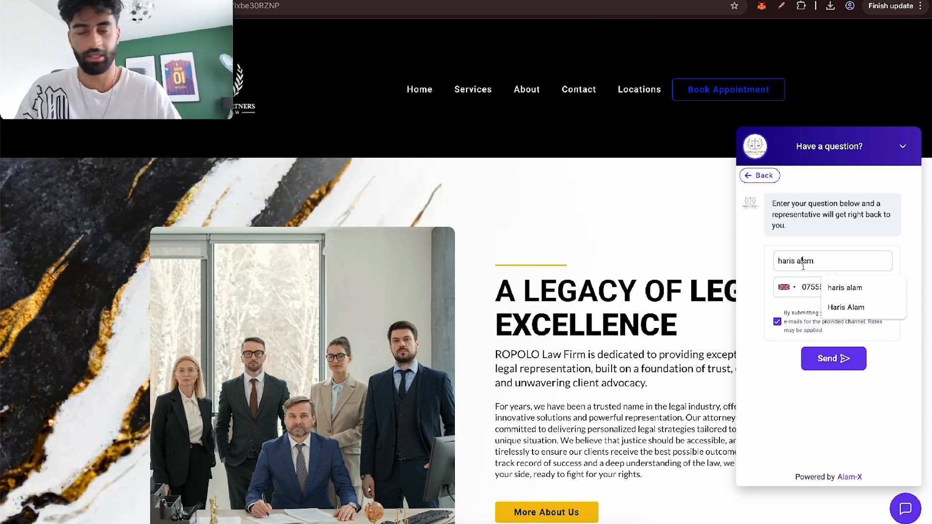
click(836, 354)
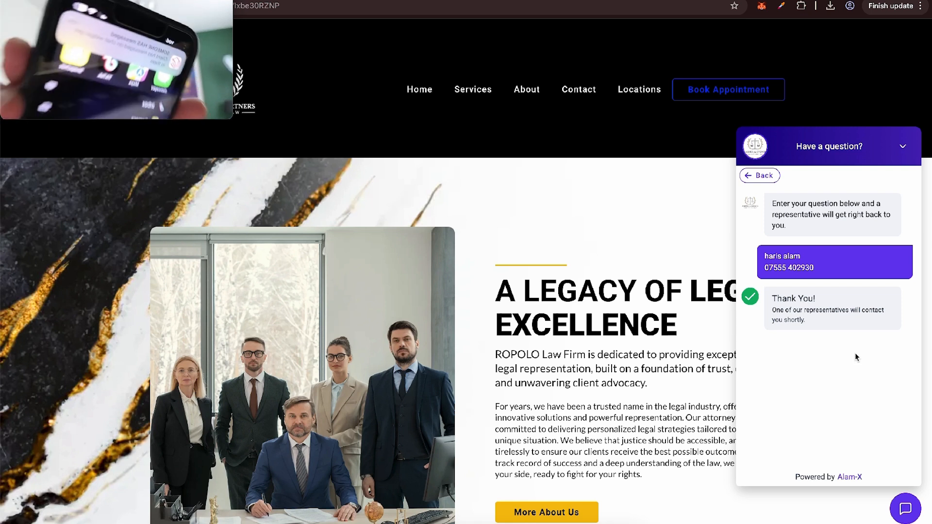
Step: Dismiss the pop-up form, send the test message HELLO through the widget's Live Chat and read the reply
click(898, 154)
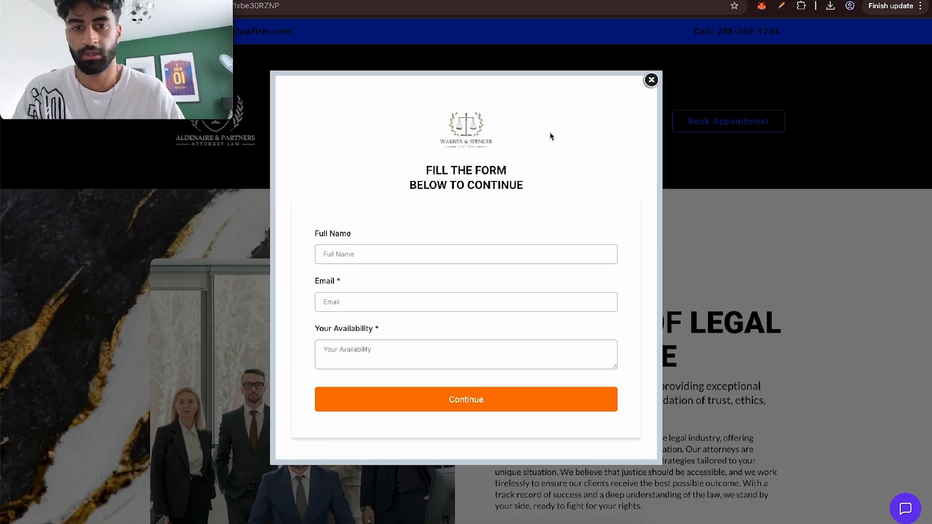
click(652, 80)
click(905, 509)
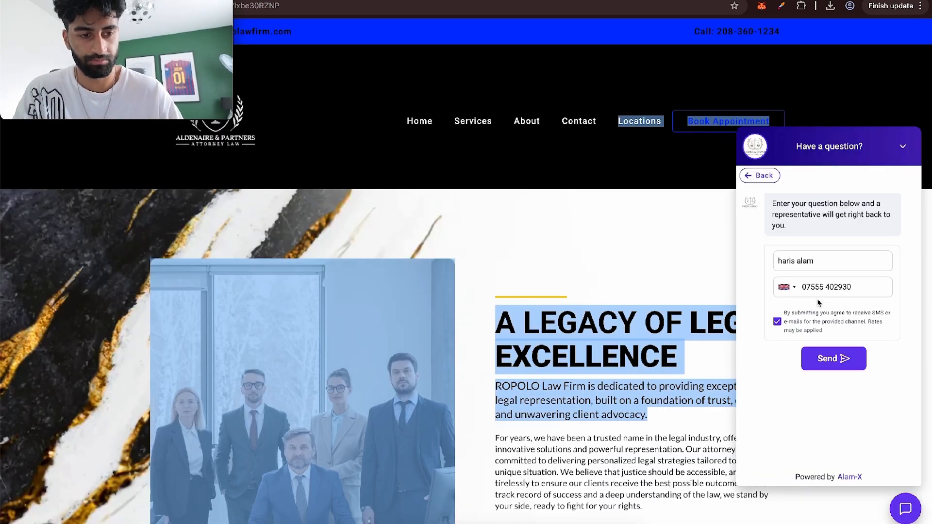
click(761, 177)
click(808, 285)
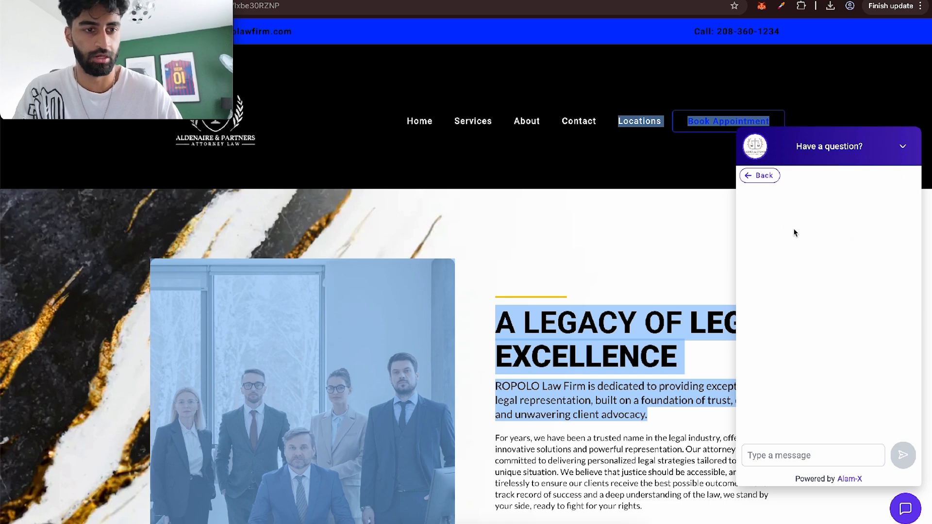
click(808, 455)
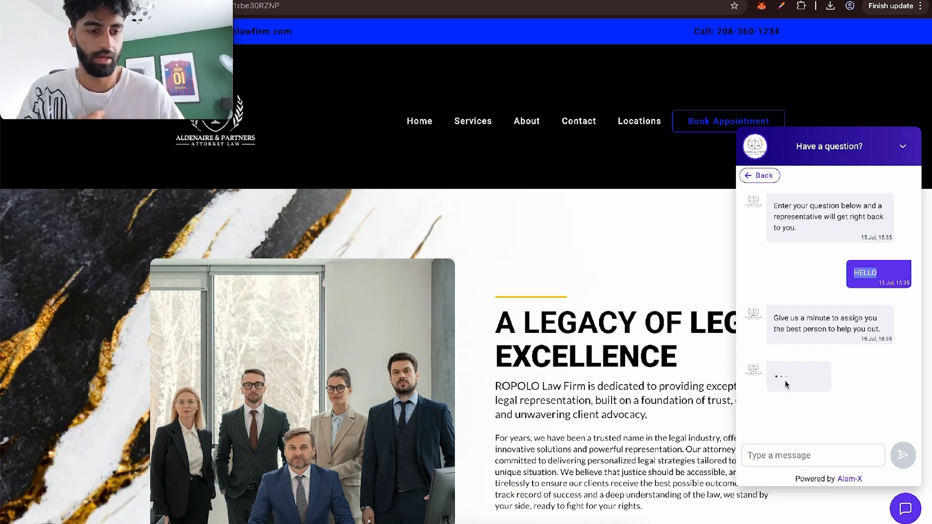
drag(843, 409, 780, 375)
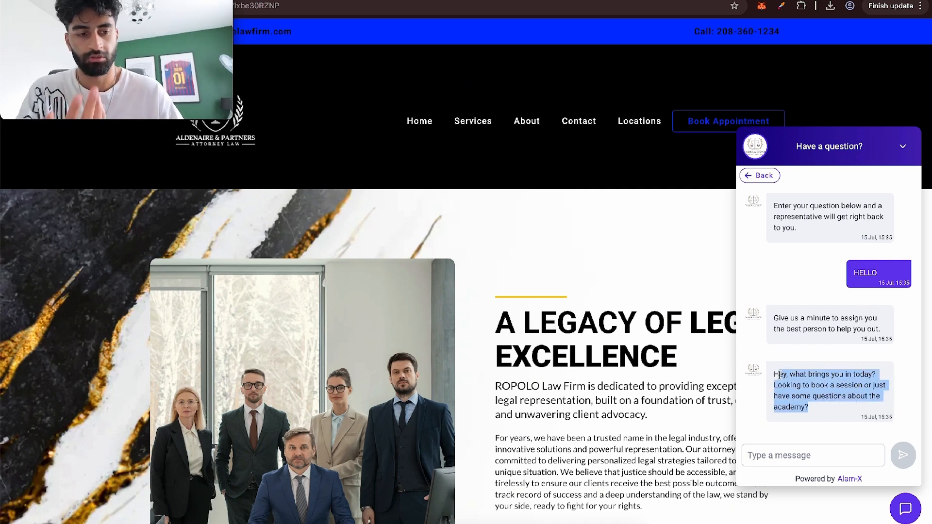
click(779, 375)
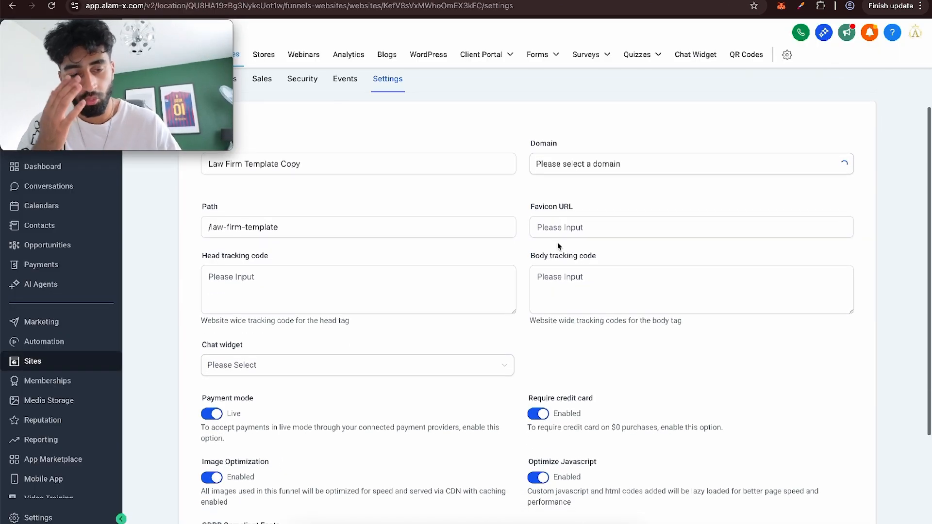
Step: In the home page builder, add an image element between the longer paragraph of A LEGACY OF LEGAL EXCELLENCE and the More About Us button
click(569, 232)
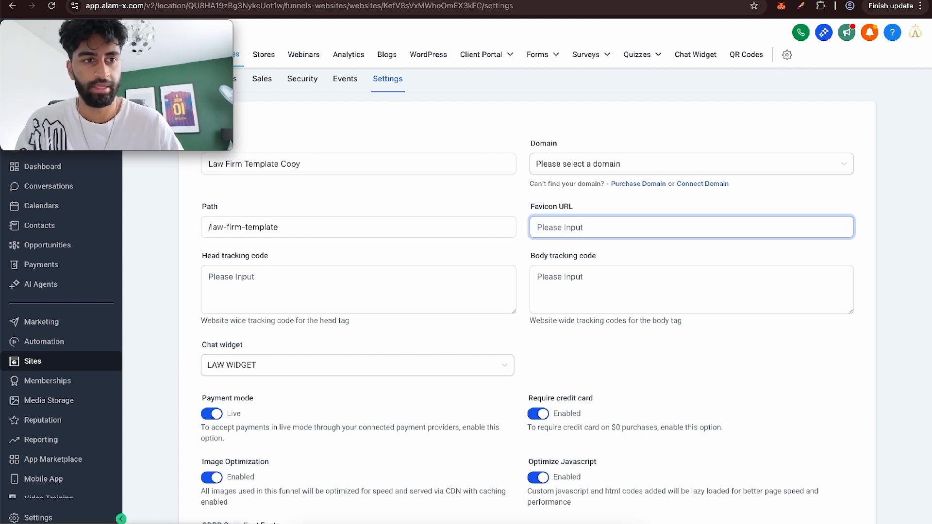
mouse_move(73, 4)
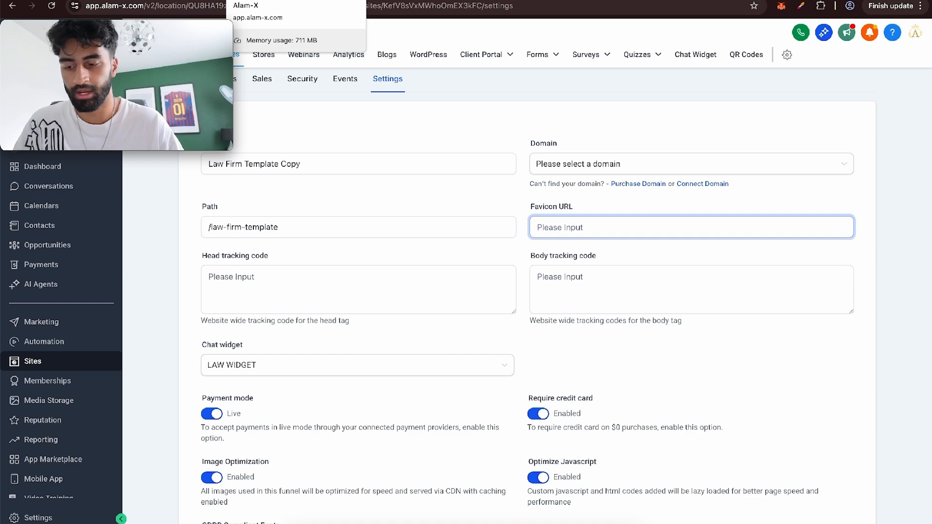
click(286, 3)
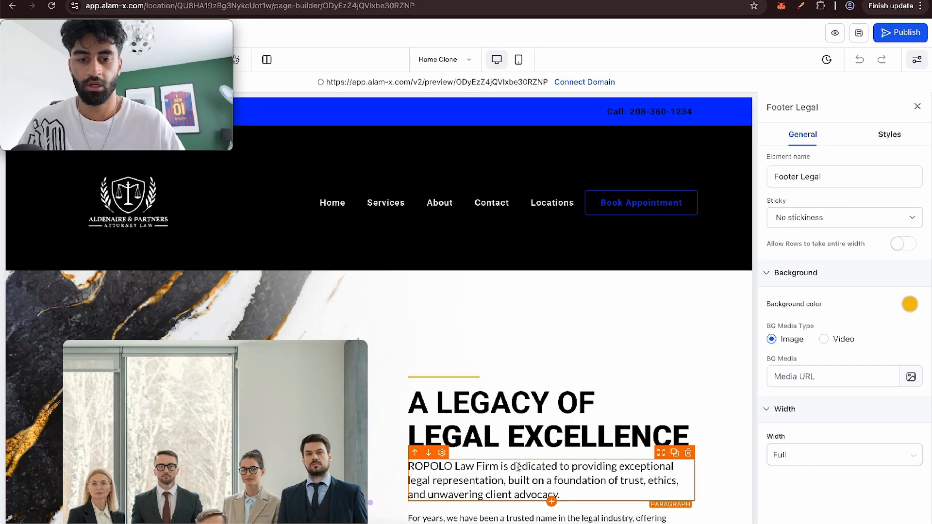
scroll(519, 467, down, 4)
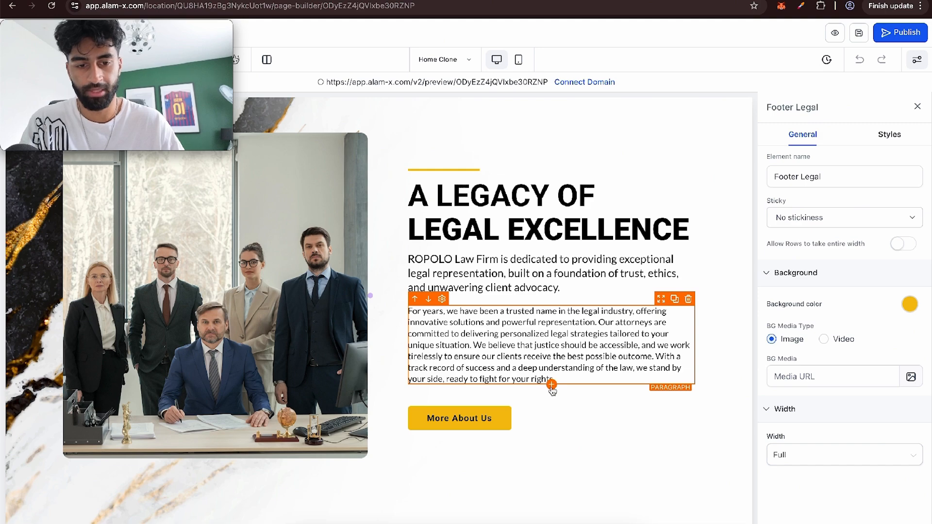
click(551, 386)
scroll(256, 298, down, 2)
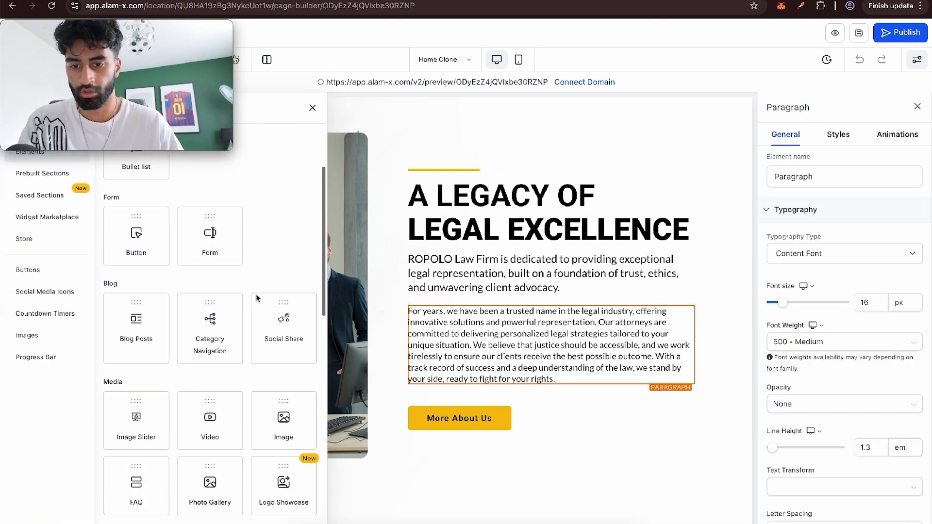
scroll(255, 297, down, 2)
drag(256, 298, 553, 402)
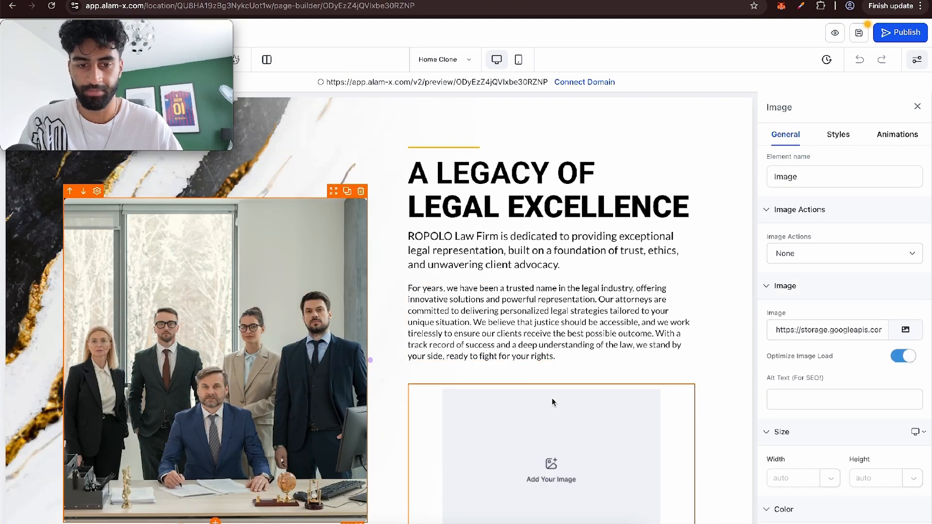
Step: Fill the new image element with the dark Warner & Spencer logo from the media library and copy its image URL
scroll(553, 403, down, 5)
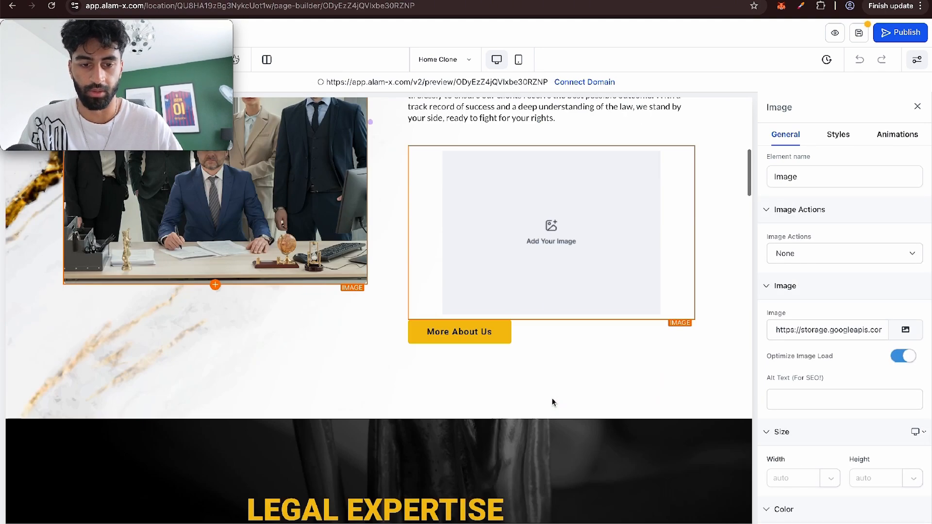
click(911, 333)
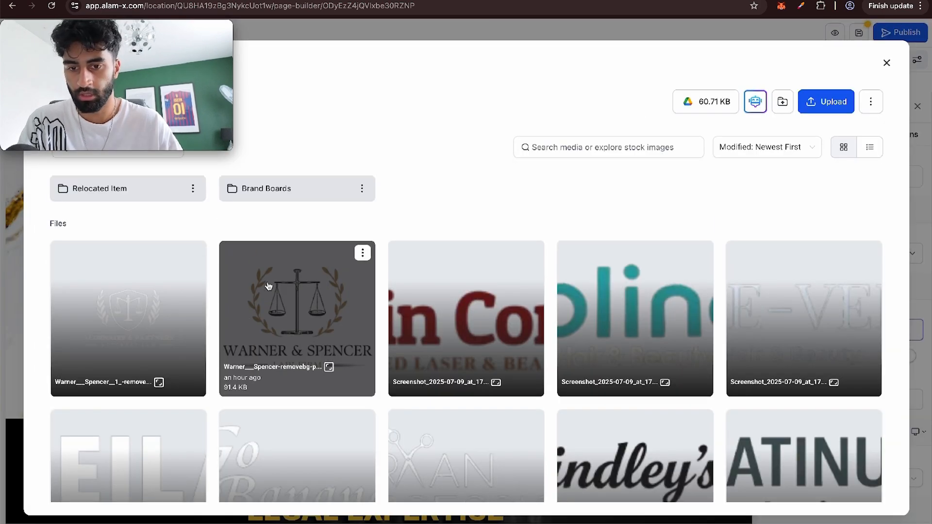
click(268, 286)
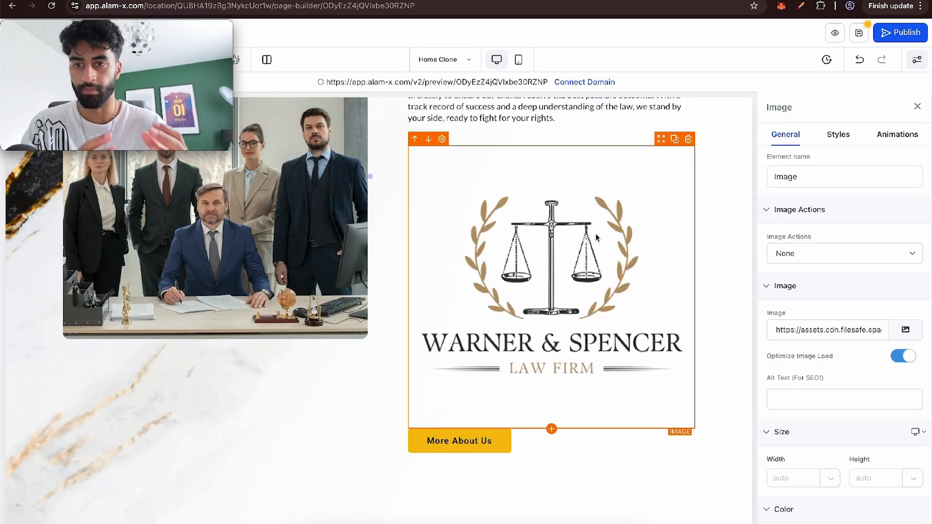
triple_click(806, 326)
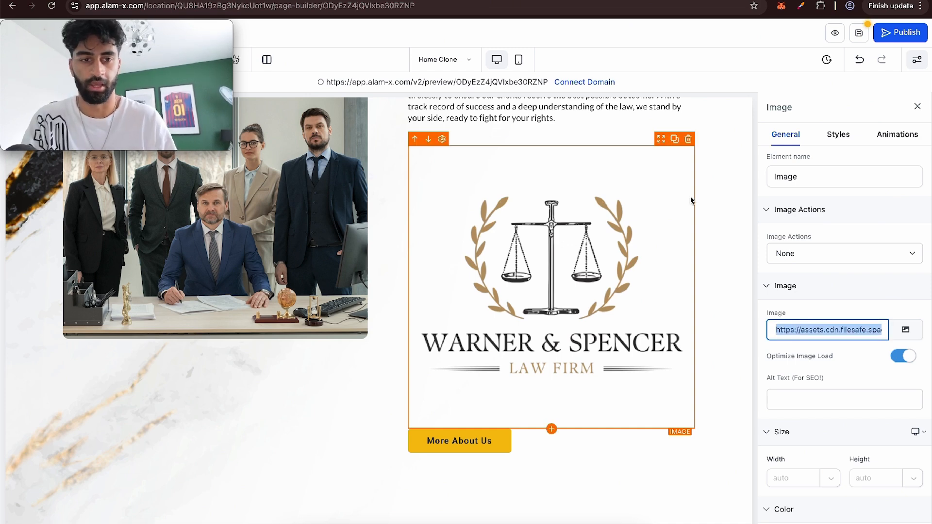
Step: Delete the temporary logo image, save the copied URL as the Law Firm Template Copy favicon, and dismiss the pop-up on the previewed page
click(688, 139)
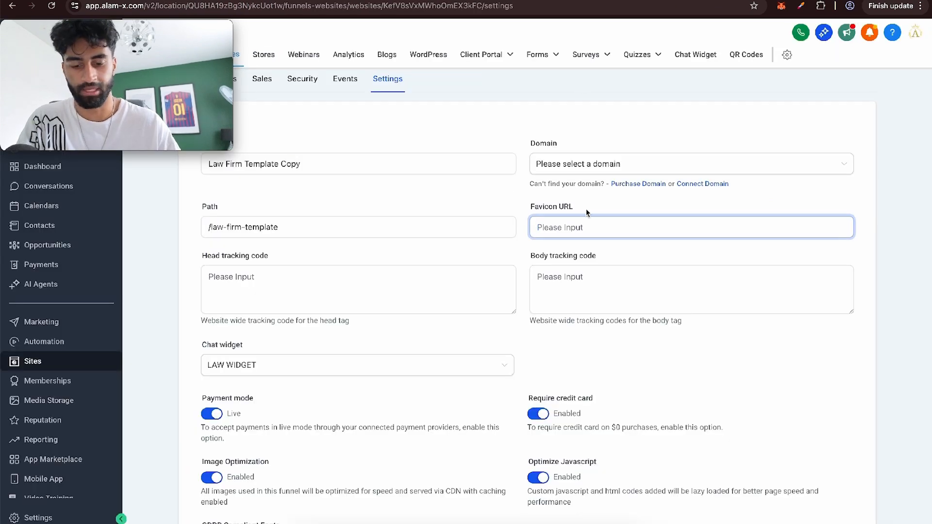
key(ctrl+v)
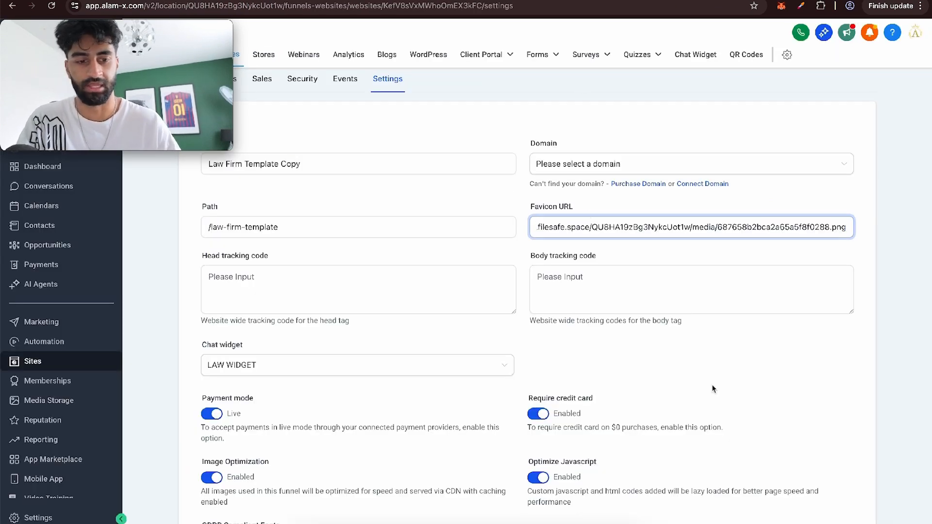
scroll(712, 389, down, 2)
click(837, 454)
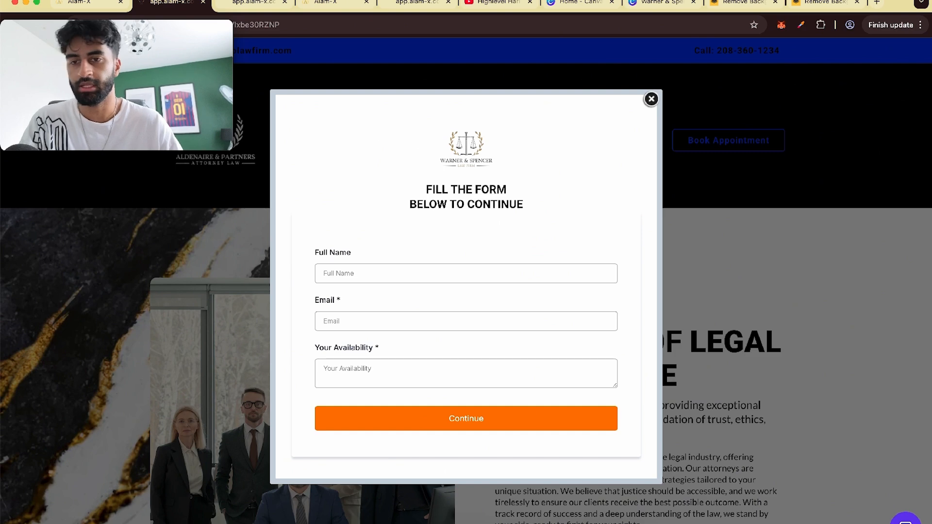
click(651, 100)
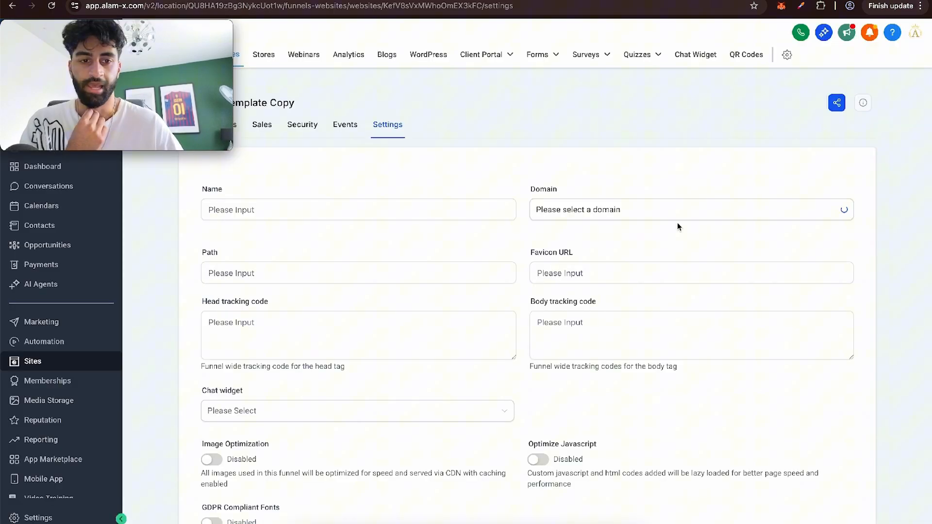
Step: Search GoDaddy for the domain highlevelharis and look at the highlevelharis.com offer in the results
click(641, 208)
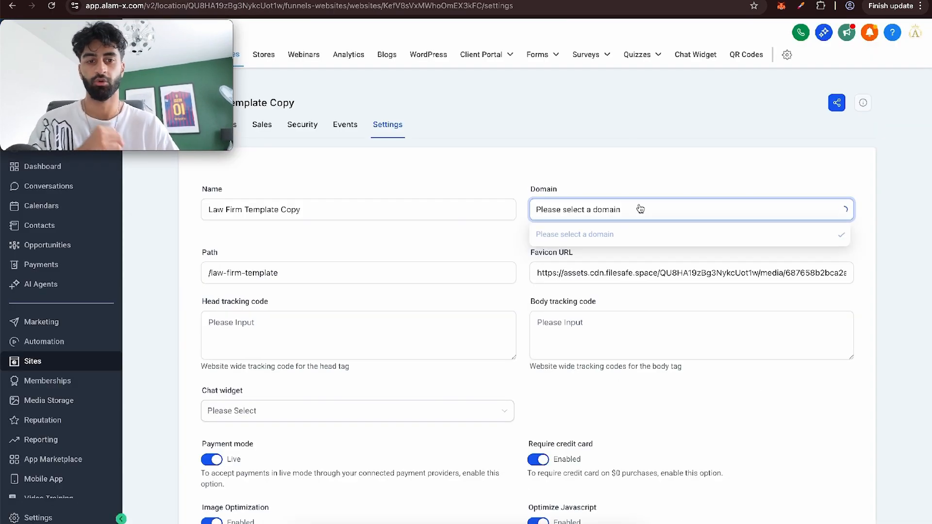
click(622, 183)
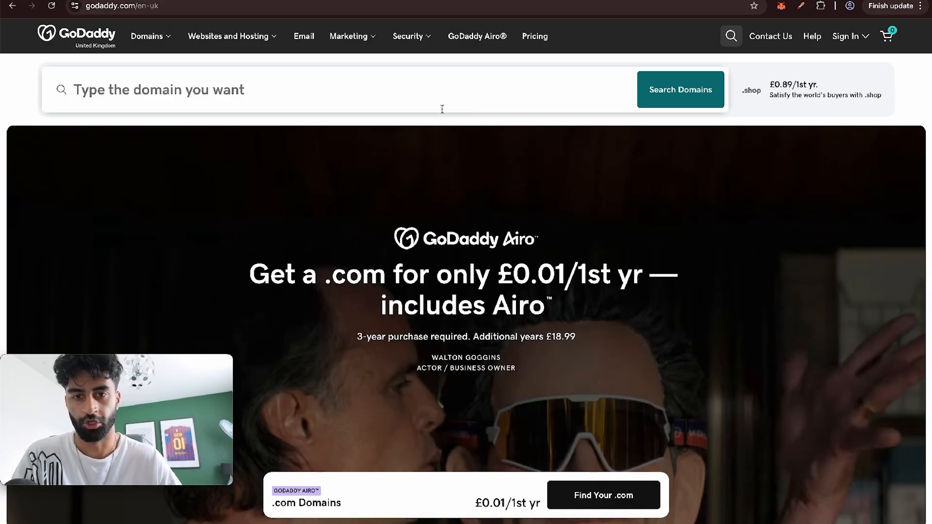
click(442, 109)
text(h)
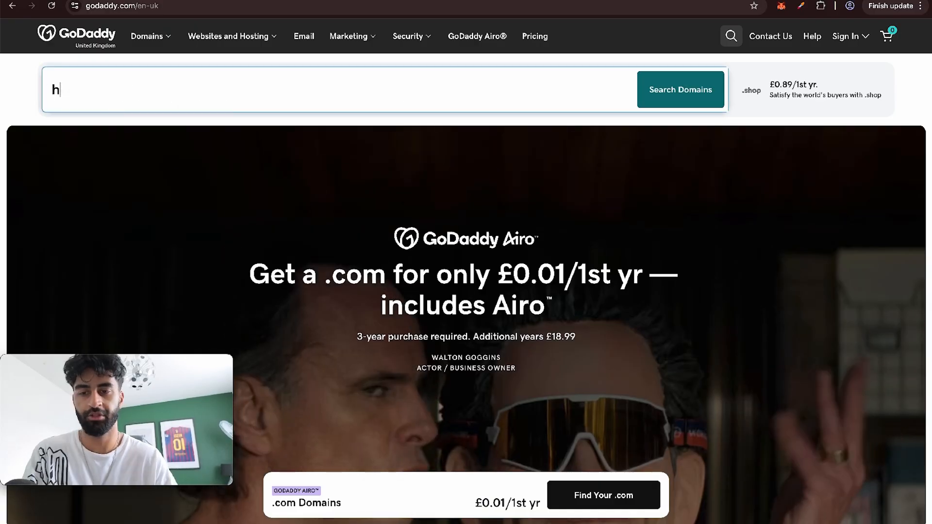
text(ighlevelharis)
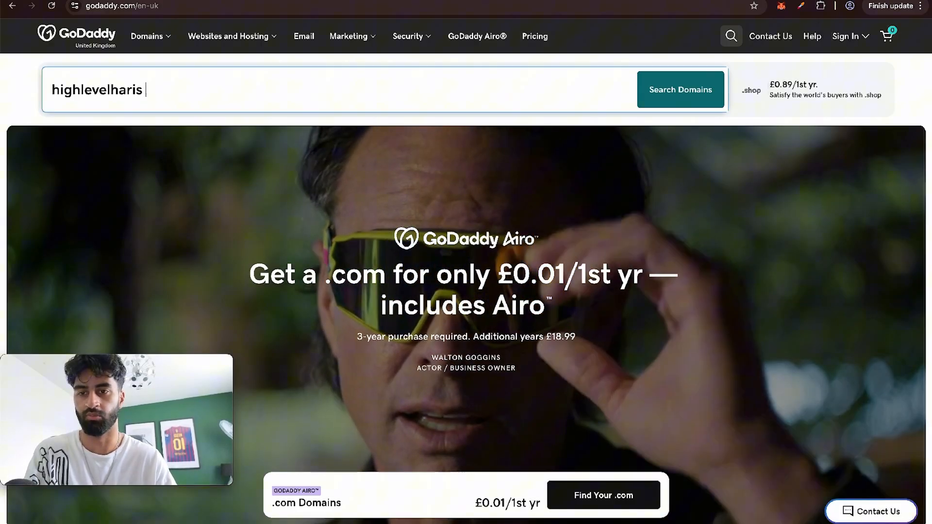
key(Return)
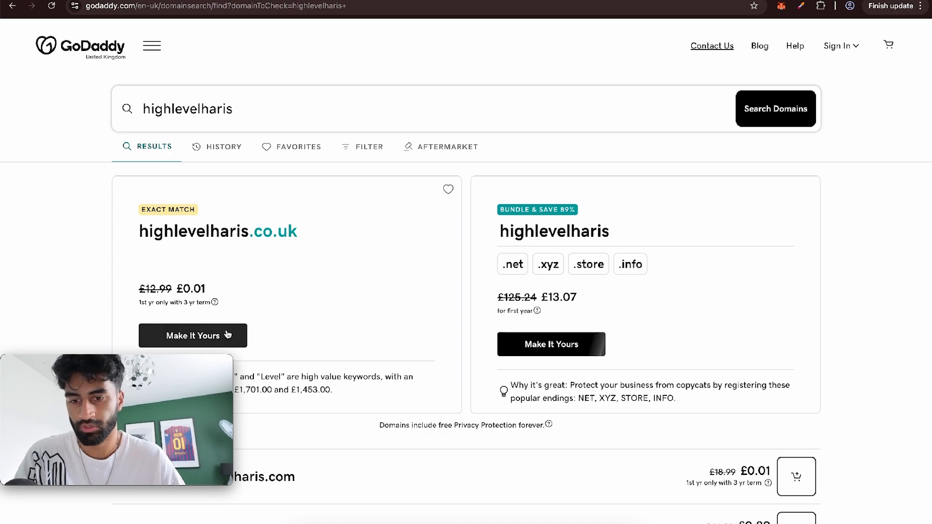
scroll(275, 254, down, 5)
click(274, 254)
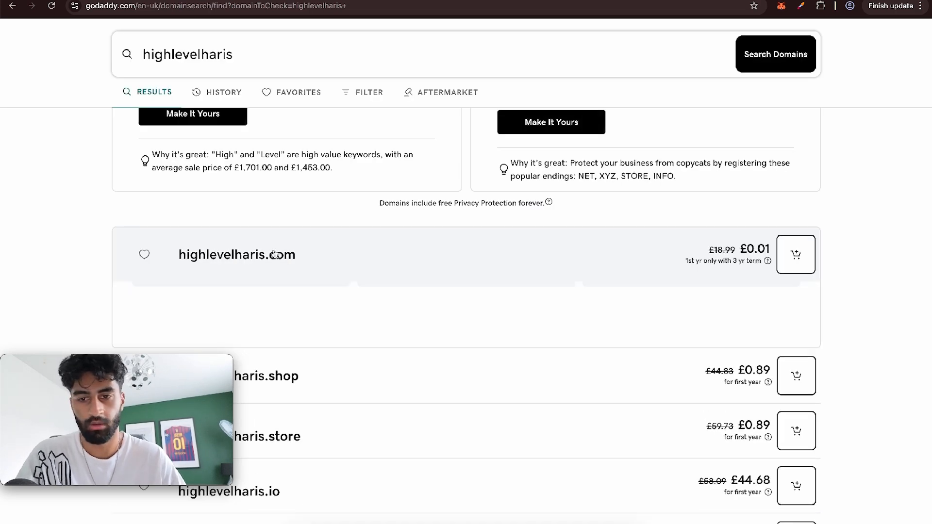
scroll(281, 223, up, 8)
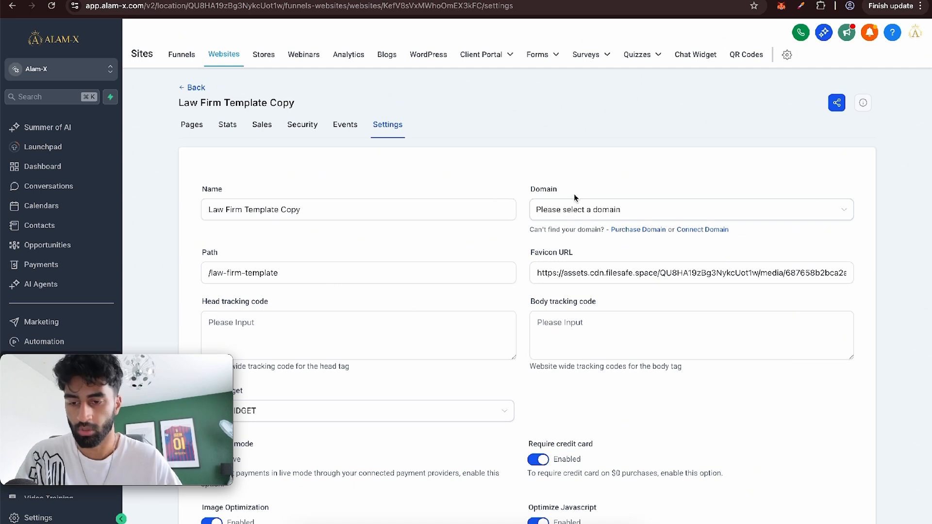
Step: Look at the domains offered in the Law Firm Template Copy website's Domain setting
click(567, 208)
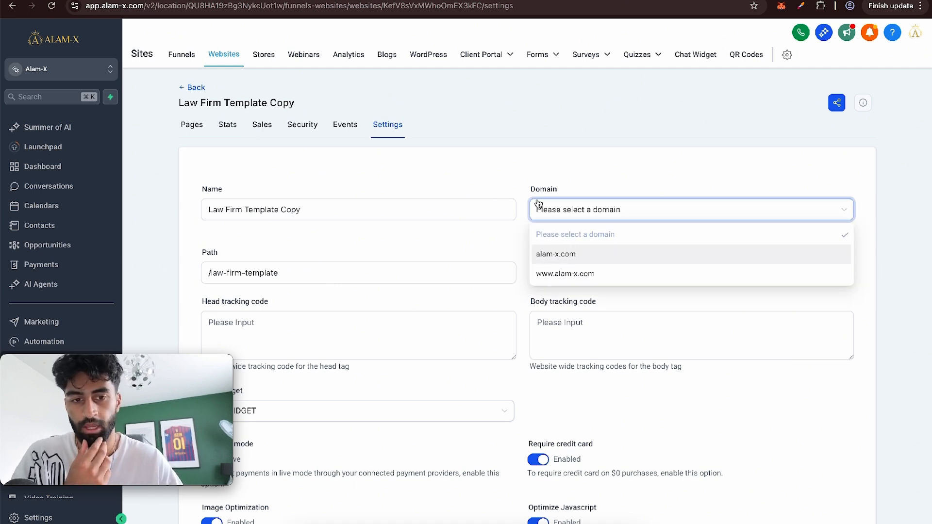
click(202, 167)
drag(145, 312, 848, 2)
click(521, 175)
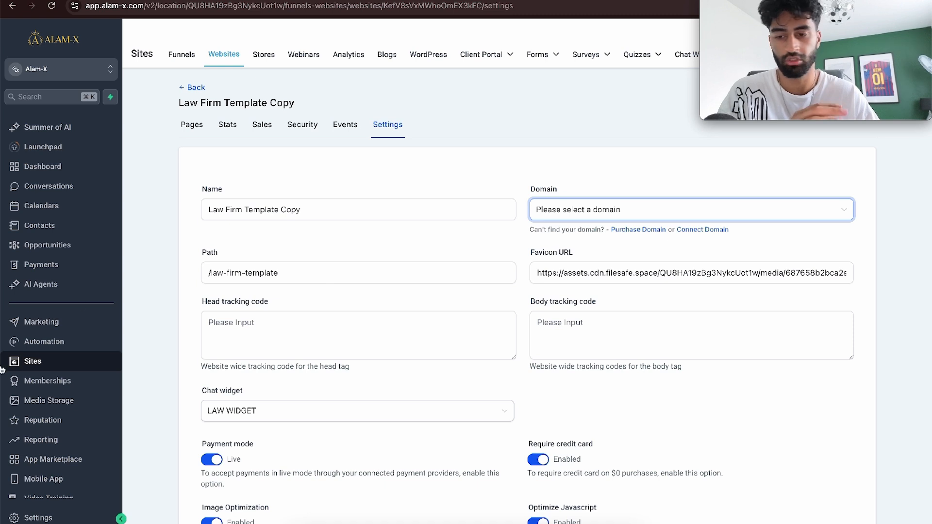
Step: Open the account's Domains settings and start connecting a domain for Funnel/Website/Store/Blog/Webinar
click(30, 518)
scroll(66, 361, down, 3)
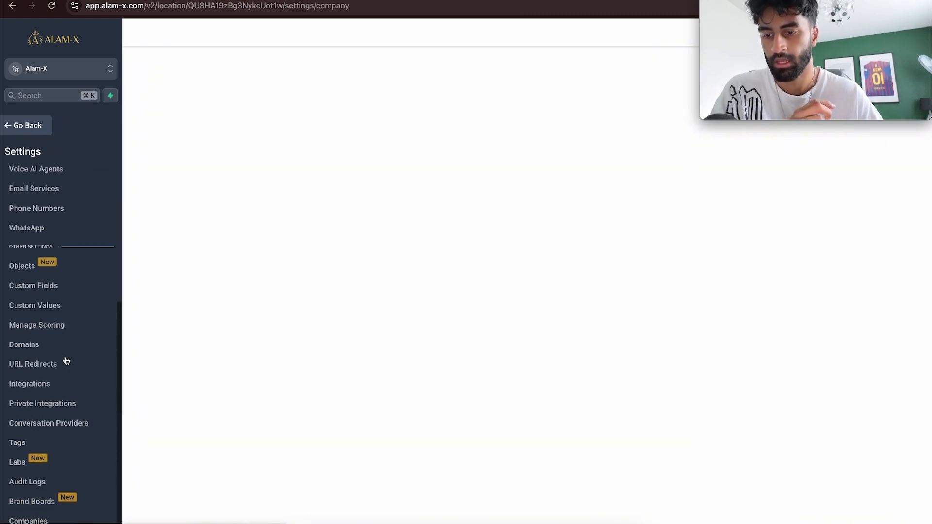
click(59, 349)
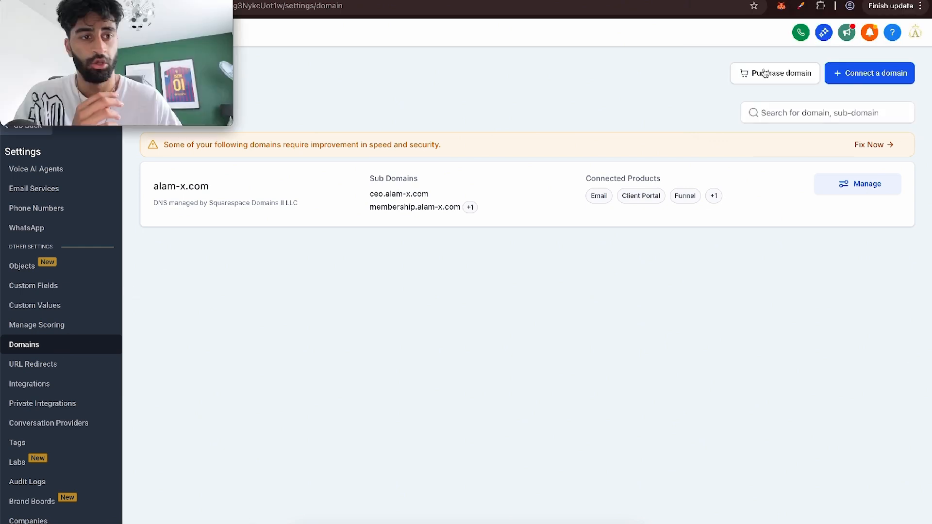
click(865, 74)
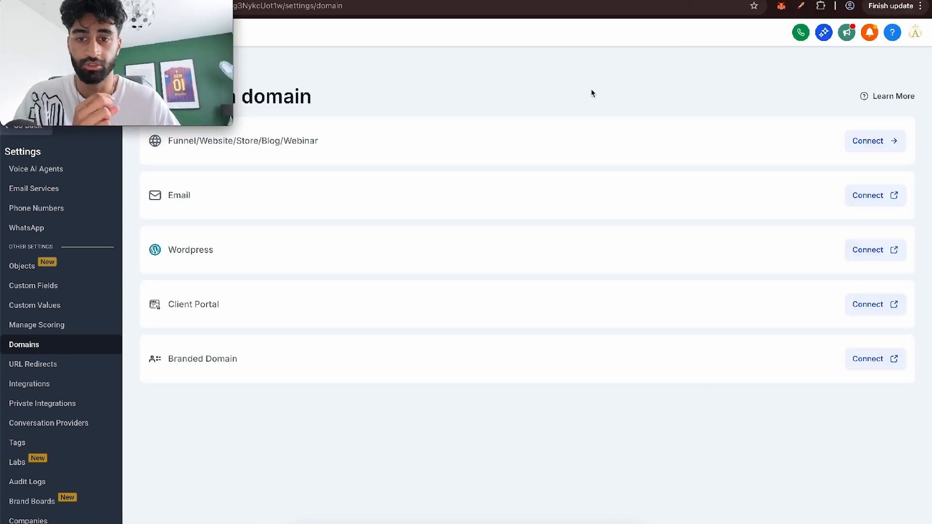
click(862, 152)
click(444, 144)
Step: Enter highlevelharis.com as the domain, view the DNS records required for manual setup, and close the dialog
text(hi)
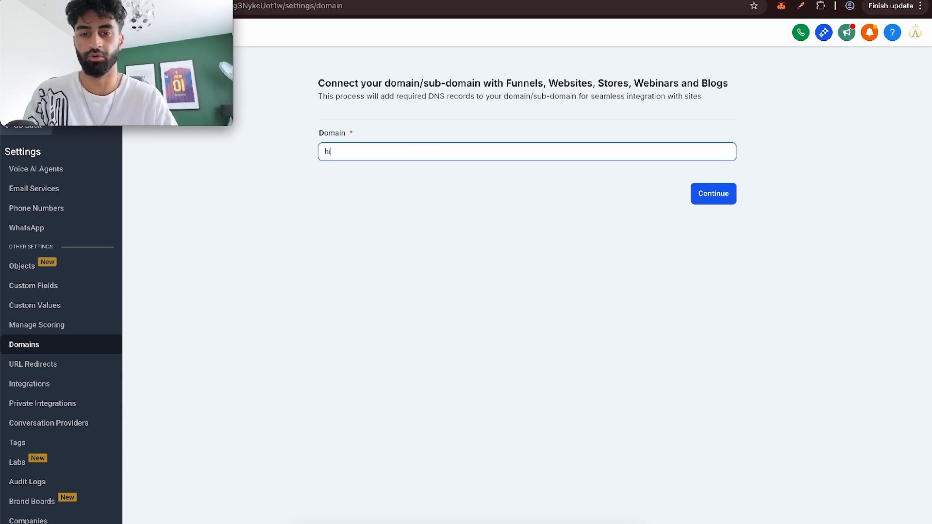
text(ghlevelharis)
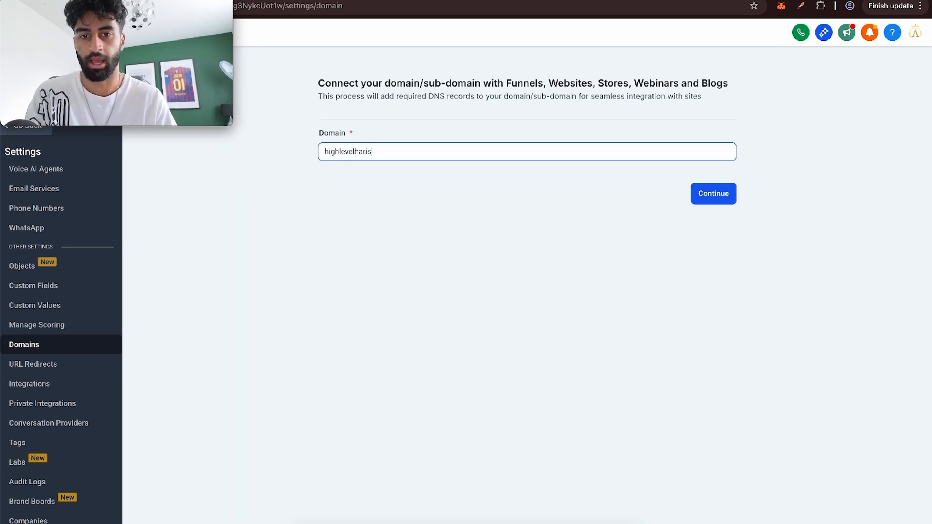
text(.com)
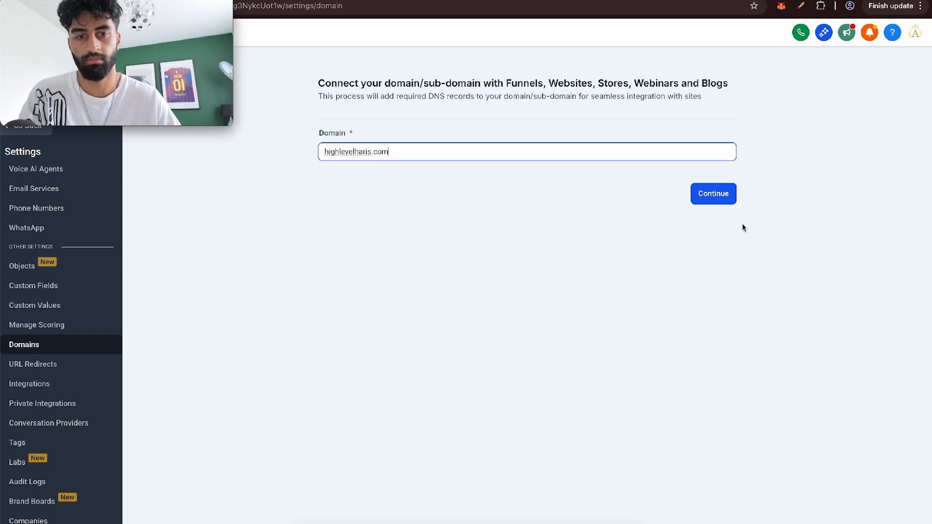
click(719, 197)
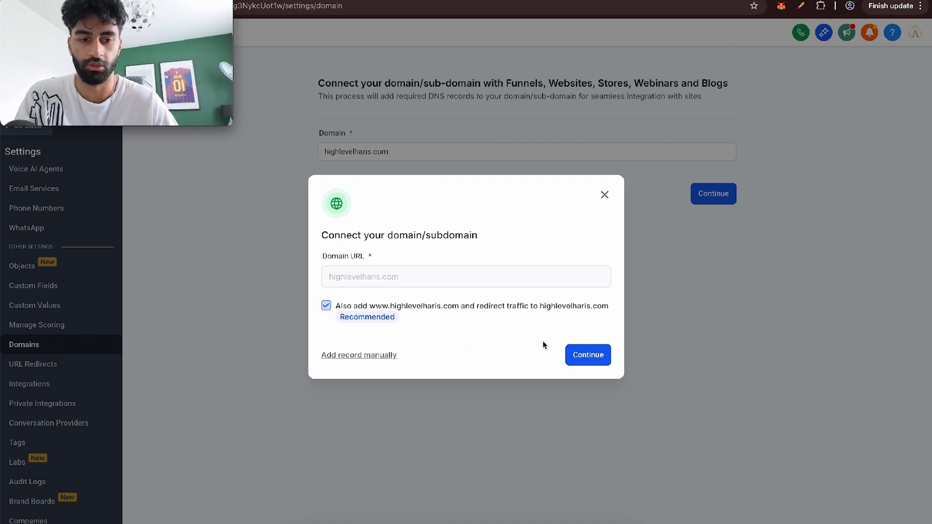
click(589, 357)
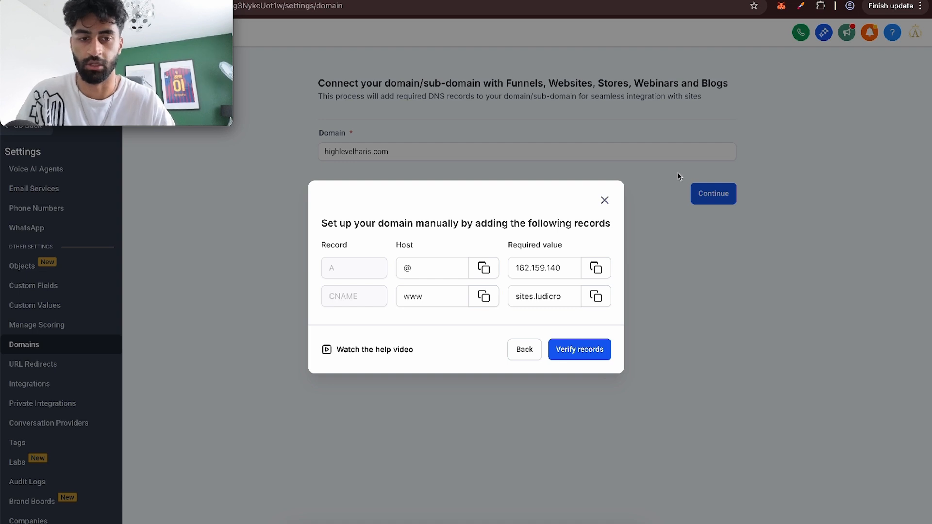
click(607, 202)
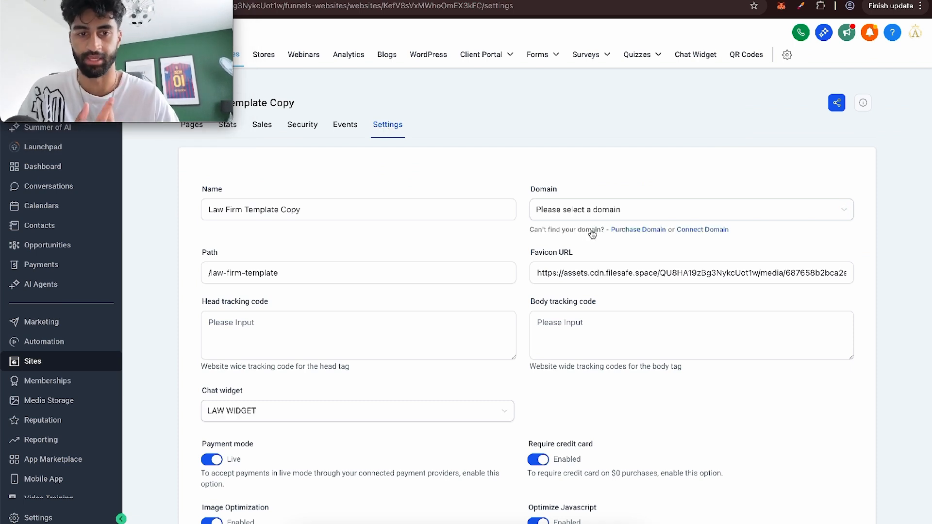
Step: Select alam-x.com as the domain in the Law Firm Template Copy website settings and review the remaining settings
click(576, 213)
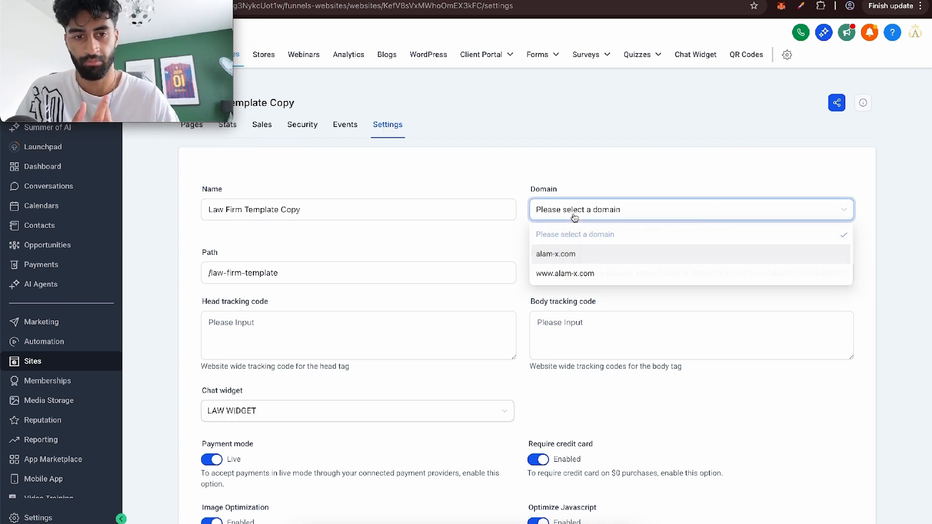
click(561, 255)
scroll(645, 333, down, 5)
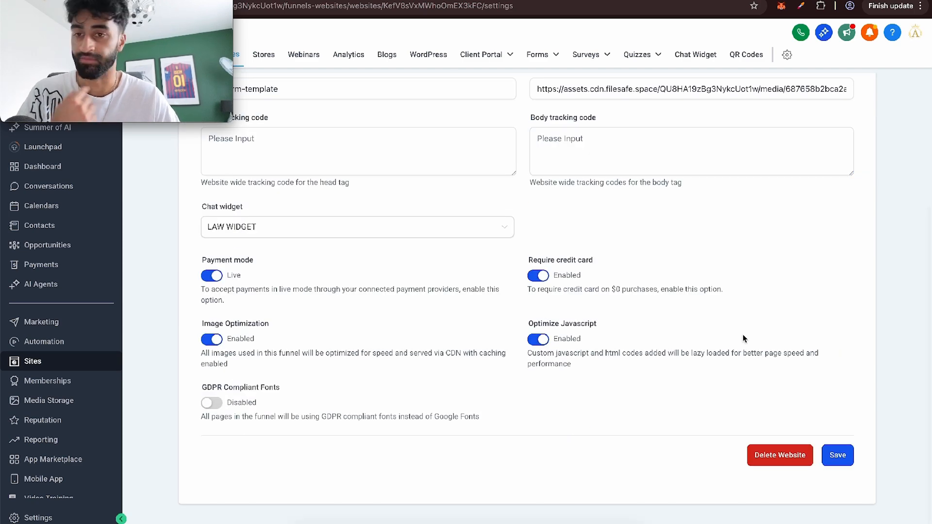
scroll(743, 337, up, 5)
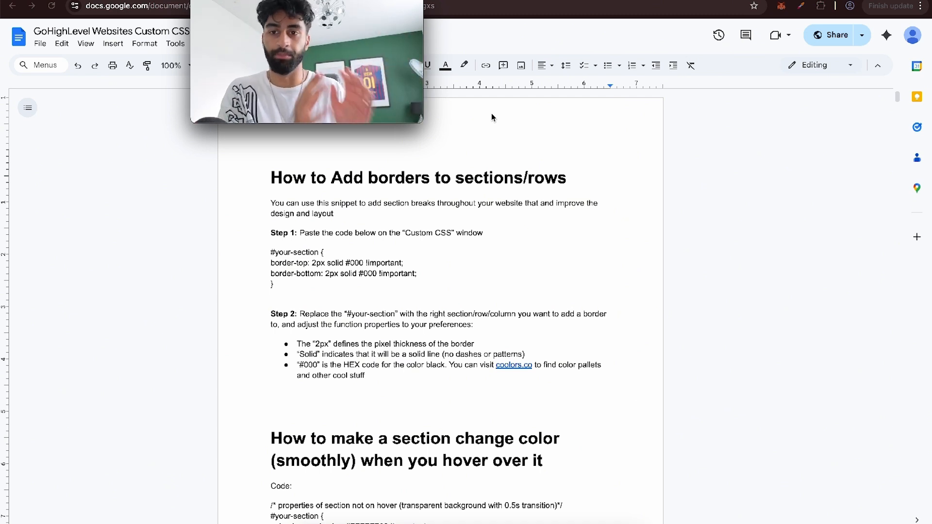
Step: Skim the opening pages of the GoHighLevel Websites Custom CSS document and return to the Websites list
scroll(648, 289, down, 15)
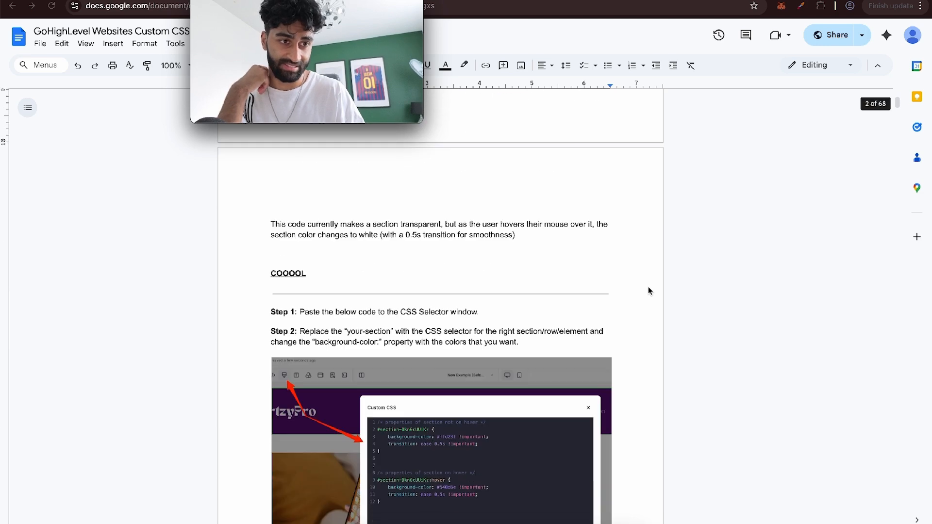
scroll(674, 378, down, 15)
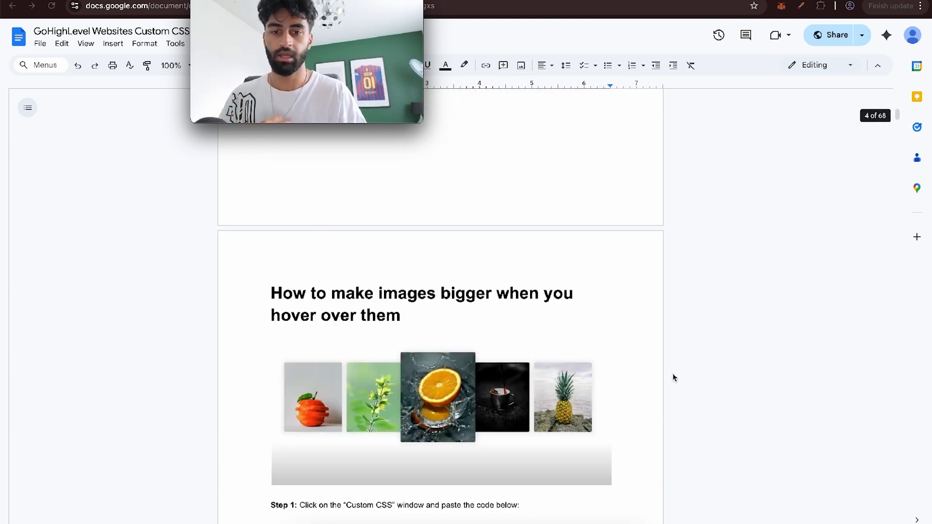
scroll(674, 378, up, 20)
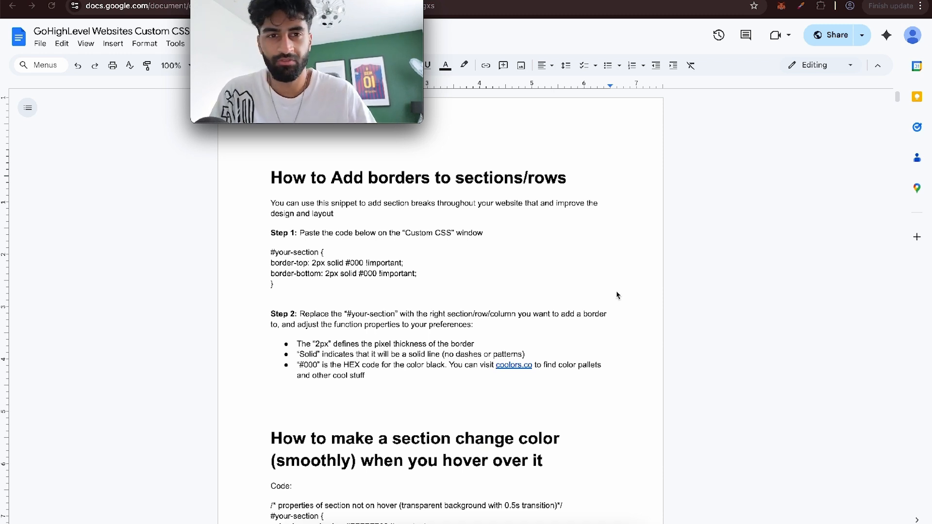
key(ctrl+Tab)
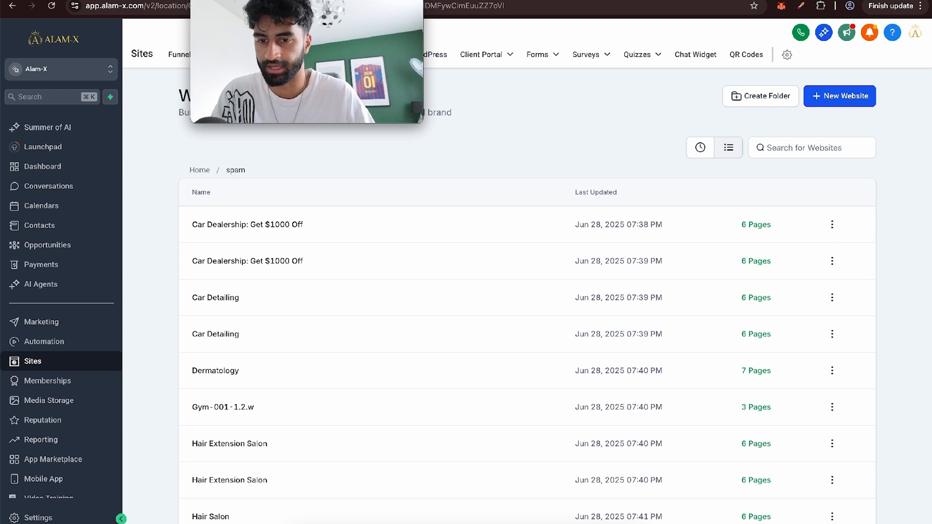